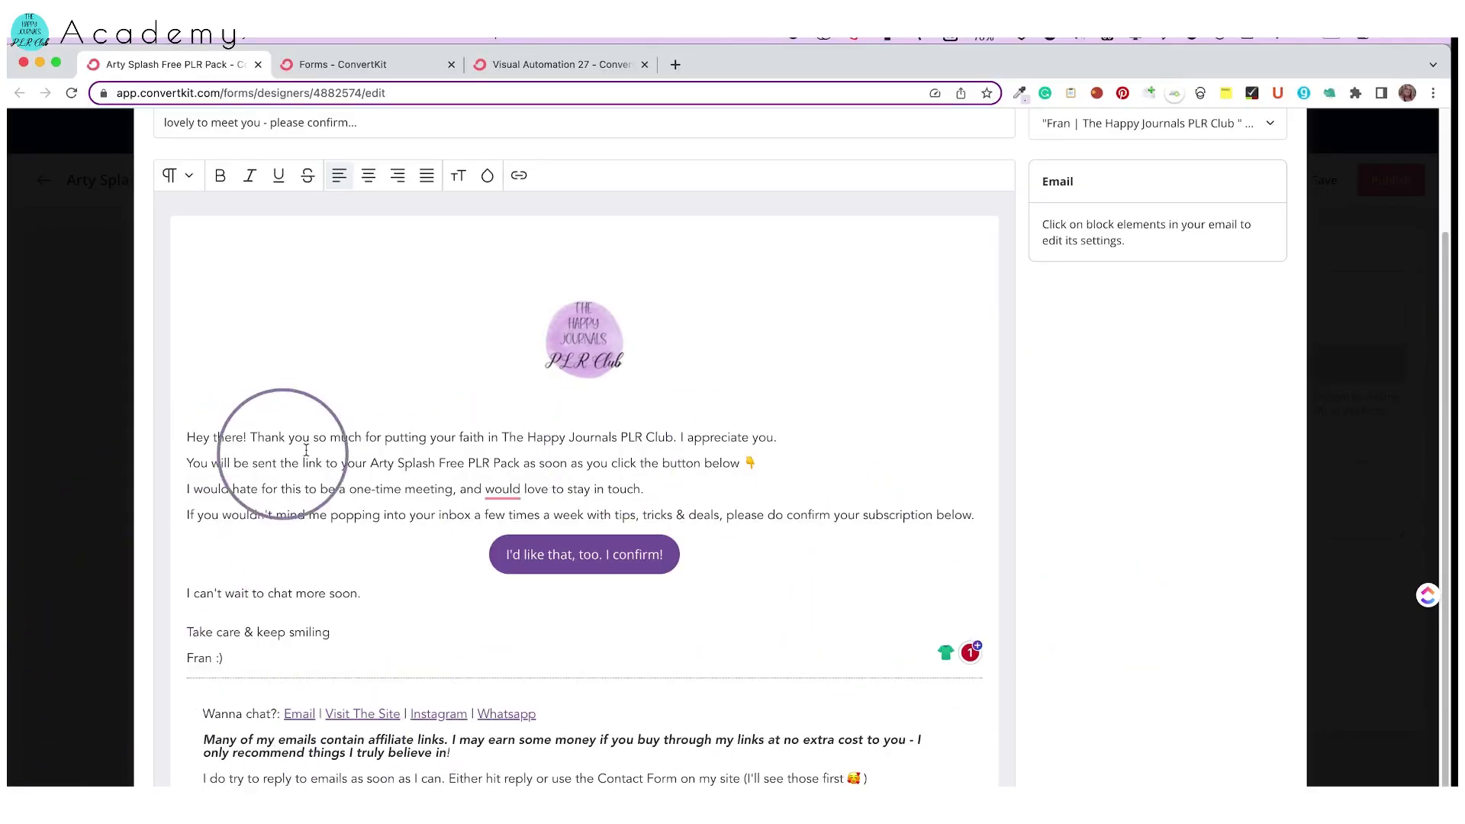
- Highlight the pack name "Arty Splash Free PLR Pack" in the incentive email to examine the wording that is specific to this form
left_click(506, 491)
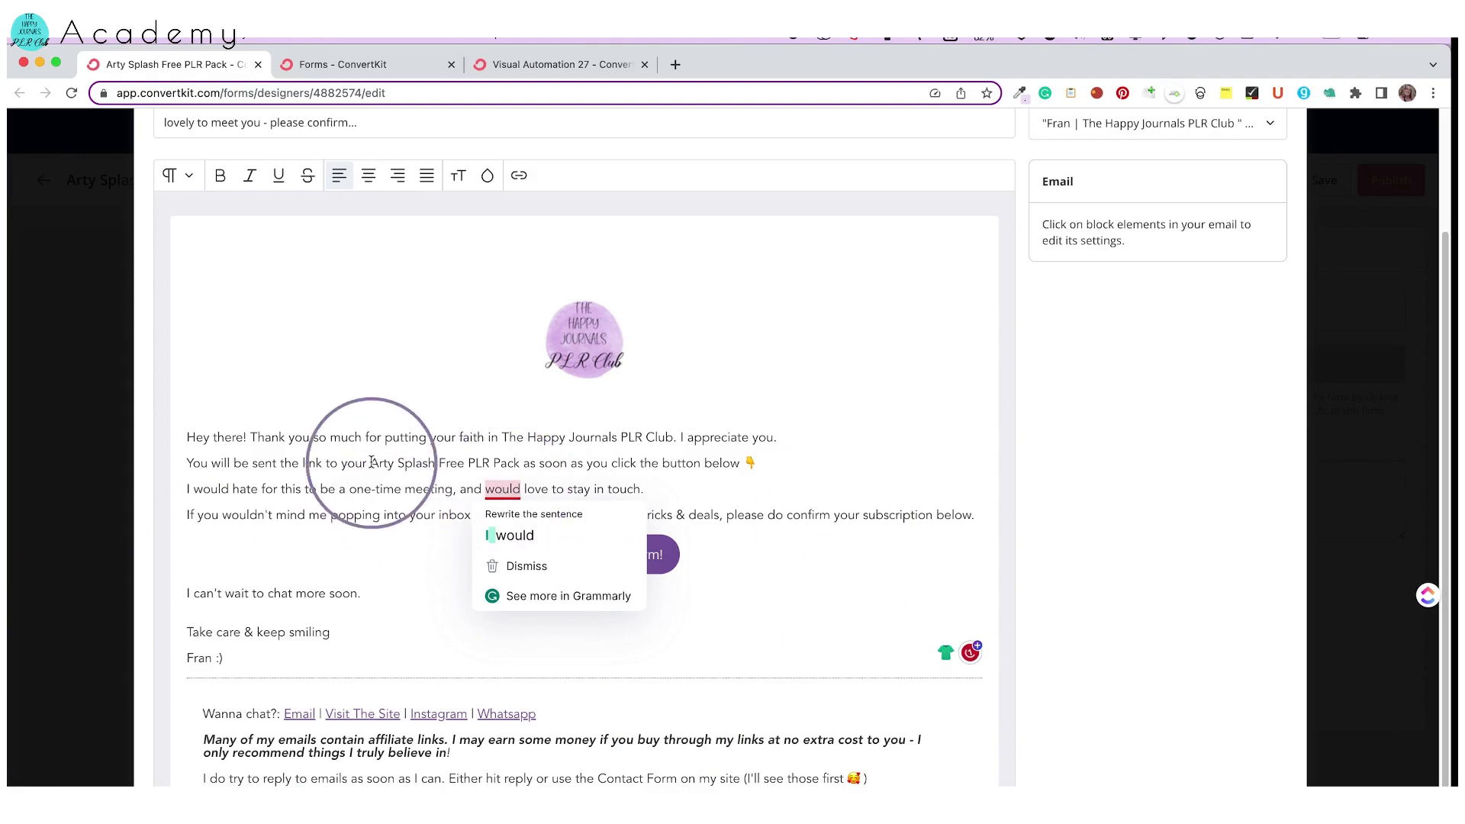
left_click_drag(374, 463, 520, 465)
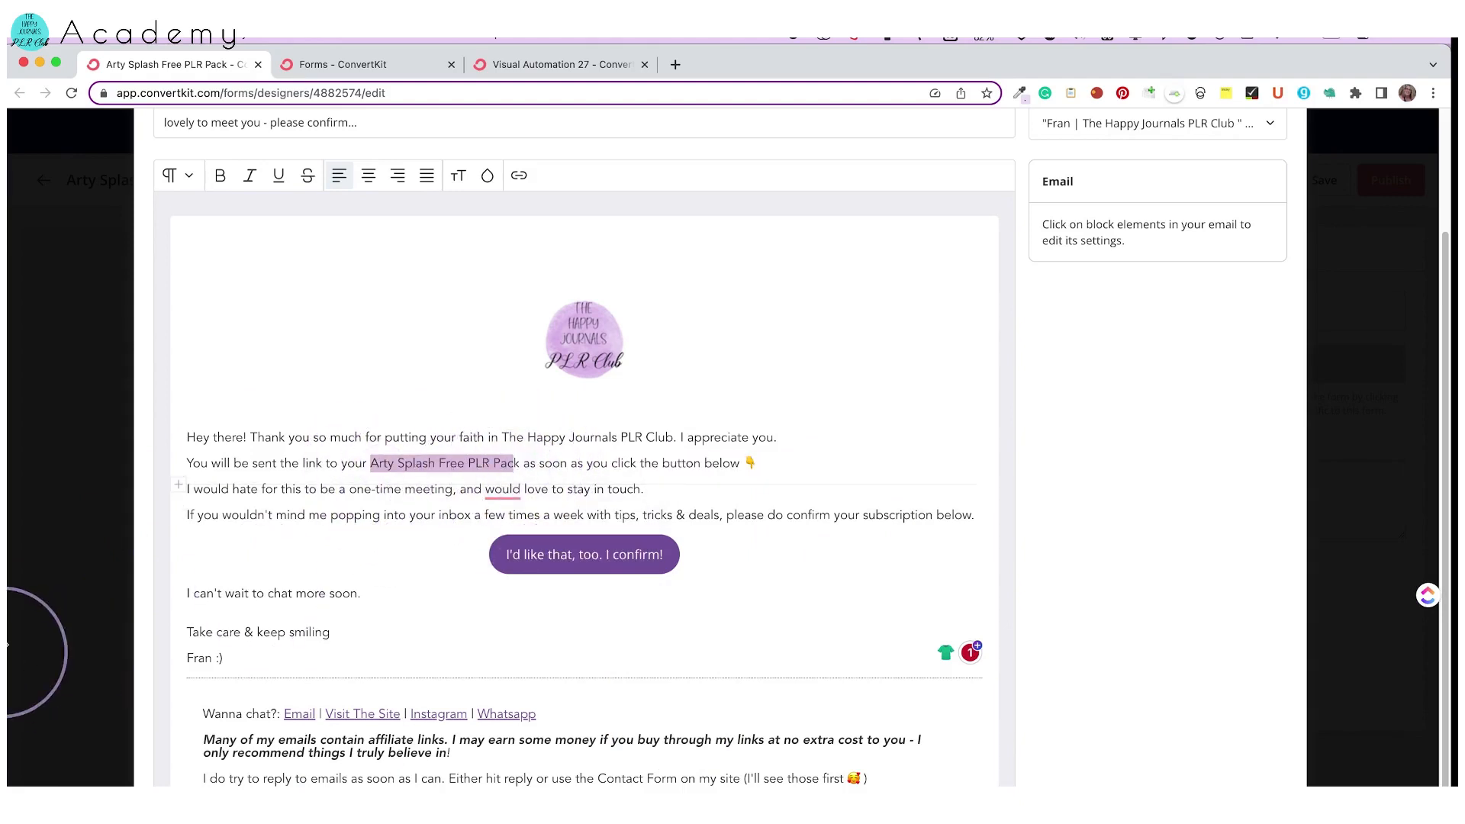
key("shift")
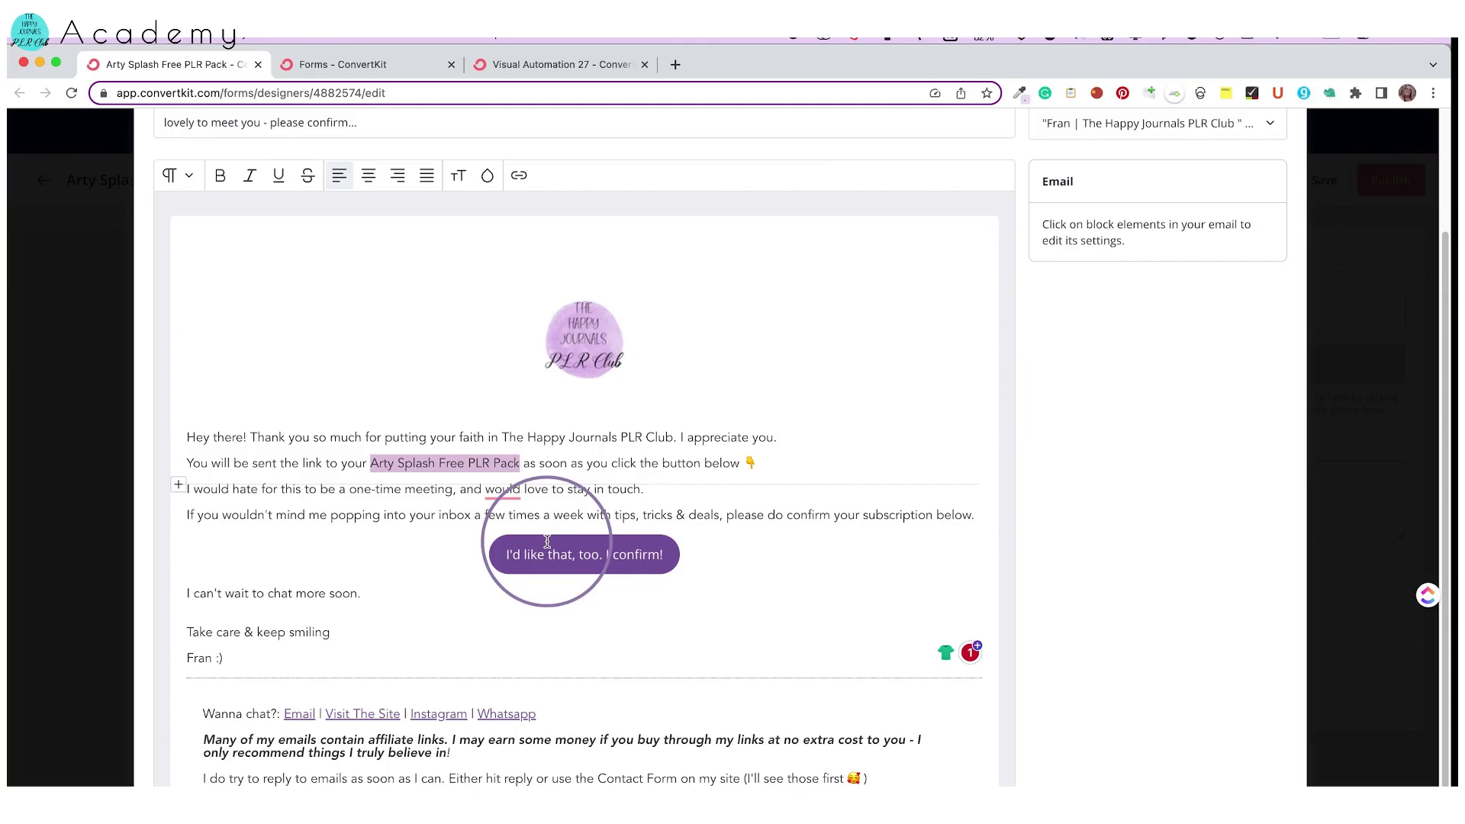
left_click(186, 595)
left_click(377, 618)
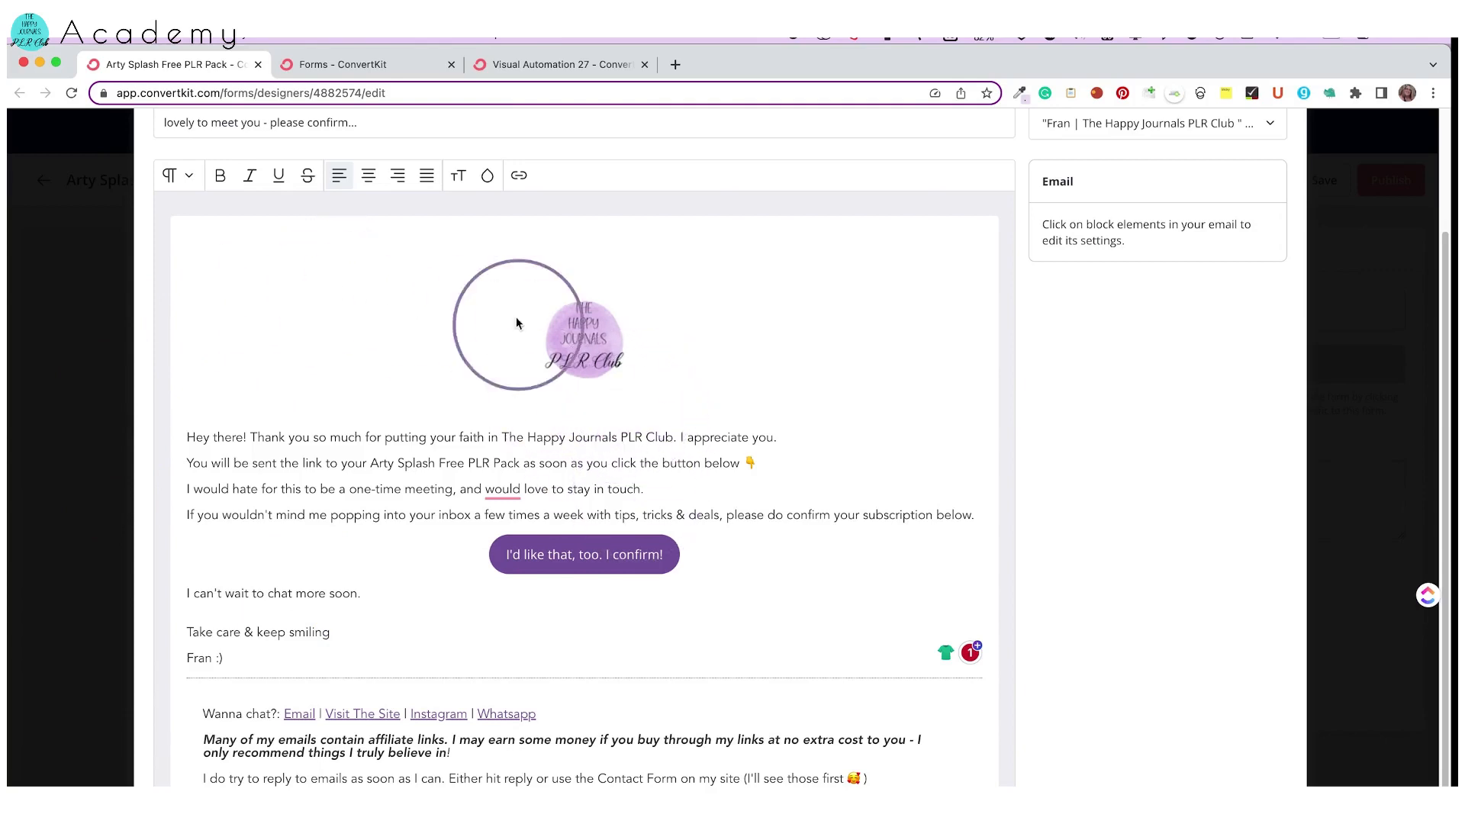
- Duplicate the Arty Splash Free PLR Pack form from the forms list
left_click(294, 67)
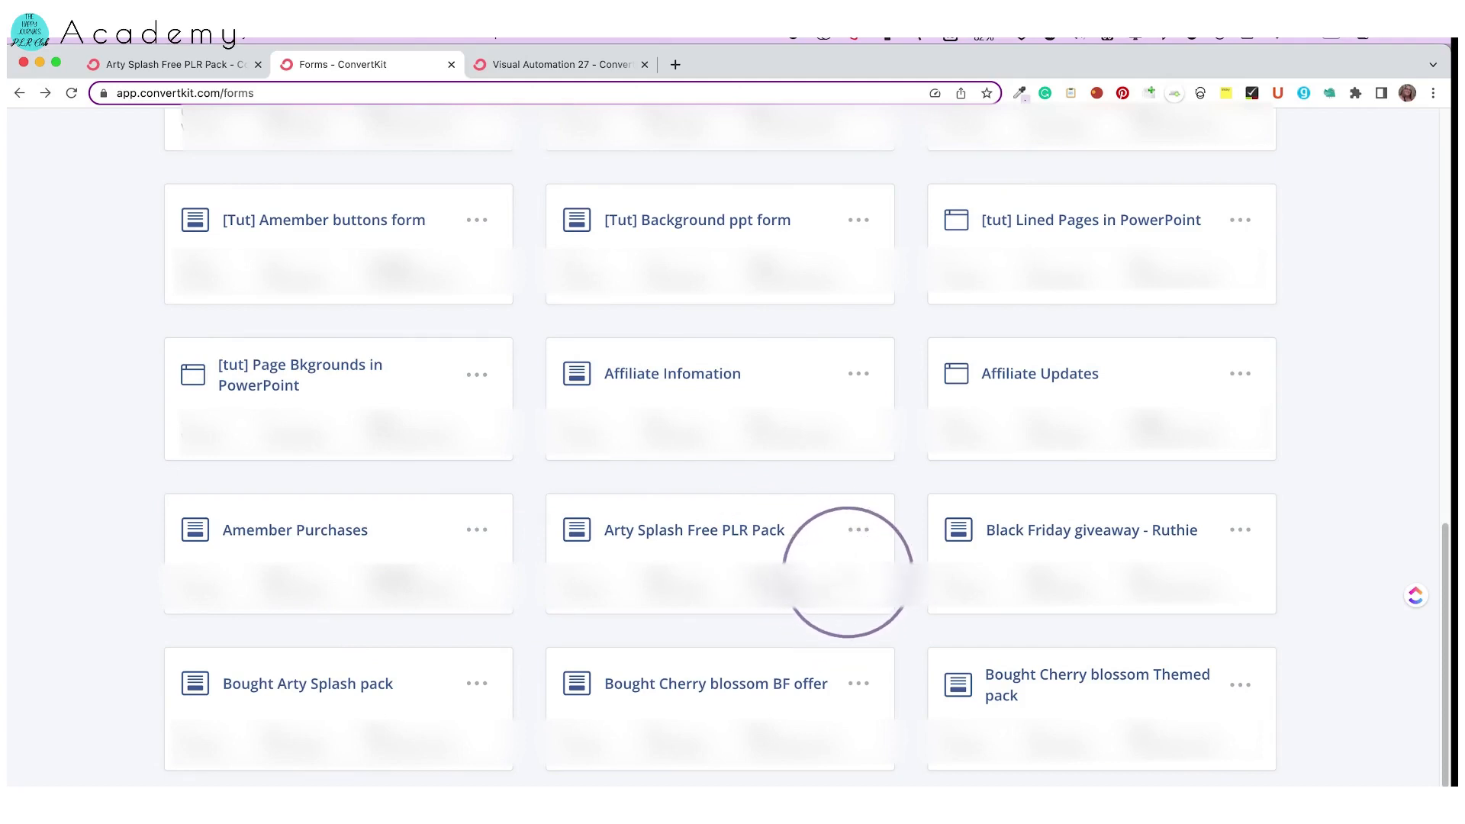
left_click(854, 538)
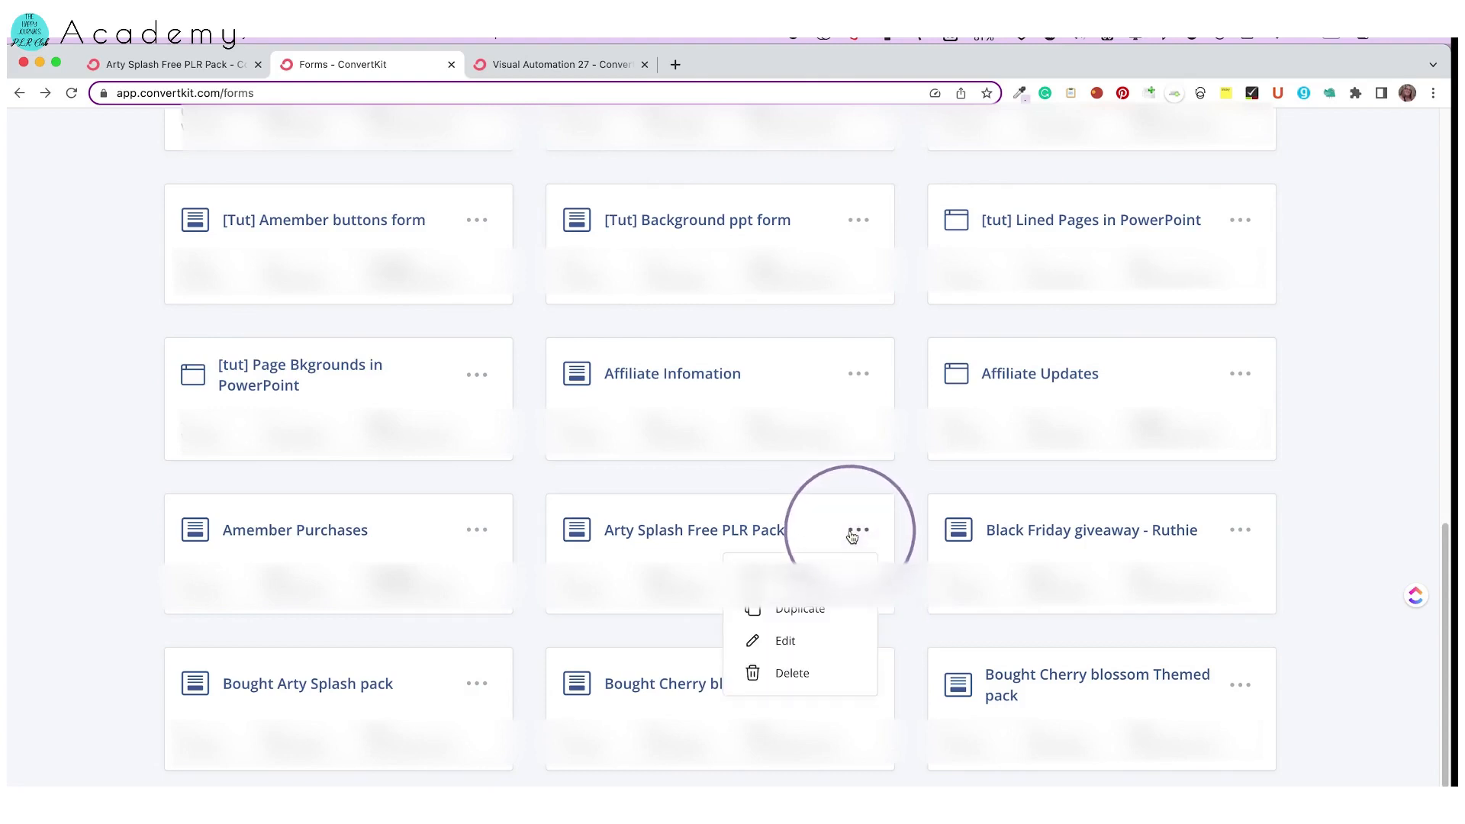
left_click(828, 611)
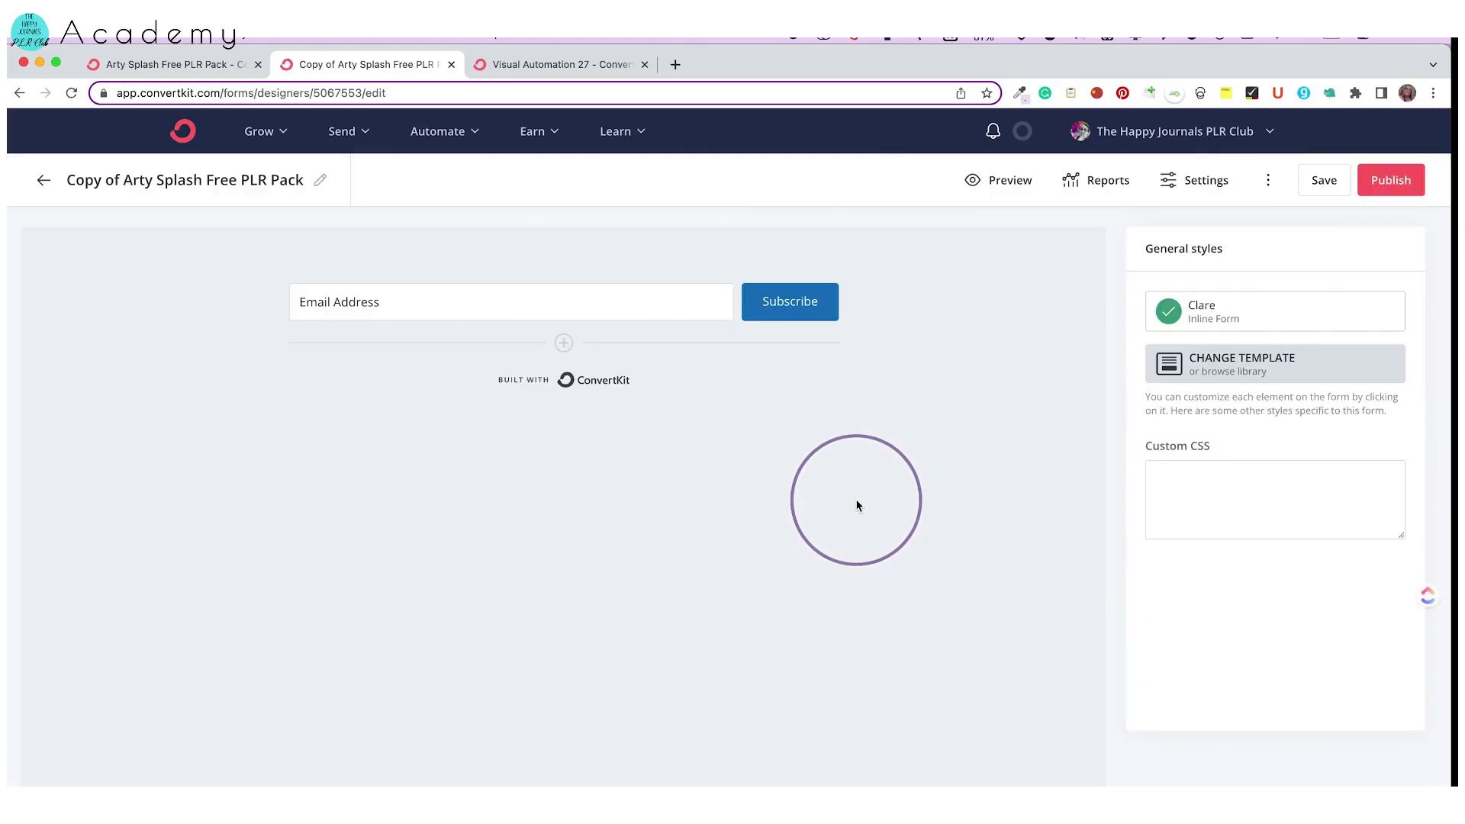
- Rename the duplicated form by removing the beginning of its name, leaving "h Free PLR Pack"
left_click(321, 185)
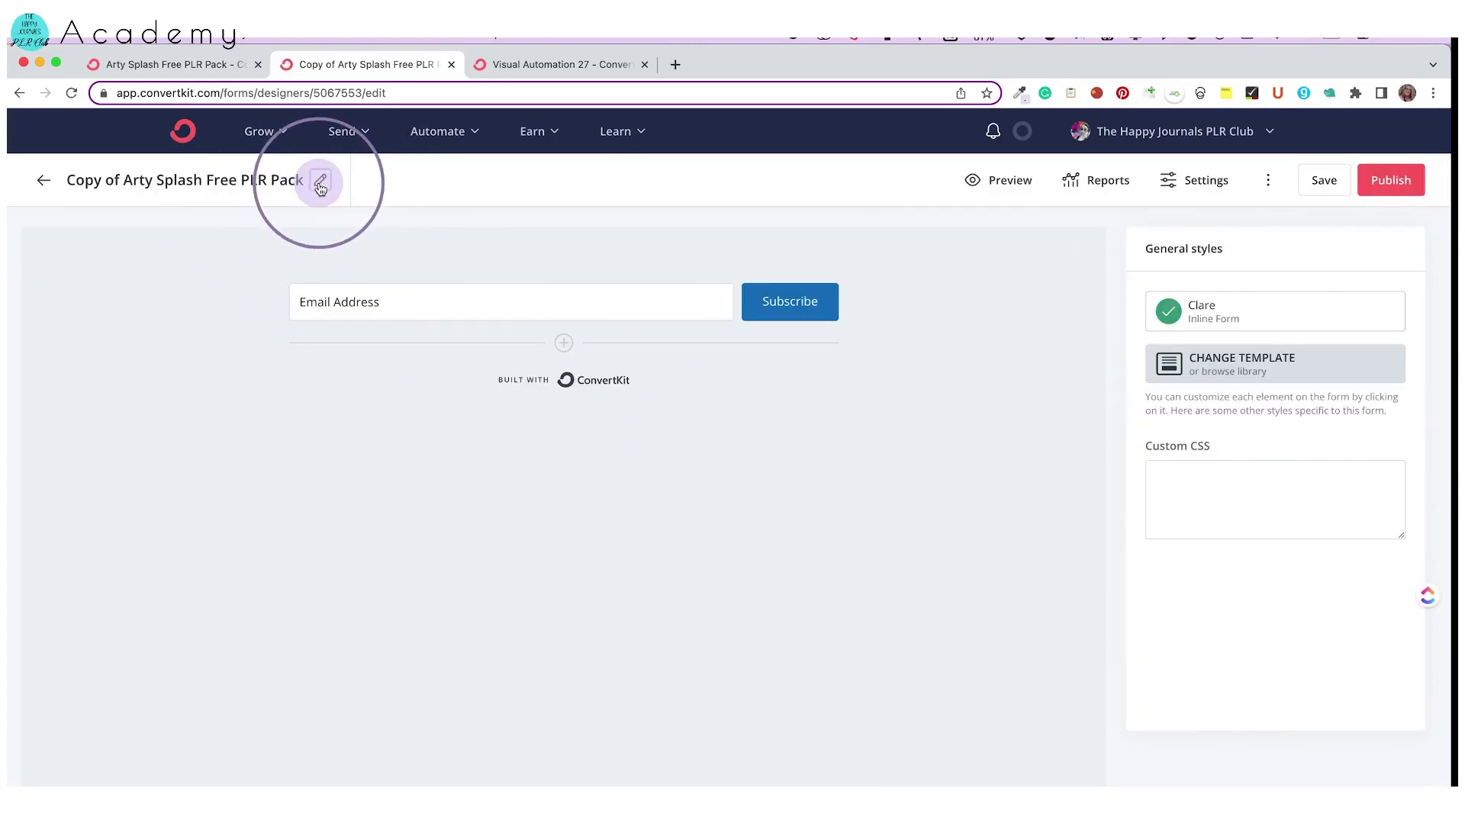
left_click(183, 181)
left_click_drag(184, 181, 134, 145)
key("BackSpace")
key("Return")
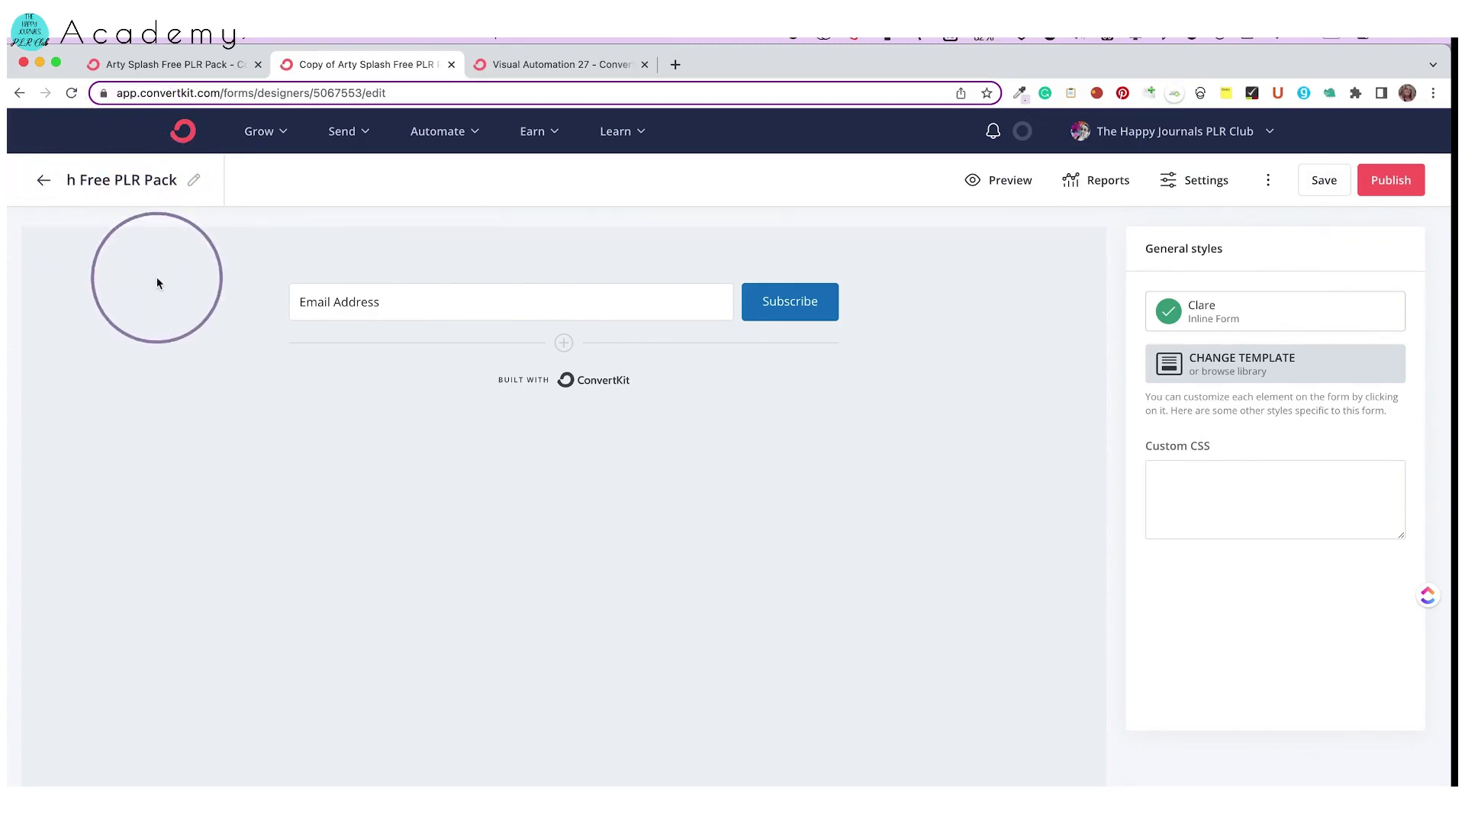
- In the form's incentive email, change the pack name in the second line to "The Fun Free PLR Pack"
left_click(1181, 184)
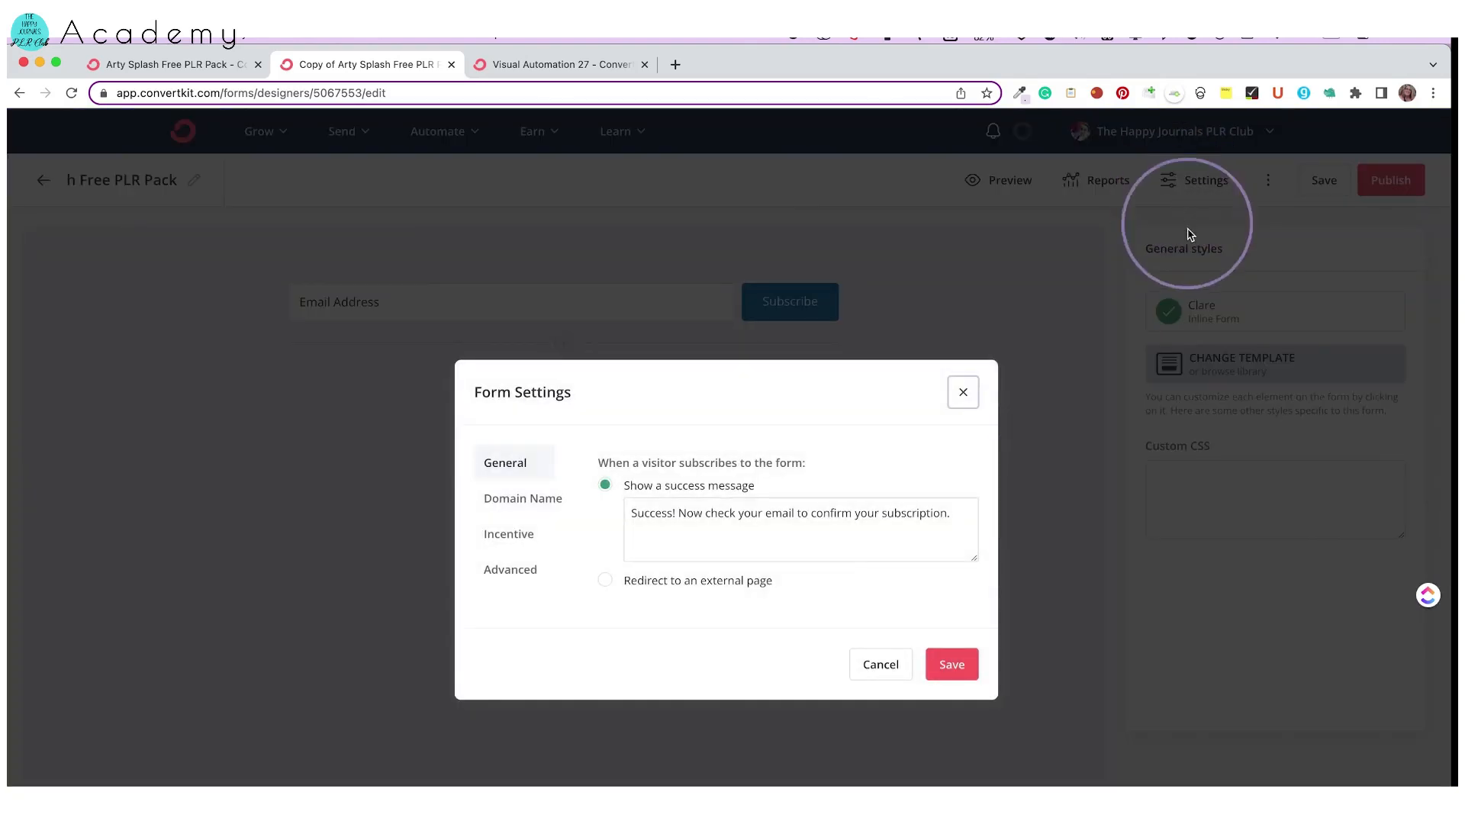
left_click(537, 534)
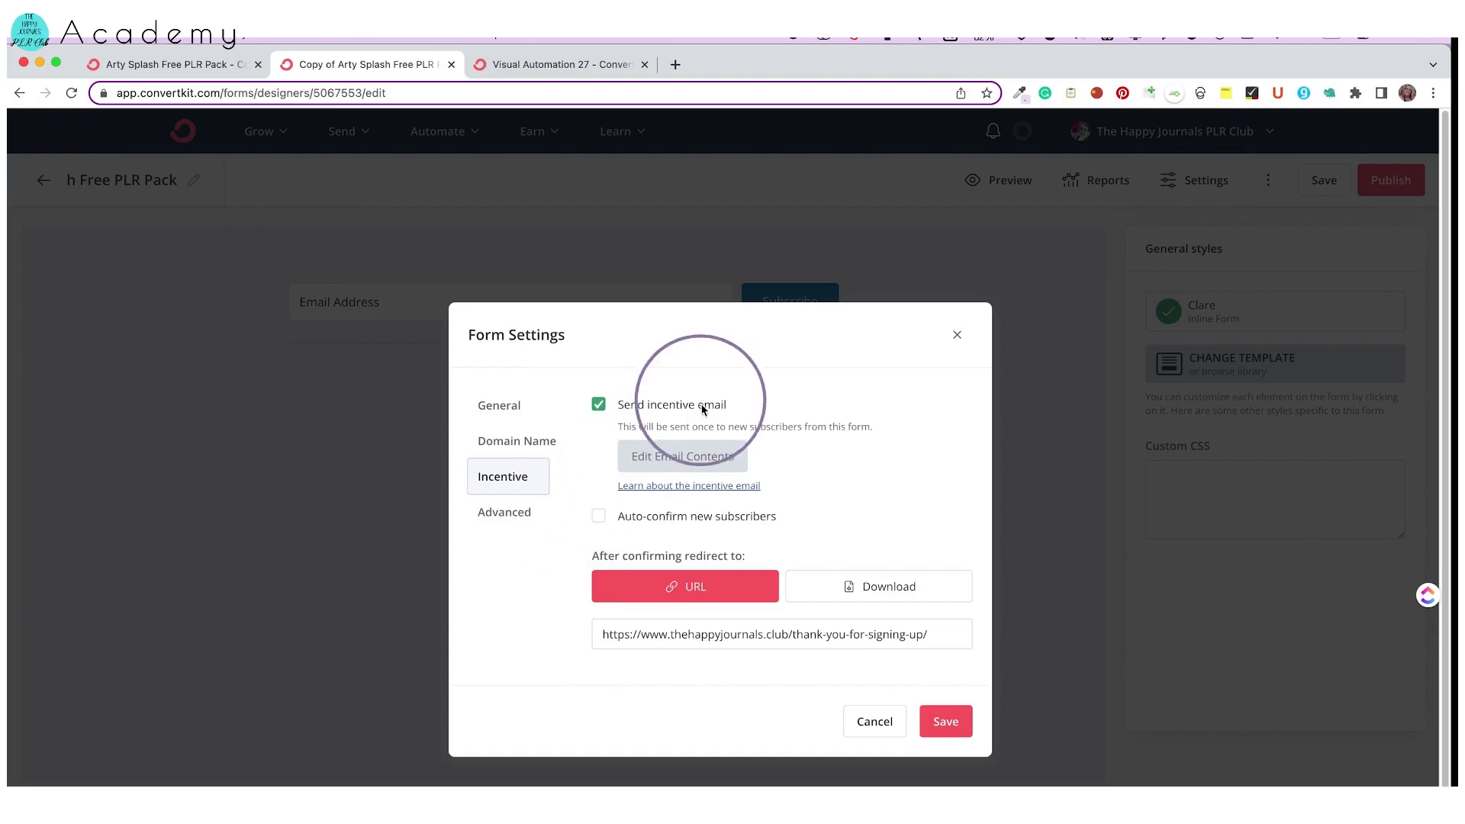
left_click(689, 456)
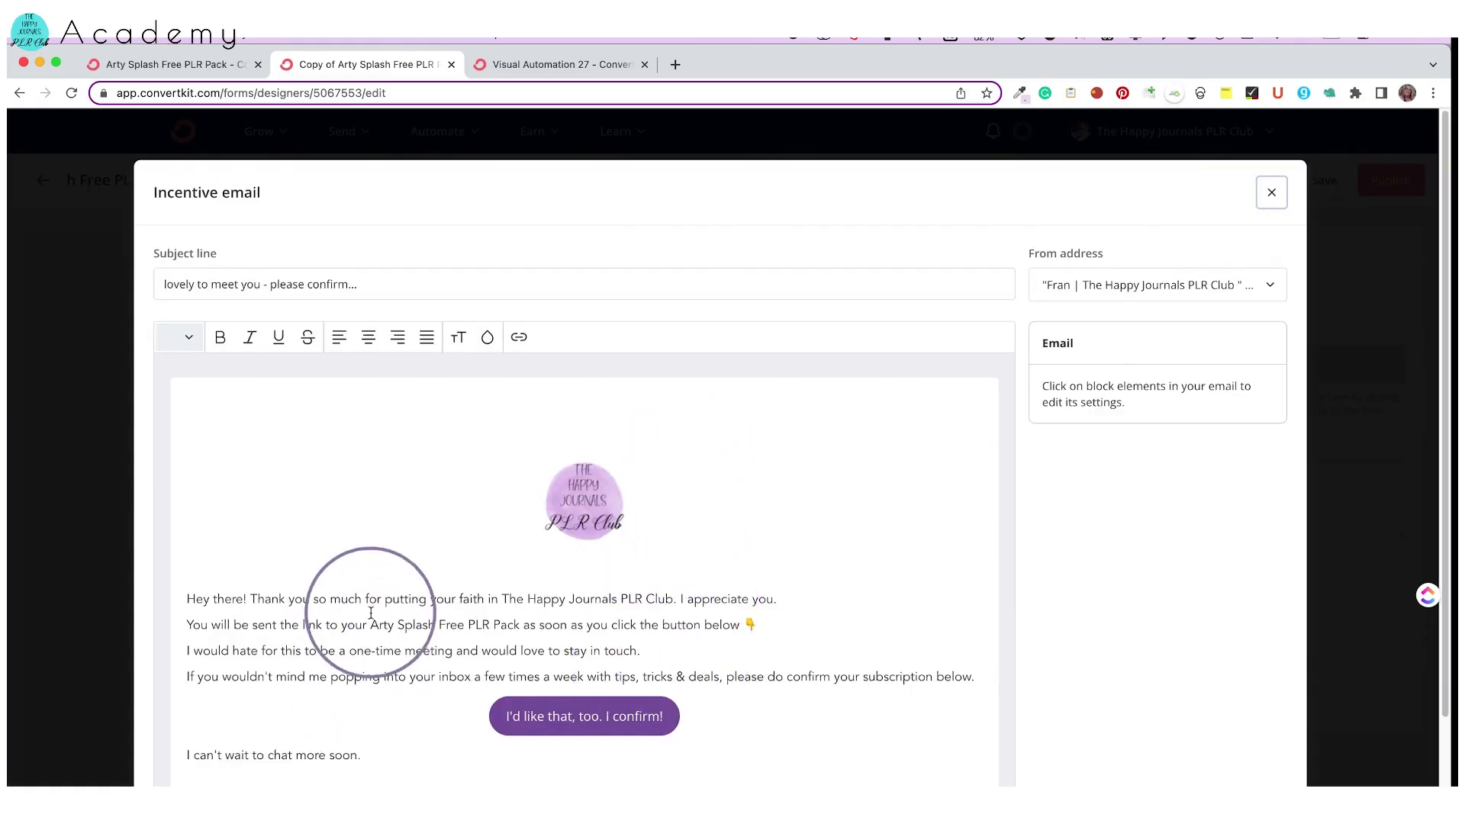
left_click_drag(378, 630, 430, 626)
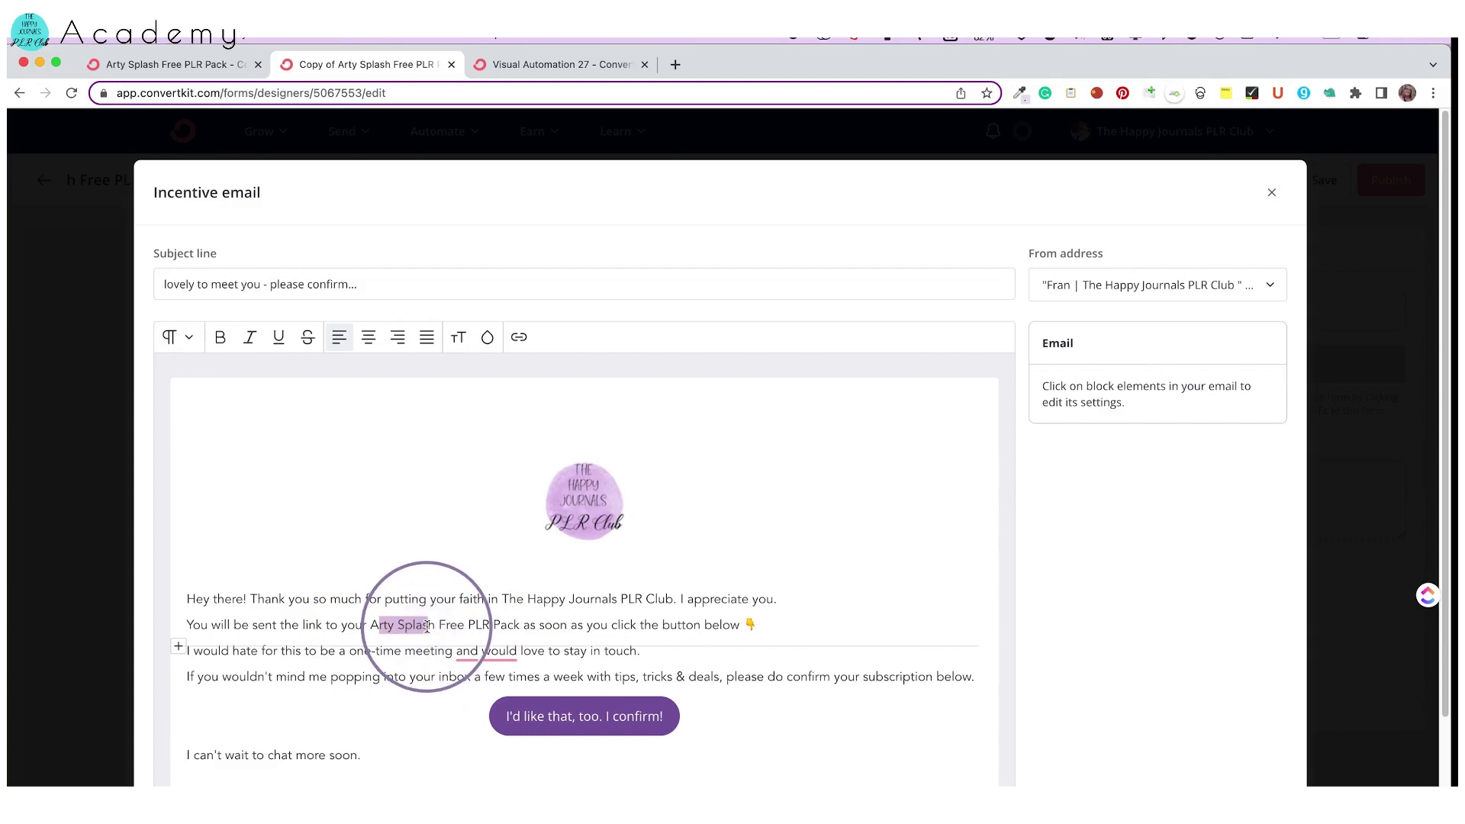
key("BackSpace")
key("BackSpace")
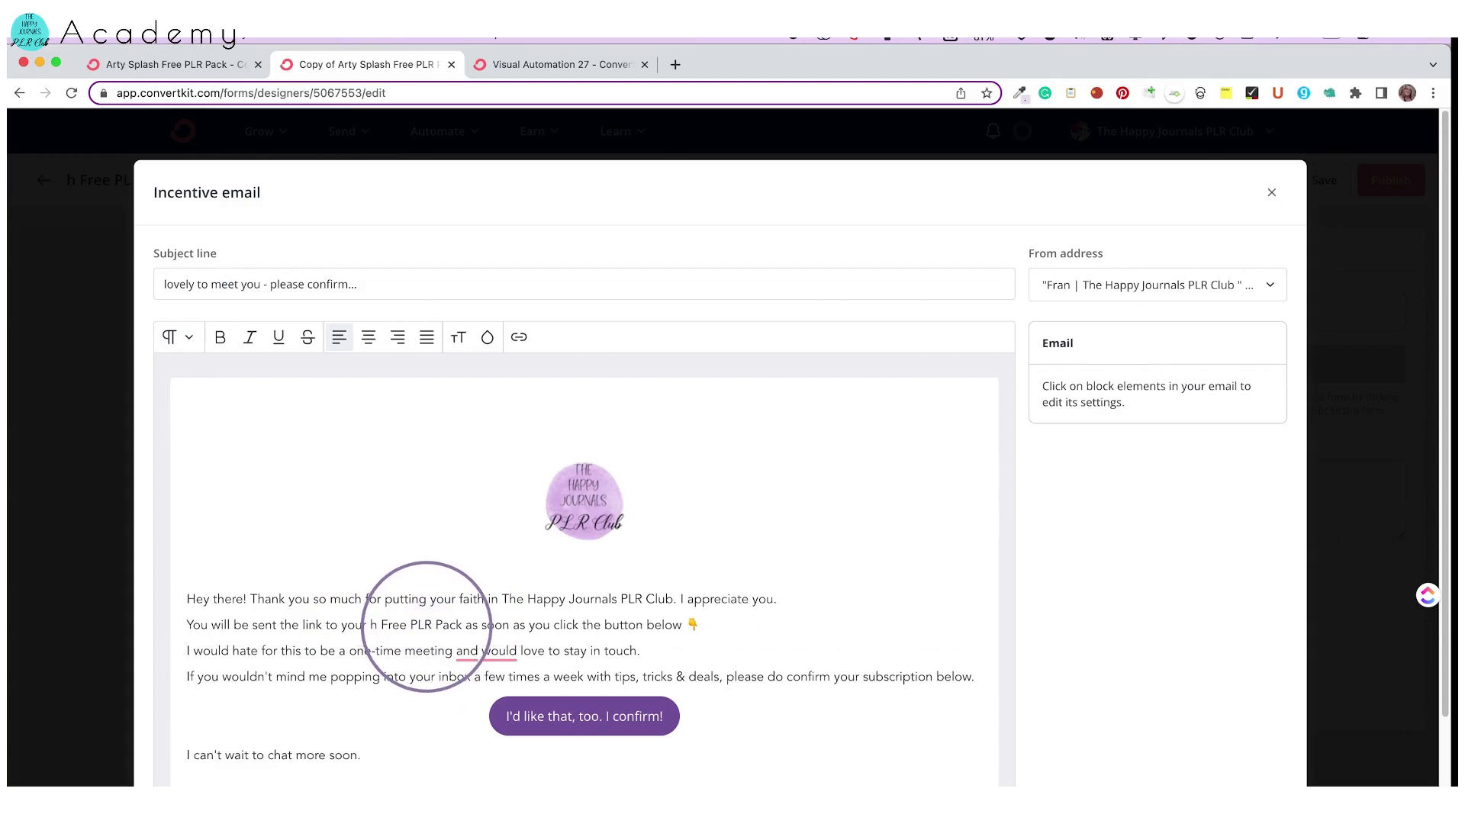
key("shift")
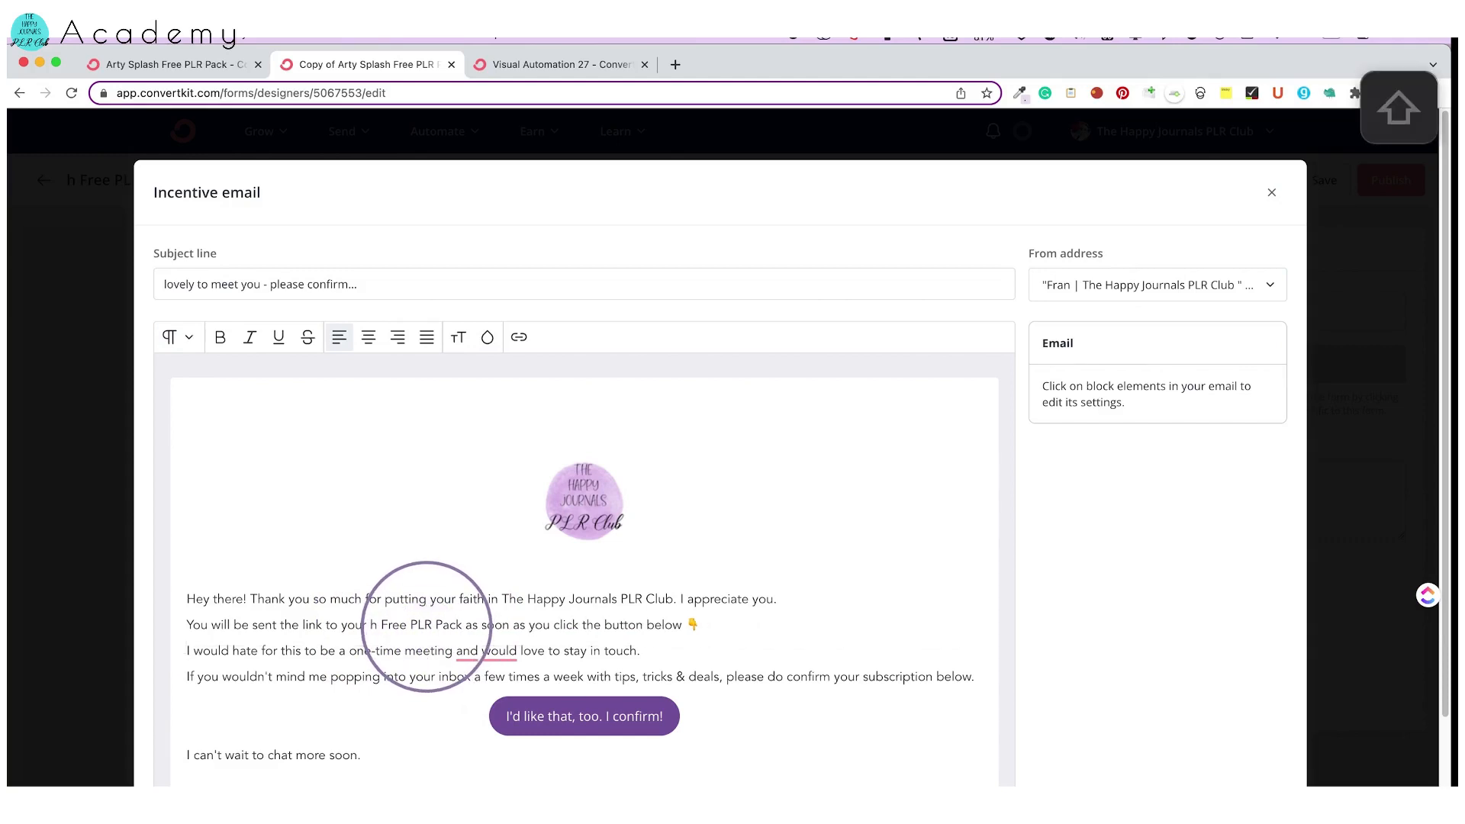
type("Th")
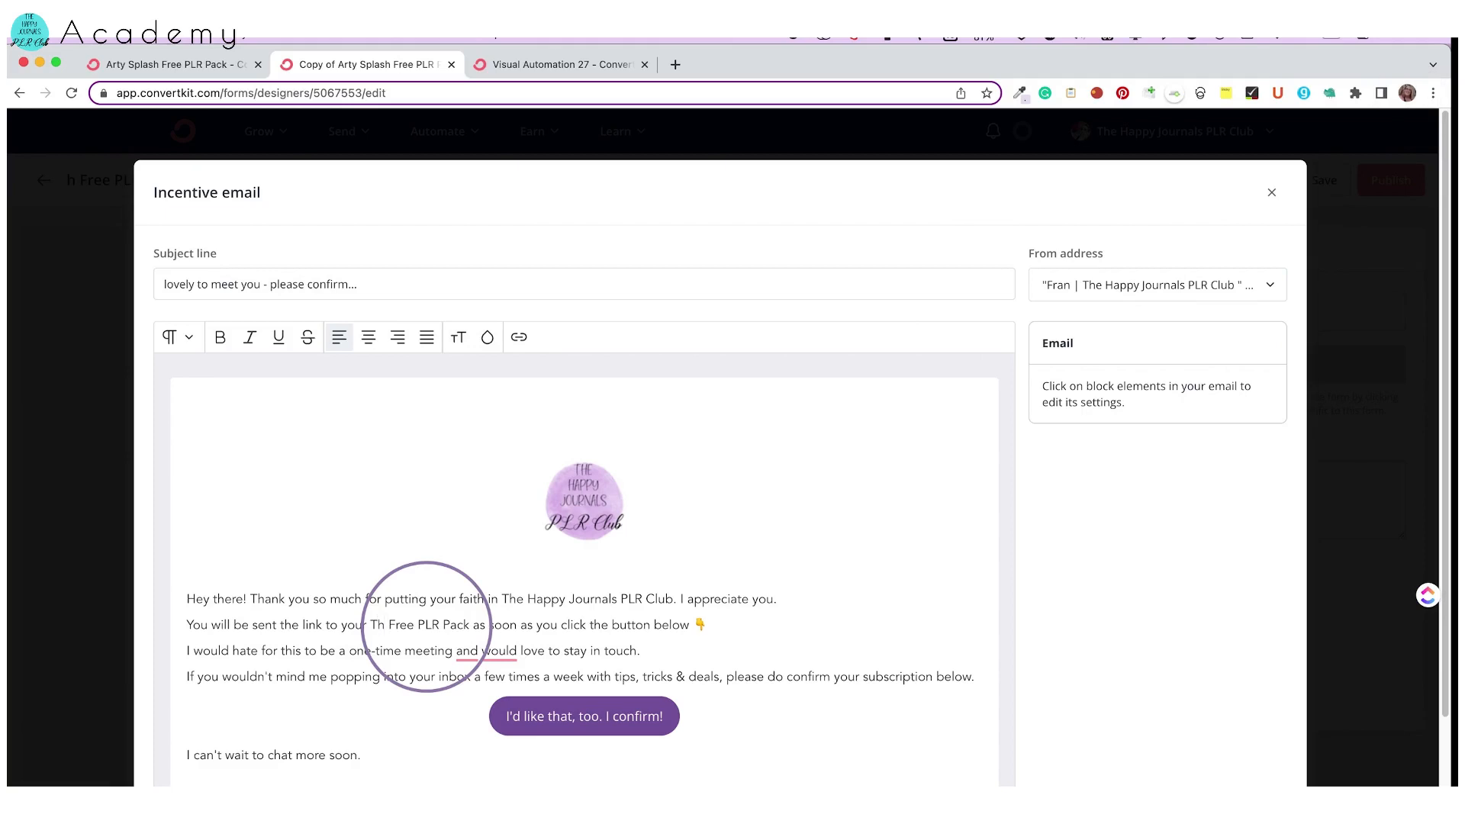
type("e ")
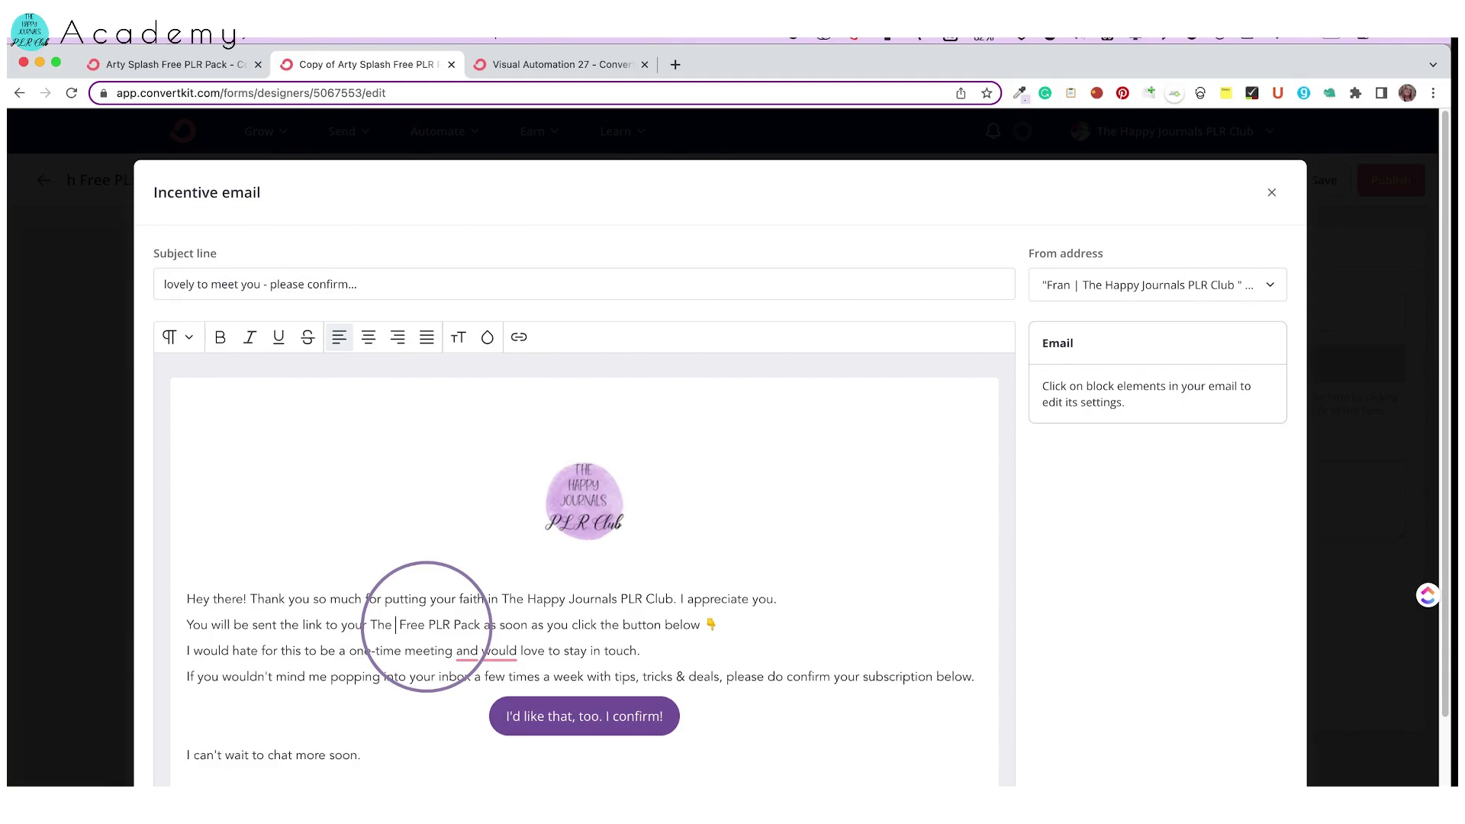
type("Fun")
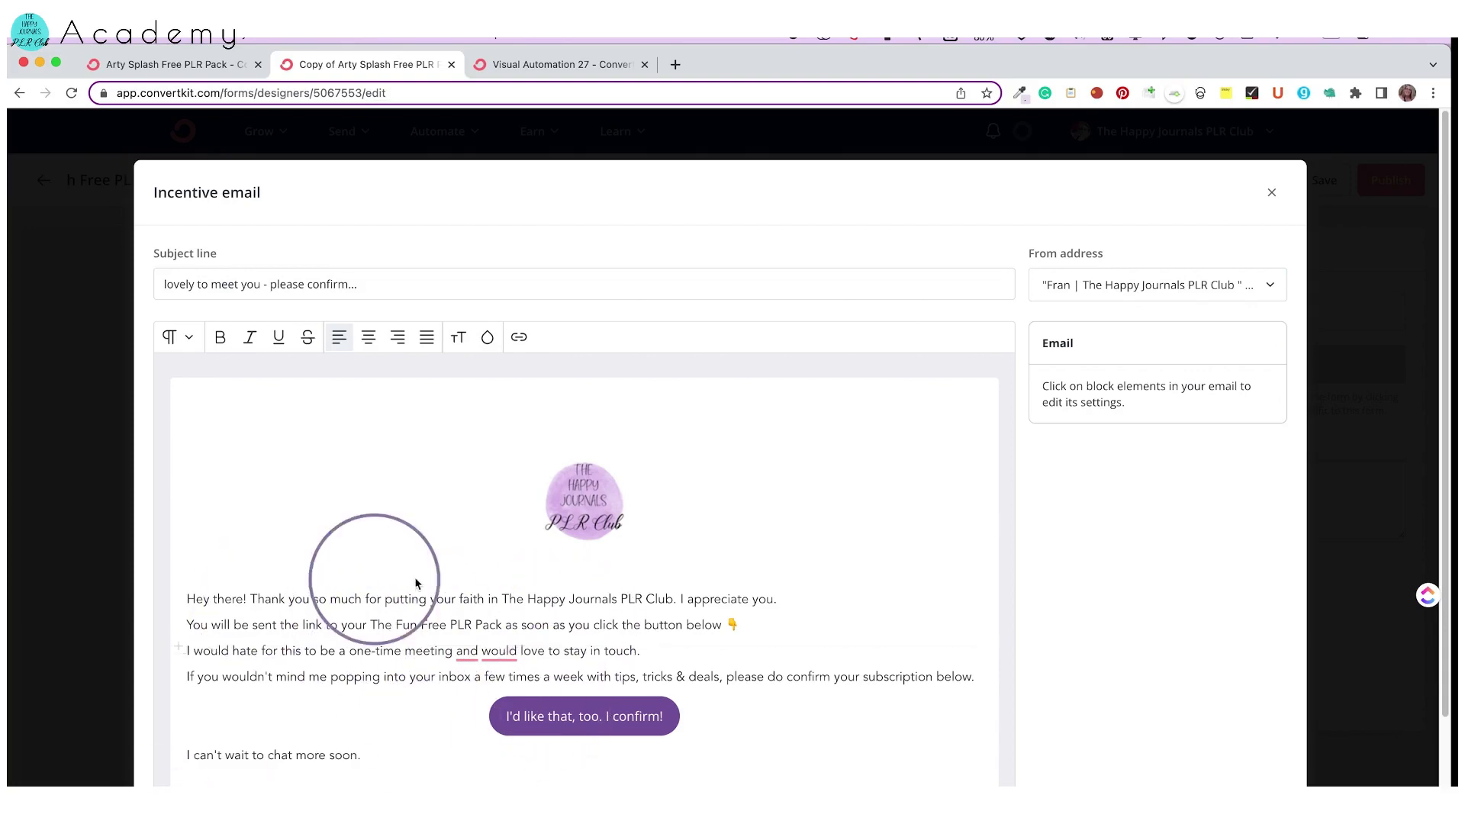
- Accept the grammar suggestions so the third line reads "one-time meeting, and I would love to stay in touch", and close the incentive email
left_click(458, 651)
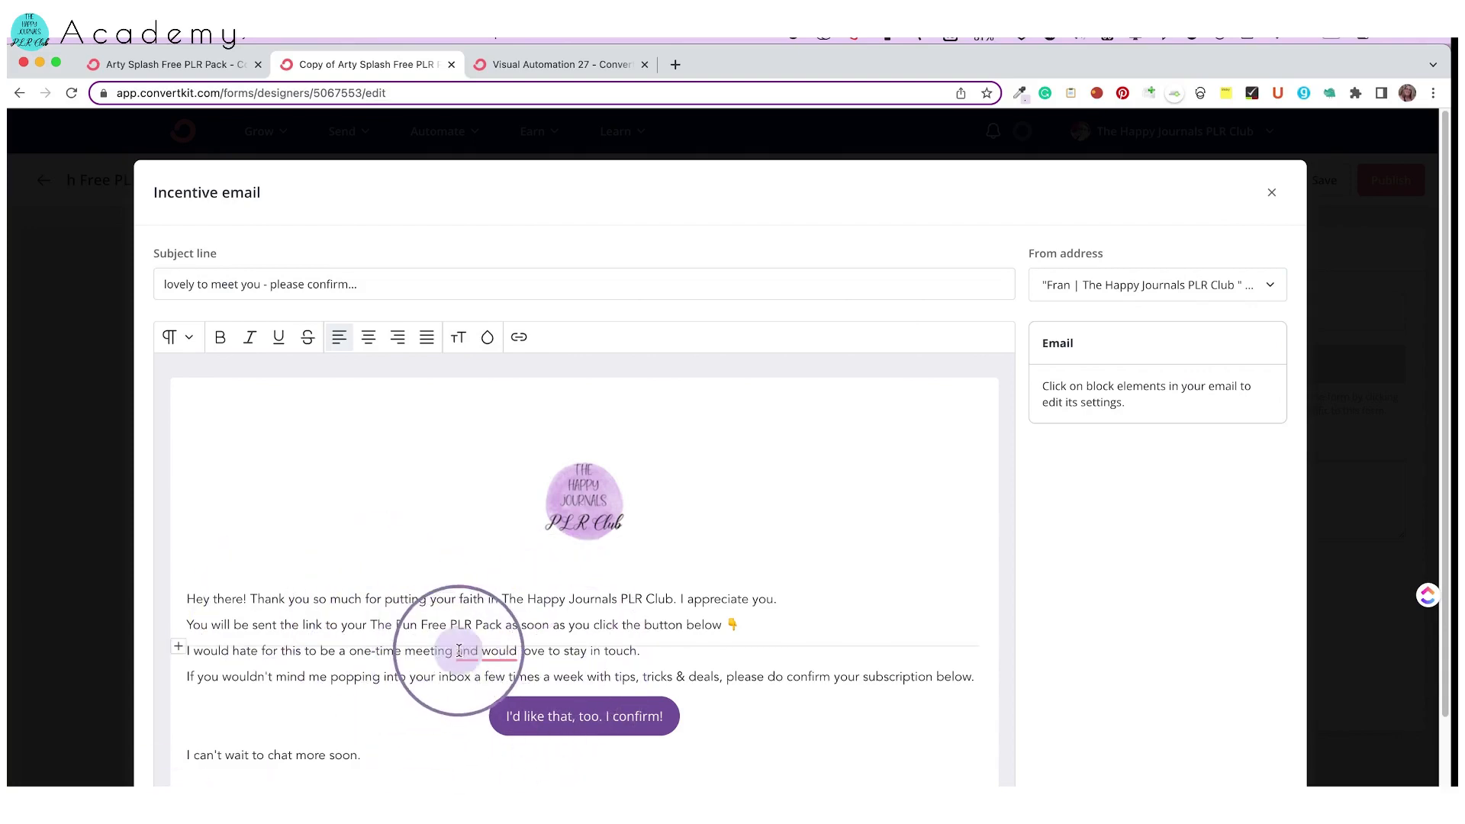
left_click(476, 697)
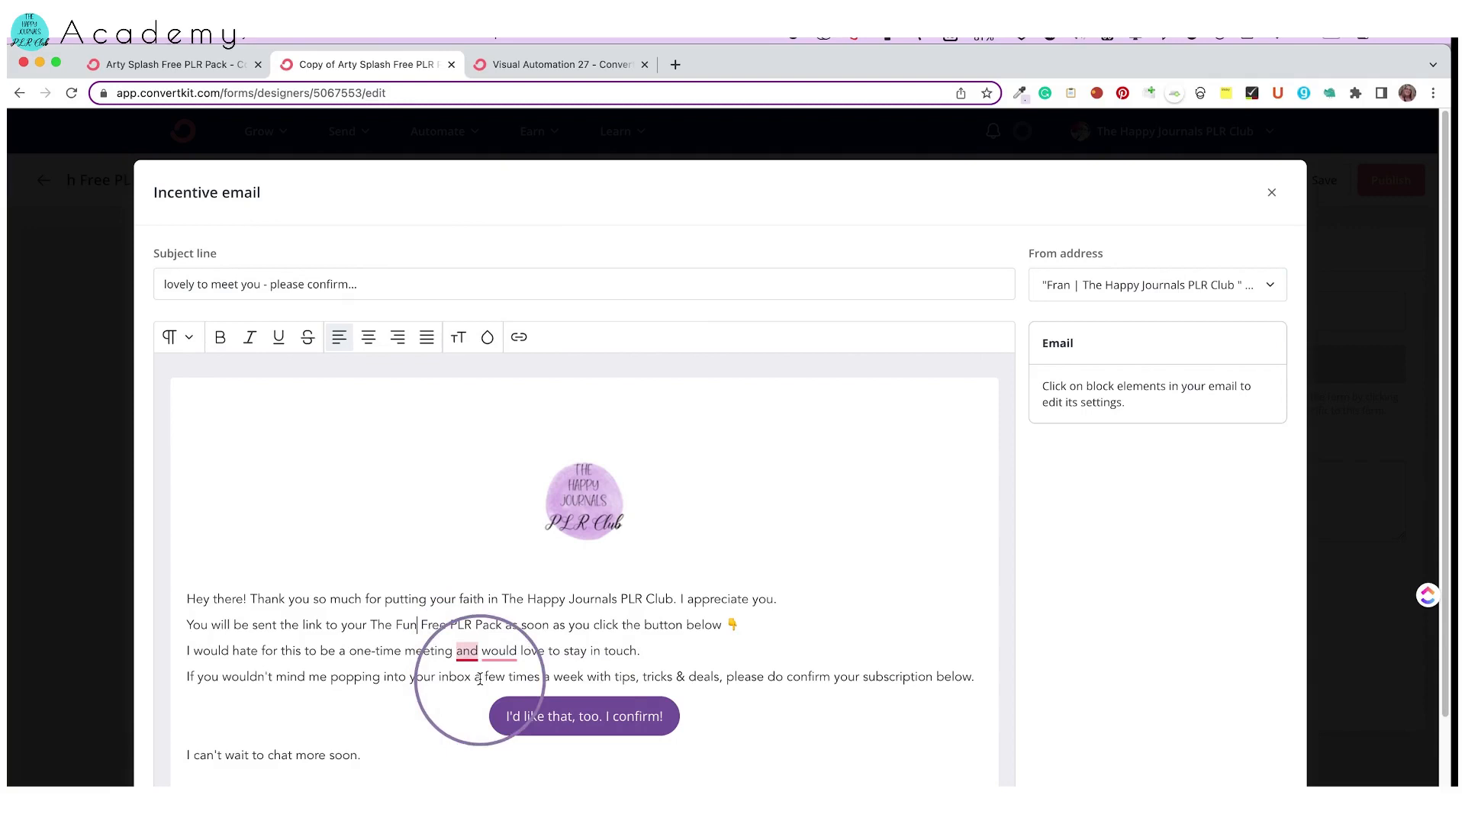
left_click(493, 651)
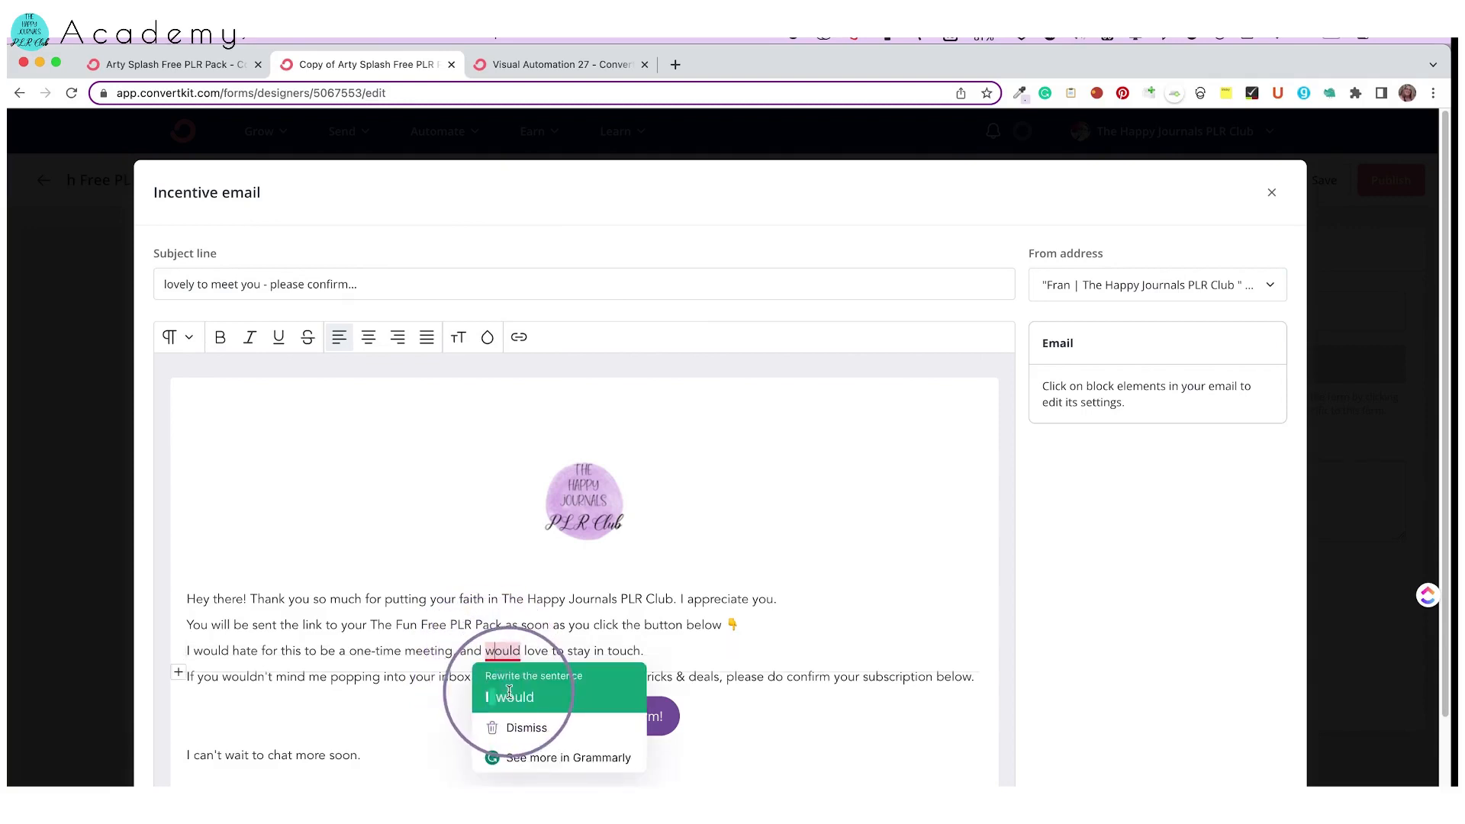
left_click(513, 694)
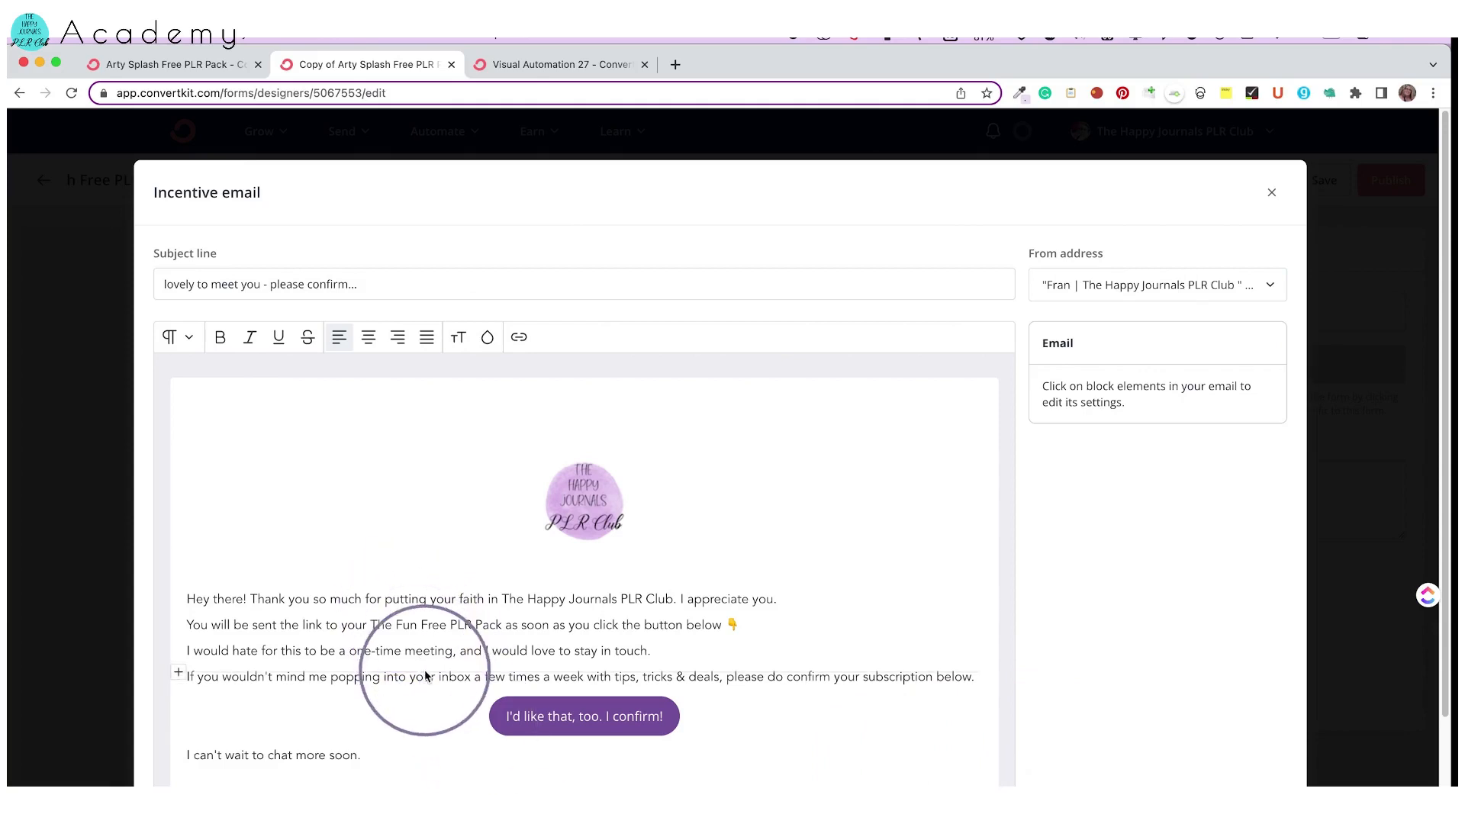
left_click_drag(374, 626, 473, 628)
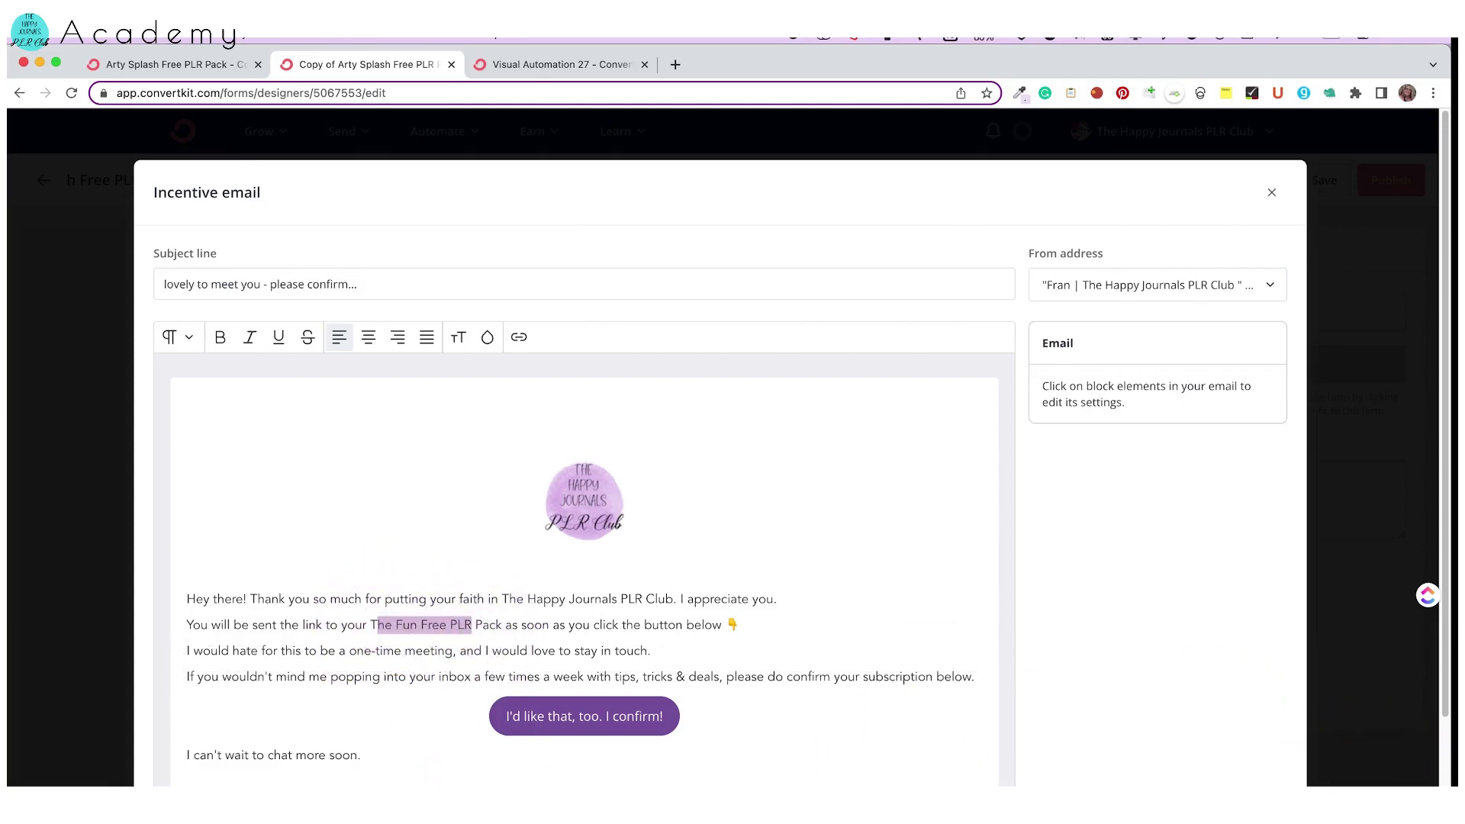
key("Escape")
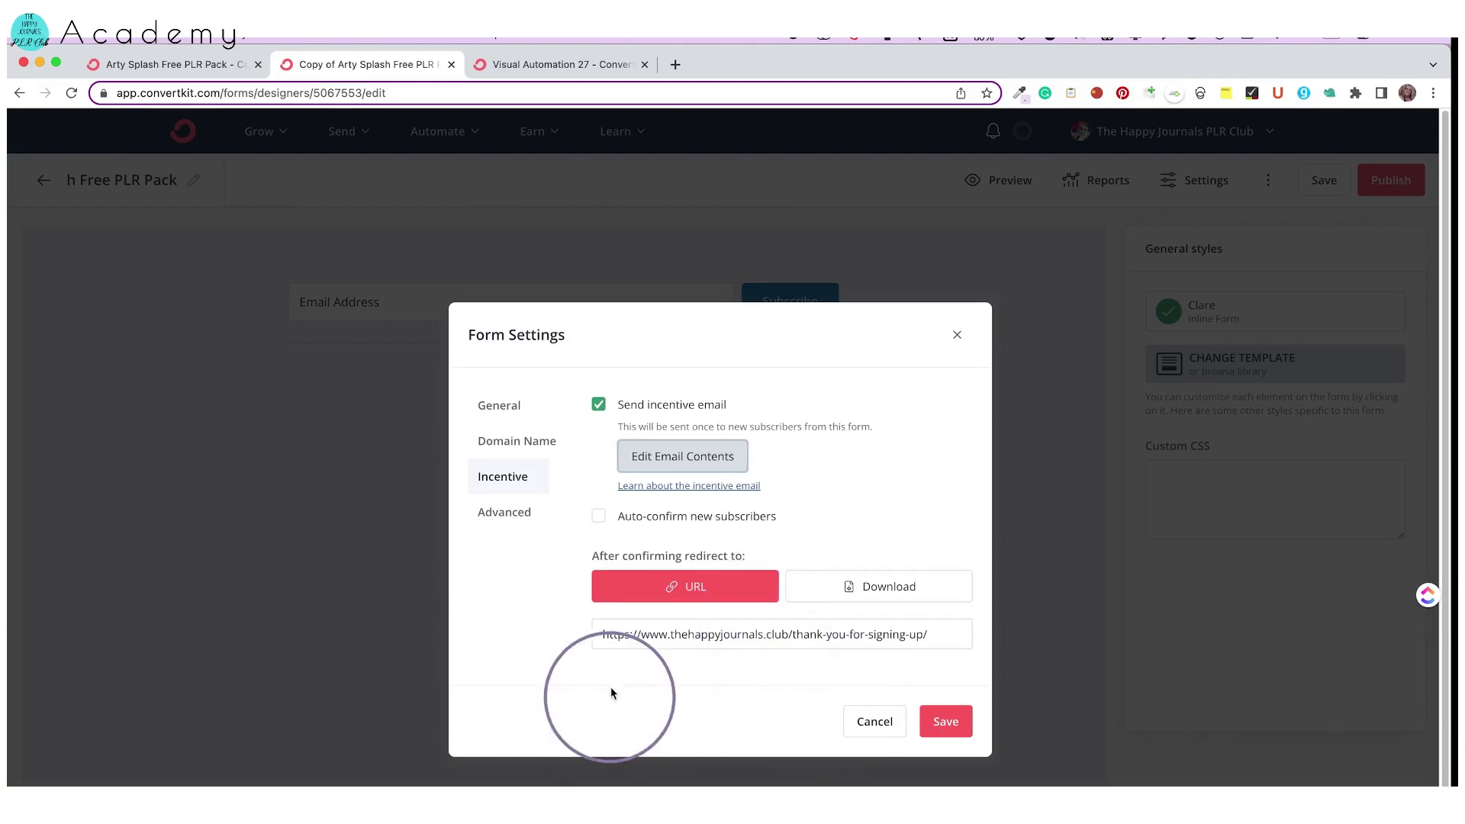
- Check the URL that subscribers are redirected to after confirming, and save the form settings
left_click(672, 636)
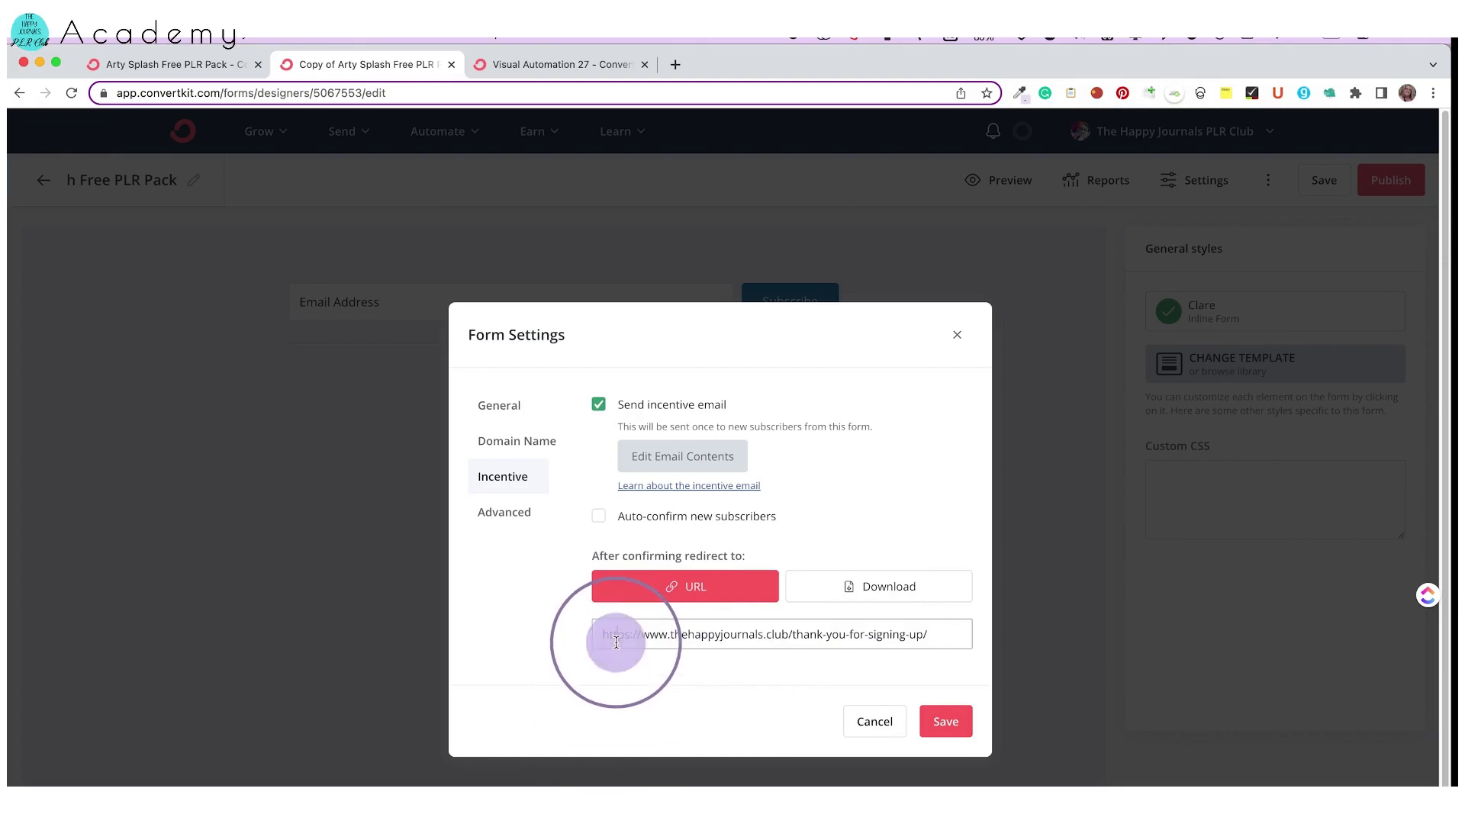
triple_click(616, 642)
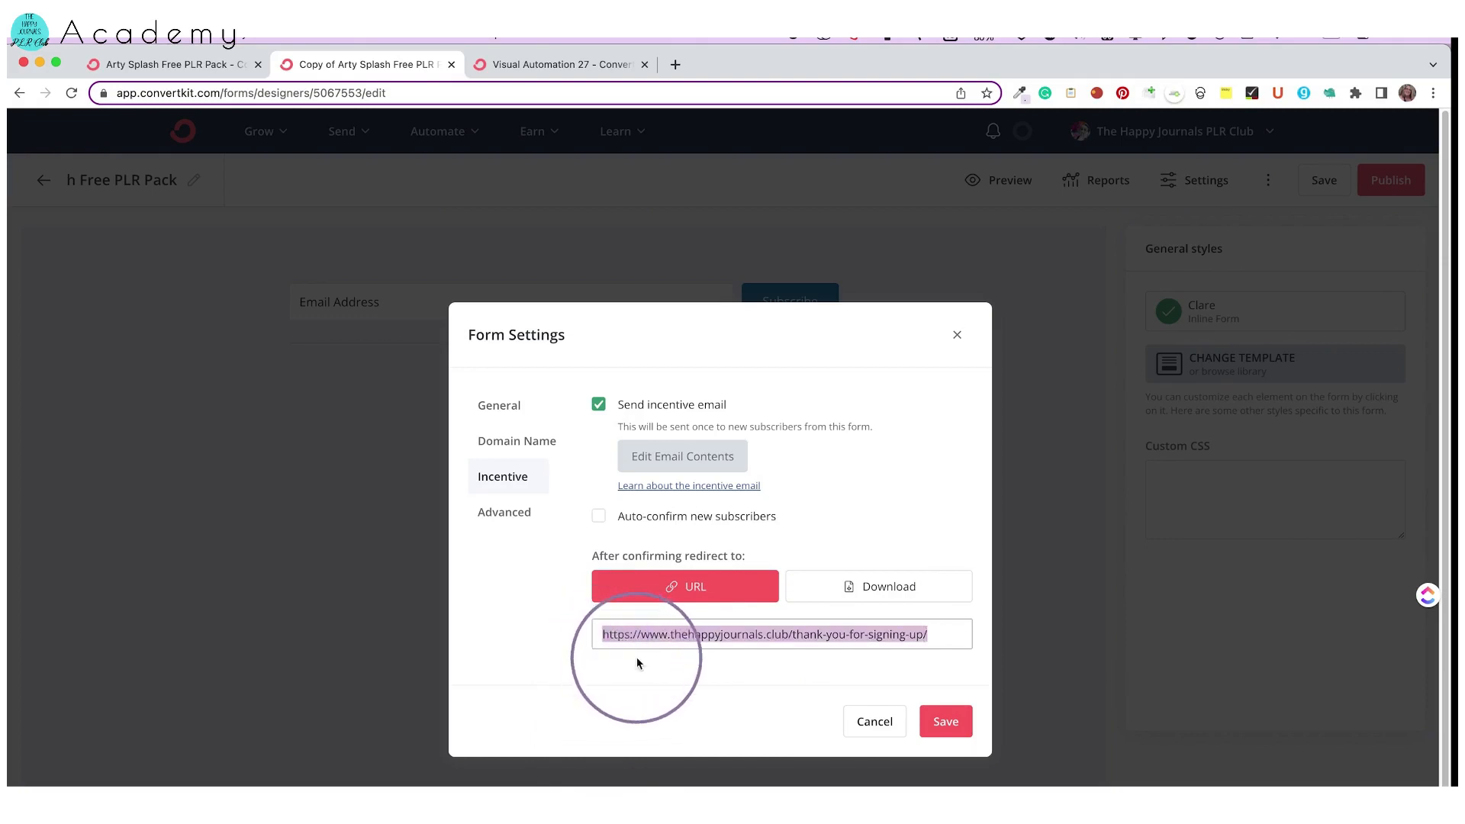
left_click(637, 655)
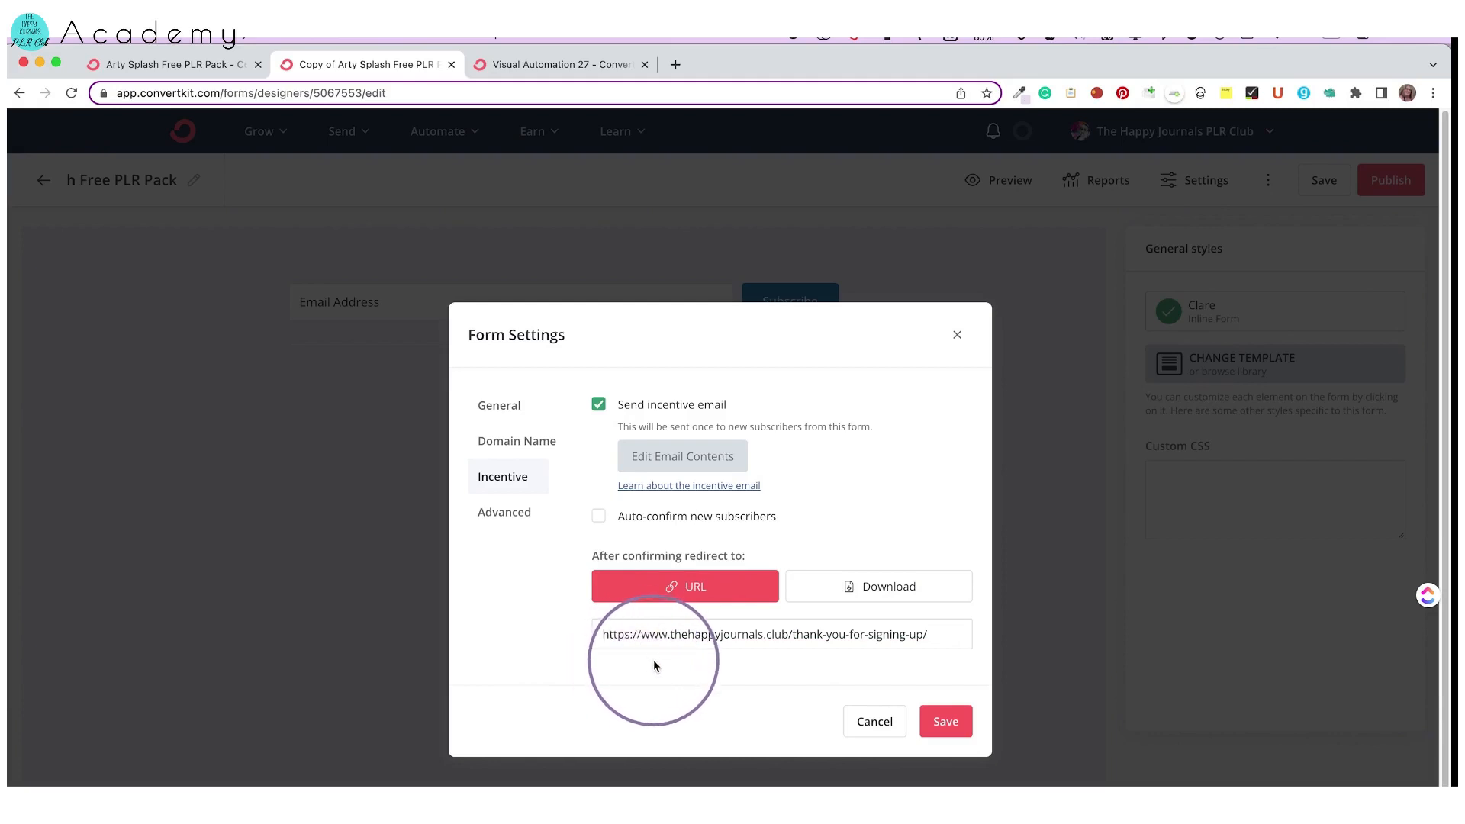
left_click(925, 730)
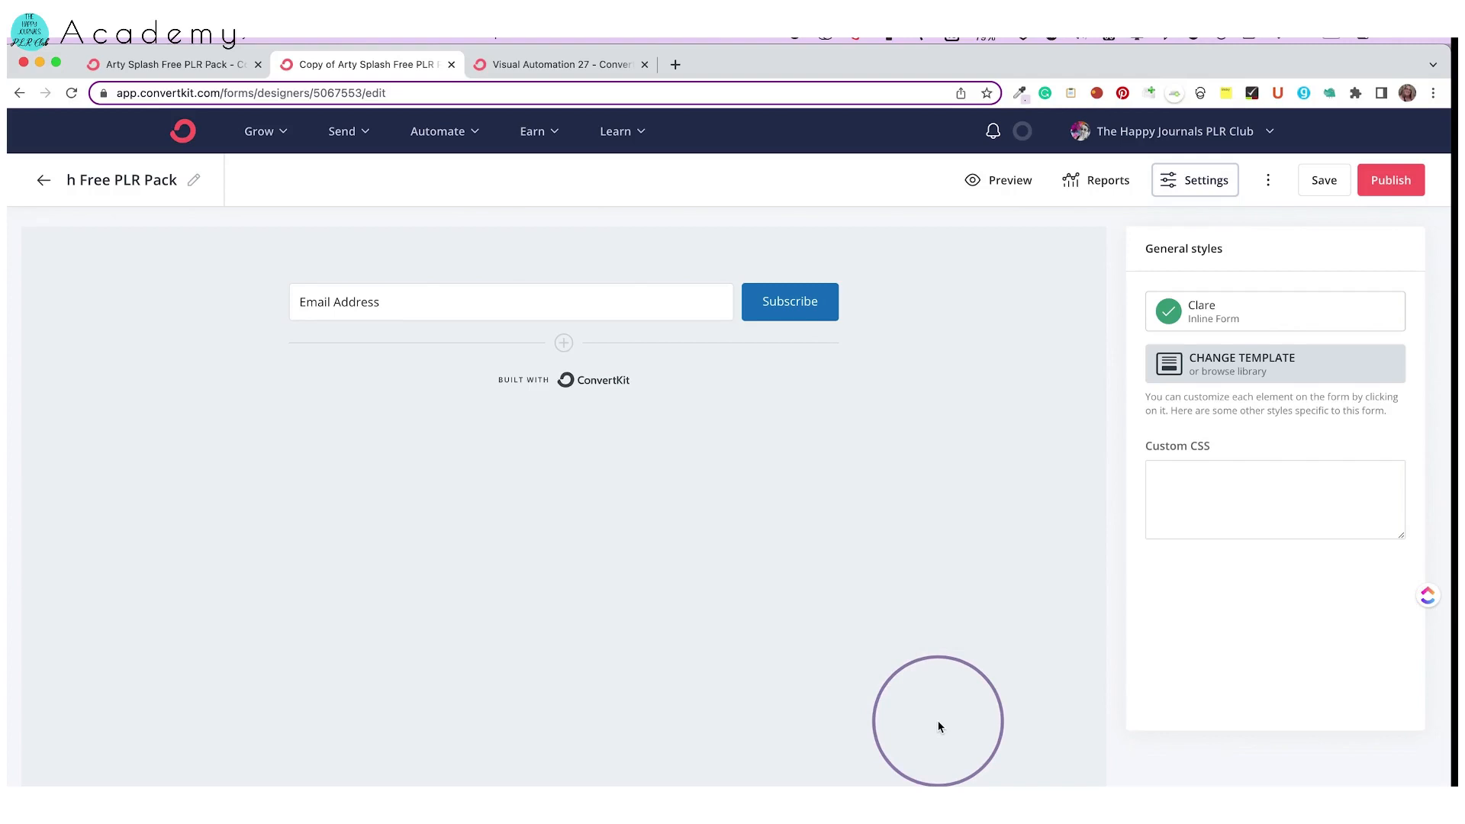
- Switch to the Visual Automation 27 page and rename the automation as Test
left_click(506, 67)
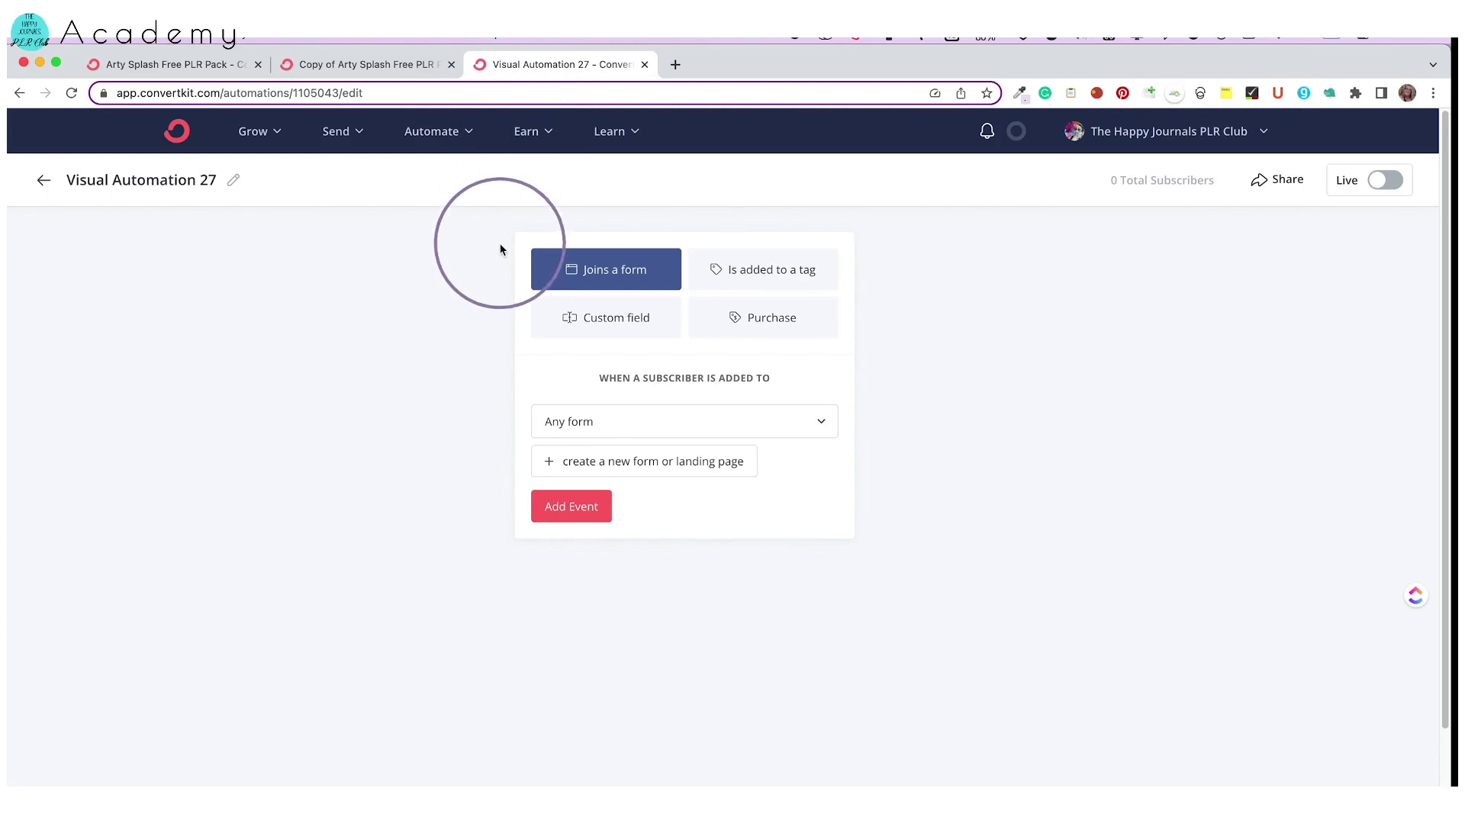
left_click(436, 142)
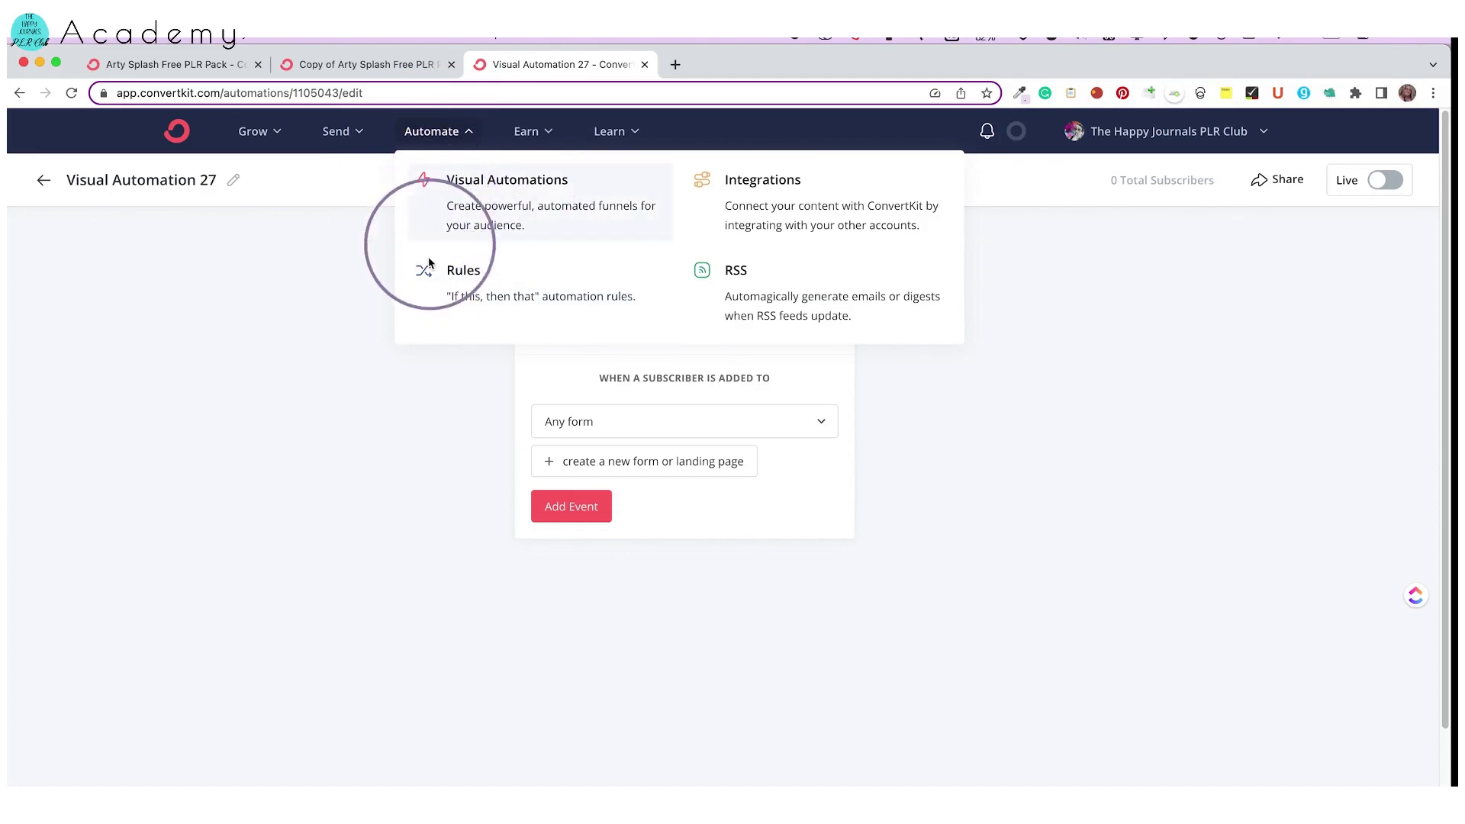
left_click(398, 455)
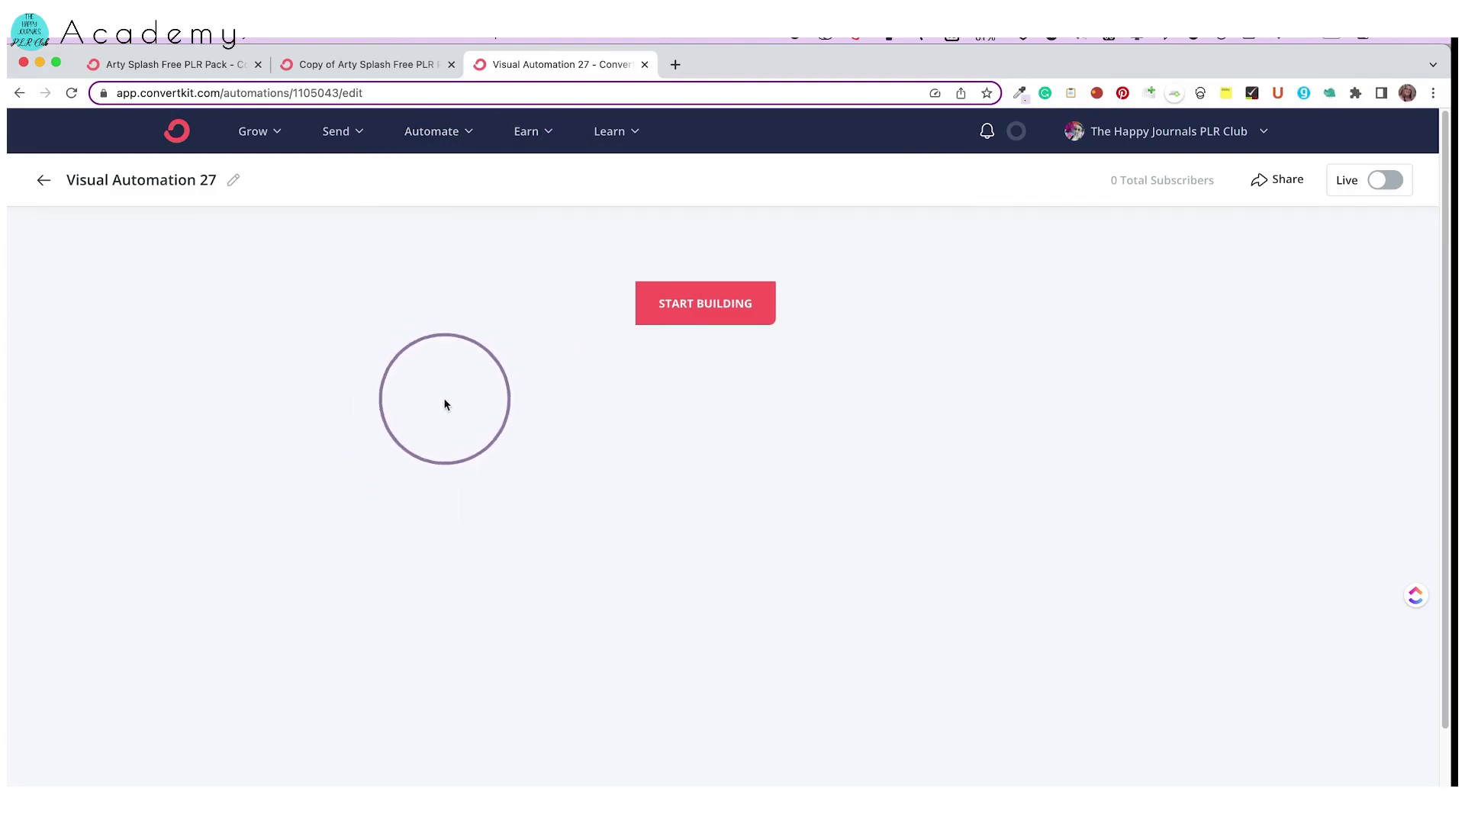
left_click(233, 182)
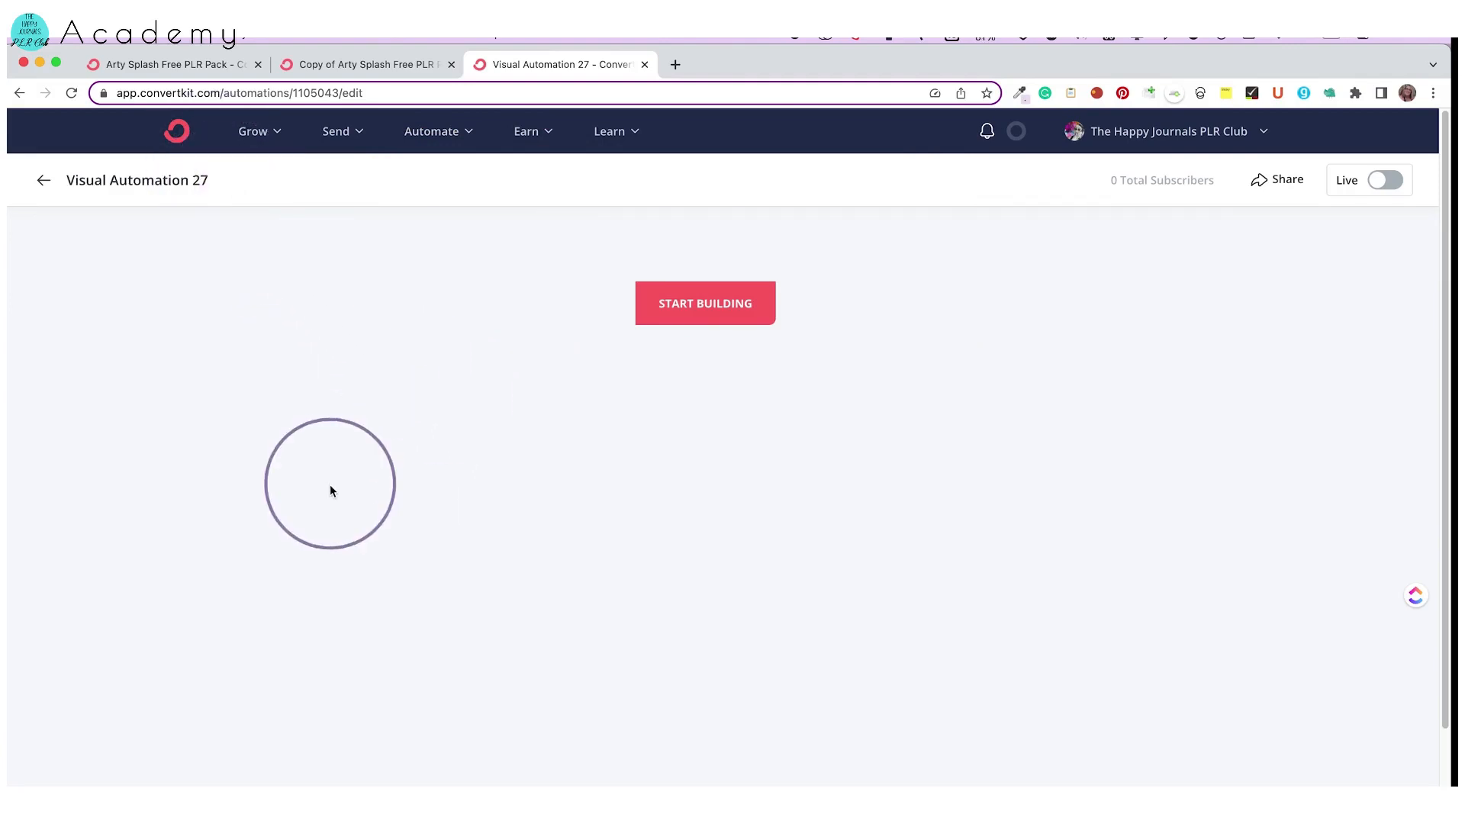
triple_click(92, 181)
type("Terst/")
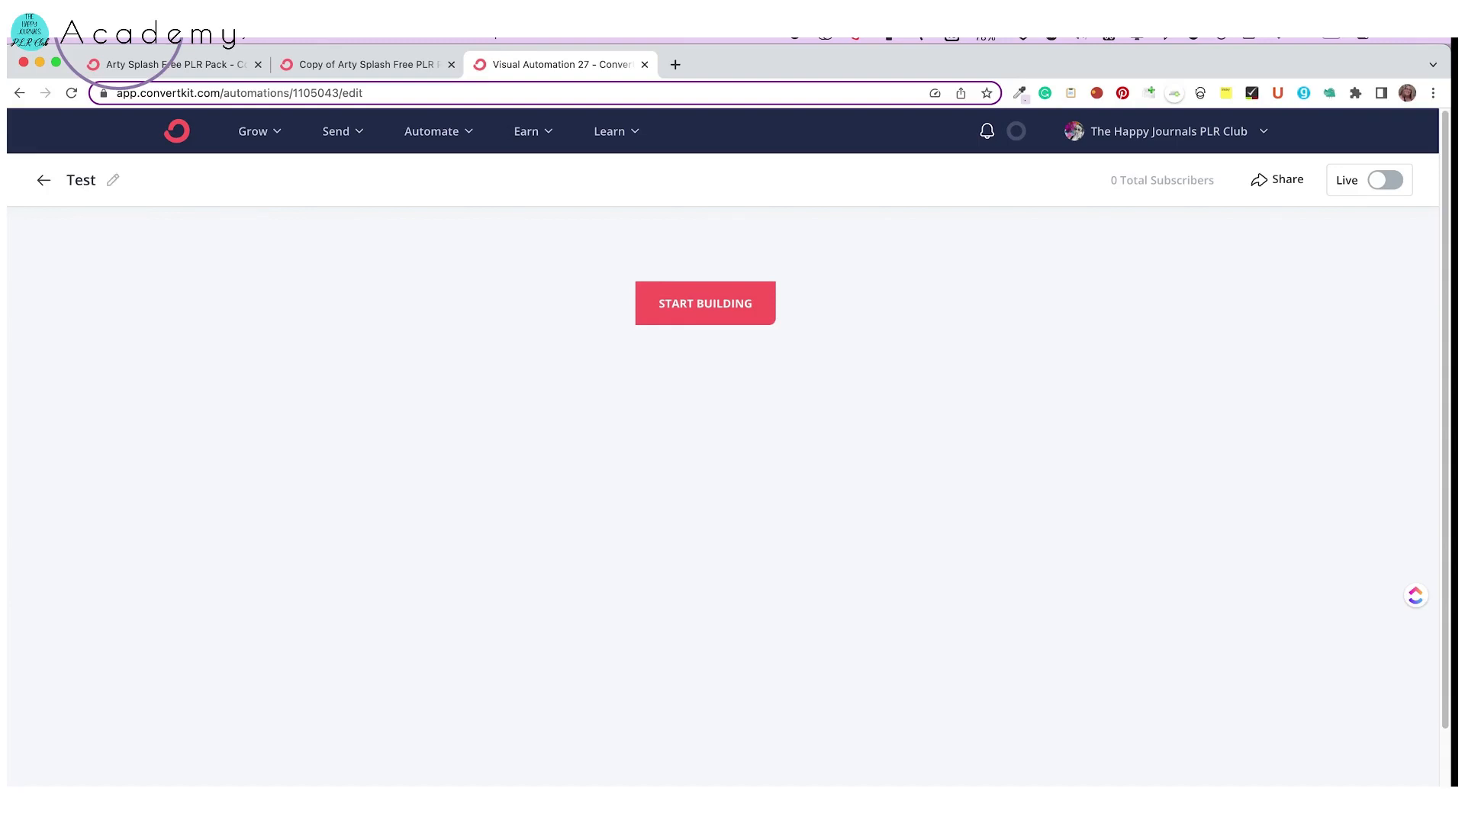
- Start the automation with a Joins a form event for the "[Free] Pastel Glow Digital Planner" form
left_click(657, 308)
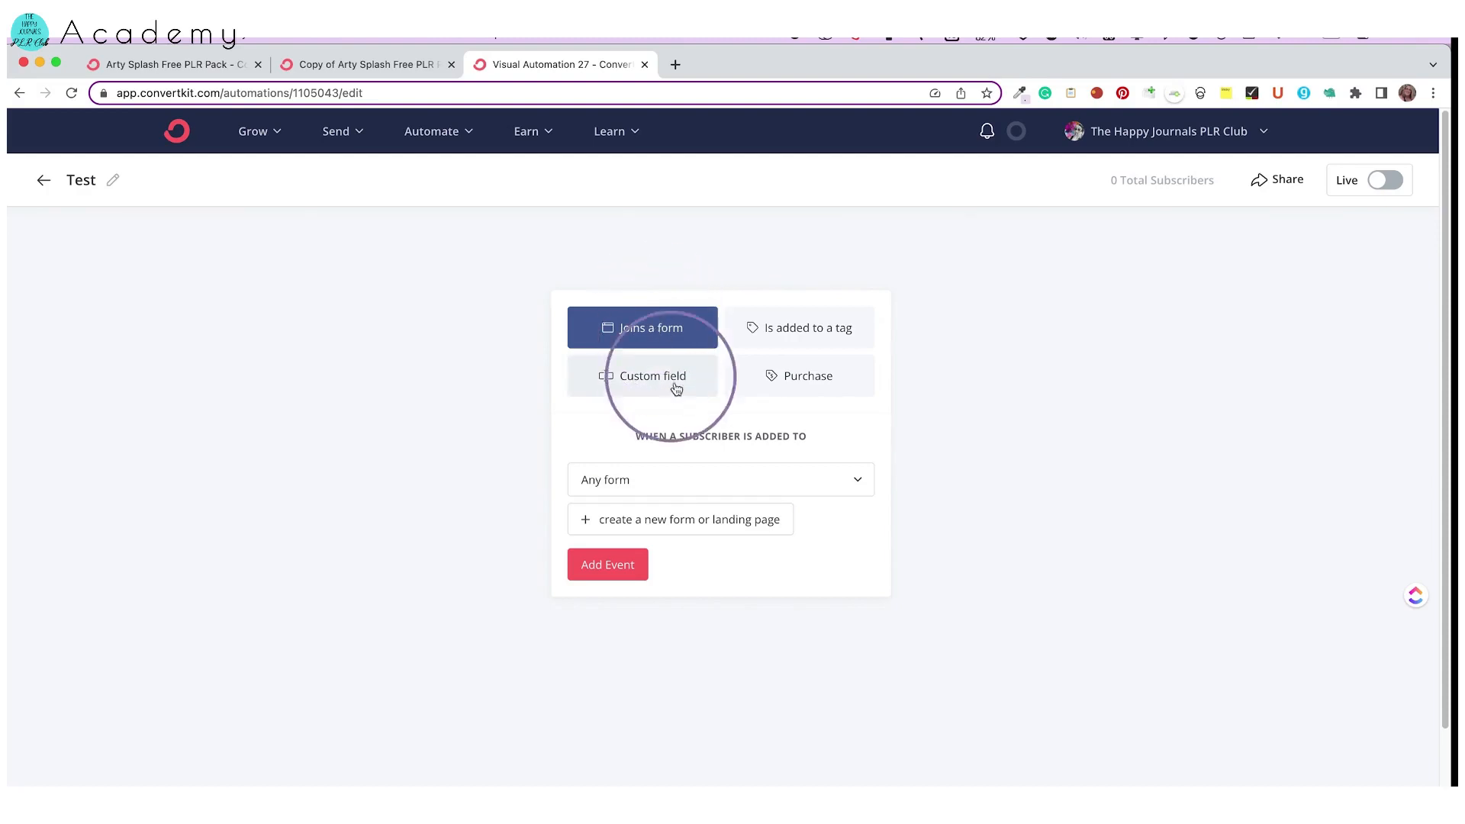
left_click(672, 484)
scroll(664, 536, "down", 1)
scroll(660, 550, "down", 6)
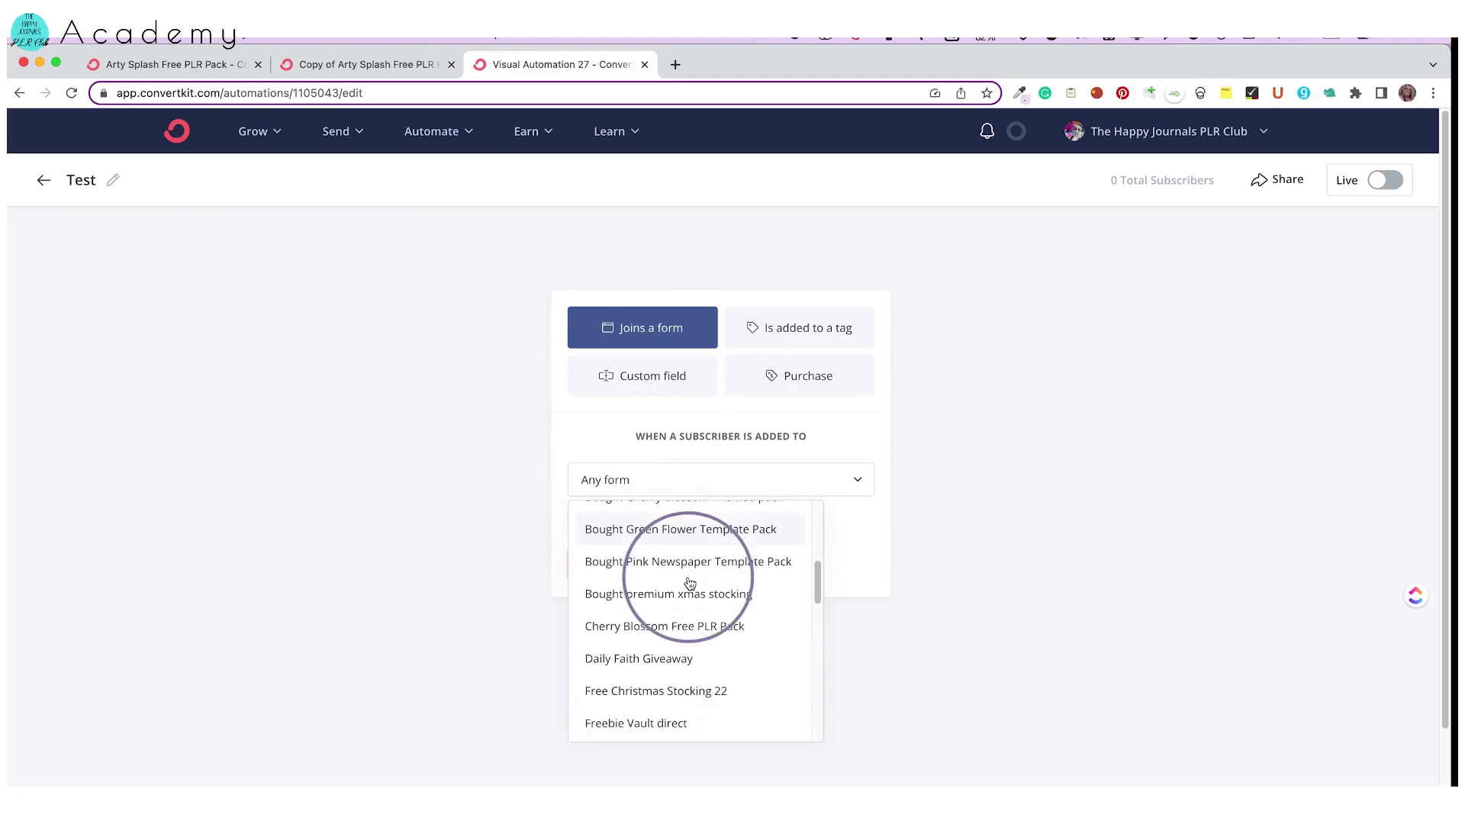
scroll(651, 569, "down", 8)
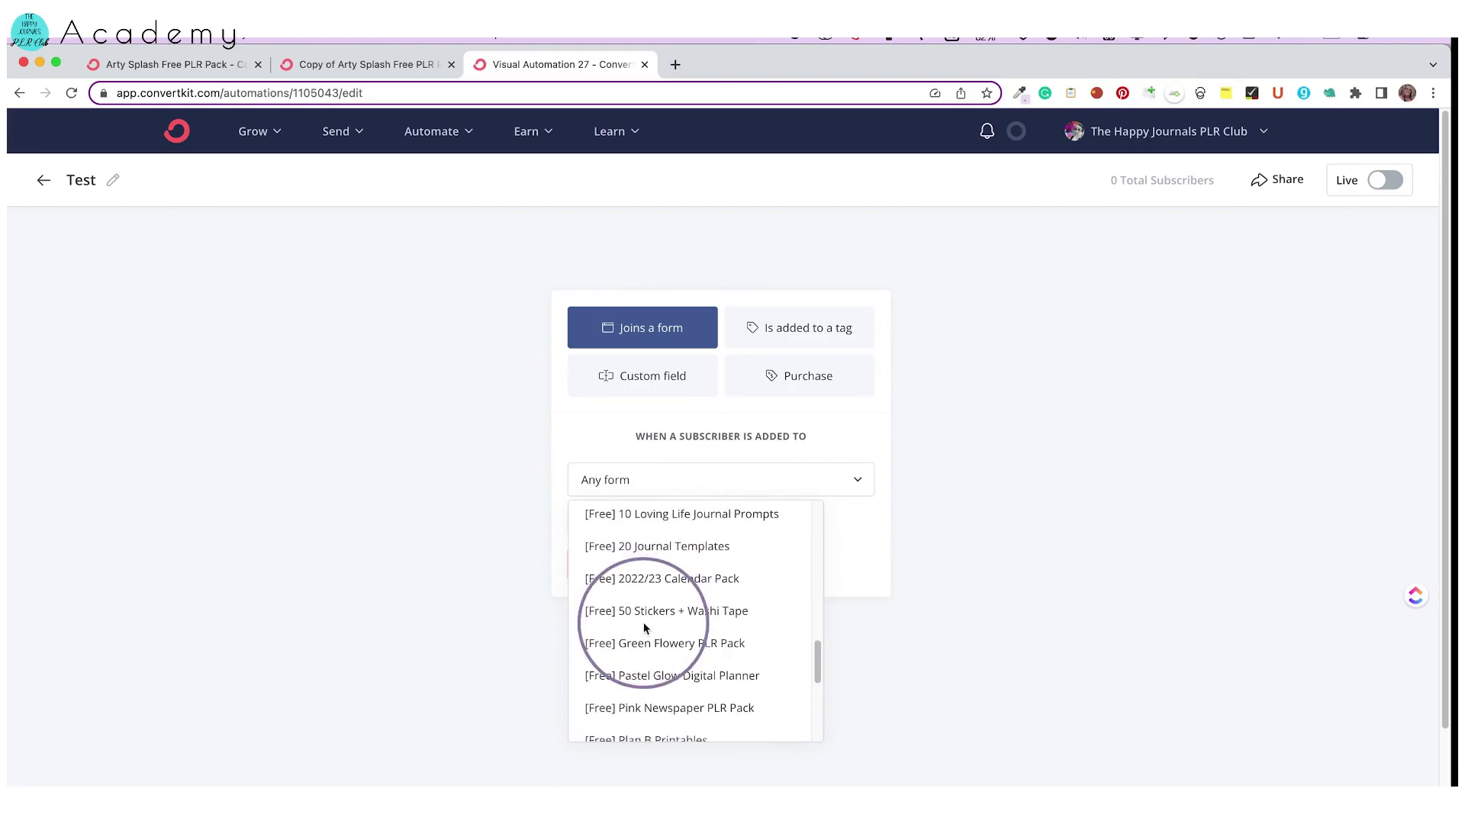
scroll(622, 591, "down", 1)
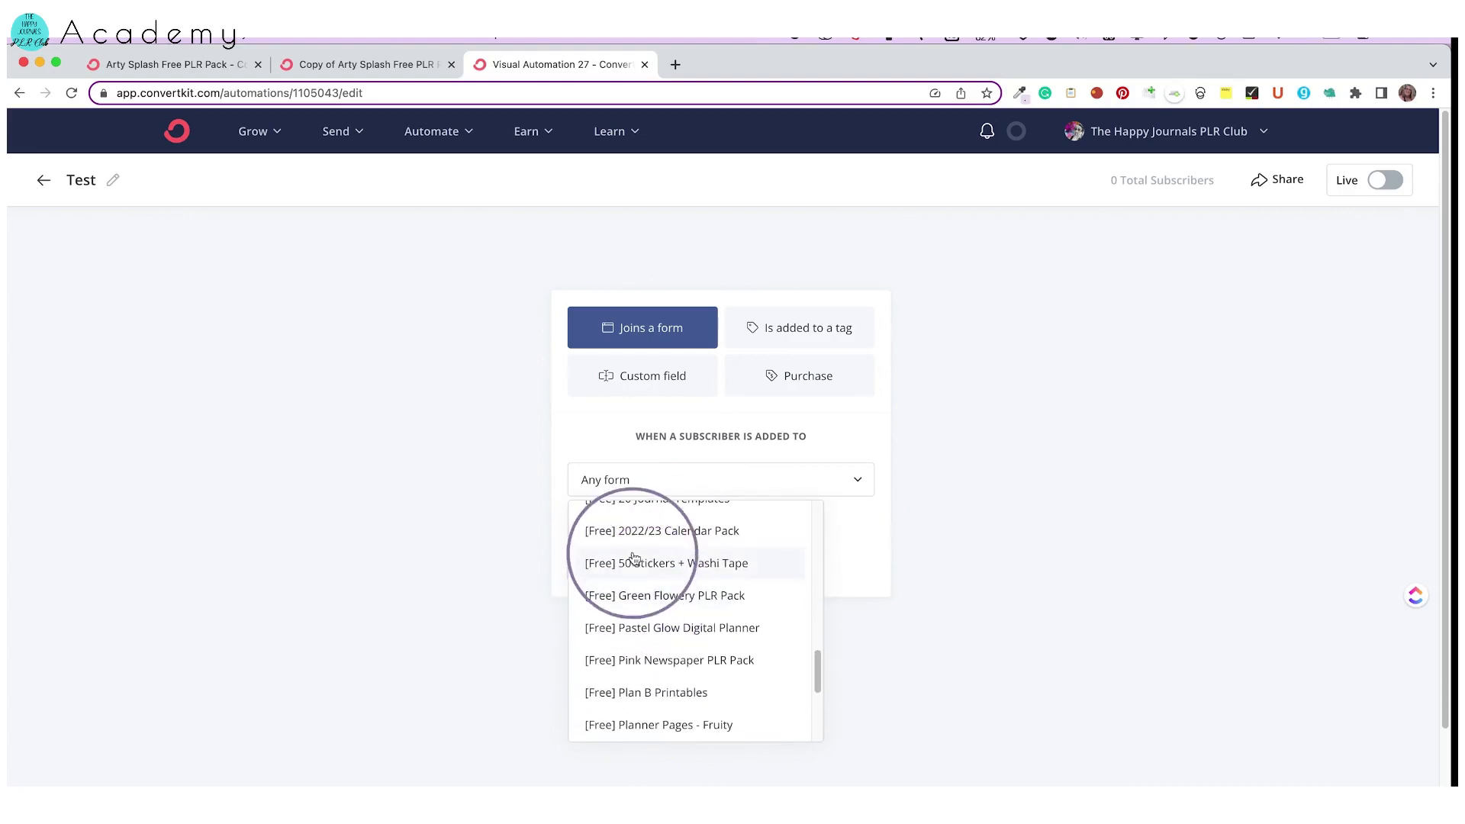
left_click(648, 630)
left_click(619, 569)
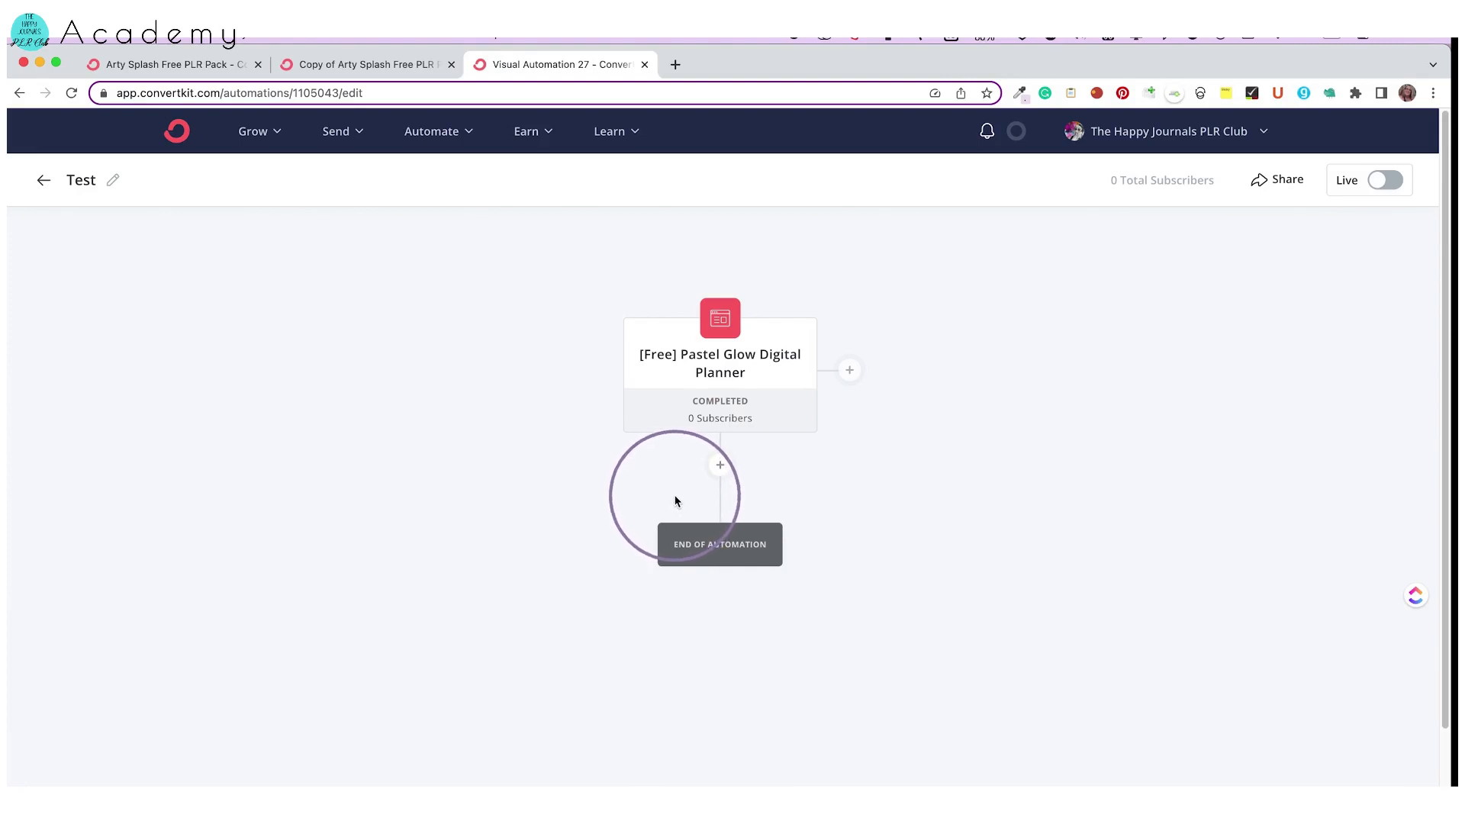
- Below the form event, set up a split-path tag condition with the Welcomed tag as its first path
left_click(732, 469)
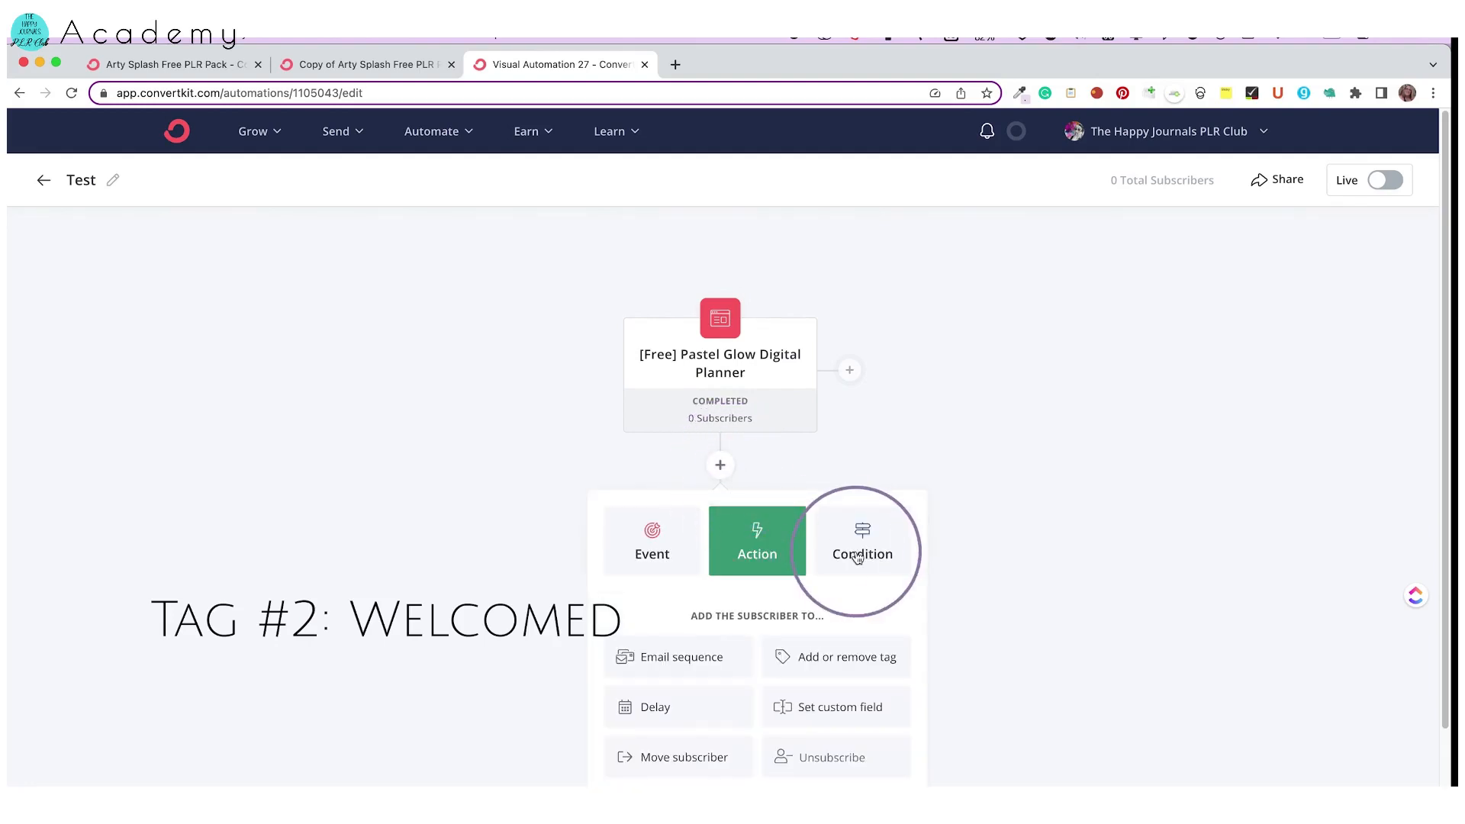
left_click(721, 468)
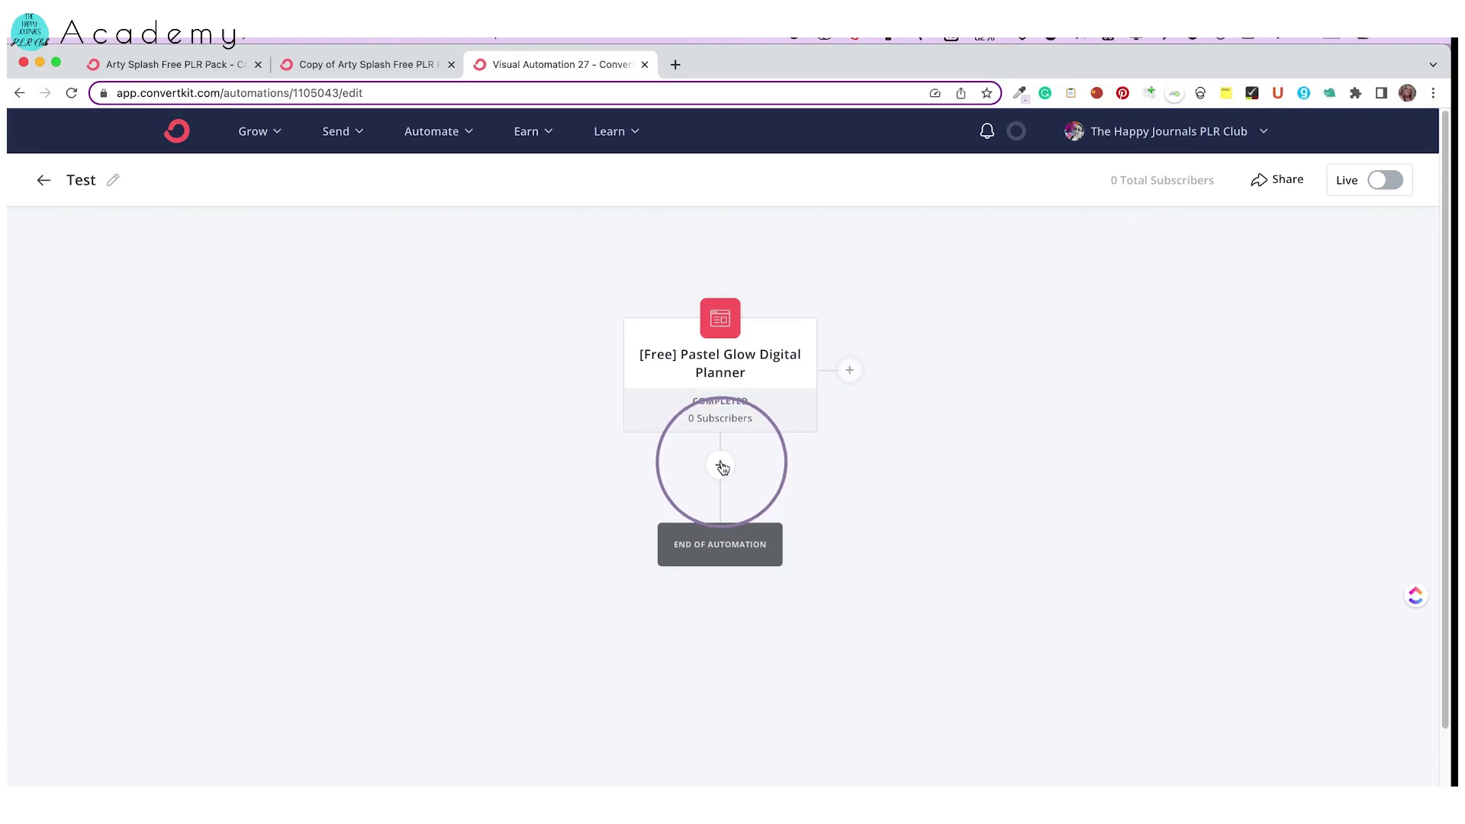
left_click(721, 467)
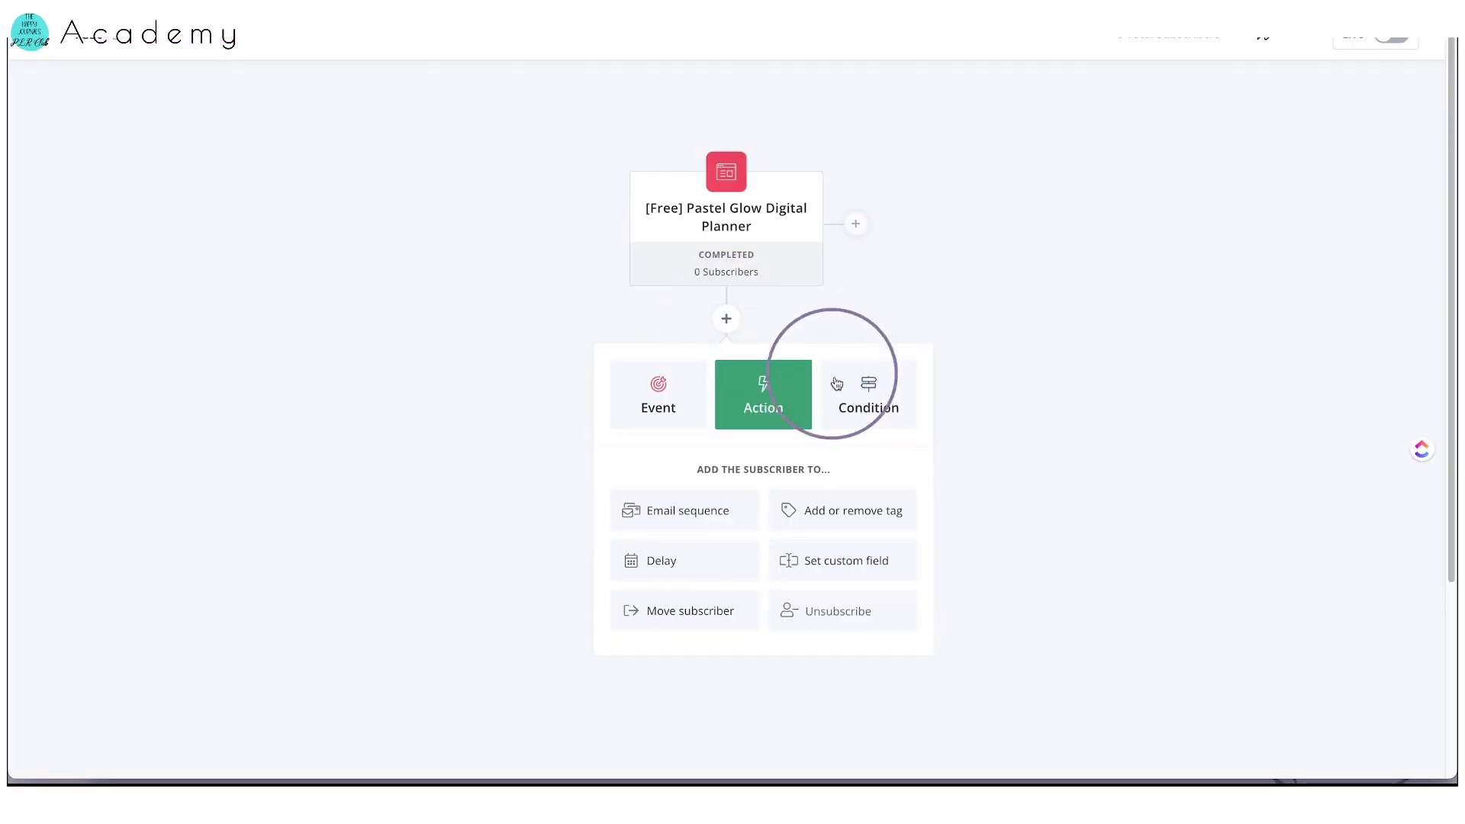
left_click(834, 543)
left_click(845, 399)
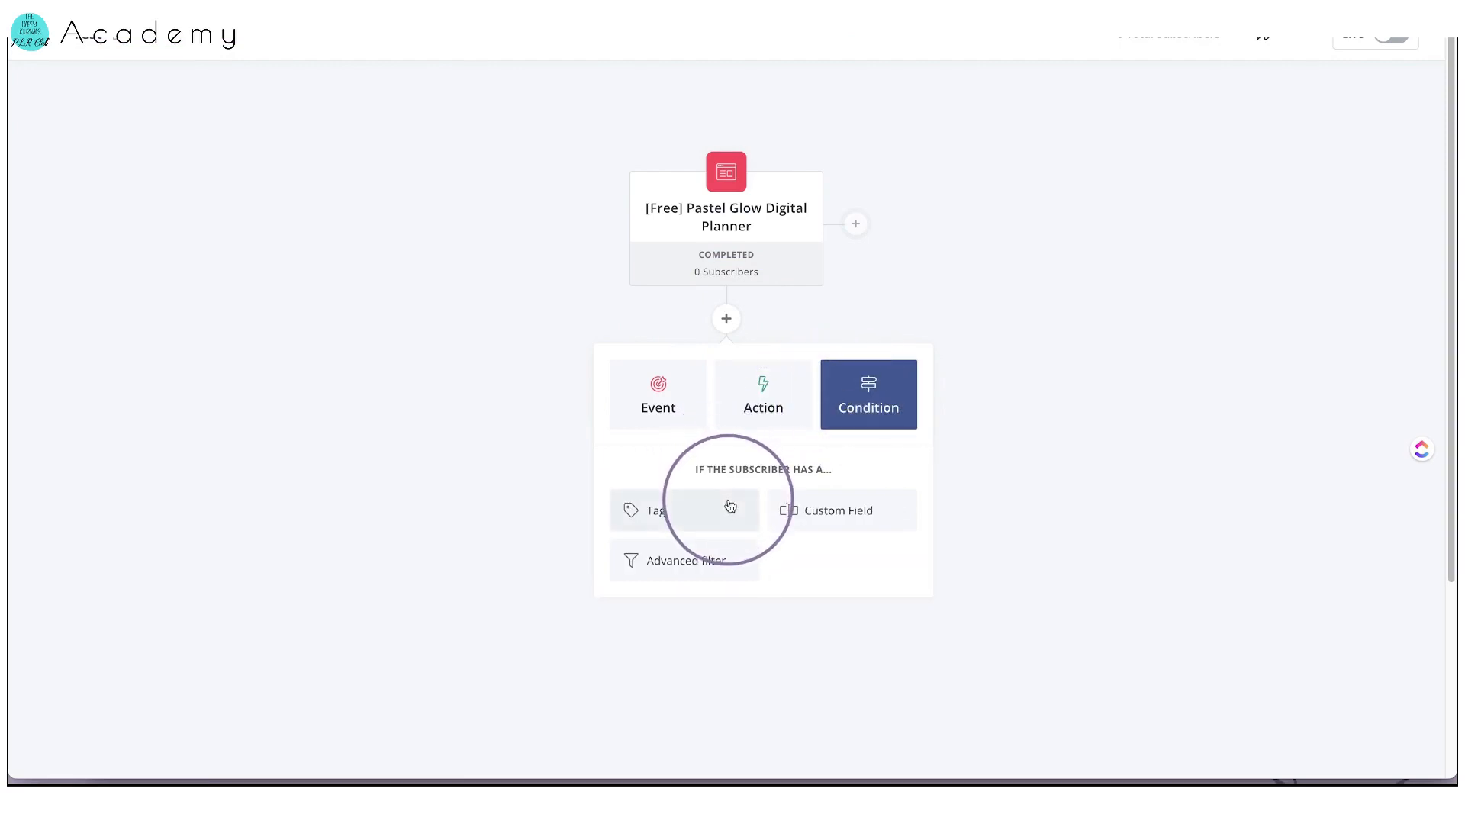
left_click(694, 510)
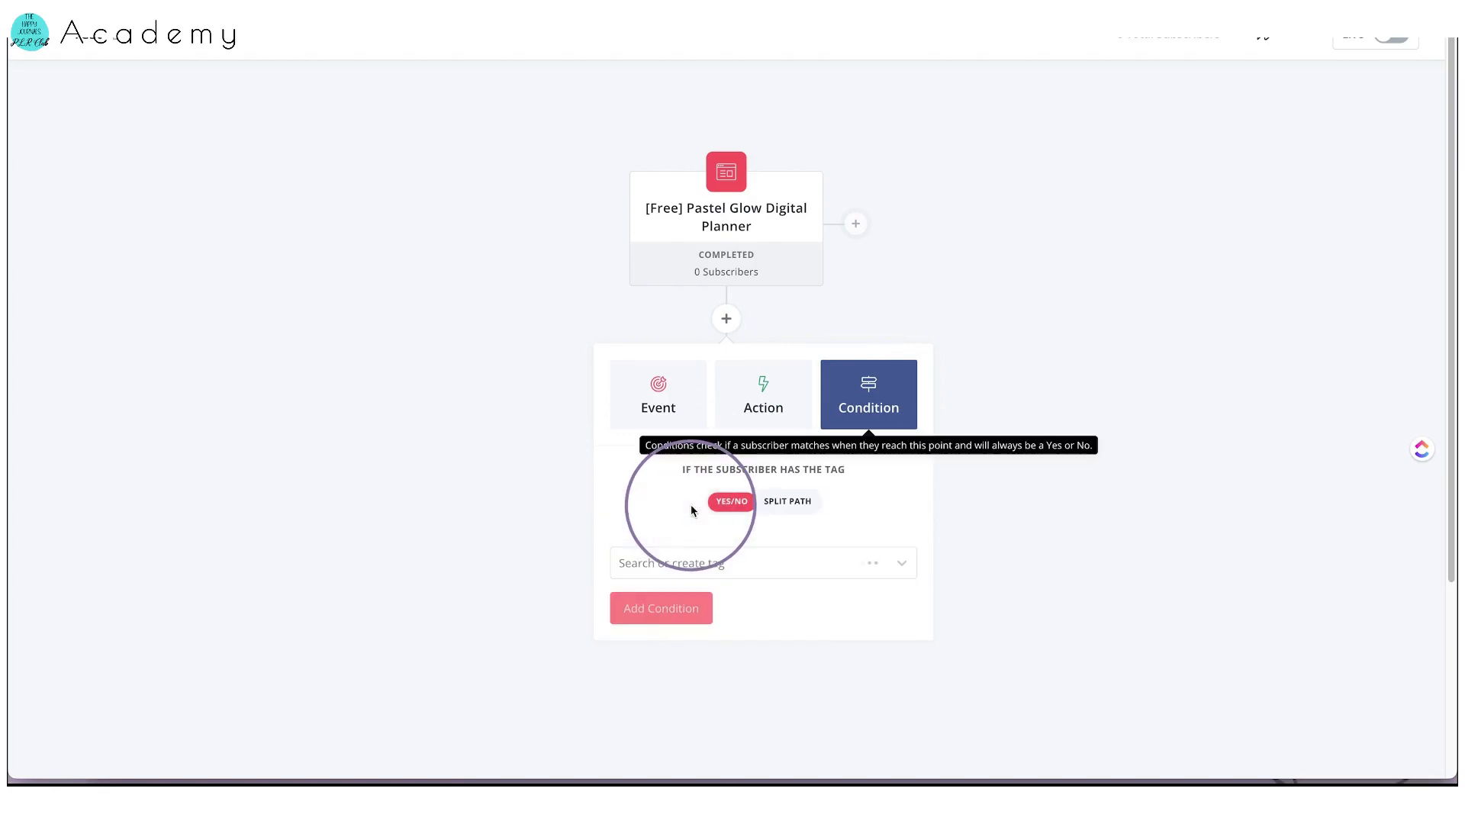
left_click(786, 510)
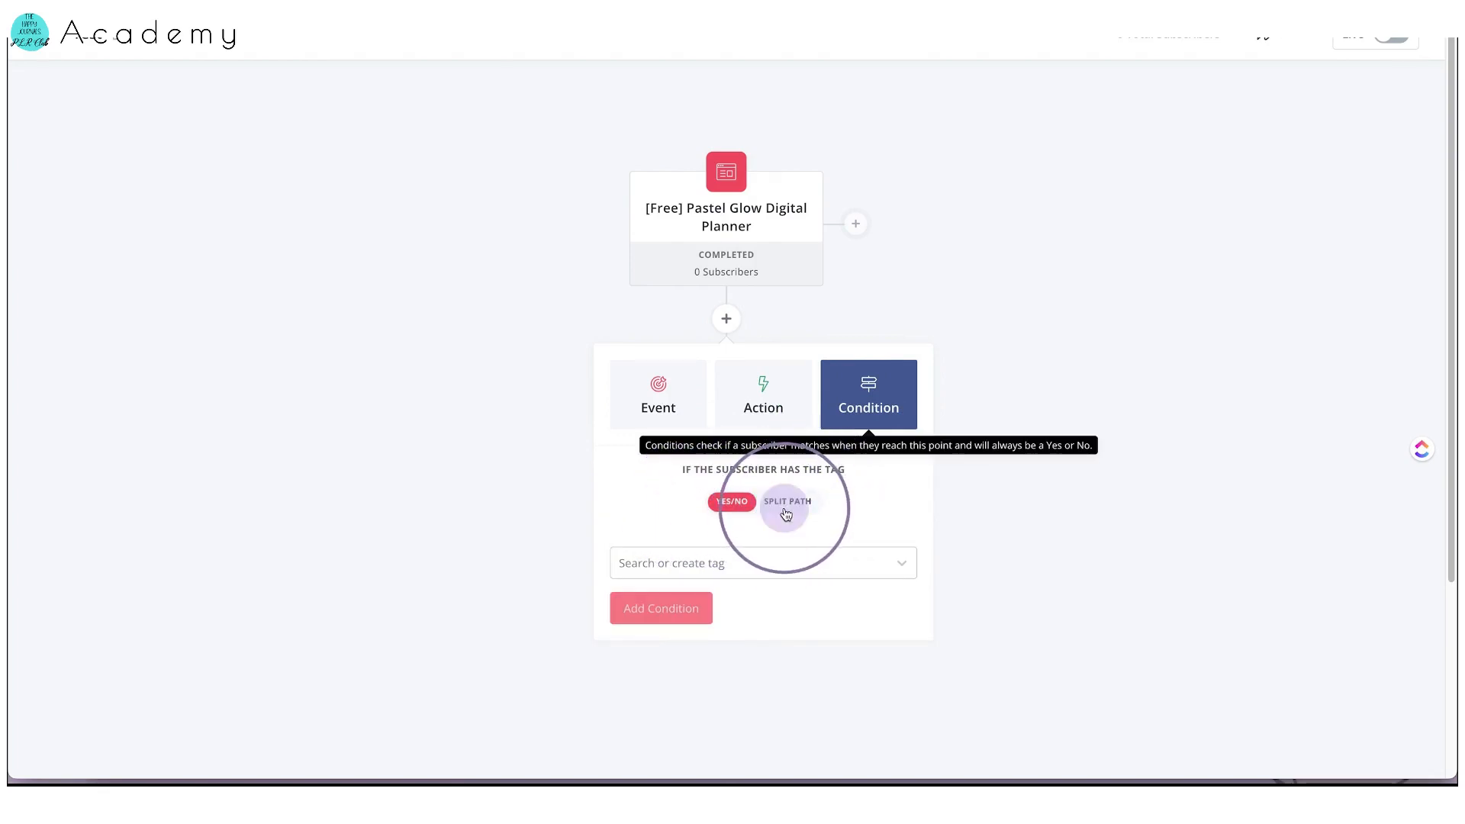
left_click(702, 584)
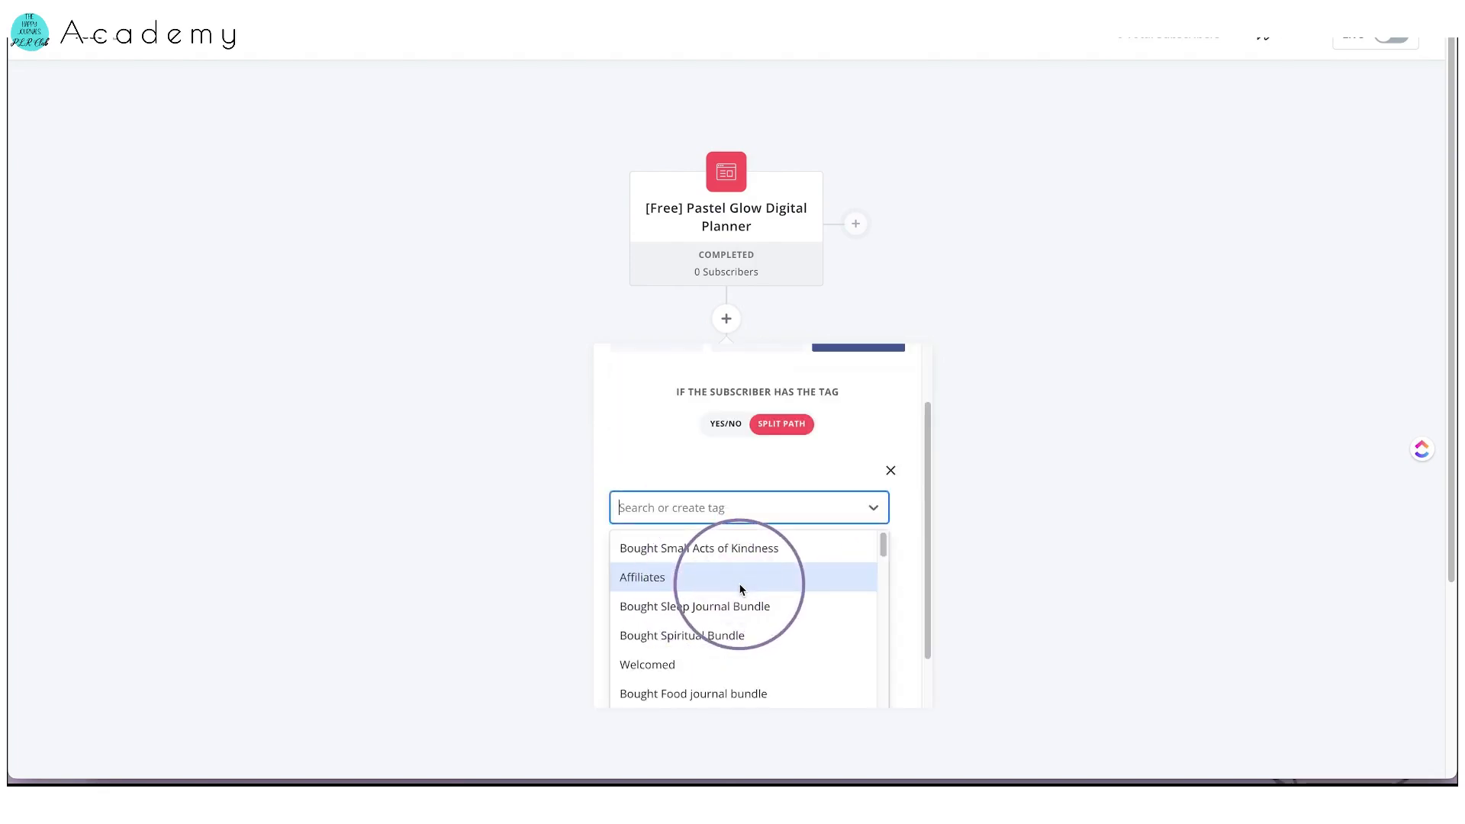
type("w")
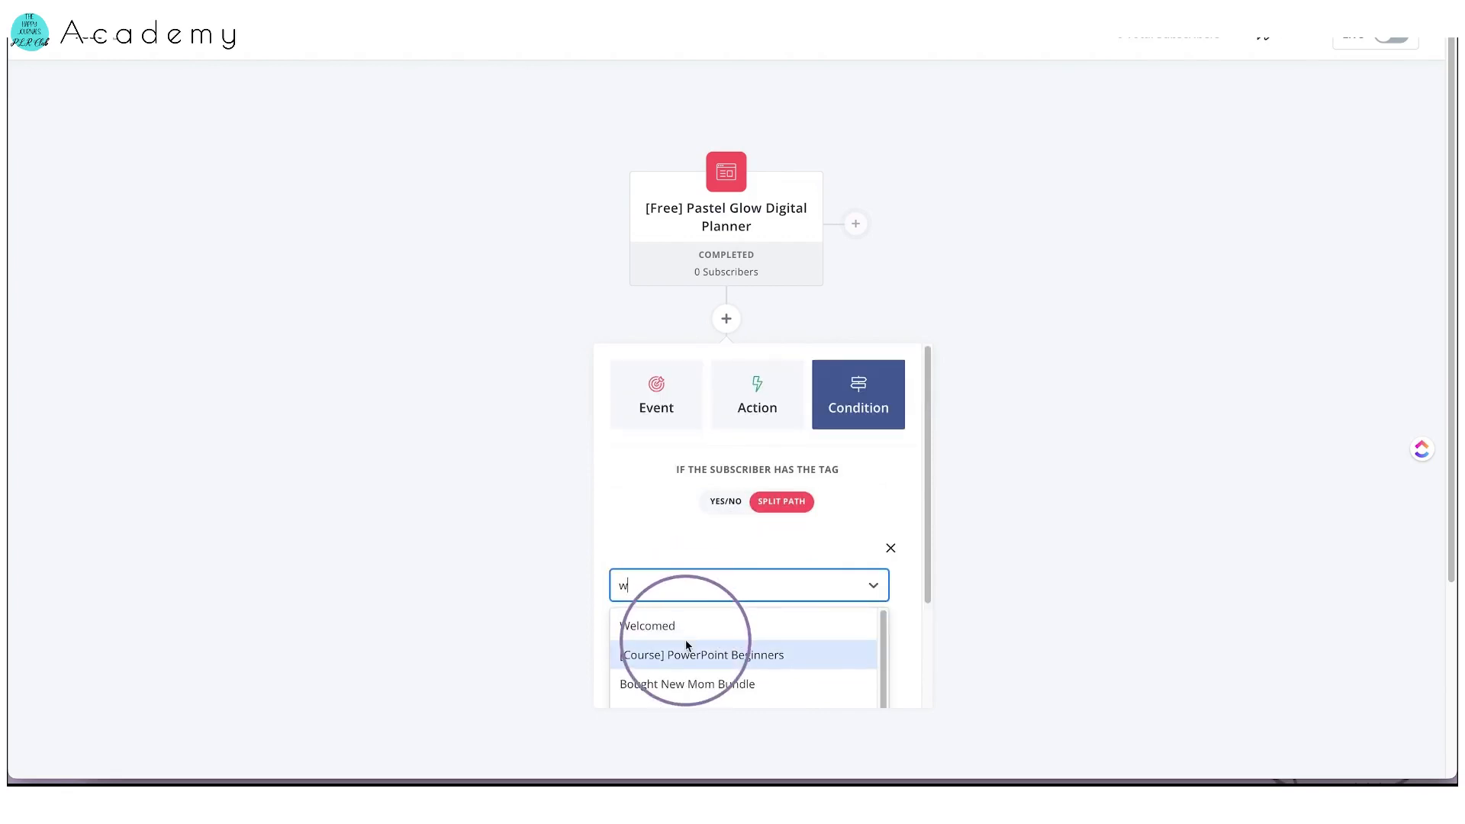
left_click(643, 636)
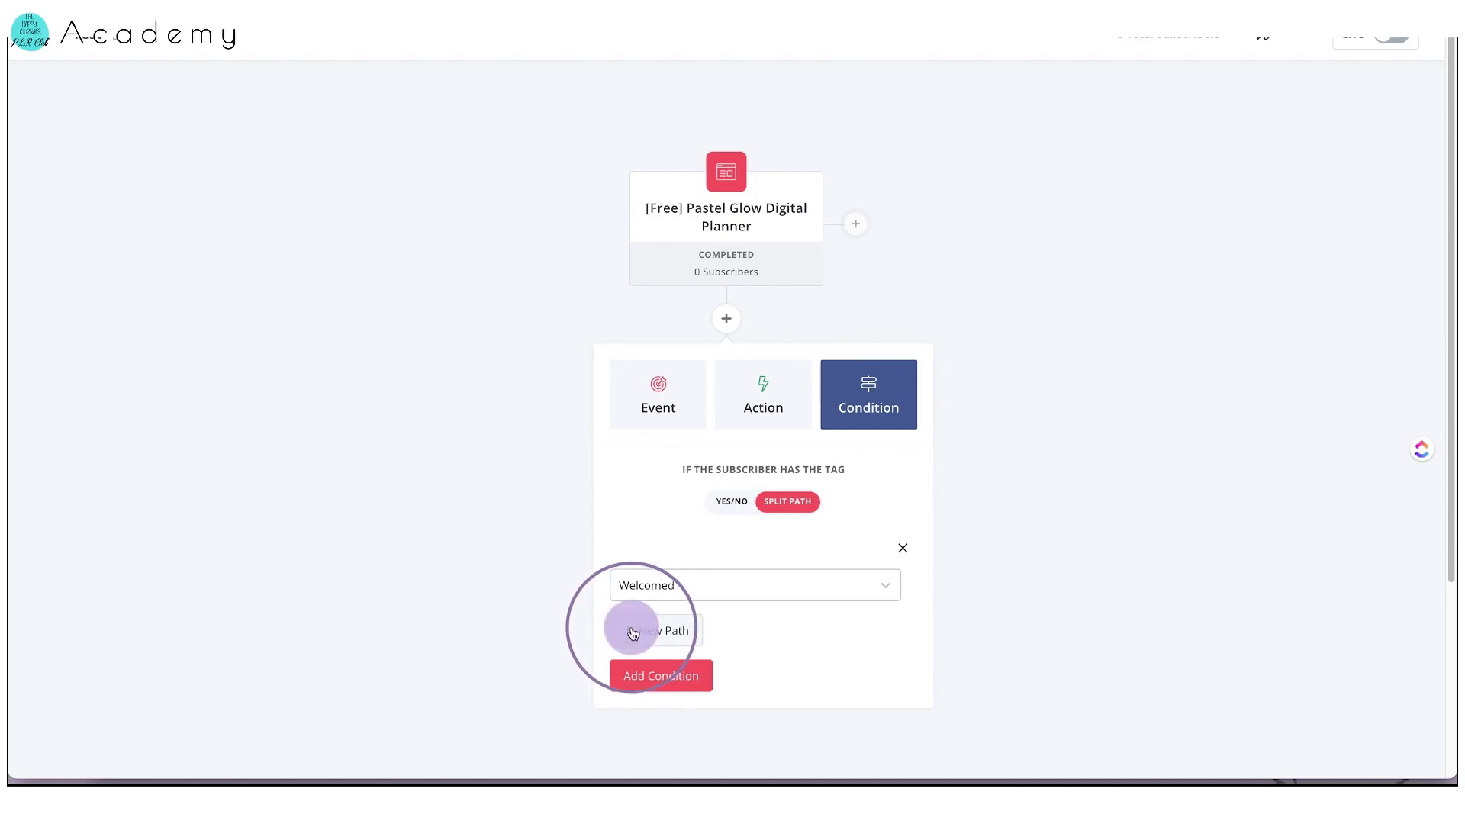
- Give the condition a second path for the "Being welcomed" tag and add the condition to the automation
left_click(641, 628)
left_click(657, 675)
type("bei")
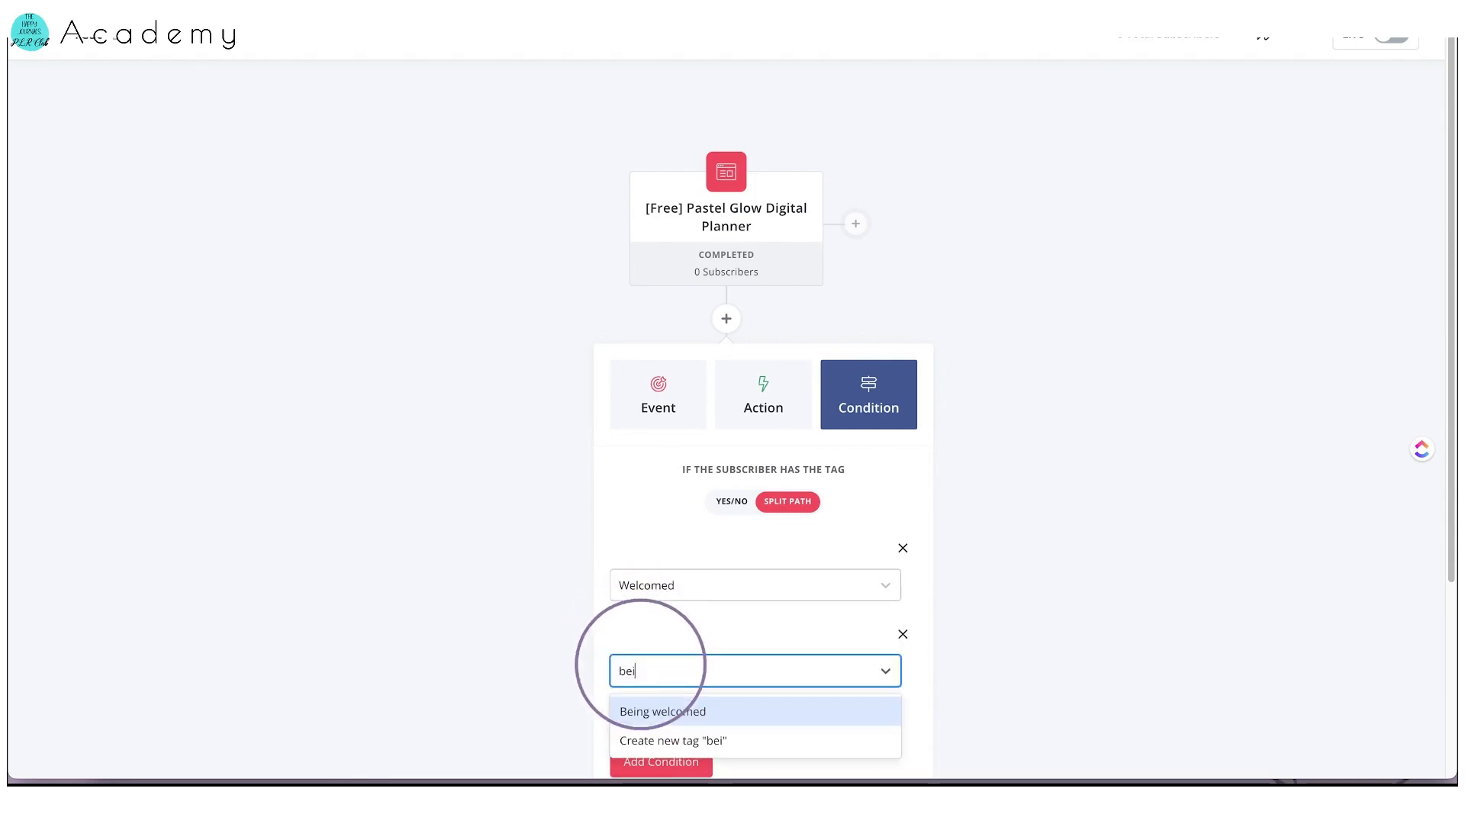
left_click(638, 713)
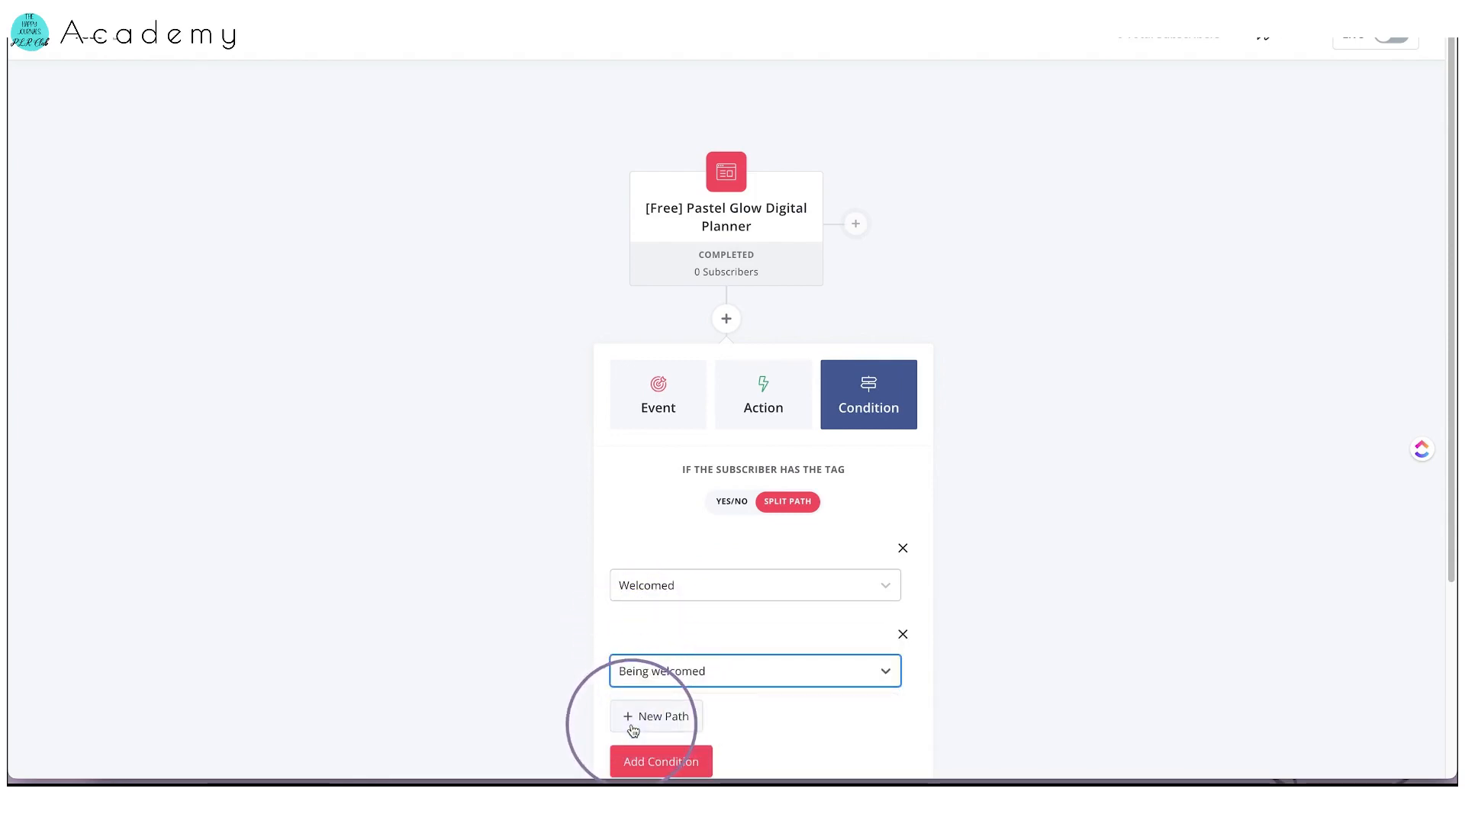
left_click(640, 763)
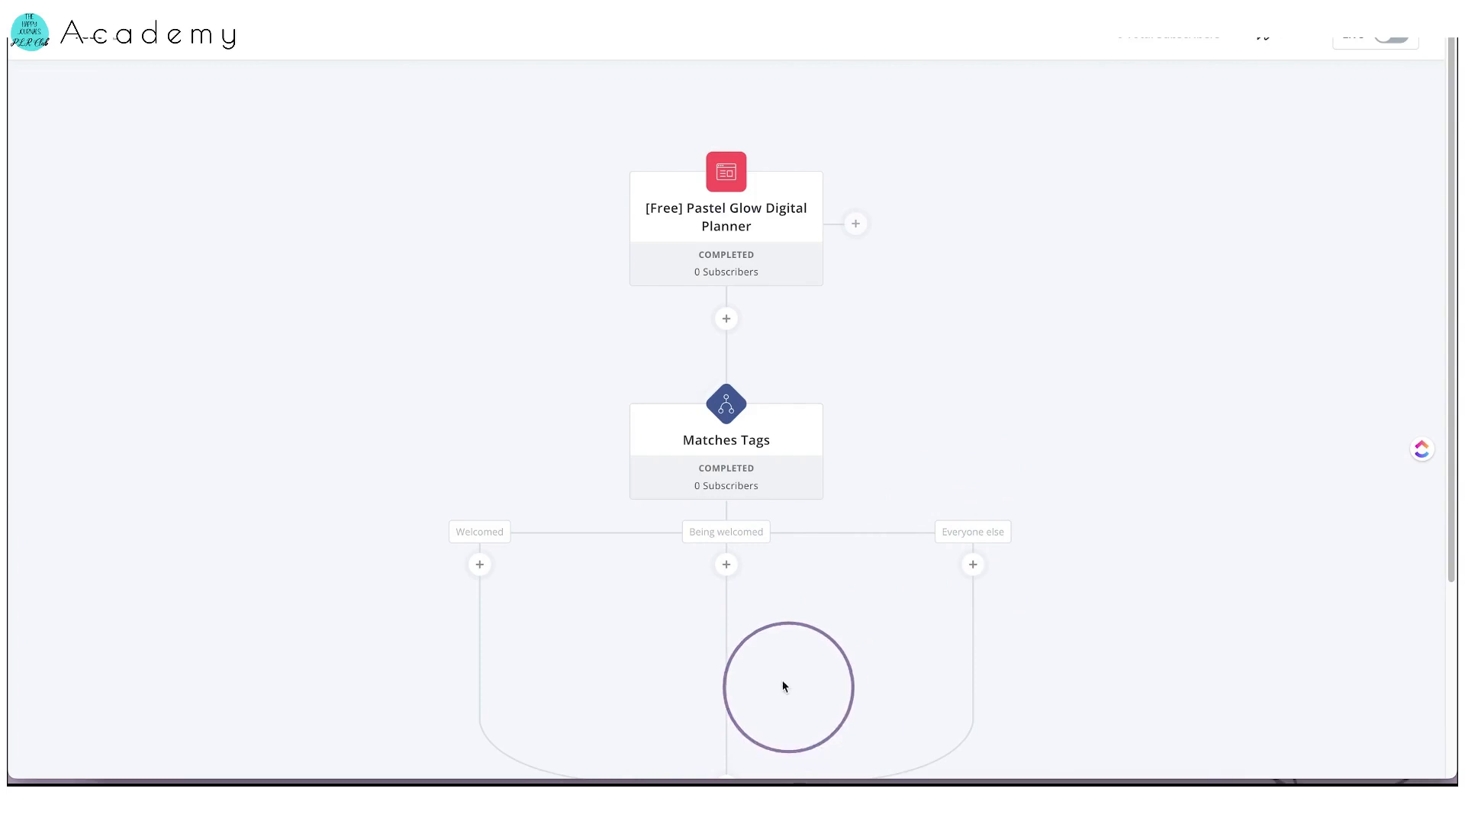
- Under the Welcomed path, add an email sequence action using "Old subs free green flowers D/load"
scroll(584, 549, "down", 2)
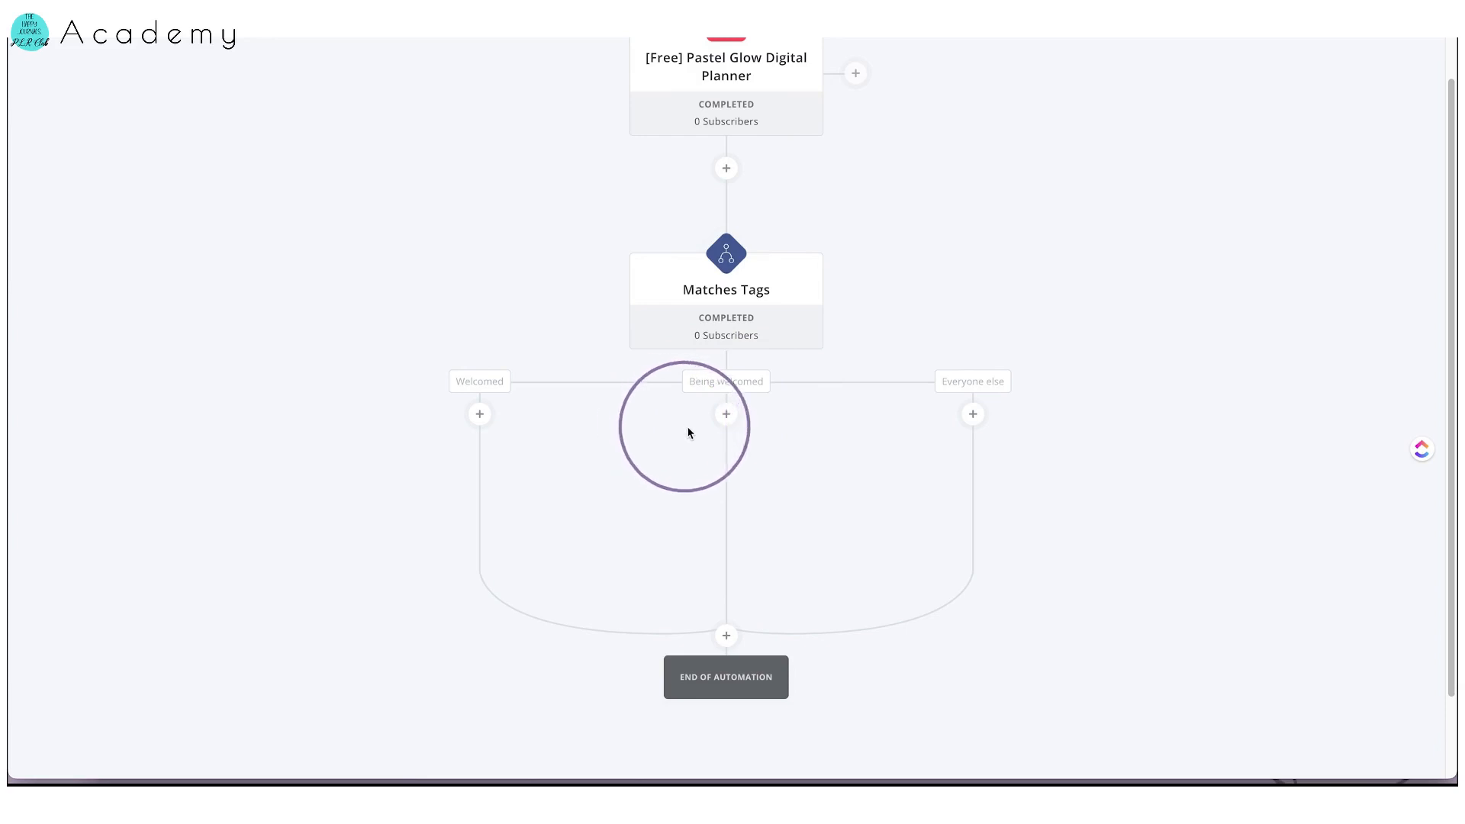
left_click(474, 416)
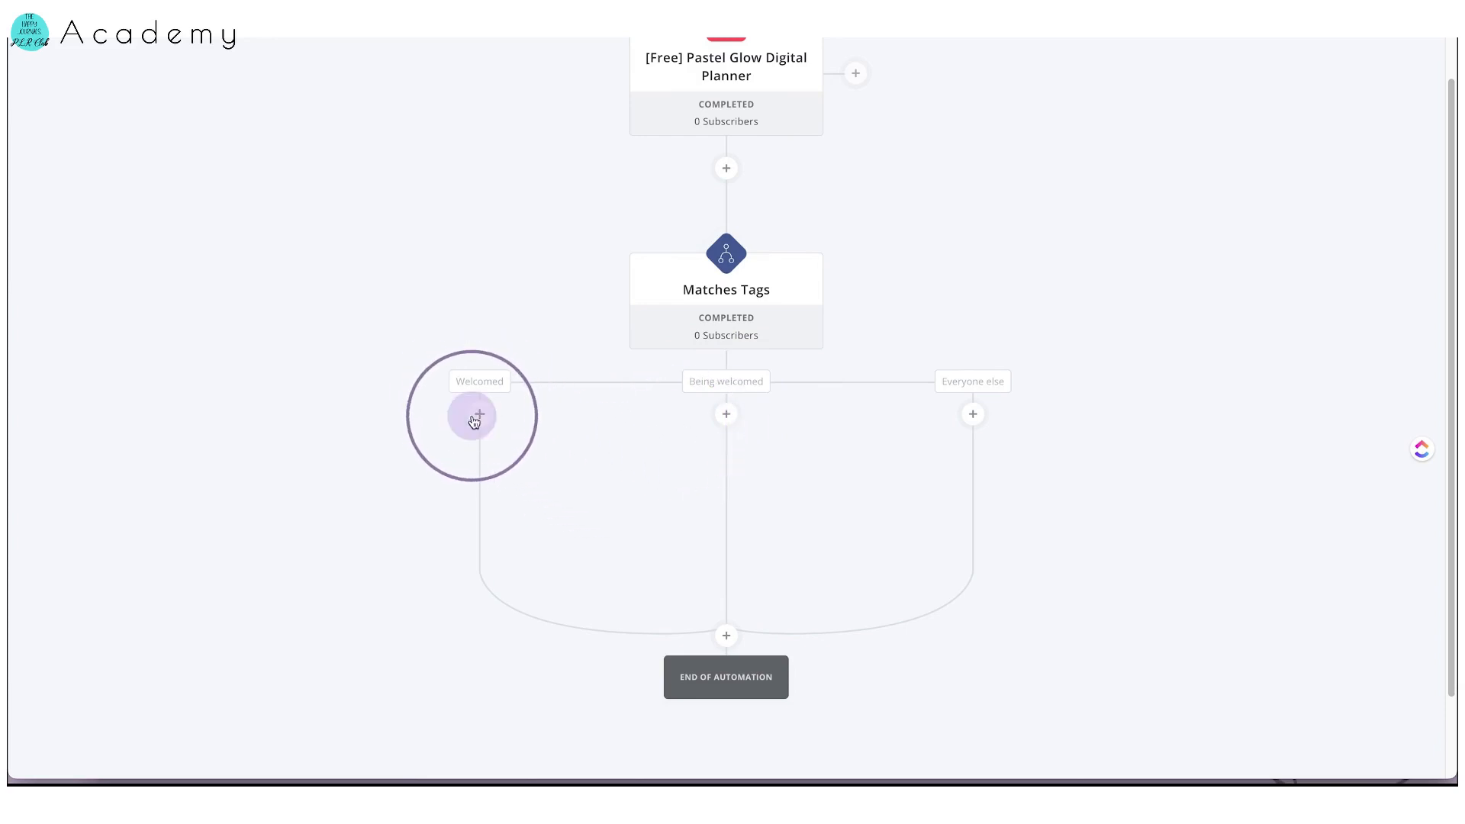
left_click(435, 604)
left_click(432, 608)
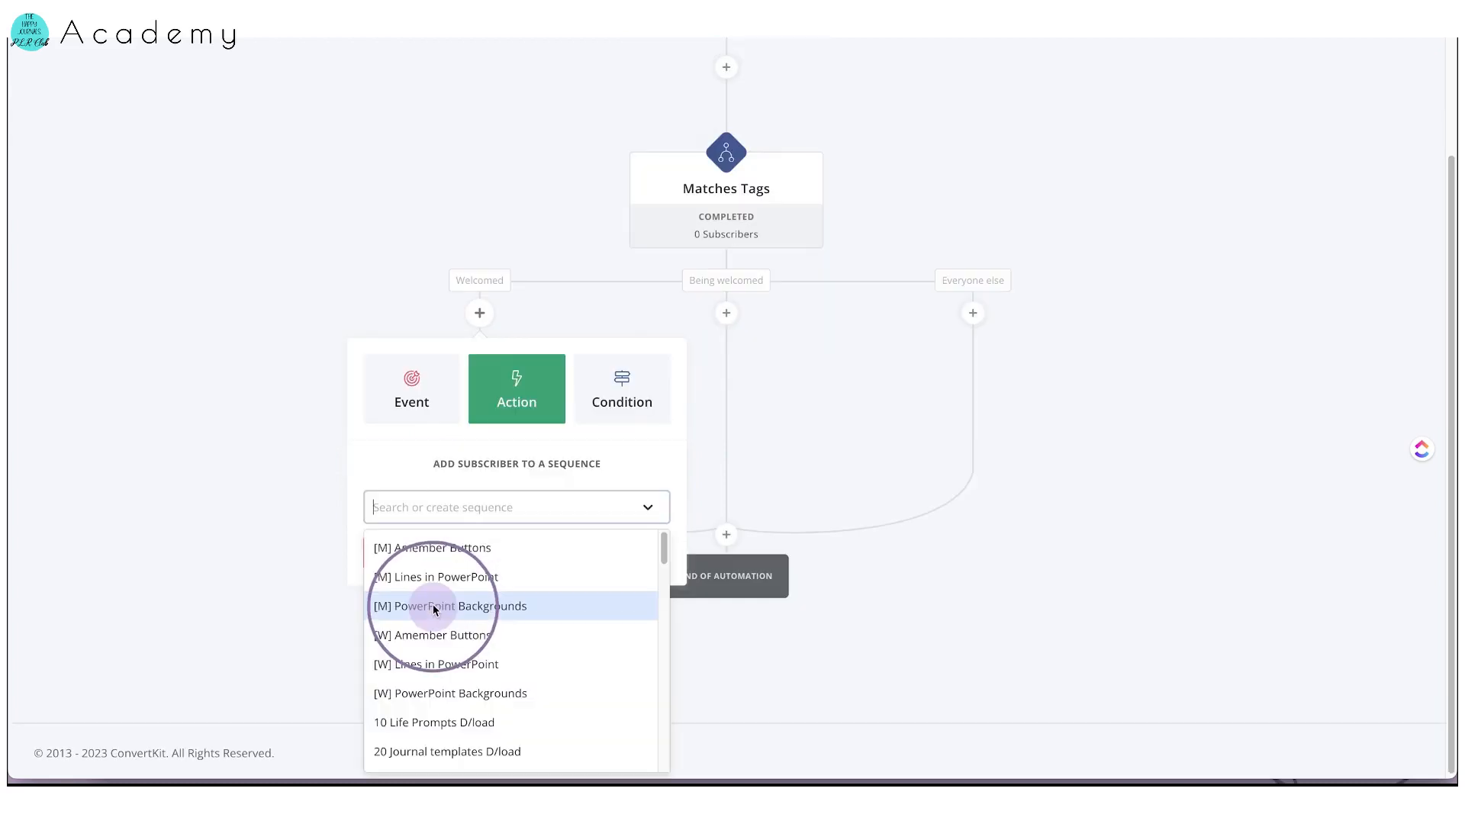
type("old")
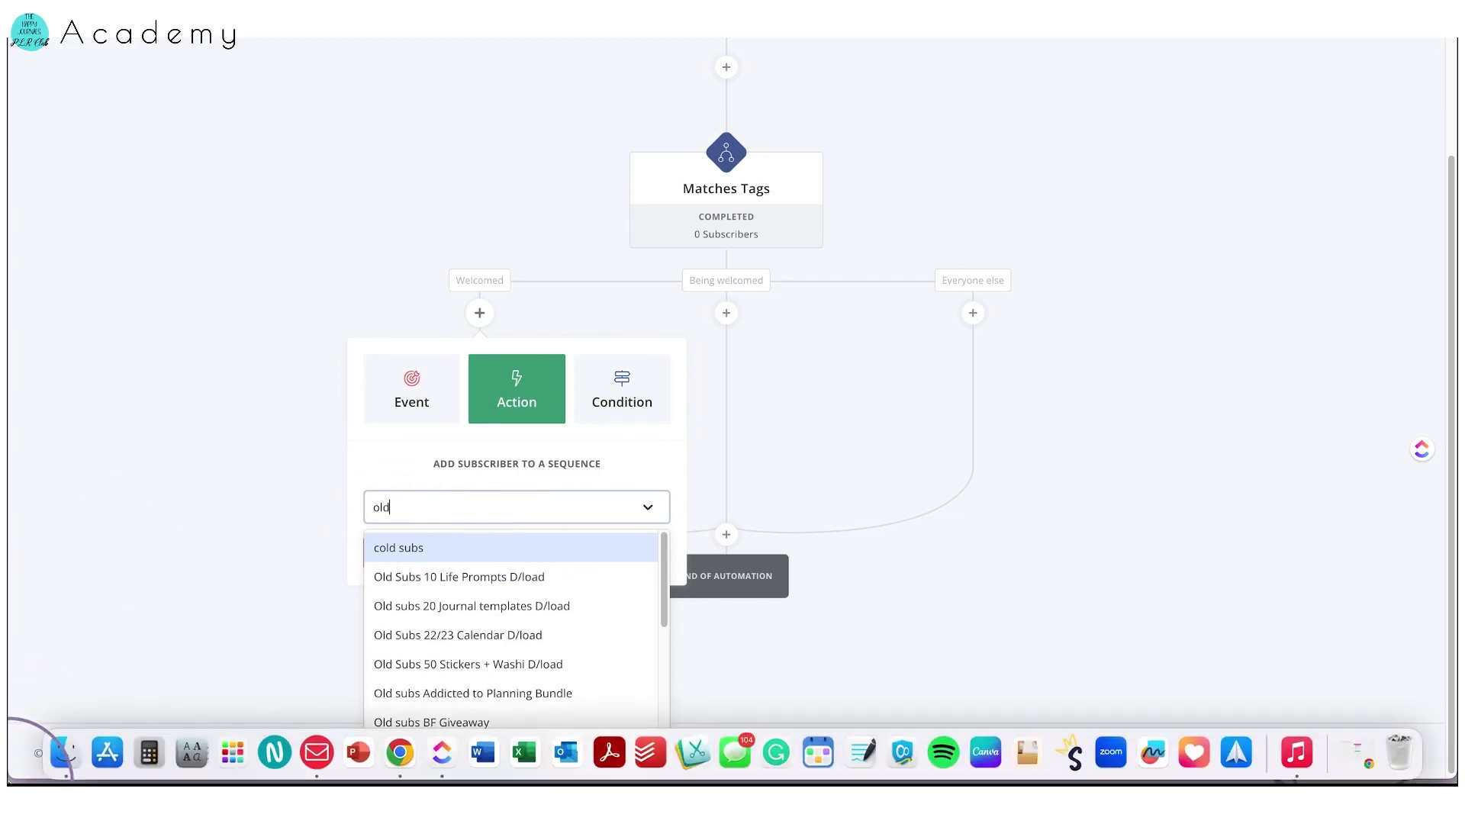
scroll(400, 648, "down", 1)
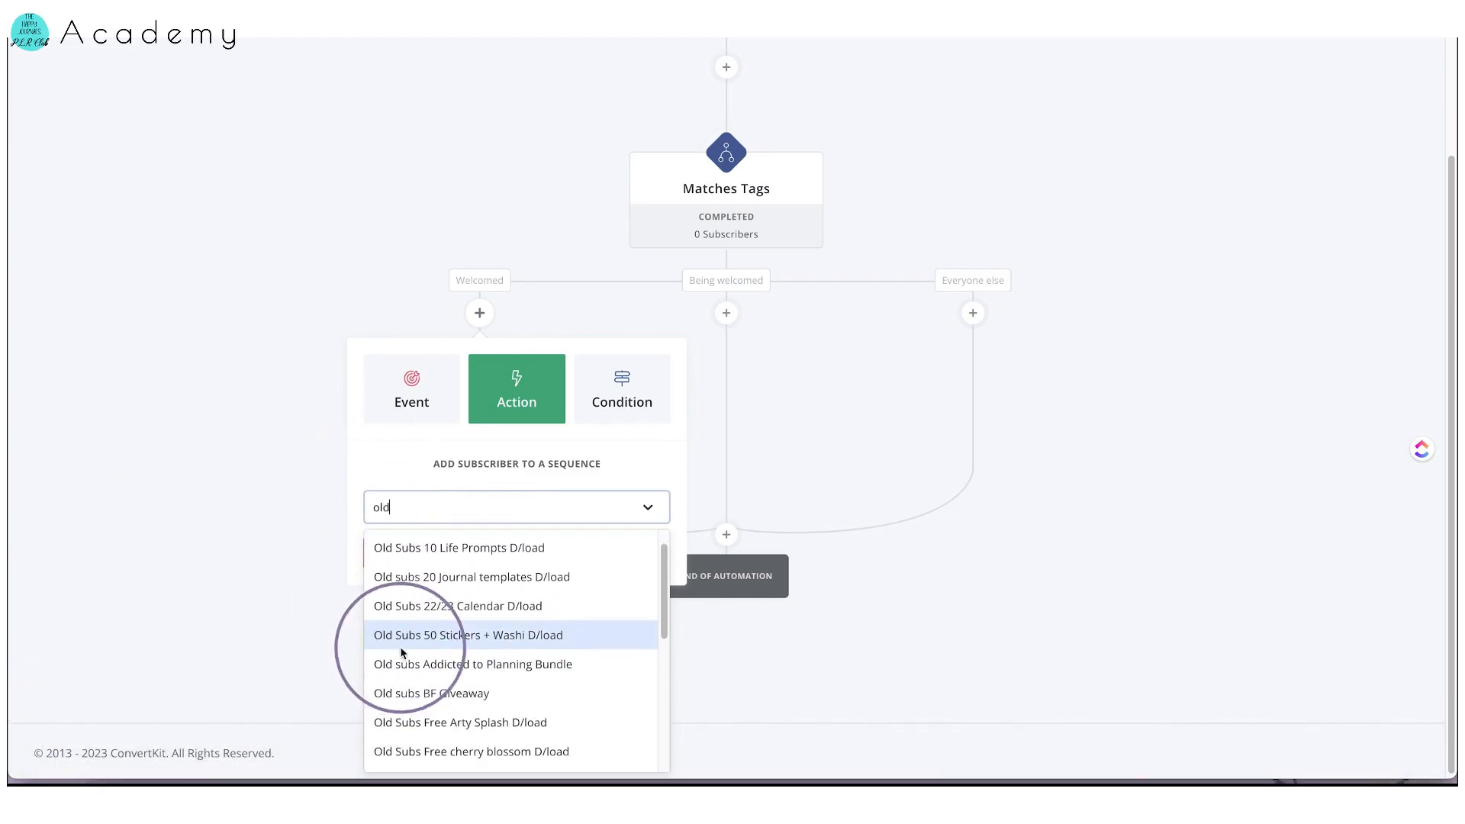
scroll(403, 675, "down", 5)
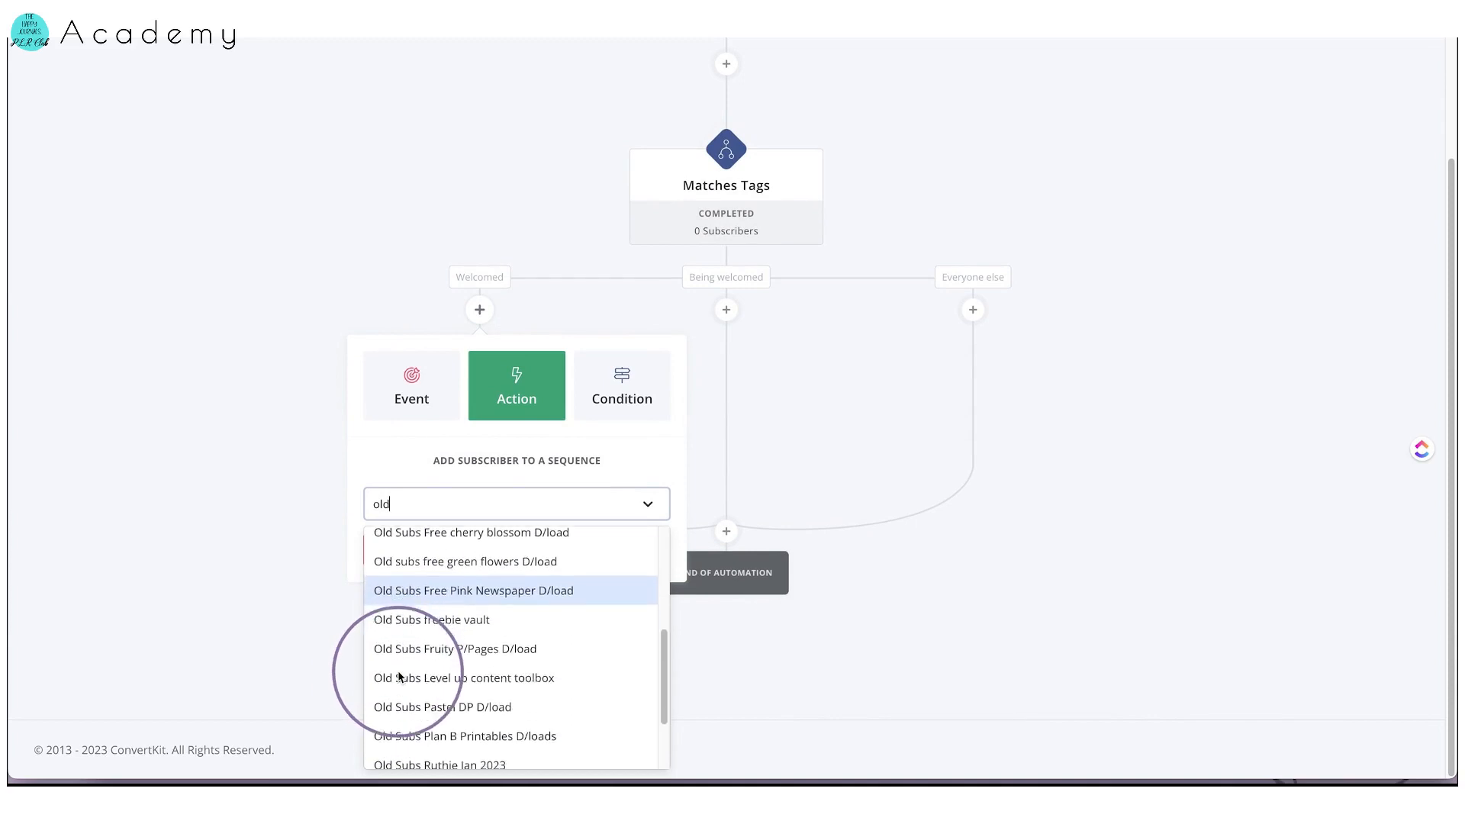
scroll(398, 676, "down", 1)
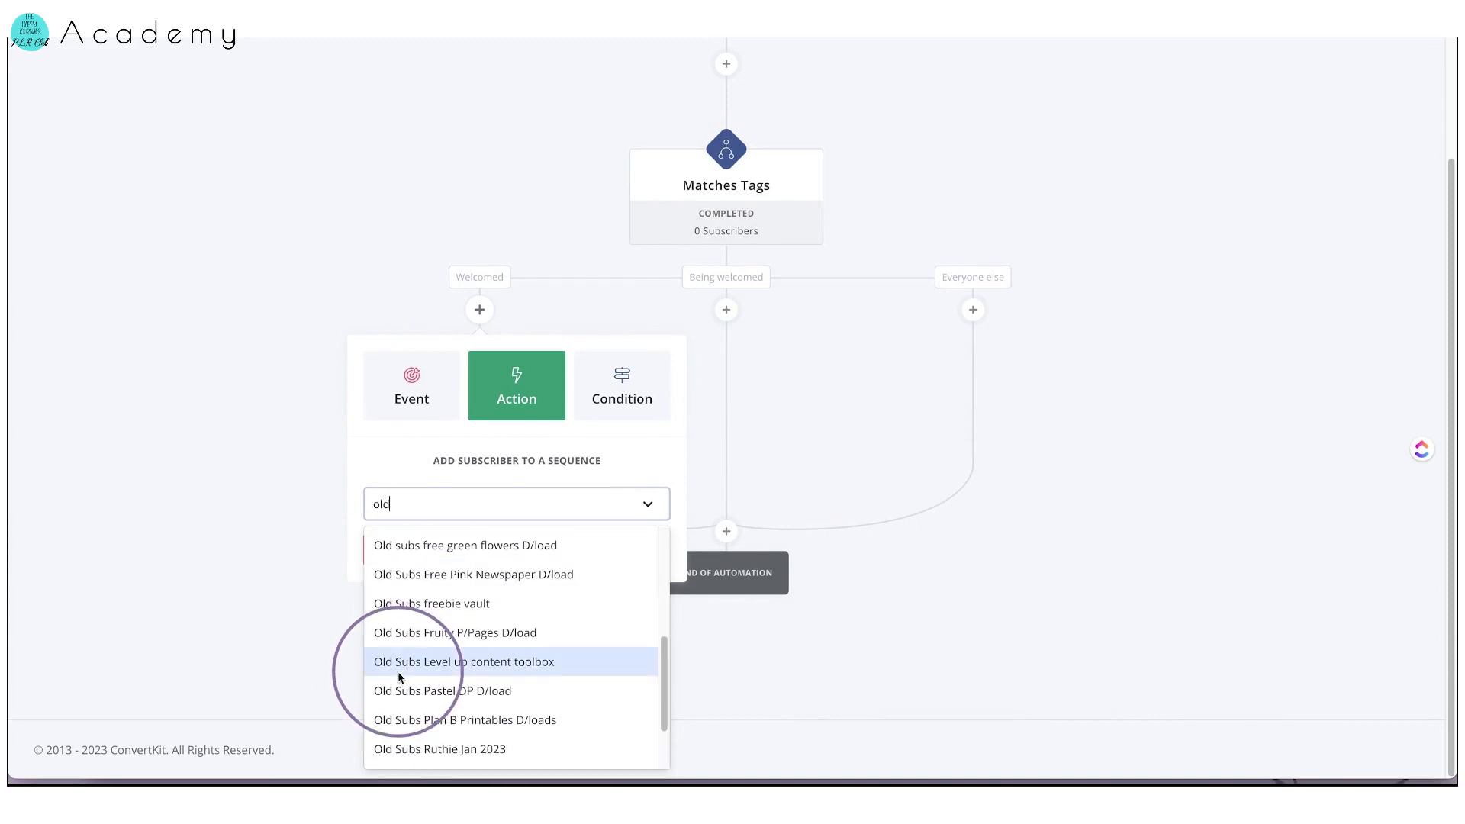
left_click(540, 554)
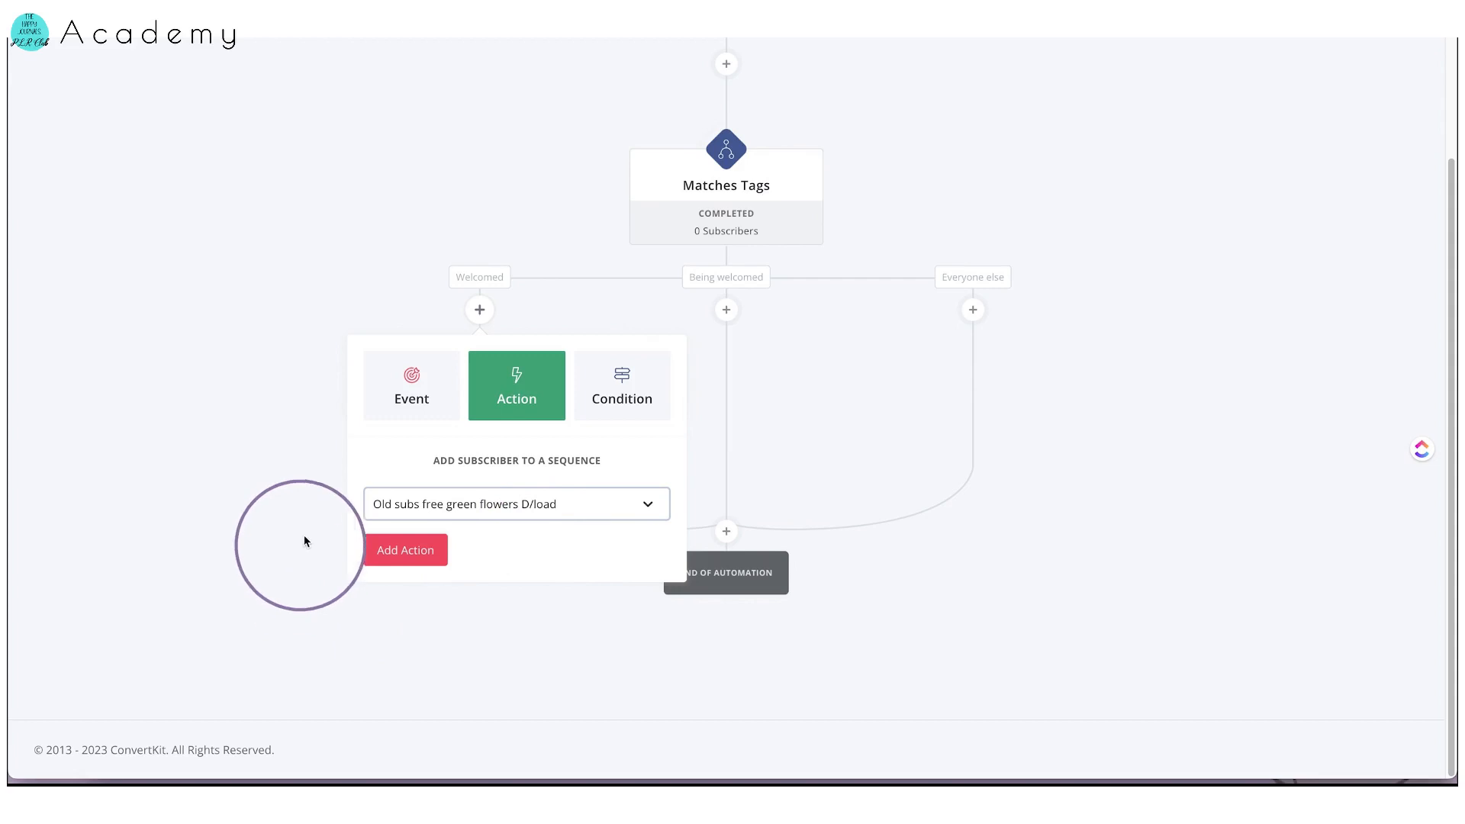
left_click(424, 549)
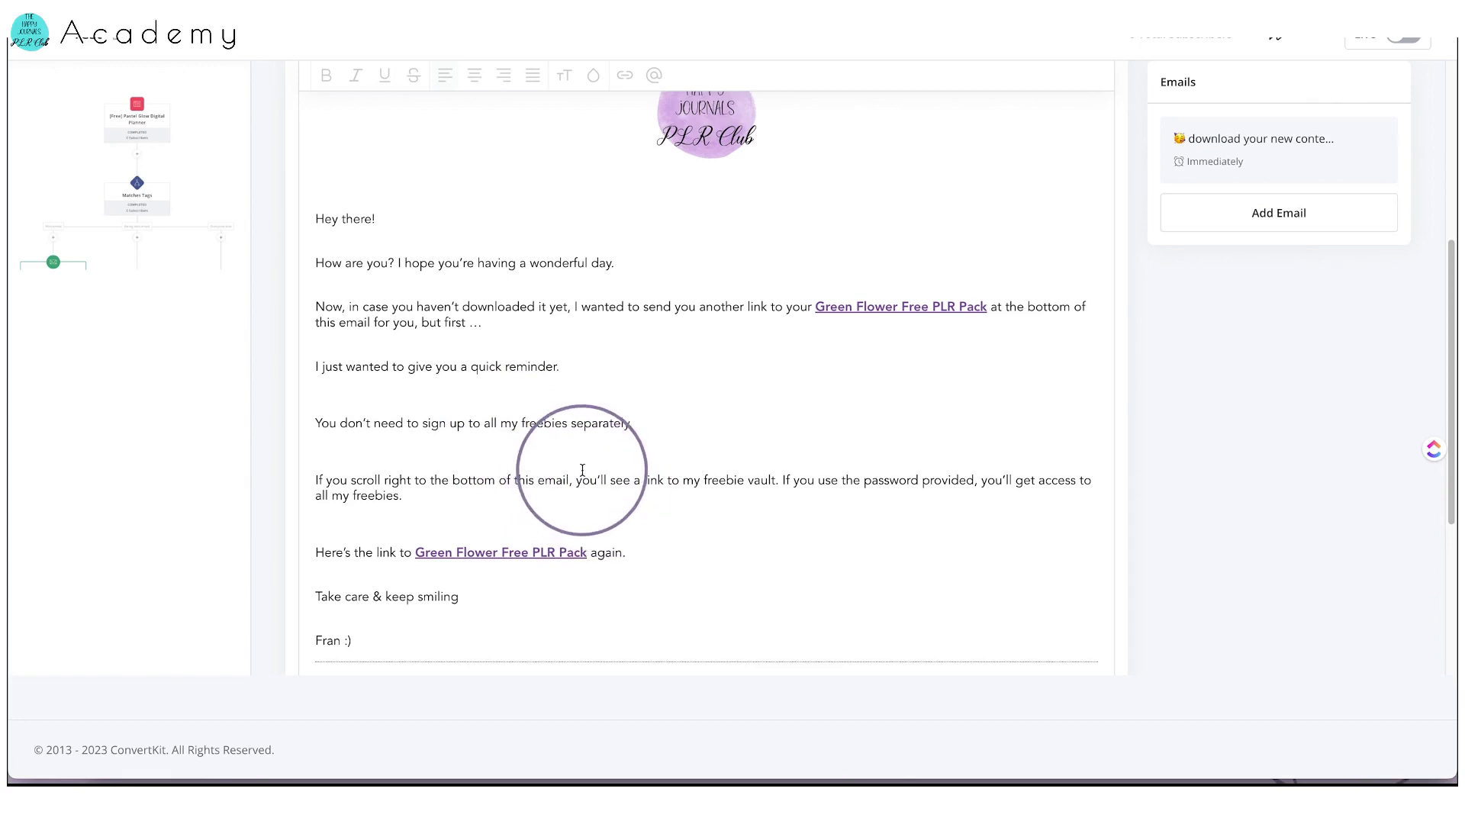
- Read through the green flowers sequence's download email and return to the automation overview
scroll(533, 398, "down", 1)
scroll(533, 398, "down", 2)
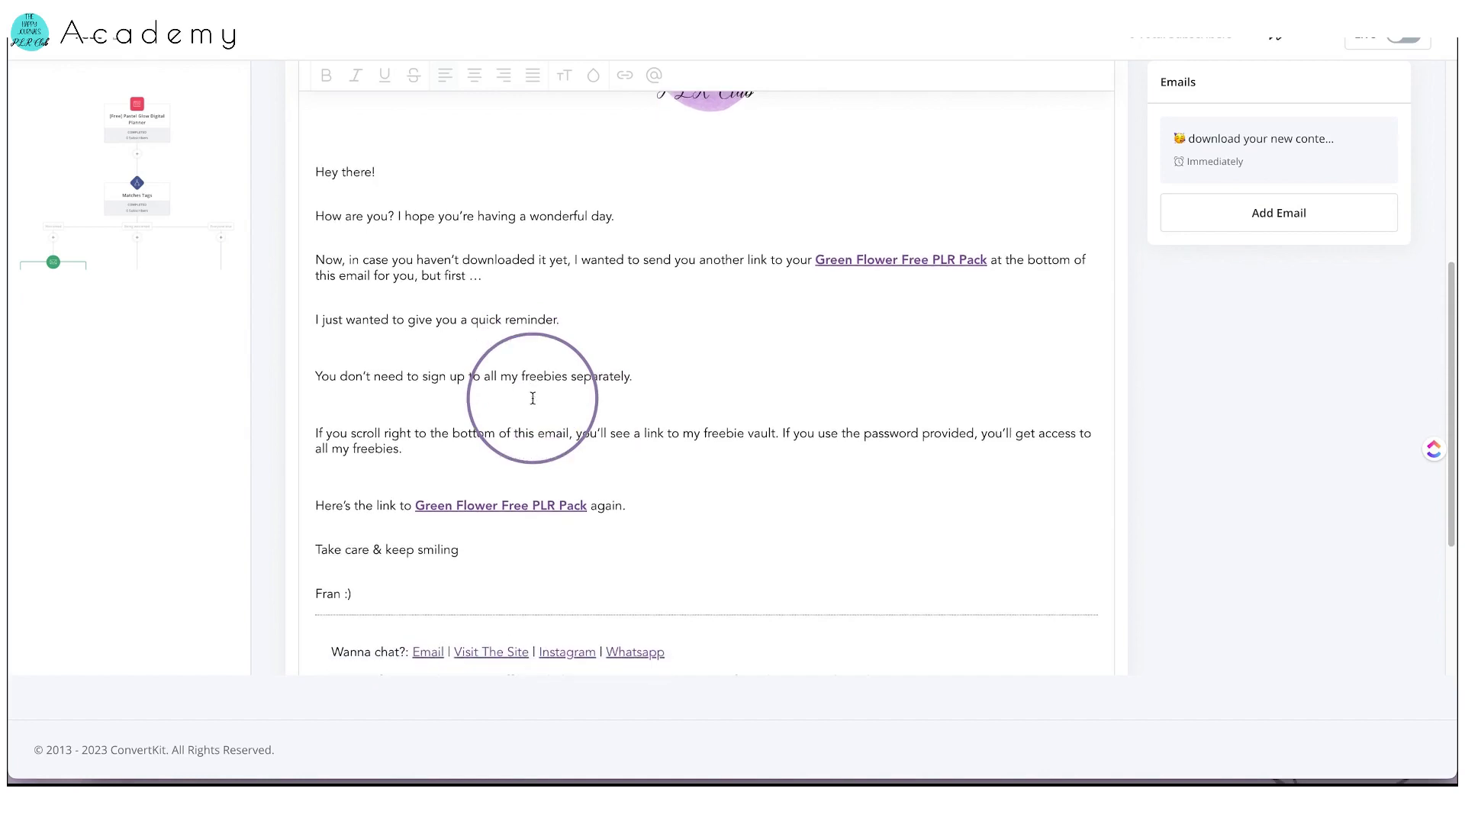
scroll(532, 399, "up", 2)
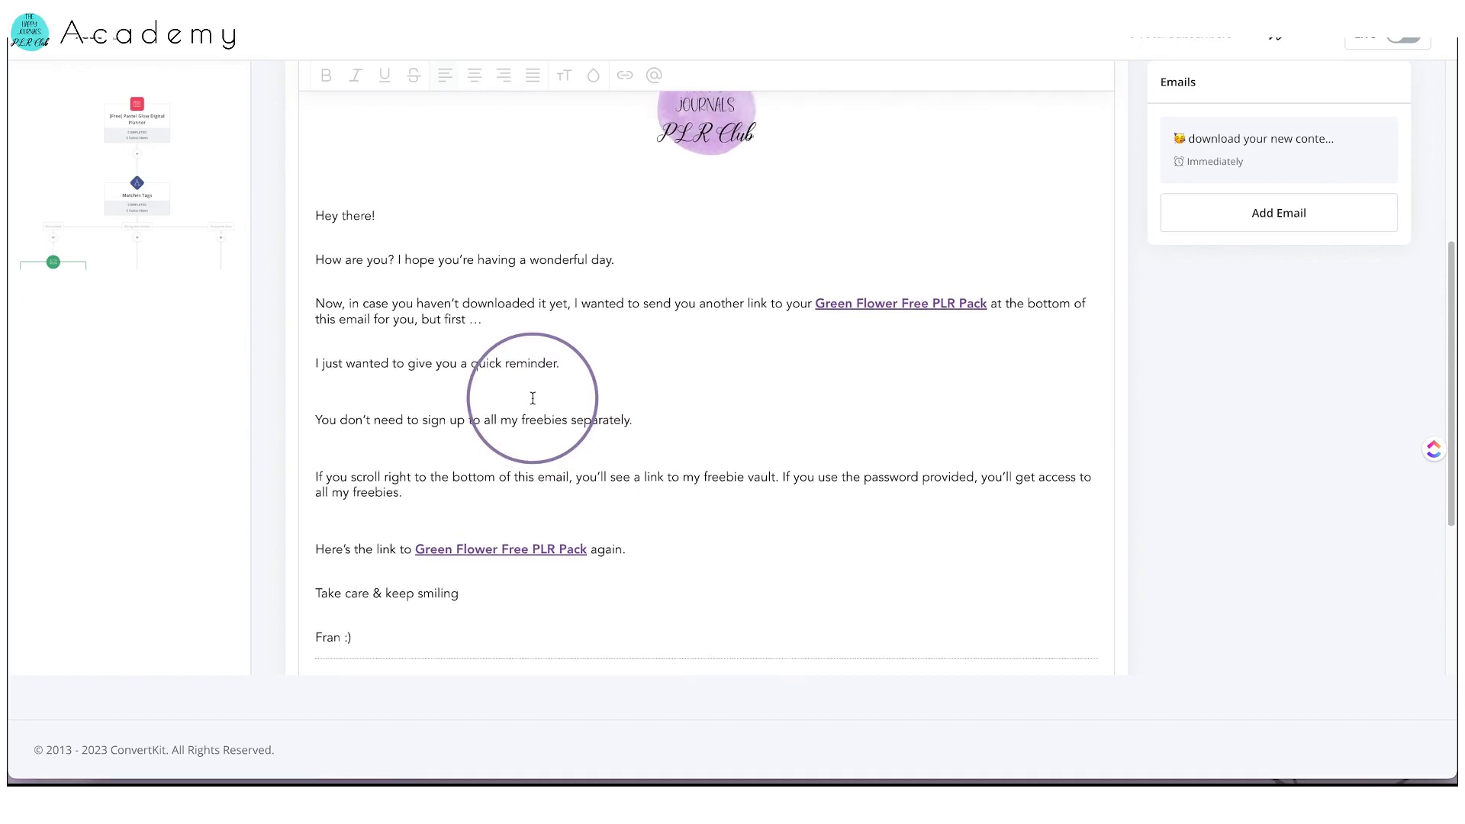
scroll(533, 398, "up", 1)
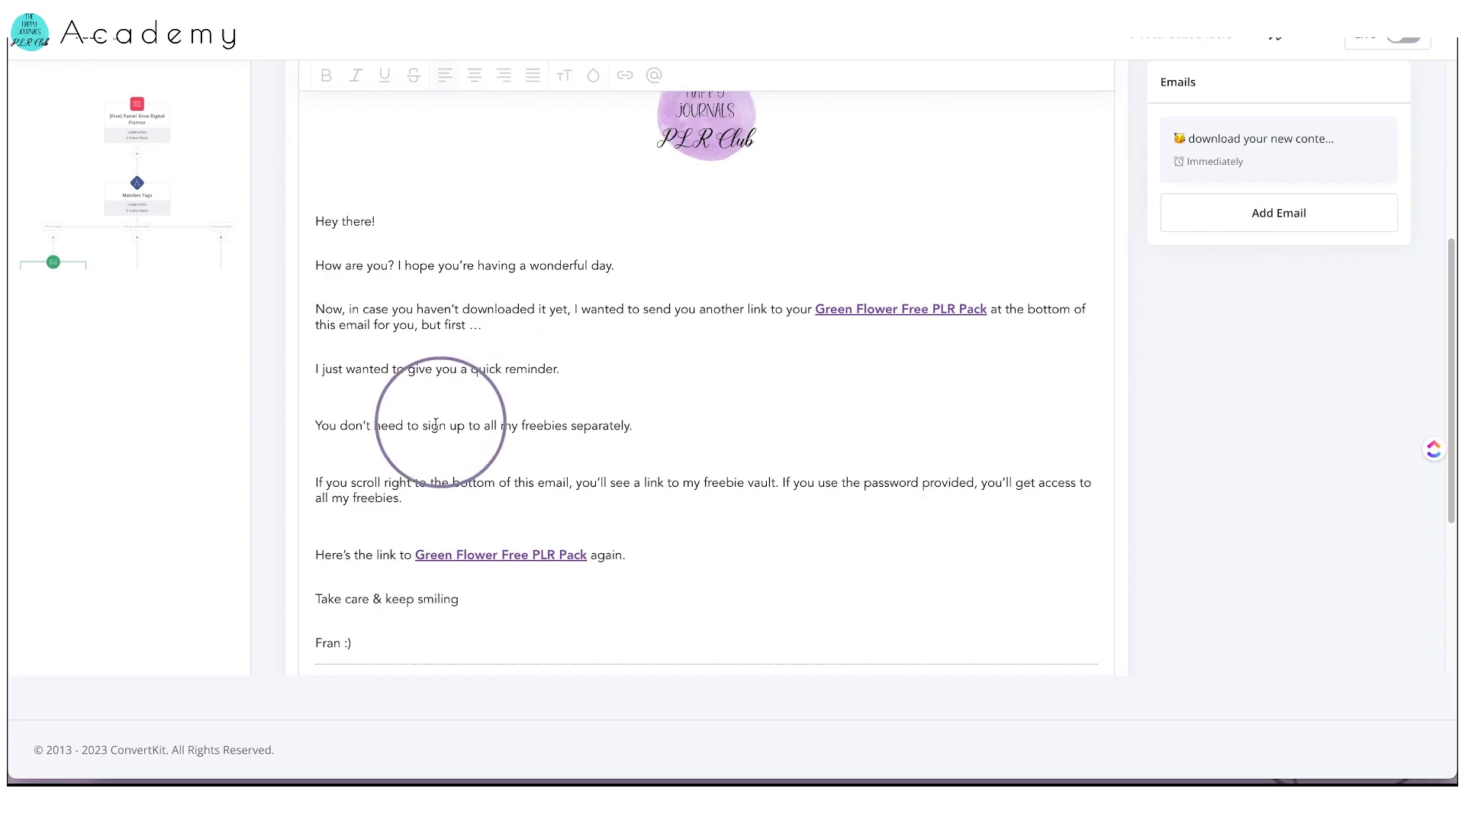
left_click(181, 302)
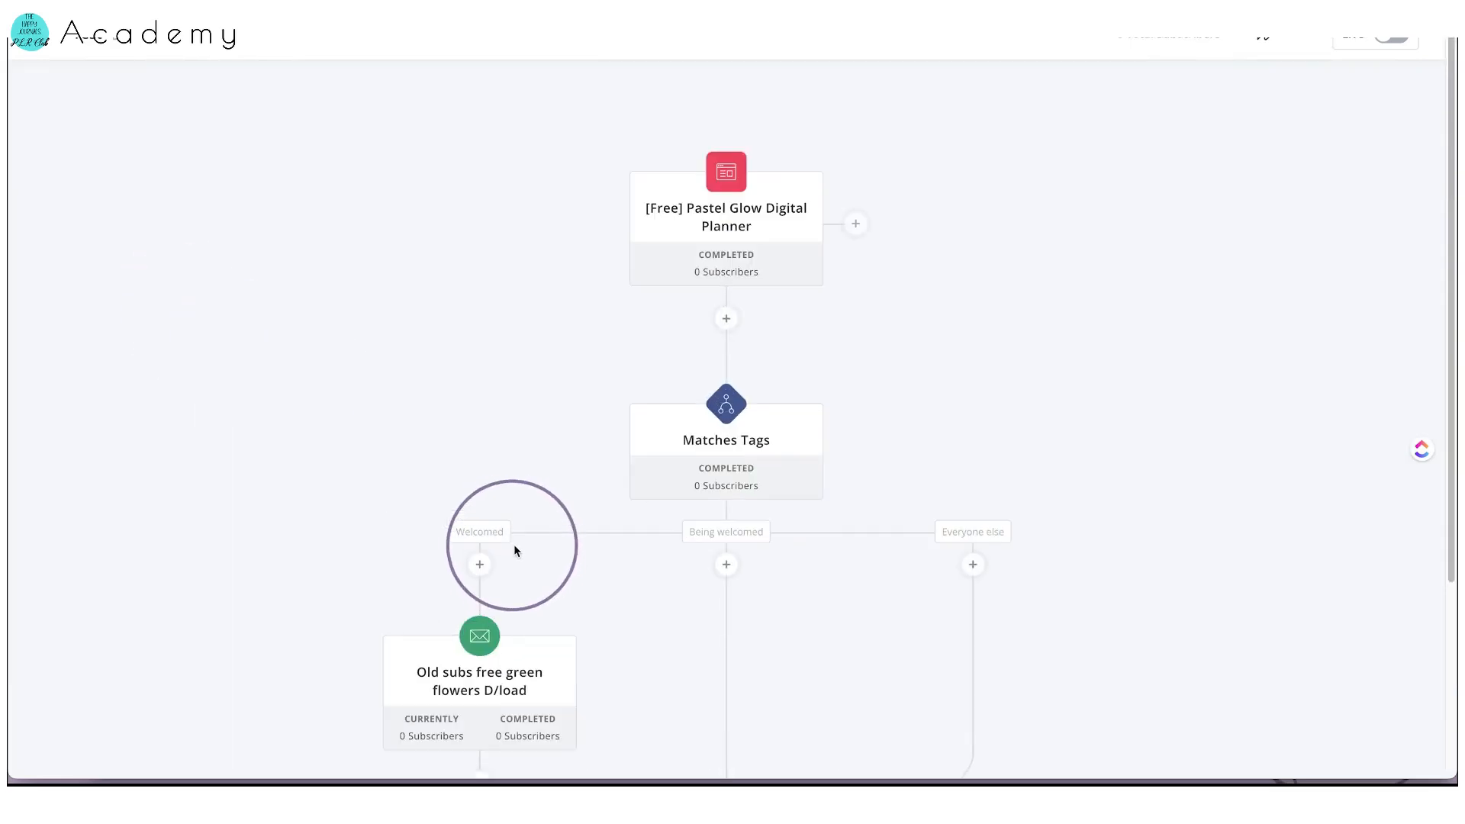
- Under the "Being welcomed" path, add an email sequence action using "New Free Arty Splash D/load"
scroll(548, 445, "down", 2)
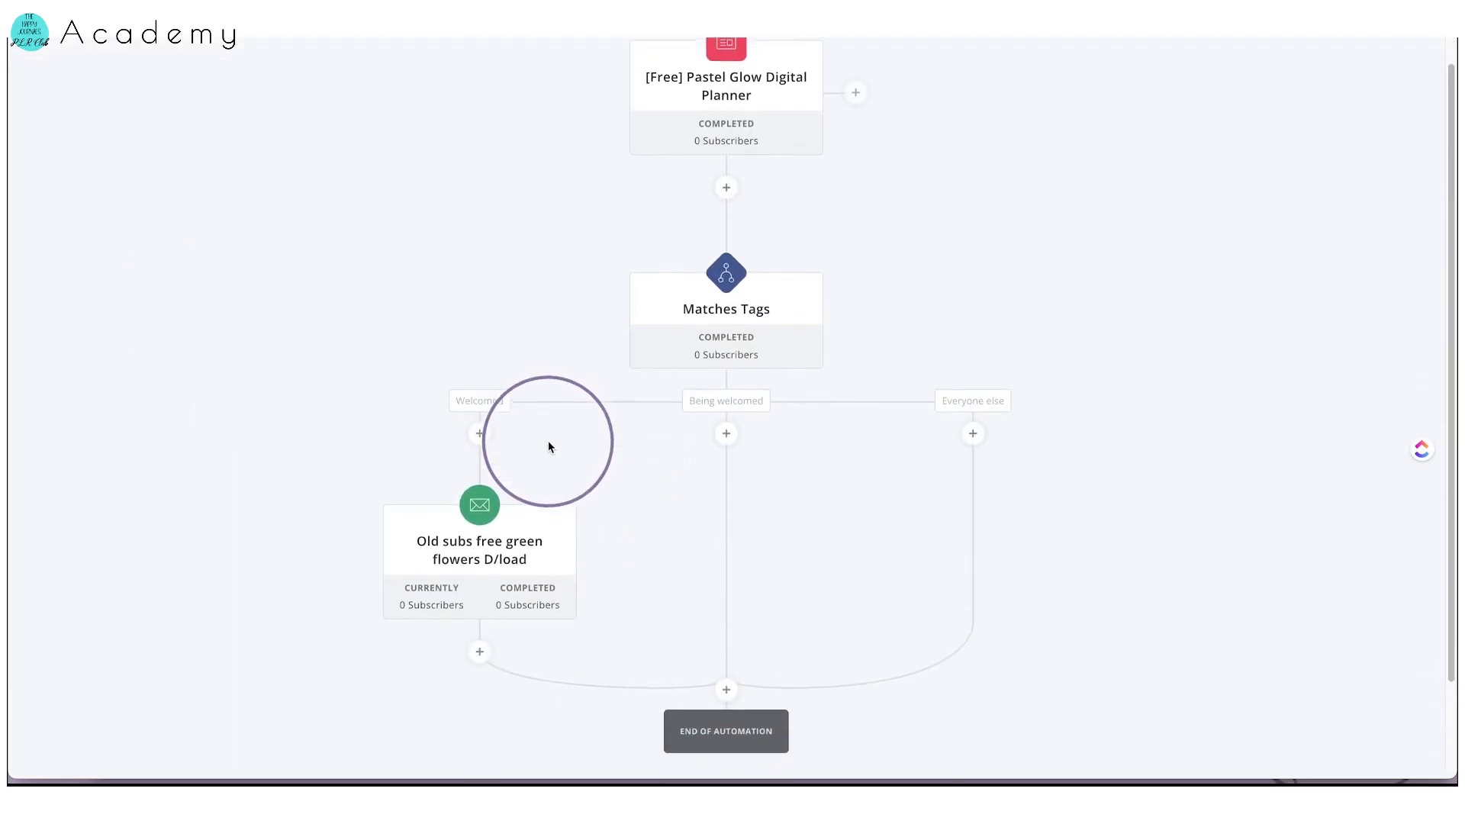
left_click(727, 432)
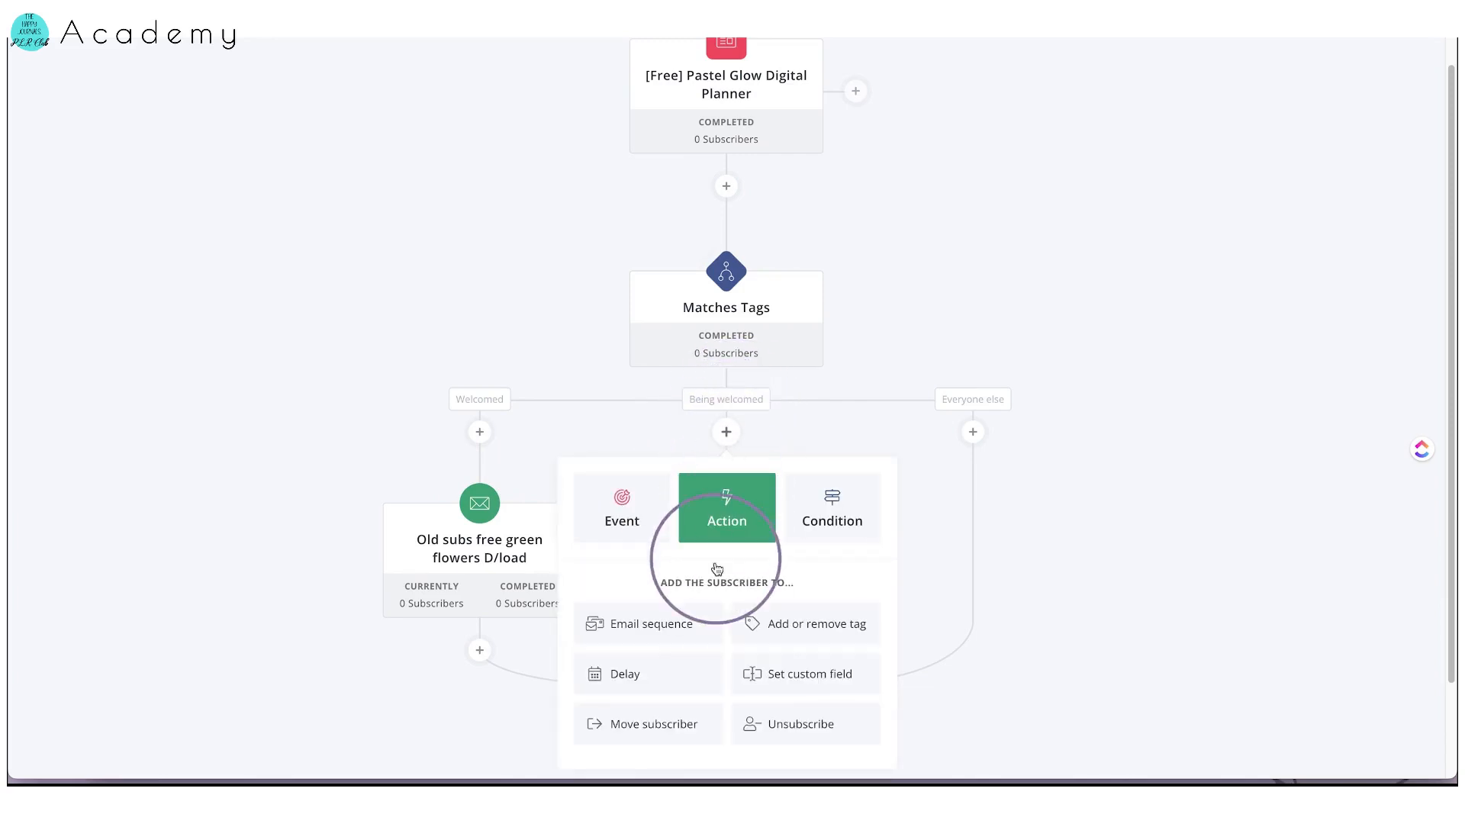
left_click(626, 623)
type("new2")
key("BackSpace")
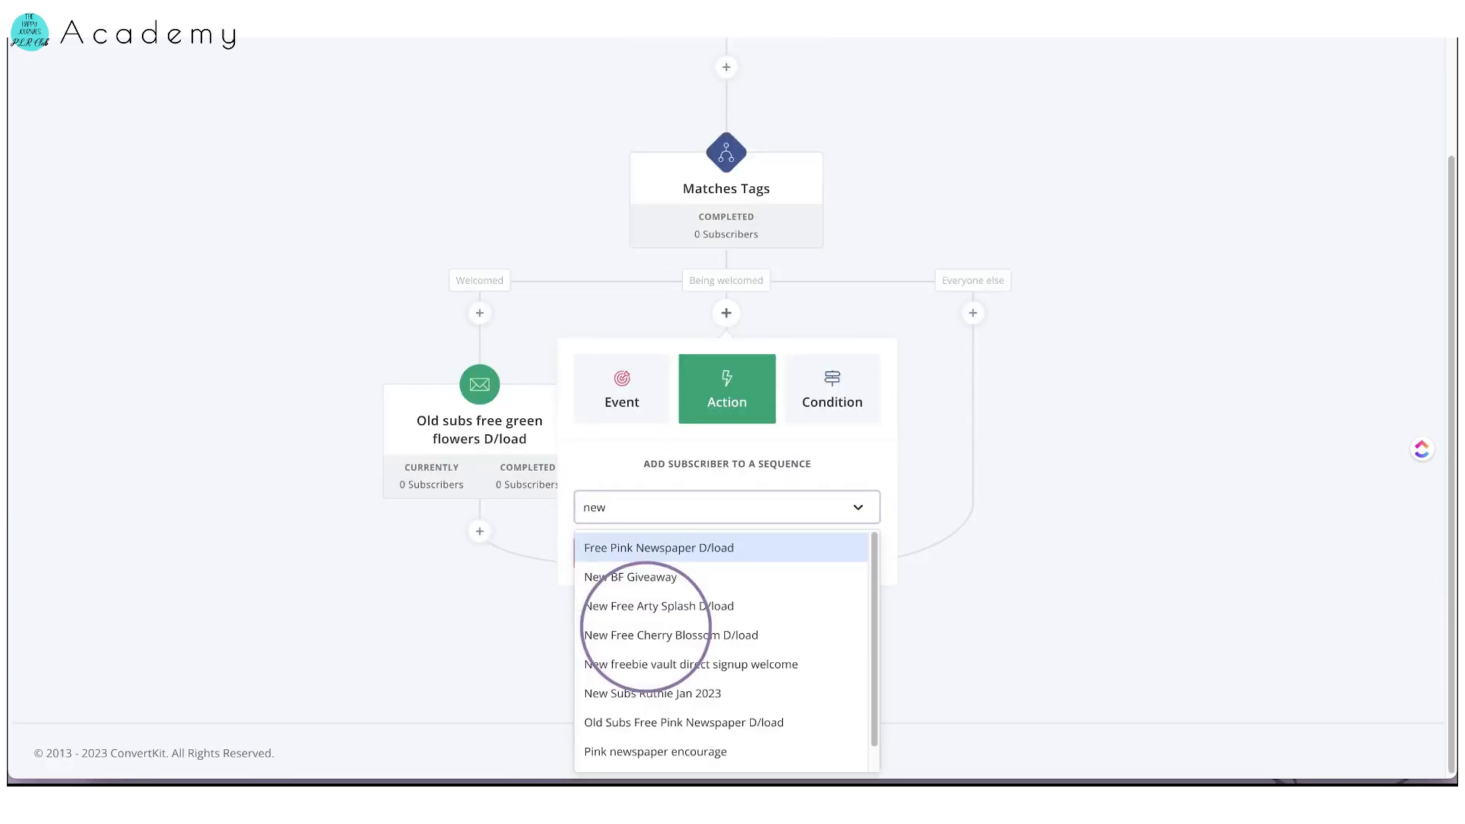
scroll(657, 632, "down", 1)
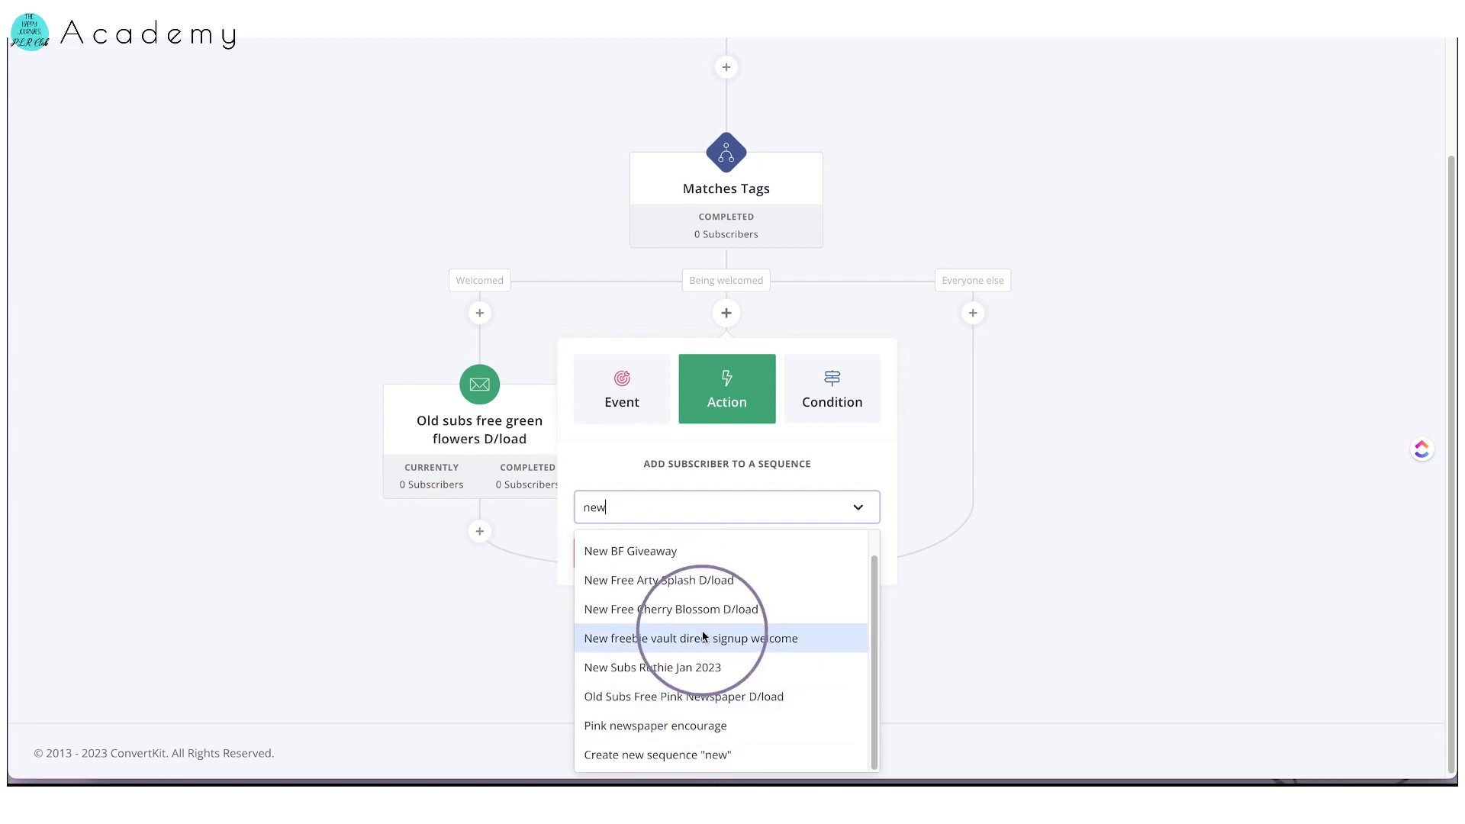
left_click(653, 580)
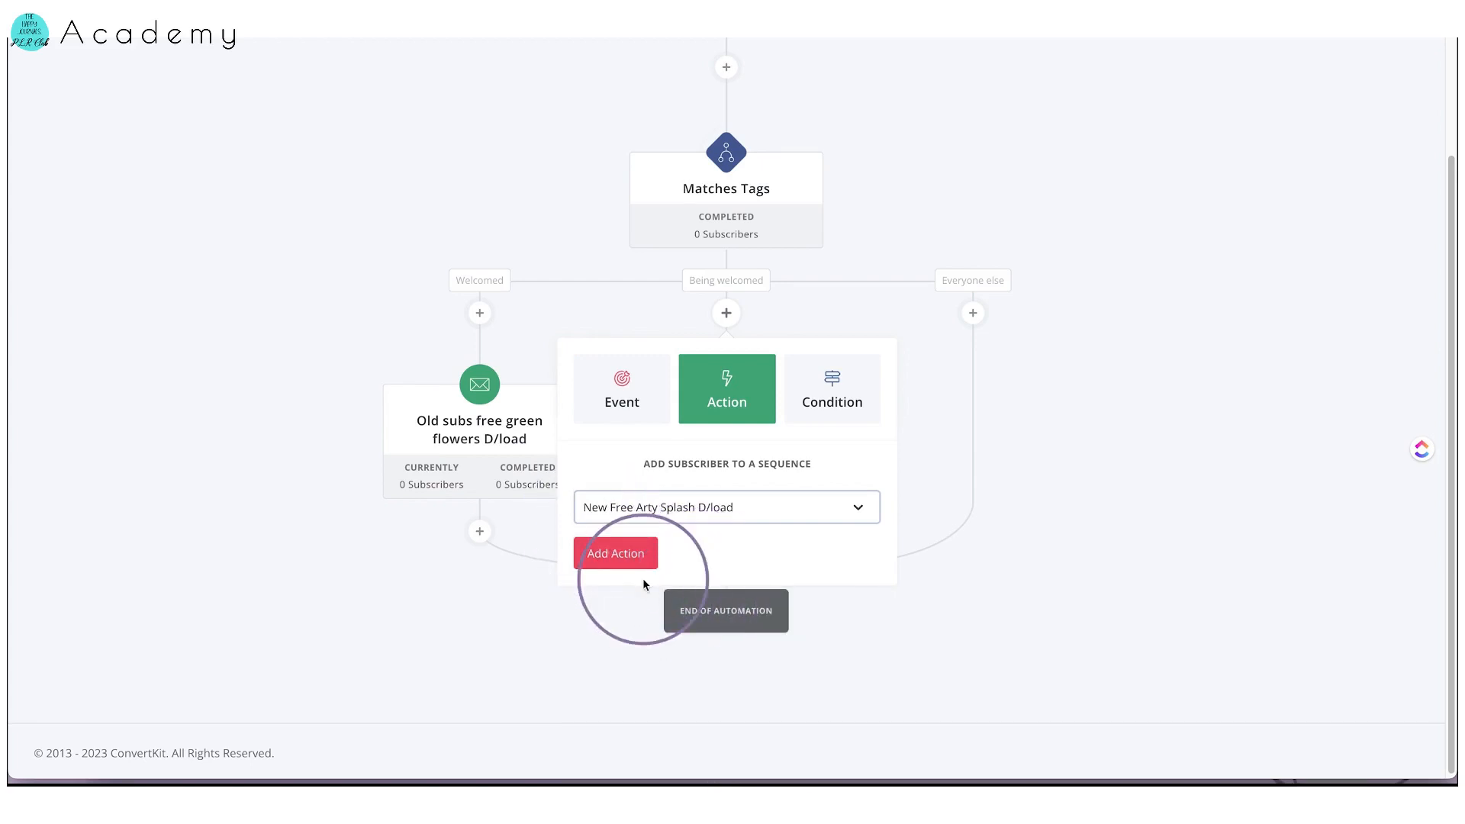
left_click(583, 553)
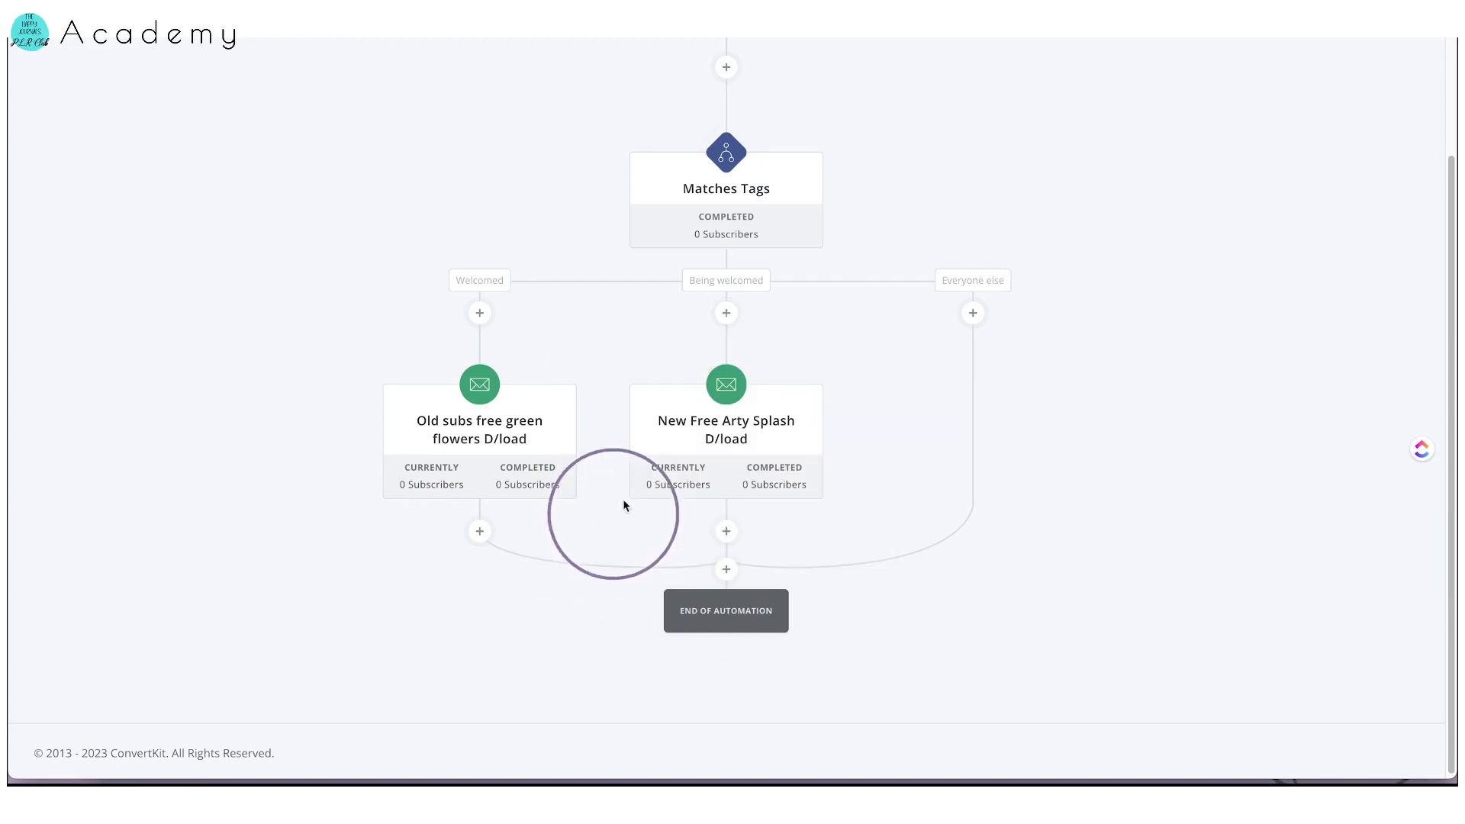
- Read through the download email in the New Free Arty Splash sequence and return to the automation overview
left_click(713, 380)
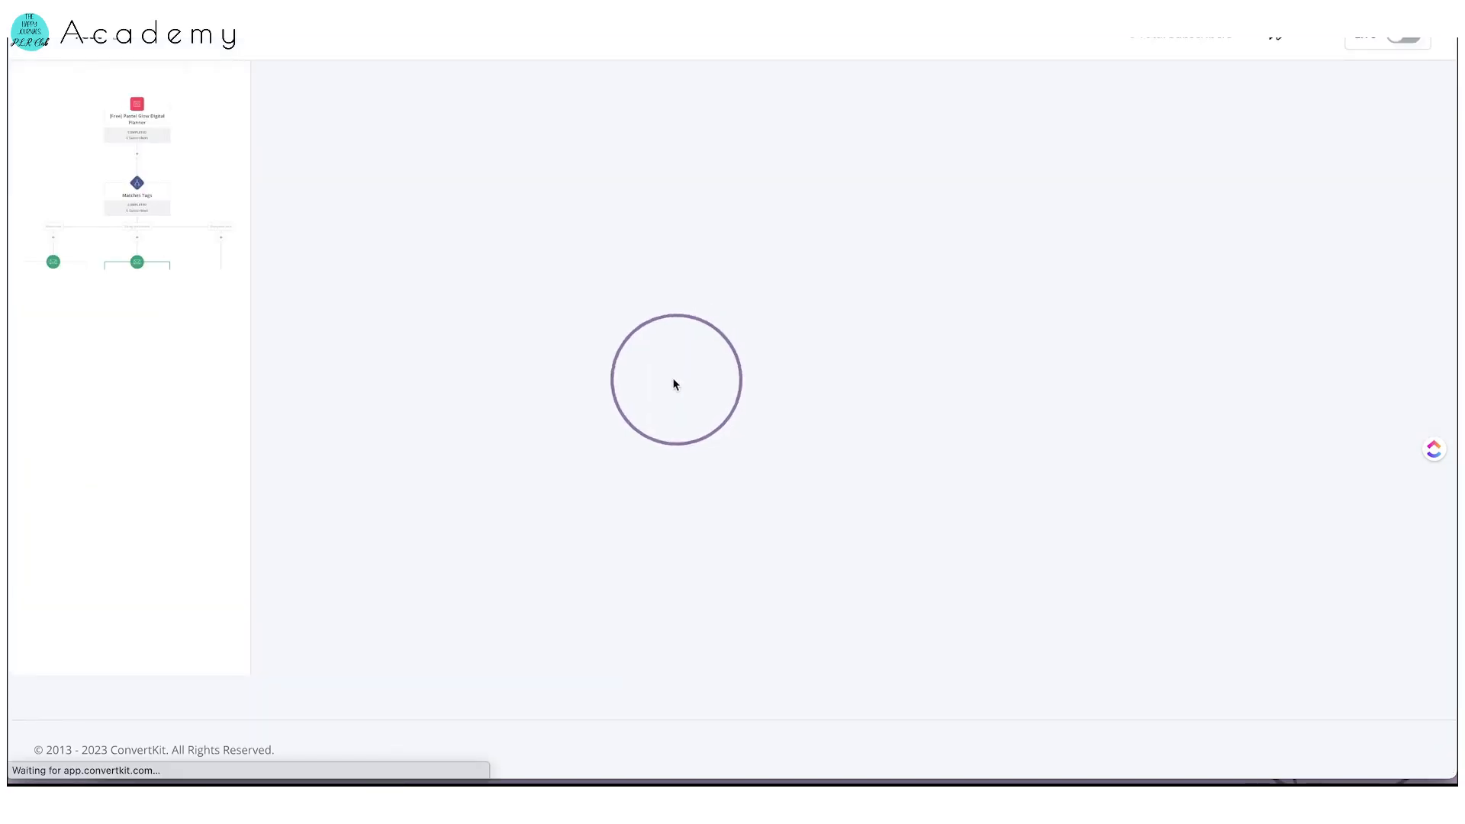
scroll(457, 370, "down", 1)
scroll(459, 373, "down", 2)
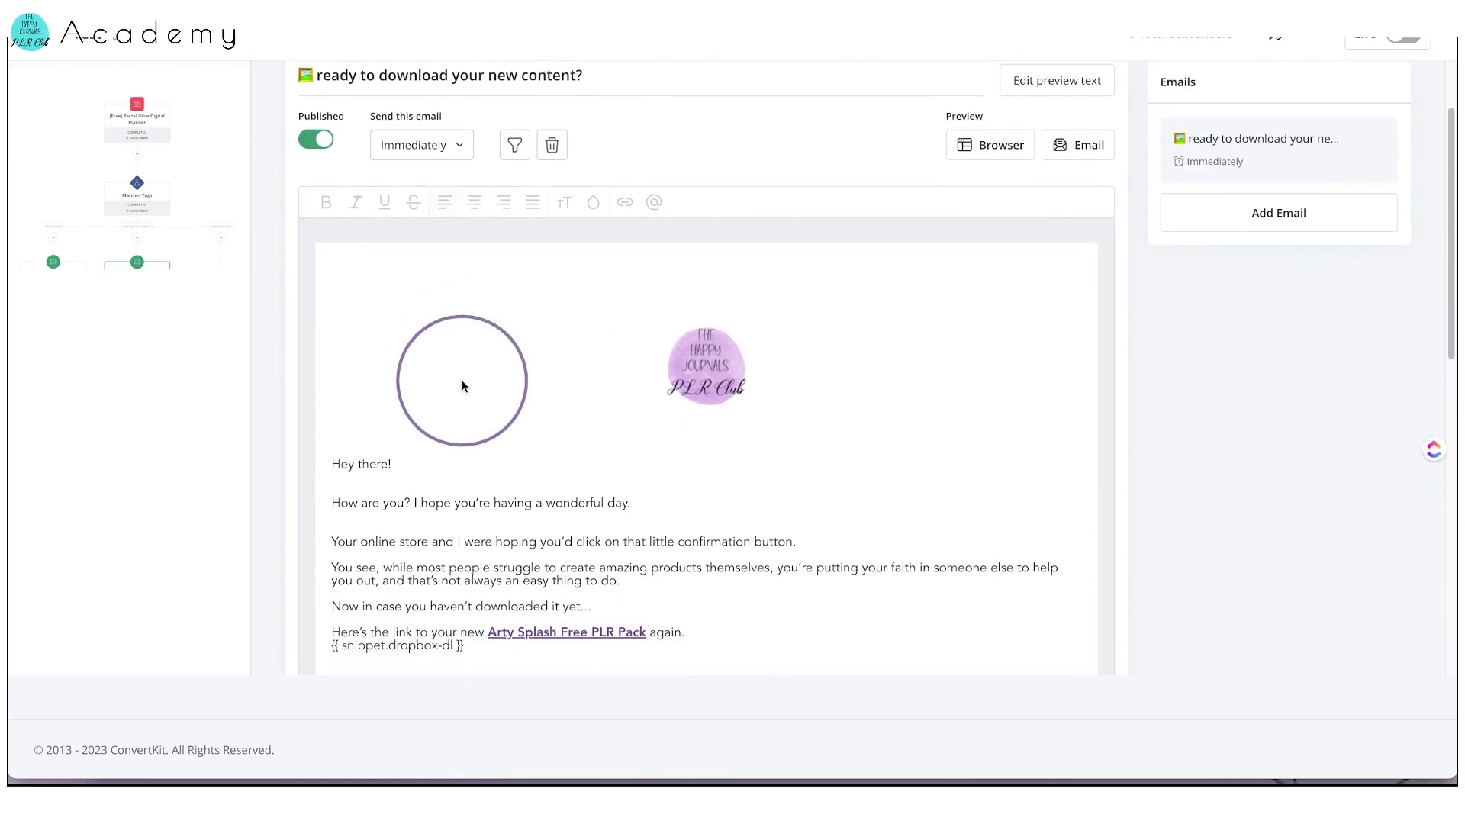
scroll(461, 382, "down", 2)
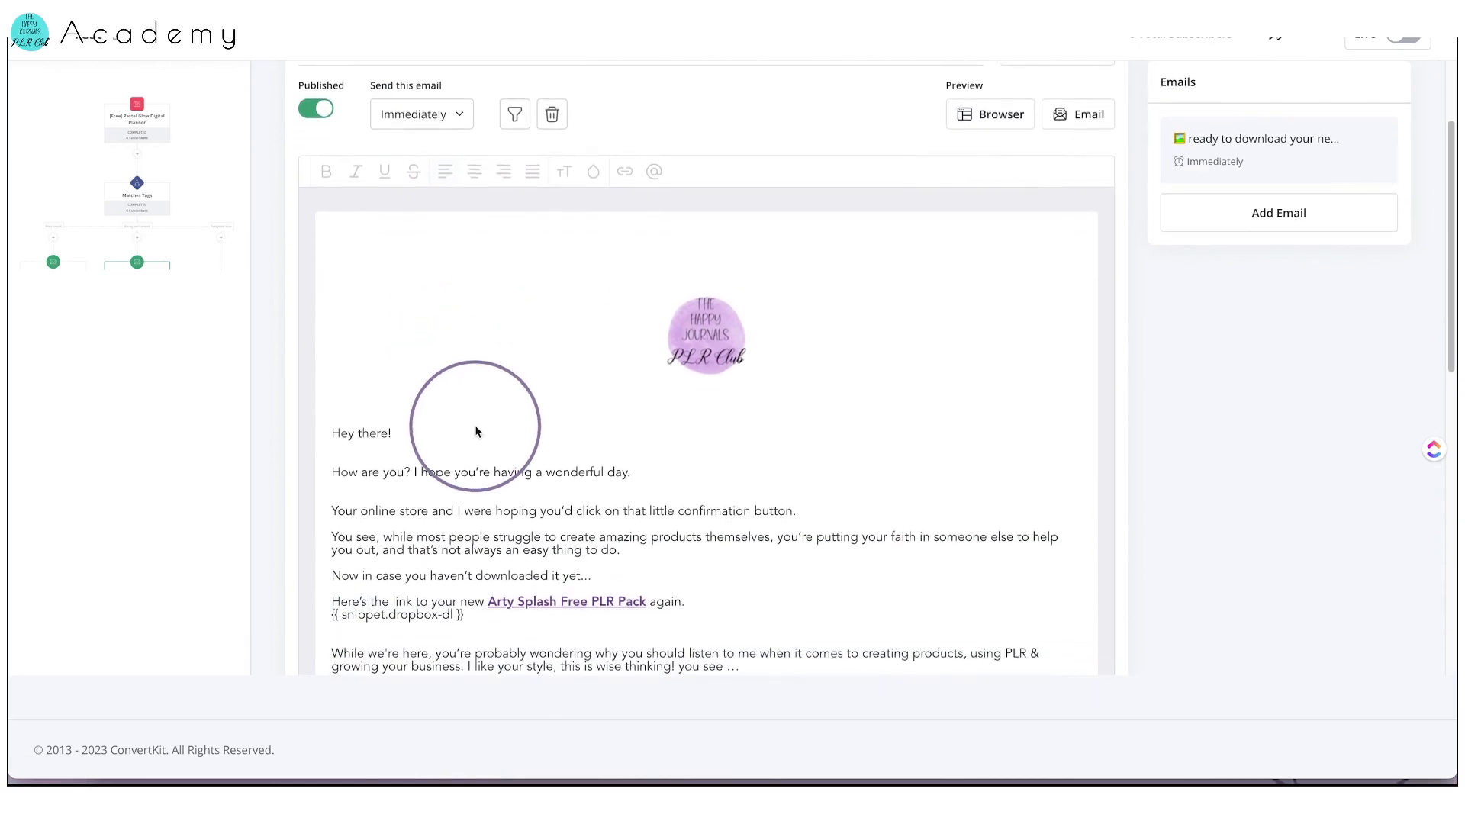
scroll(505, 371, "down", 7)
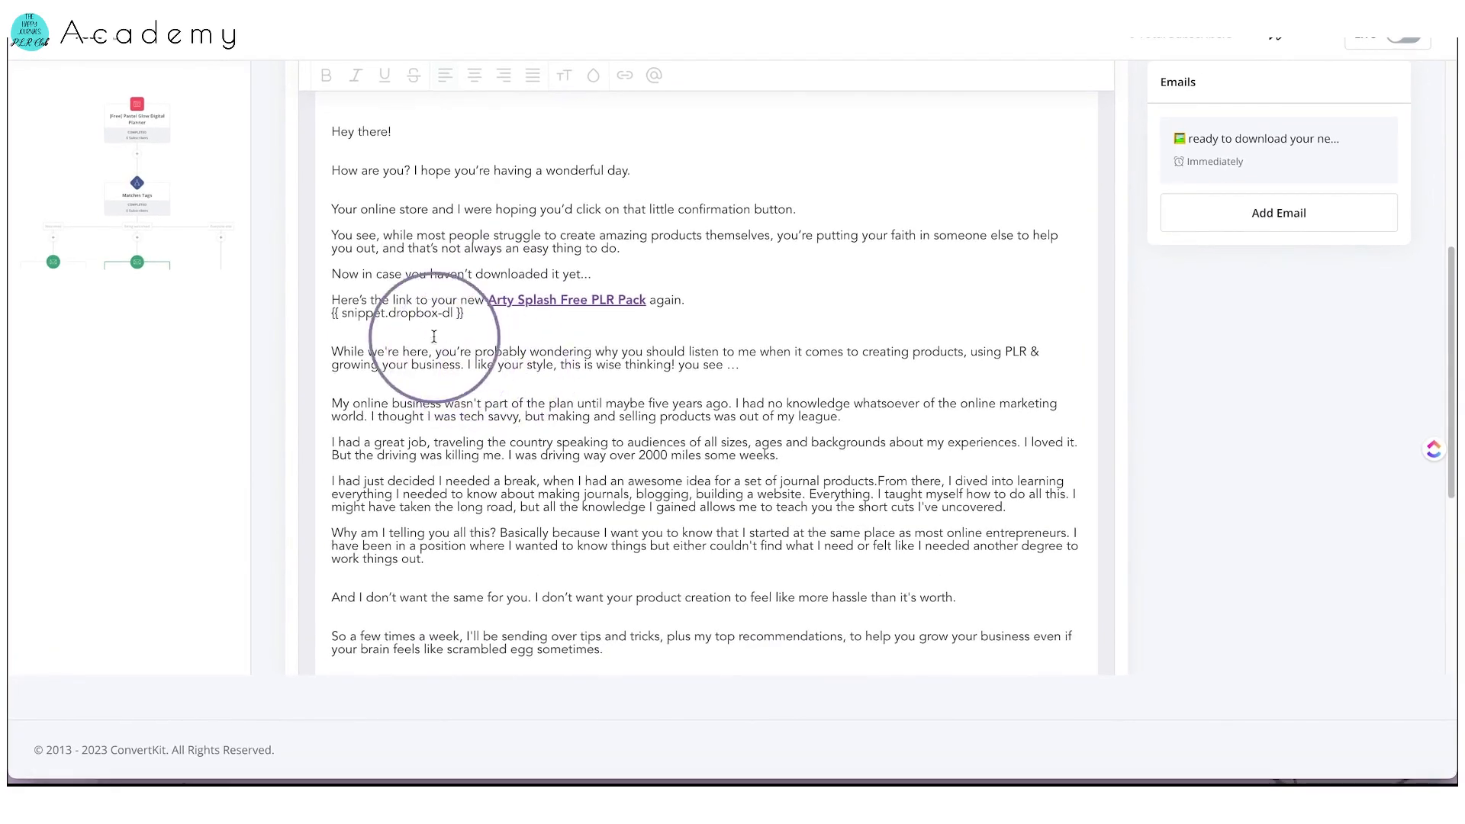
scroll(419, 311, "down", 3)
scroll(406, 408, "down", 8)
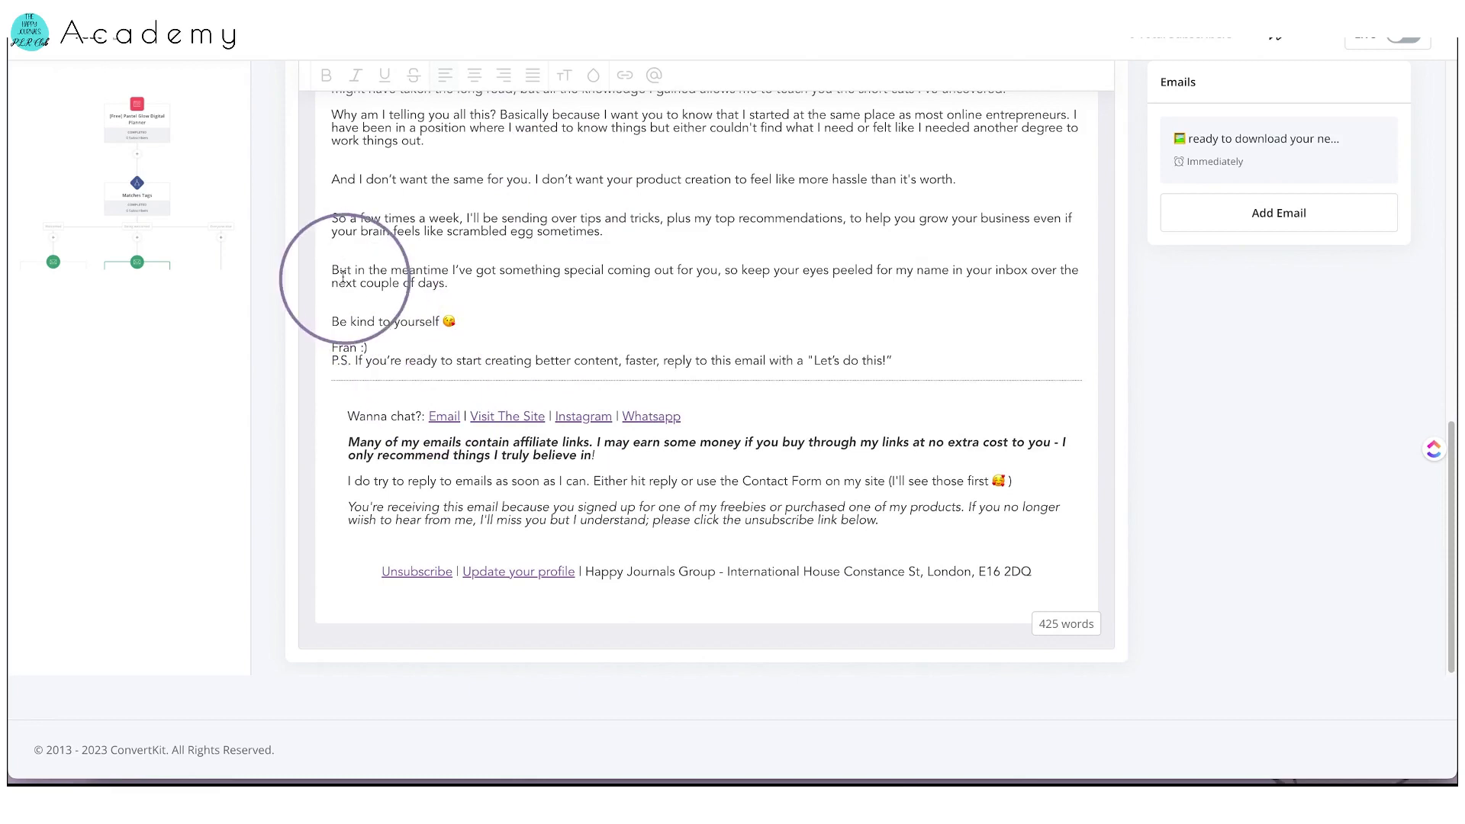
left_click_drag(345, 284, 491, 284)
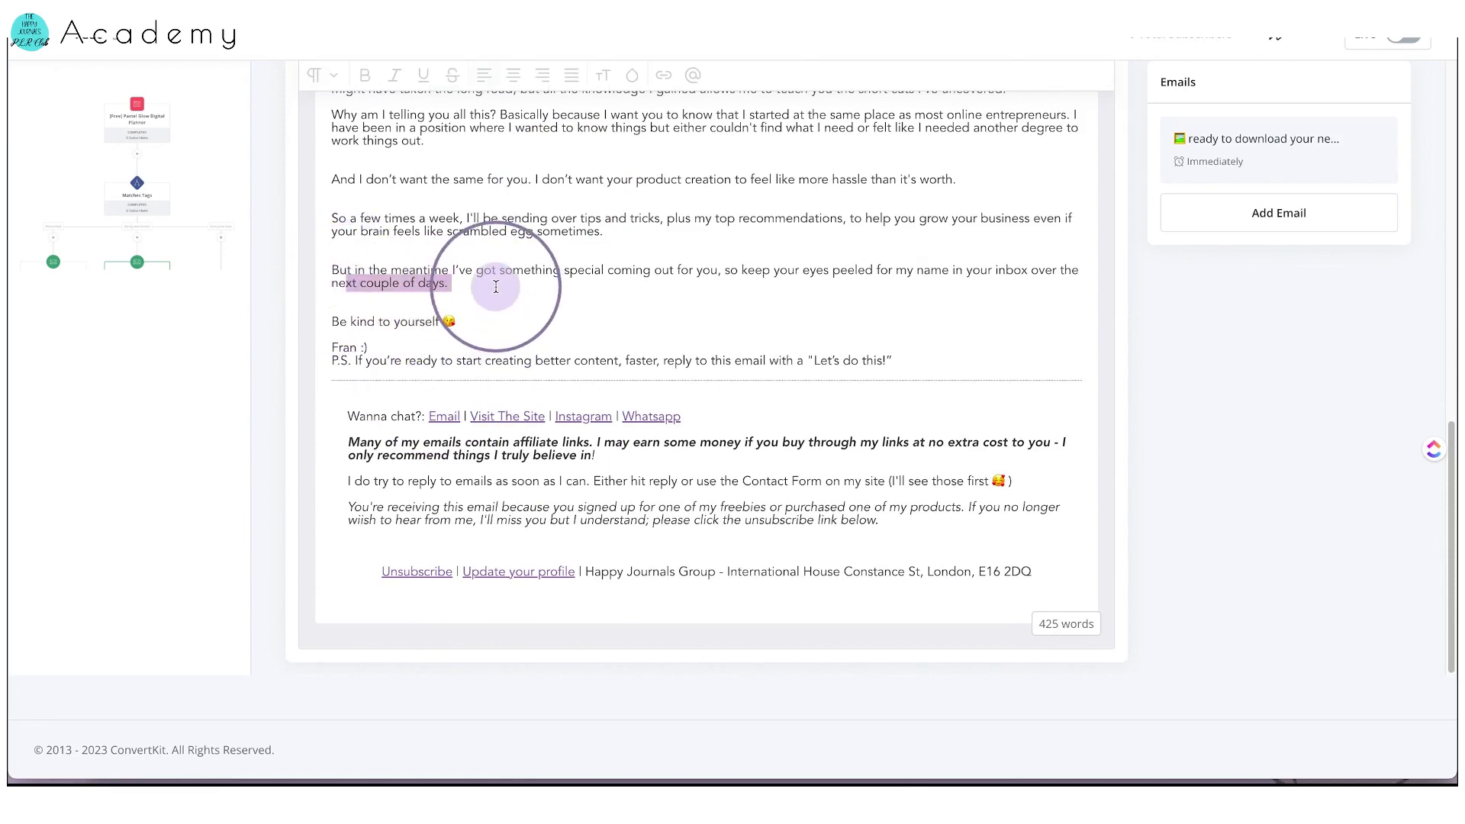
left_click_drag(630, 353, 688, 369)
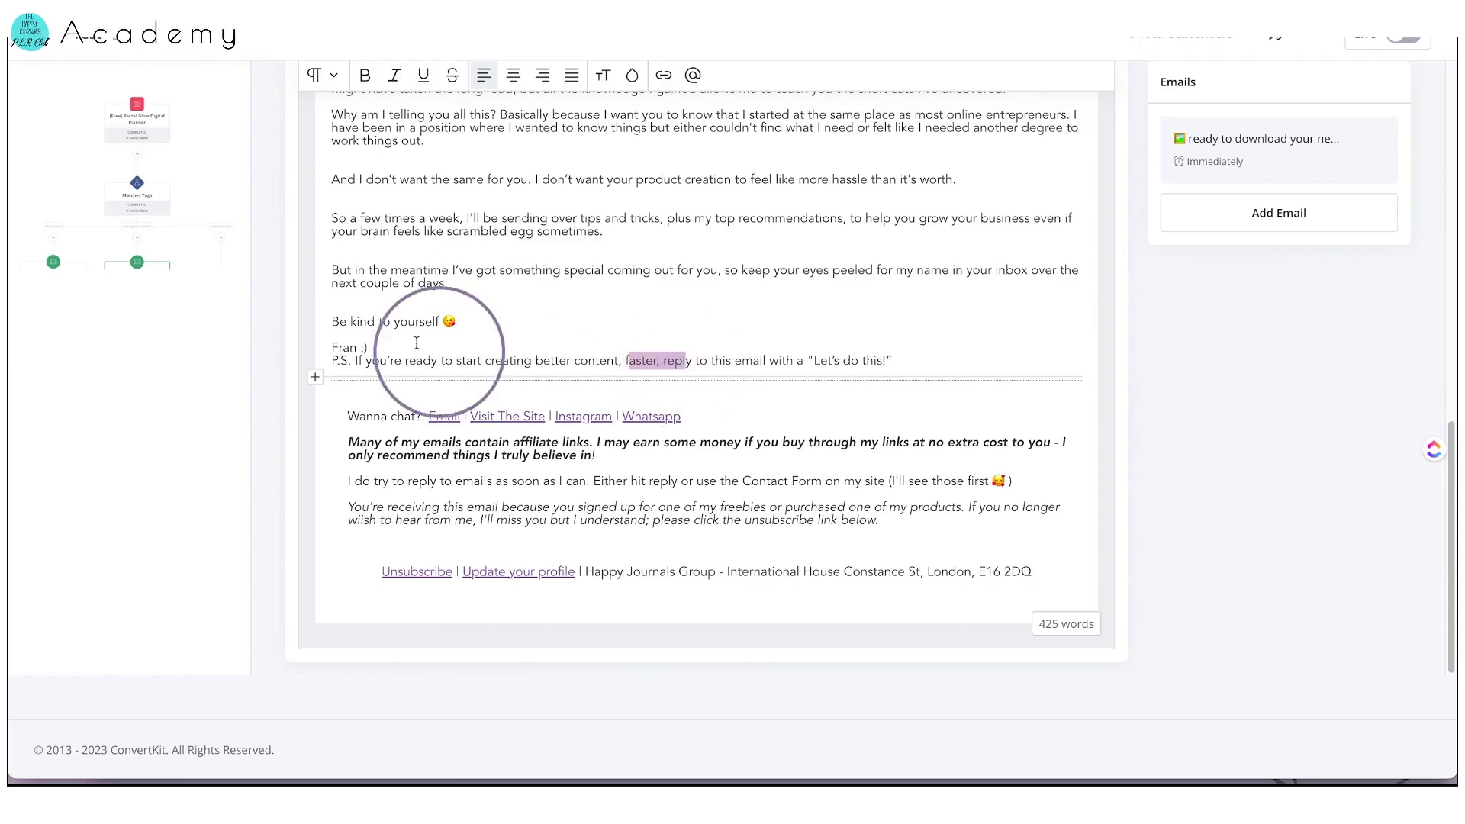
left_click(134, 317)
left_click(556, 418)
scroll(547, 404, "down", 4)
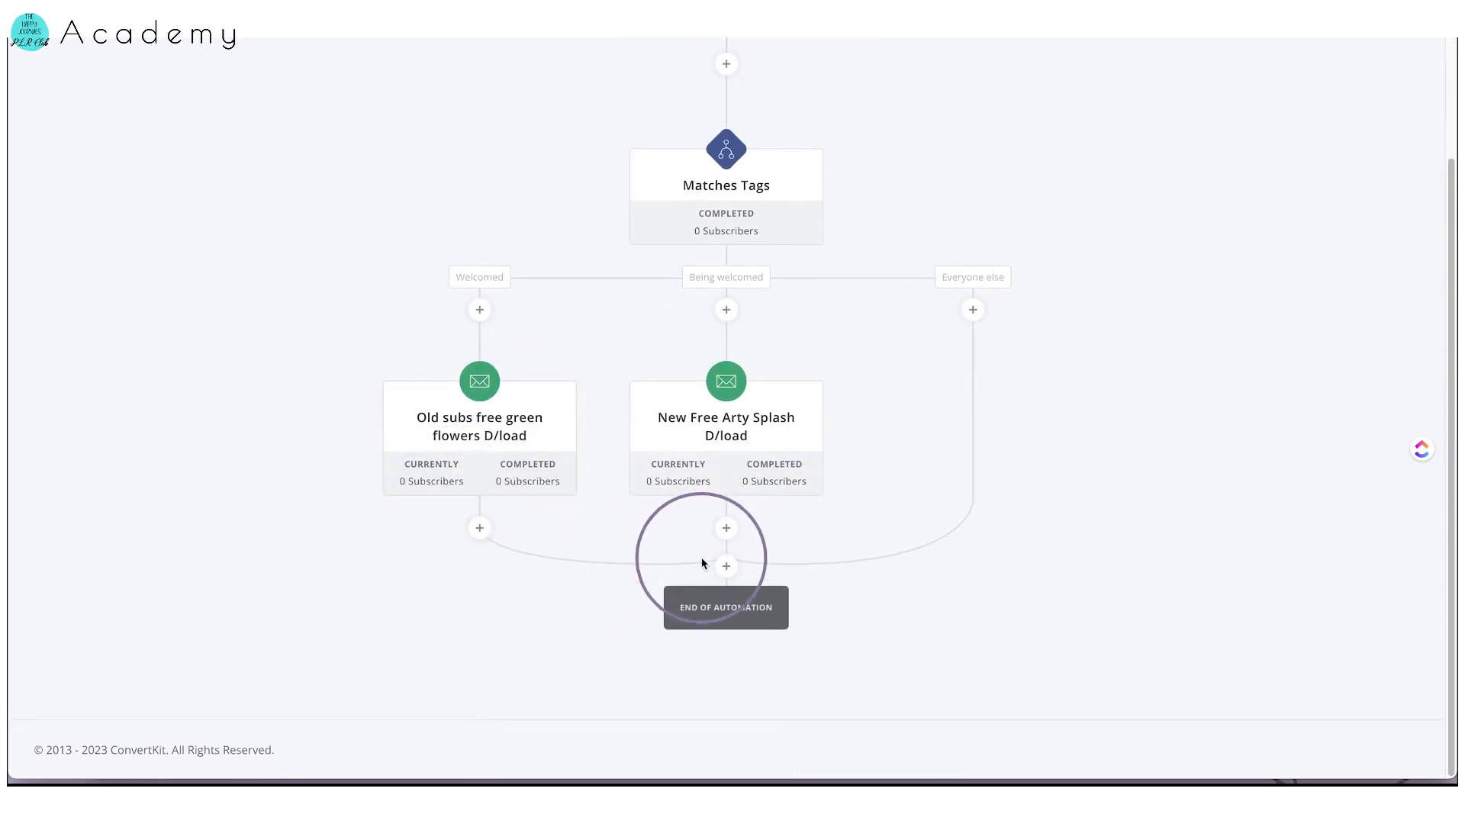
- Under the "Everyone else" path, add an action that gives subscribers the "Being welcomed" tag
mouse_move(771, 421)
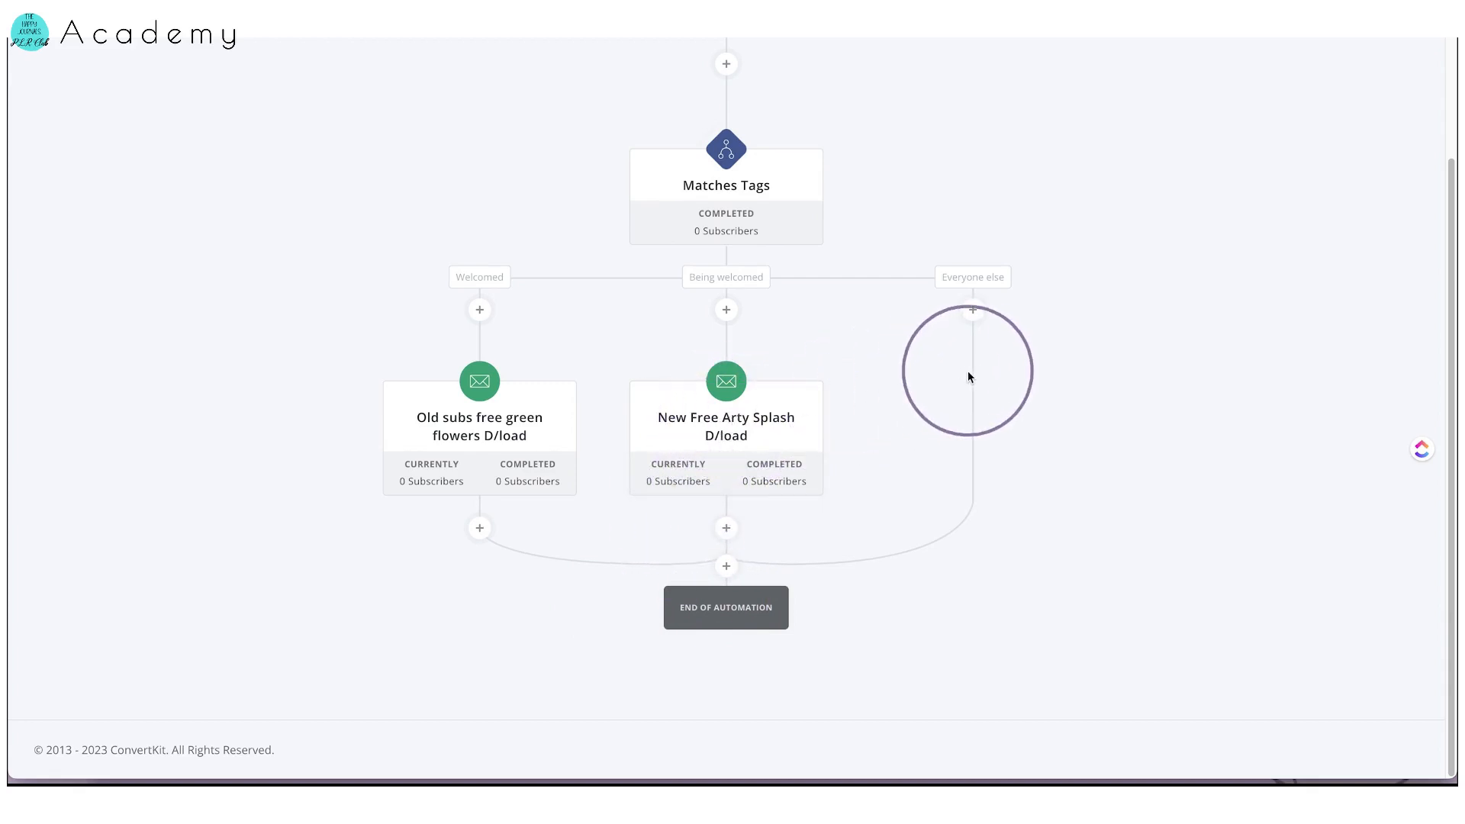
left_click(969, 315)
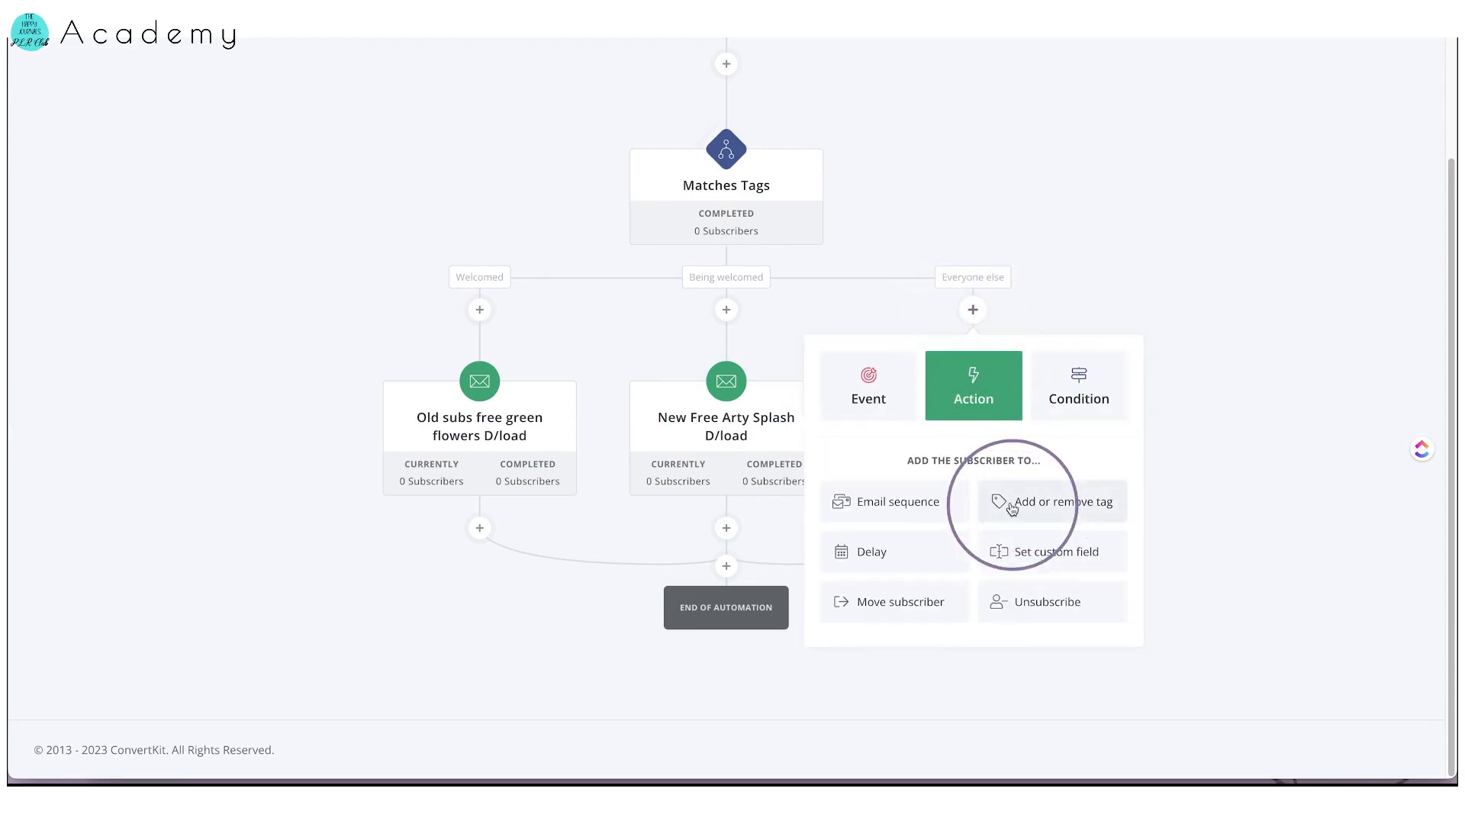
left_click(967, 313)
left_click(966, 314)
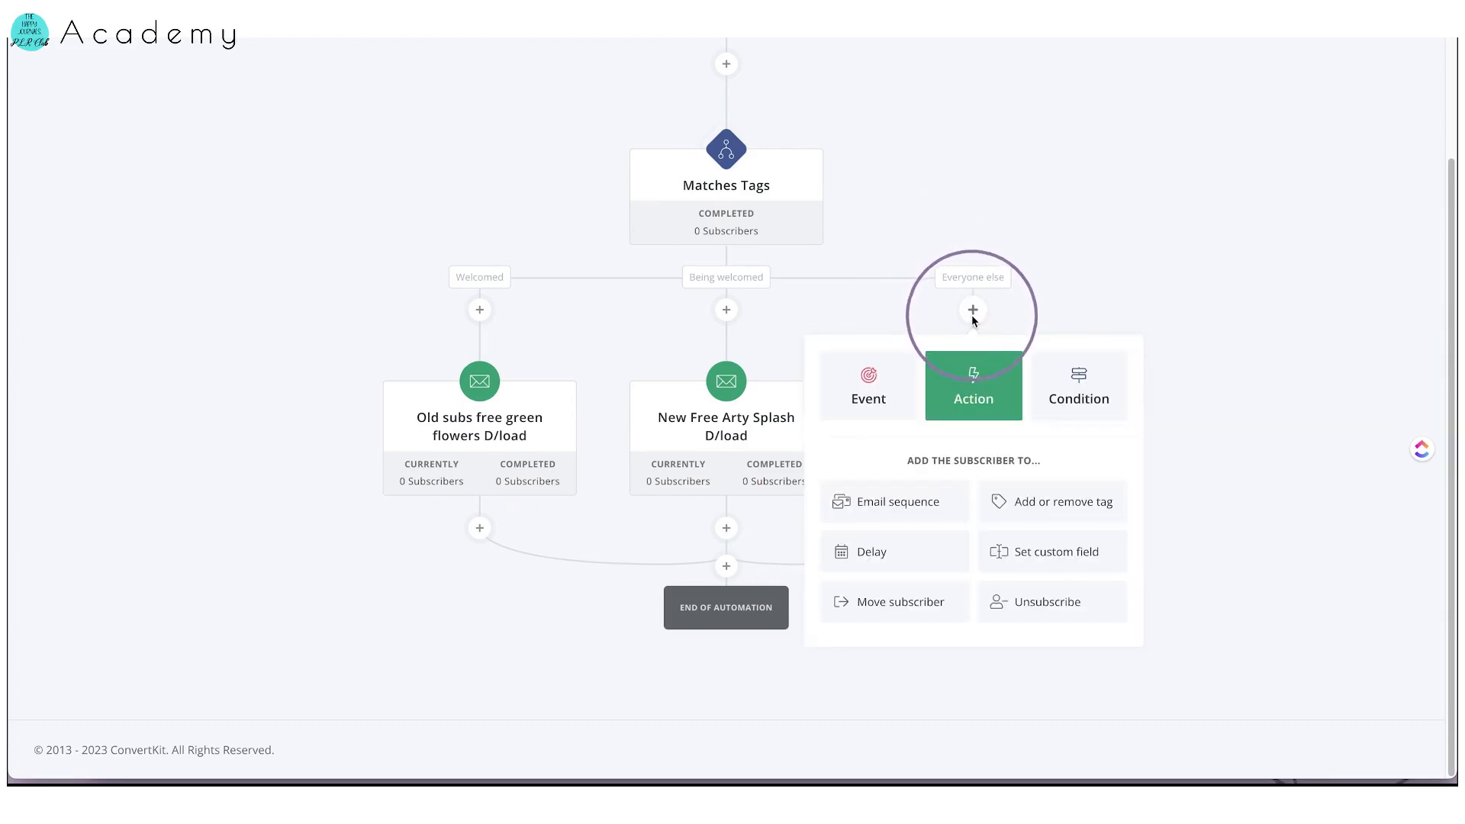
left_click(1024, 505)
type("bei")
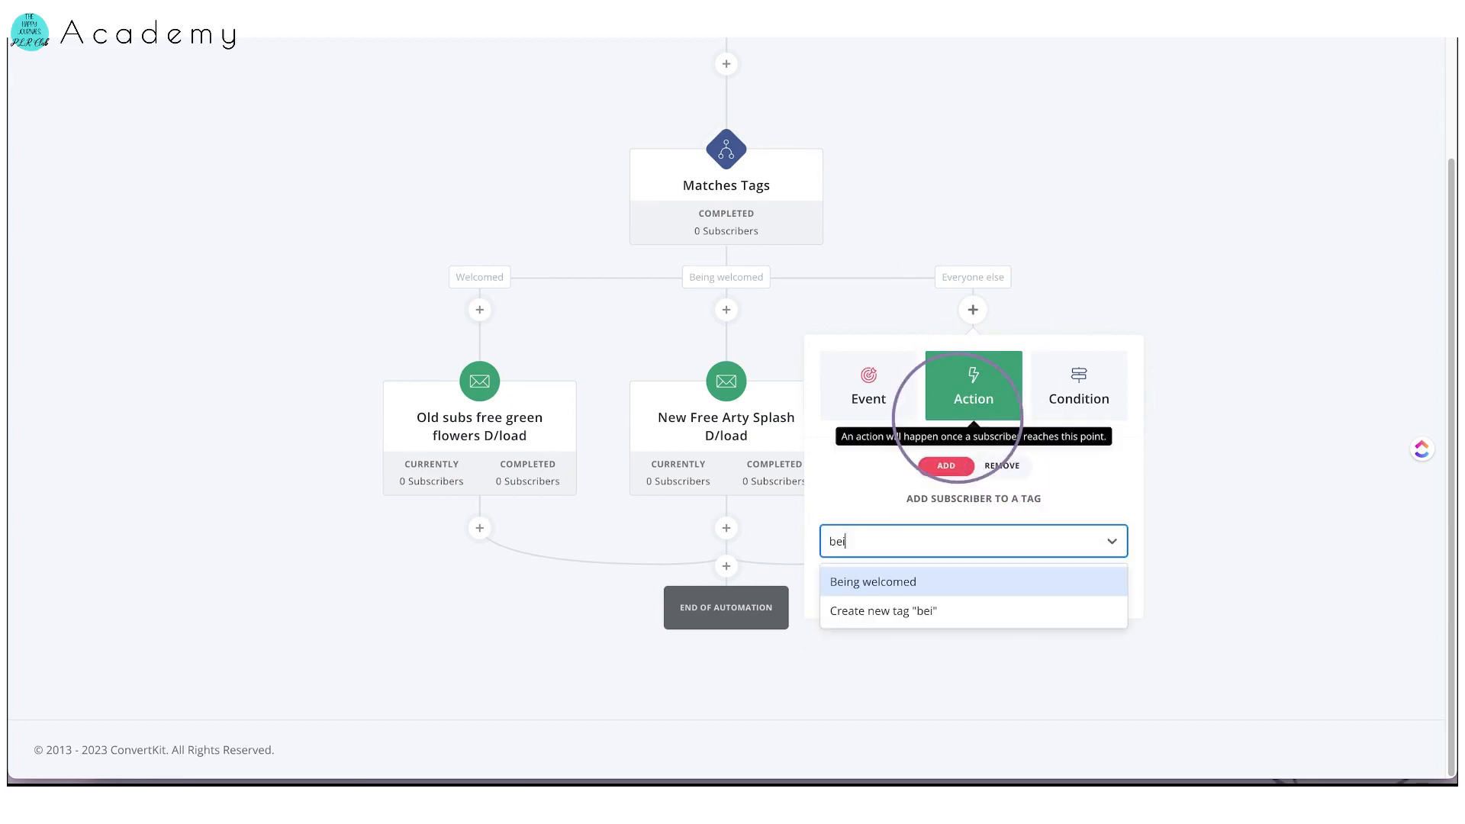
left_click(940, 591)
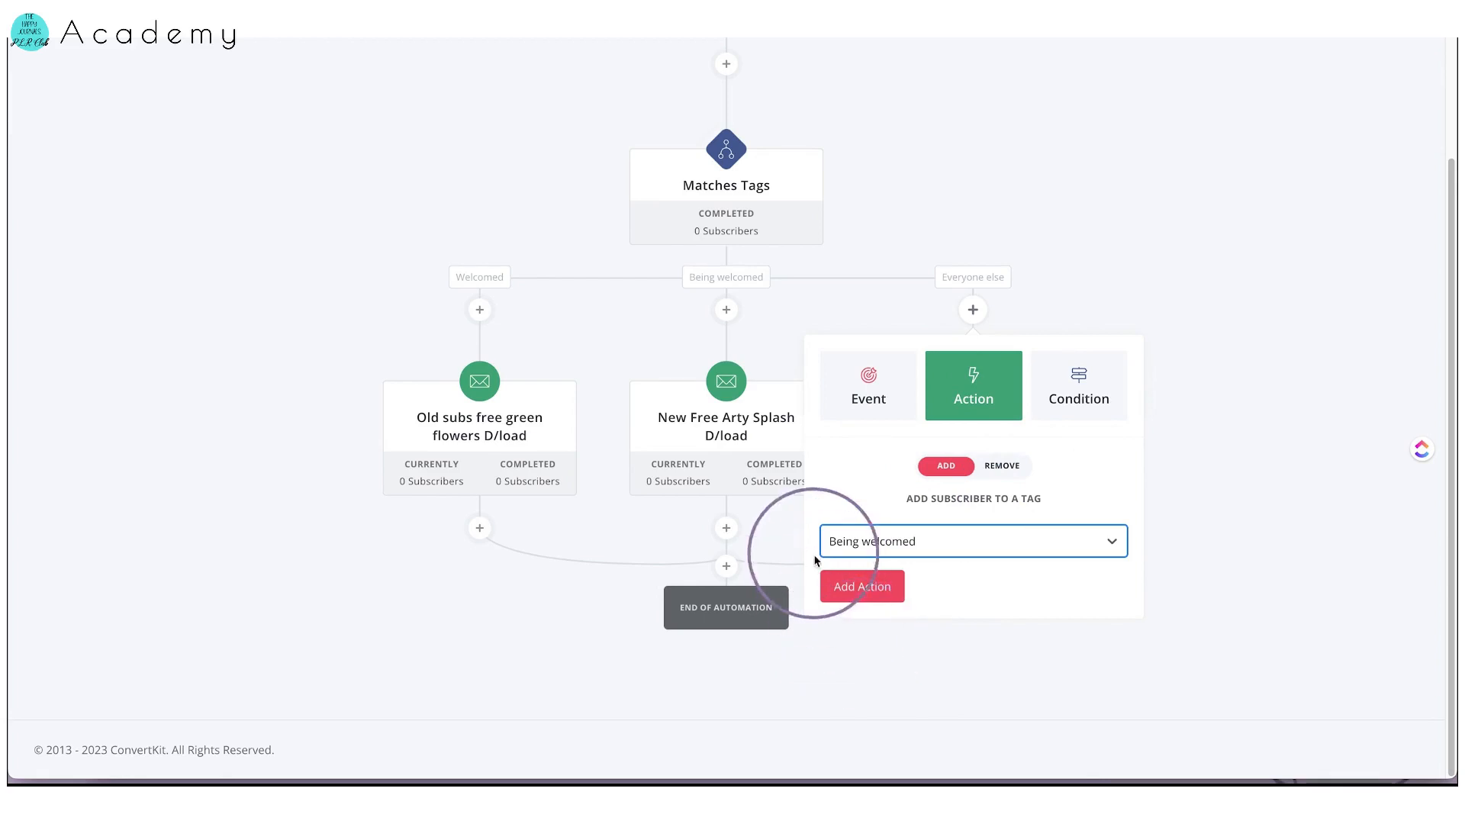
left_click(845, 600)
left_click(849, 601)
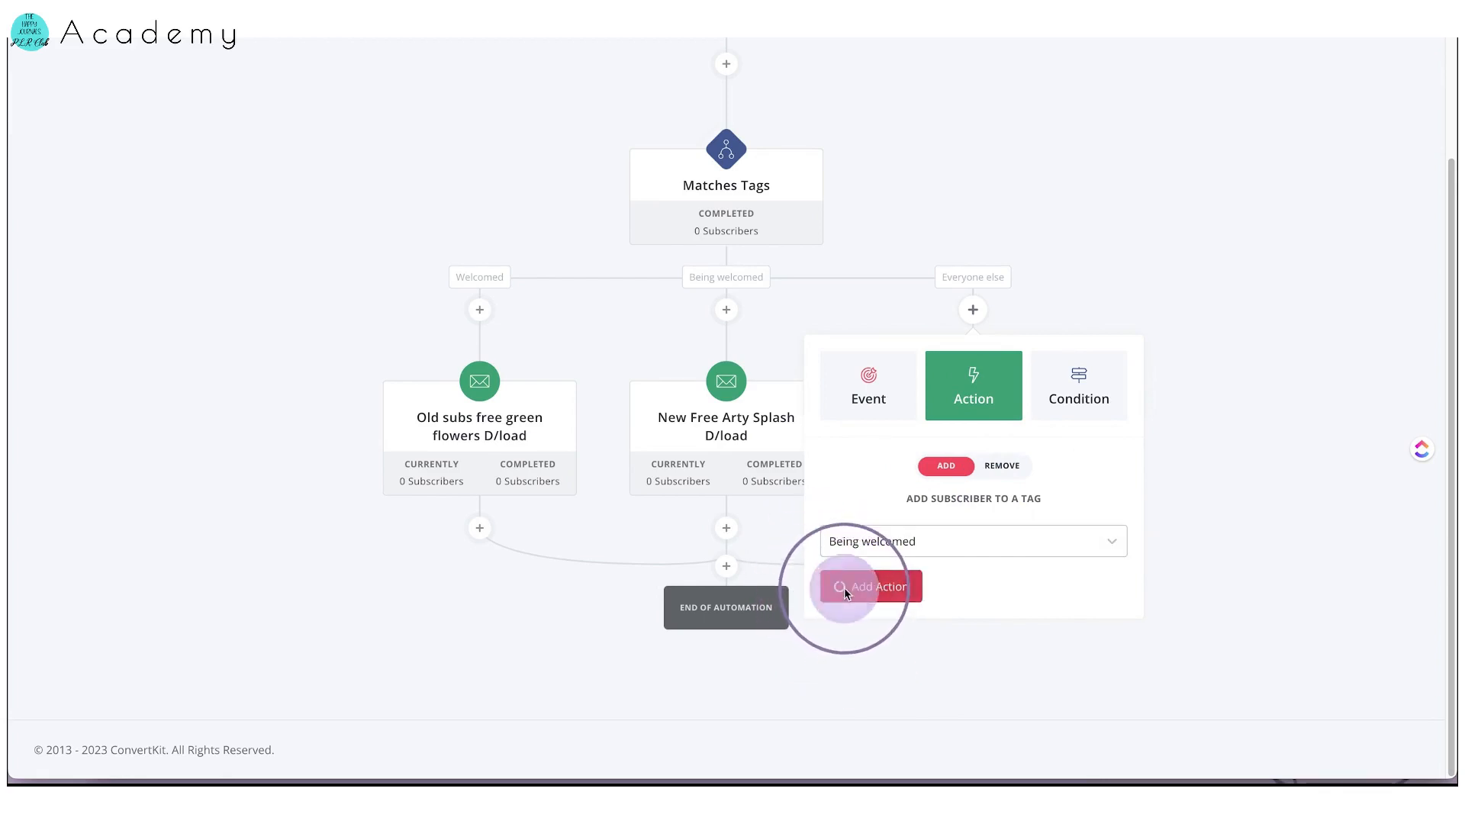
- Below the "Being welcomed" tag action, add an email sequence action using "New Free Arty Splash D/load"
left_click(973, 509)
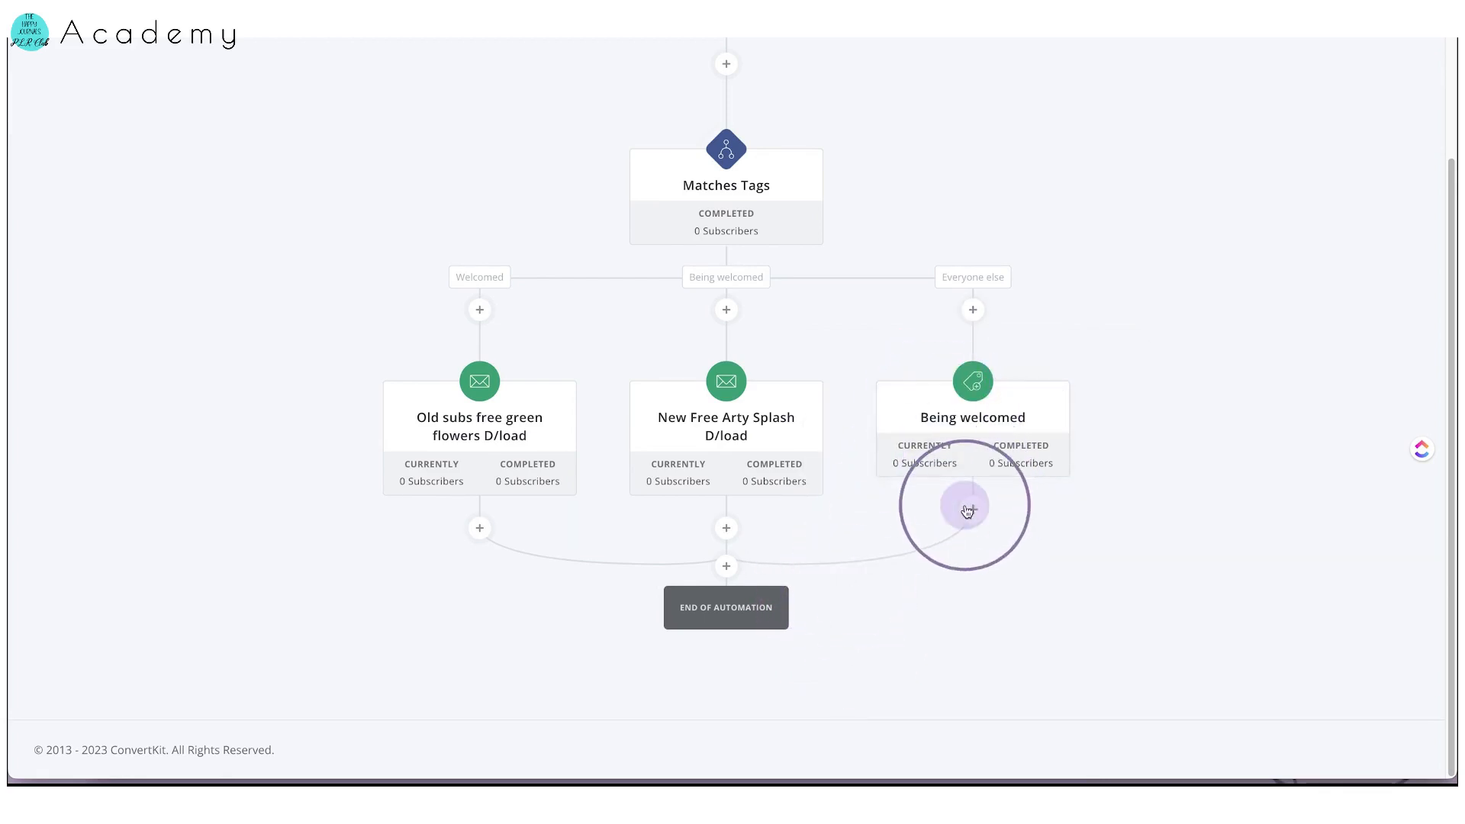
left_click(925, 696)
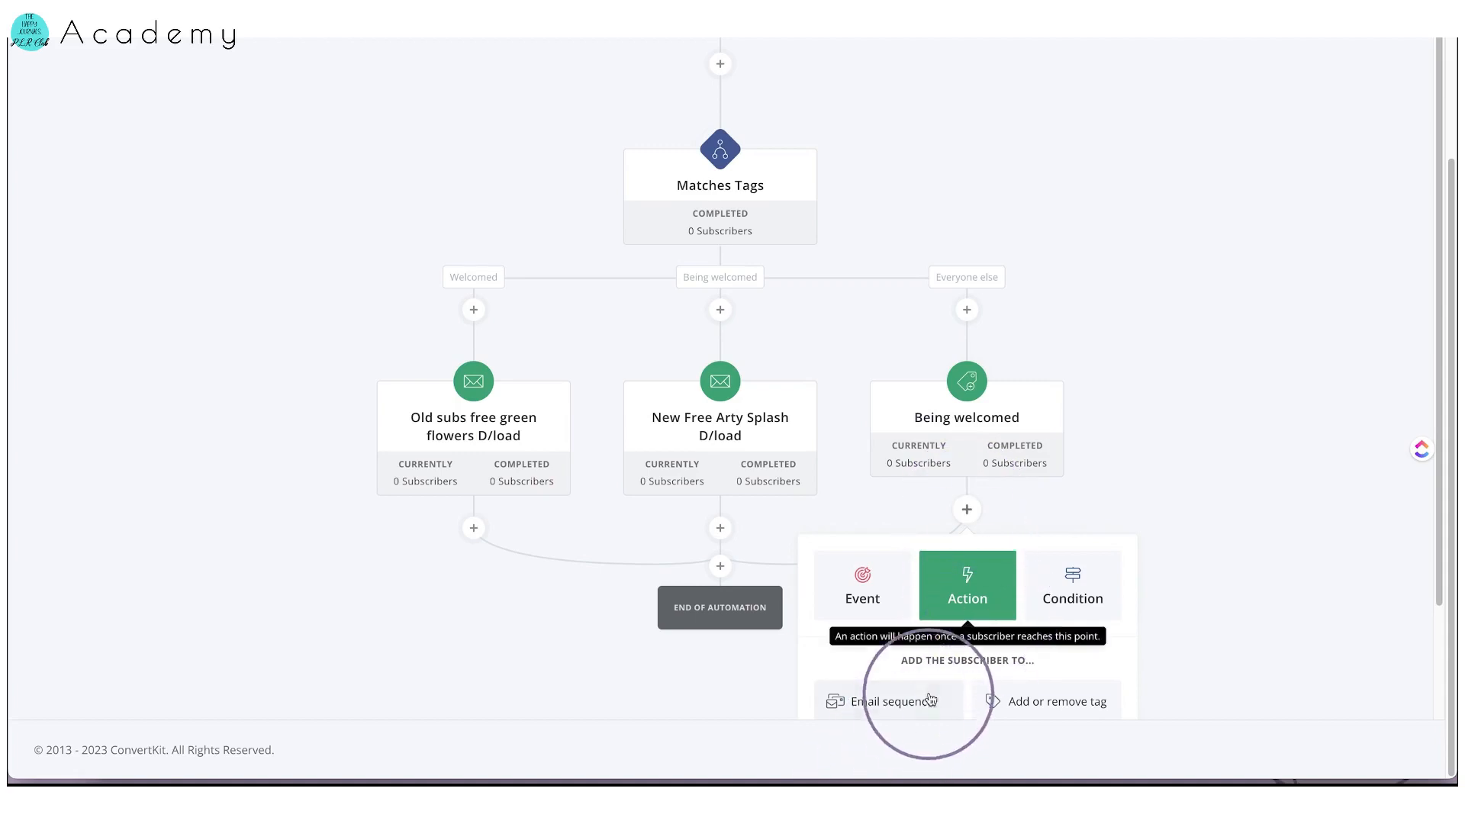
scroll(909, 593, "down", 2)
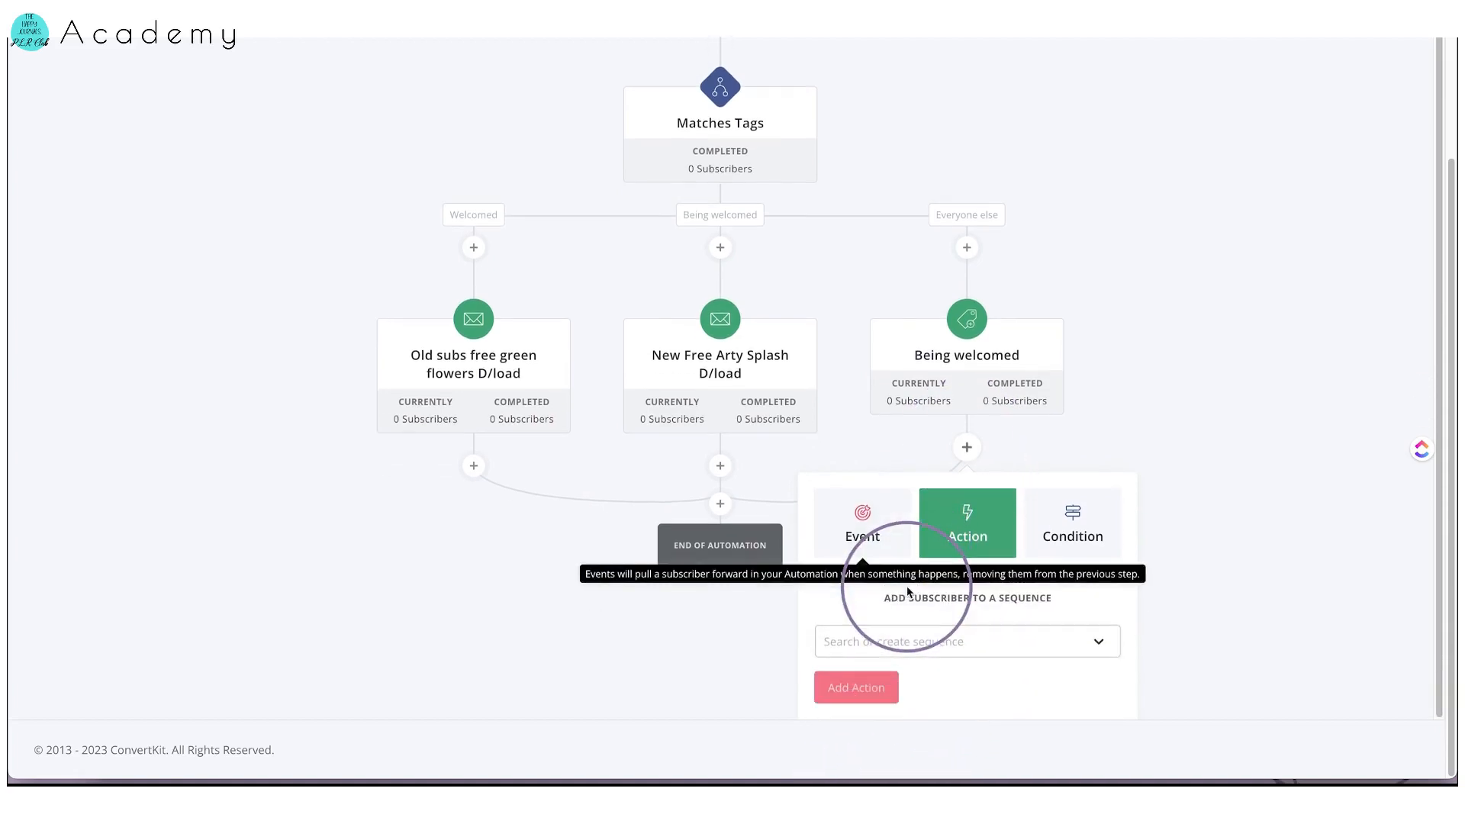
left_click(904, 648)
type("new")
left_click(871, 730)
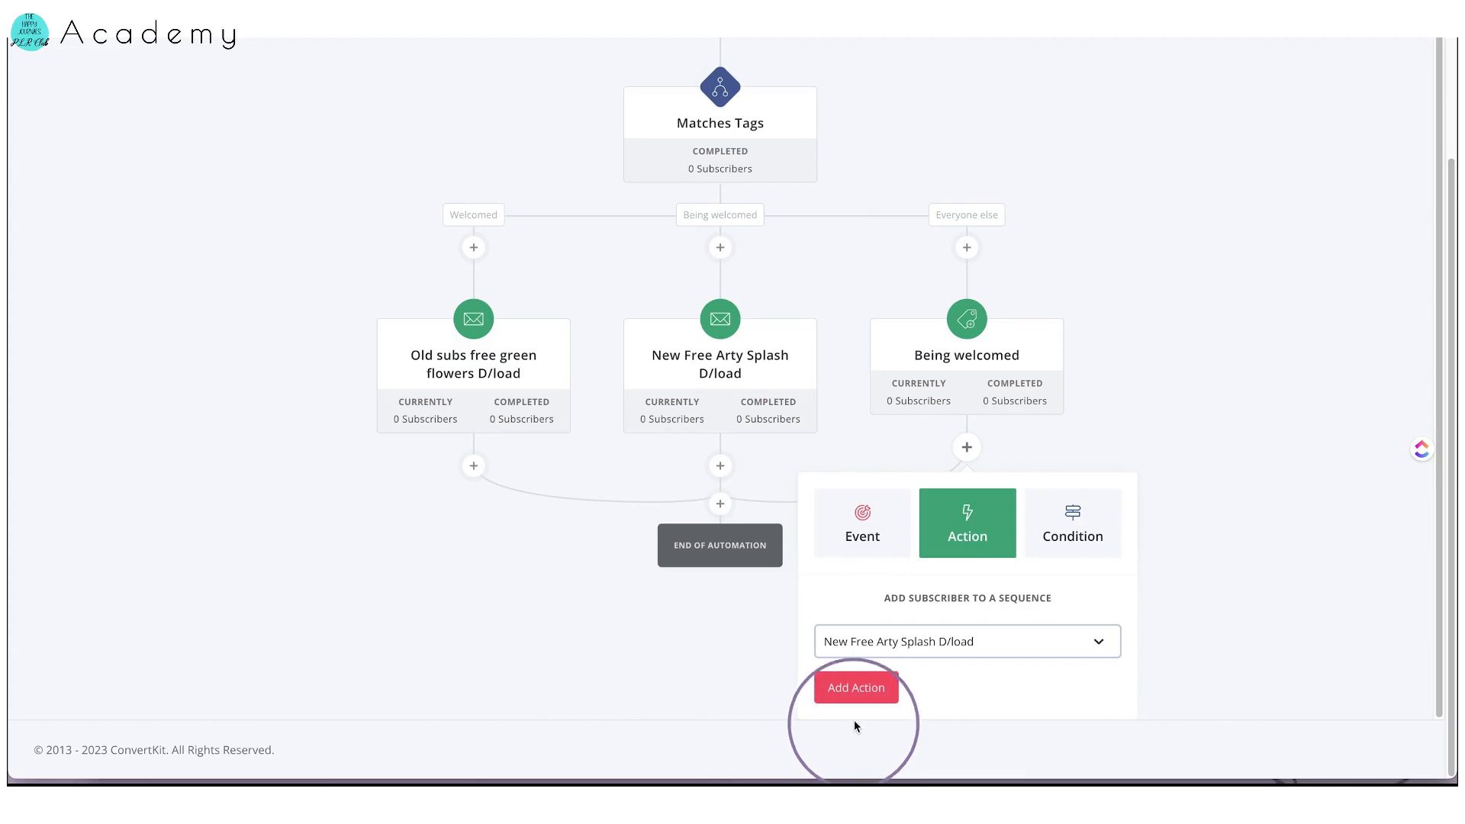
left_click(834, 695)
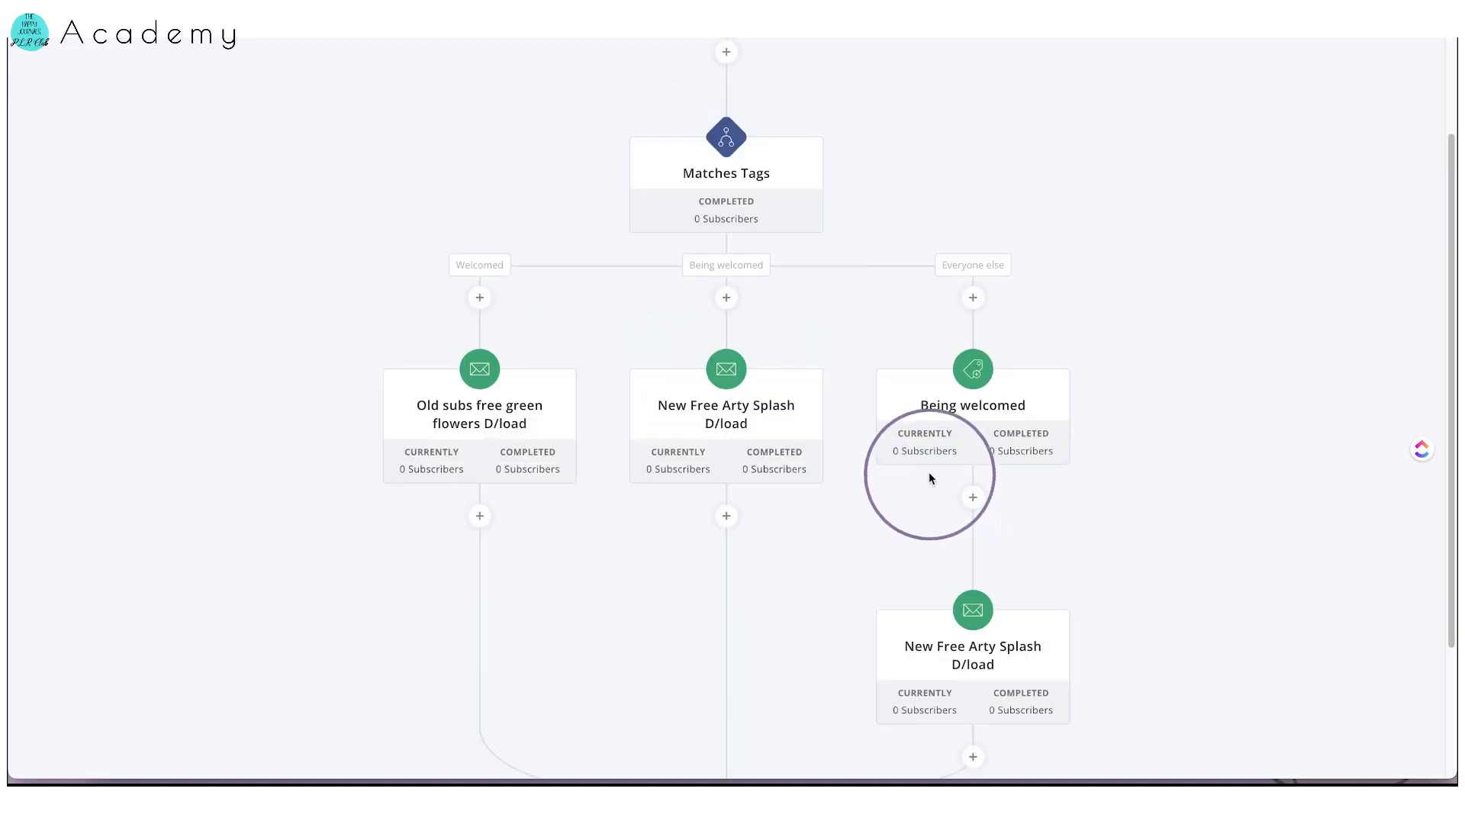
- Below the download sequence in the "Everyone else" path, add an email sequence action using "Welcome > Freebie Vault"
mouse_move(920, 437)
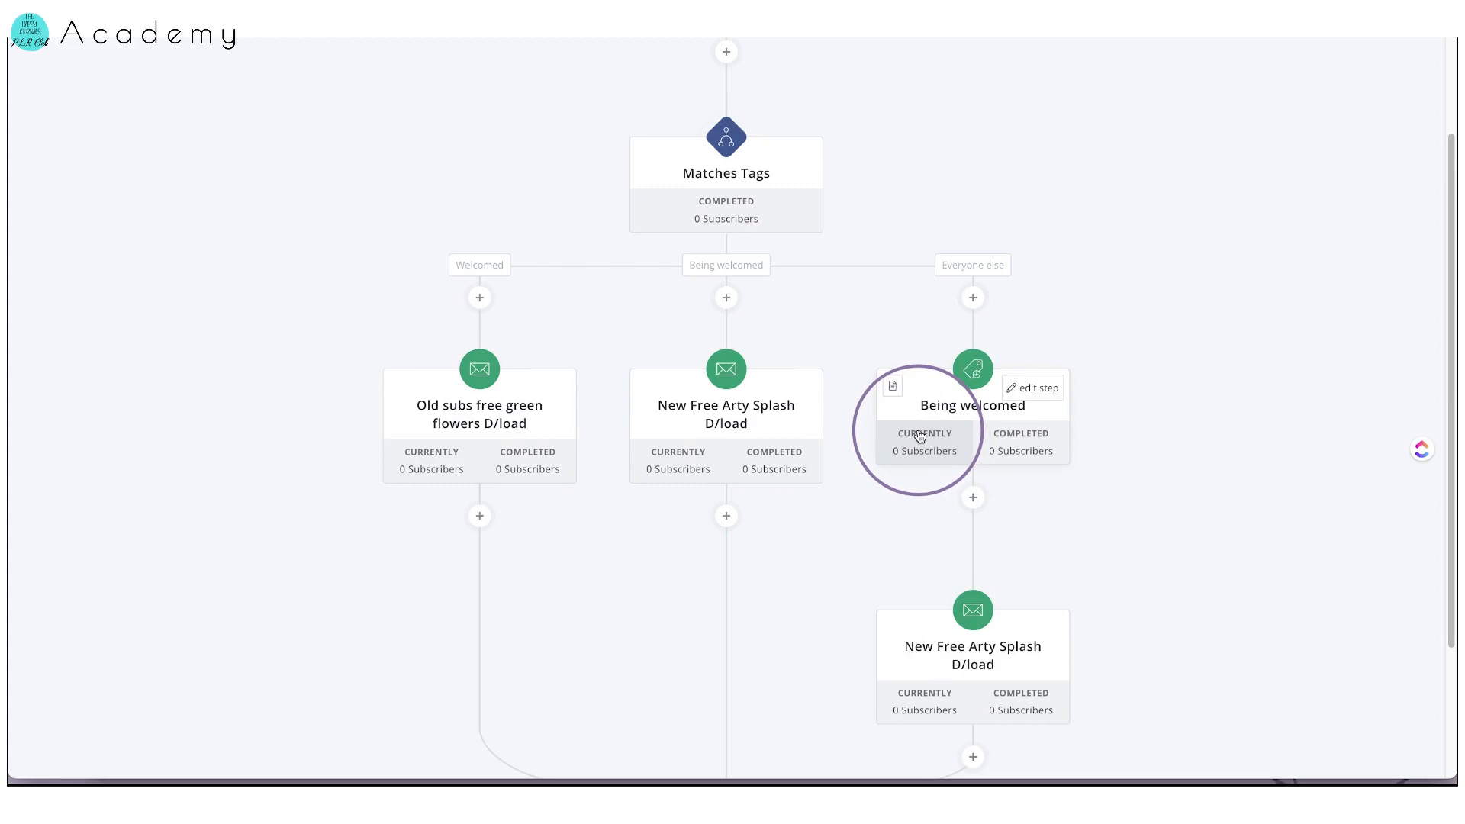
scroll(920, 437, "down", 3)
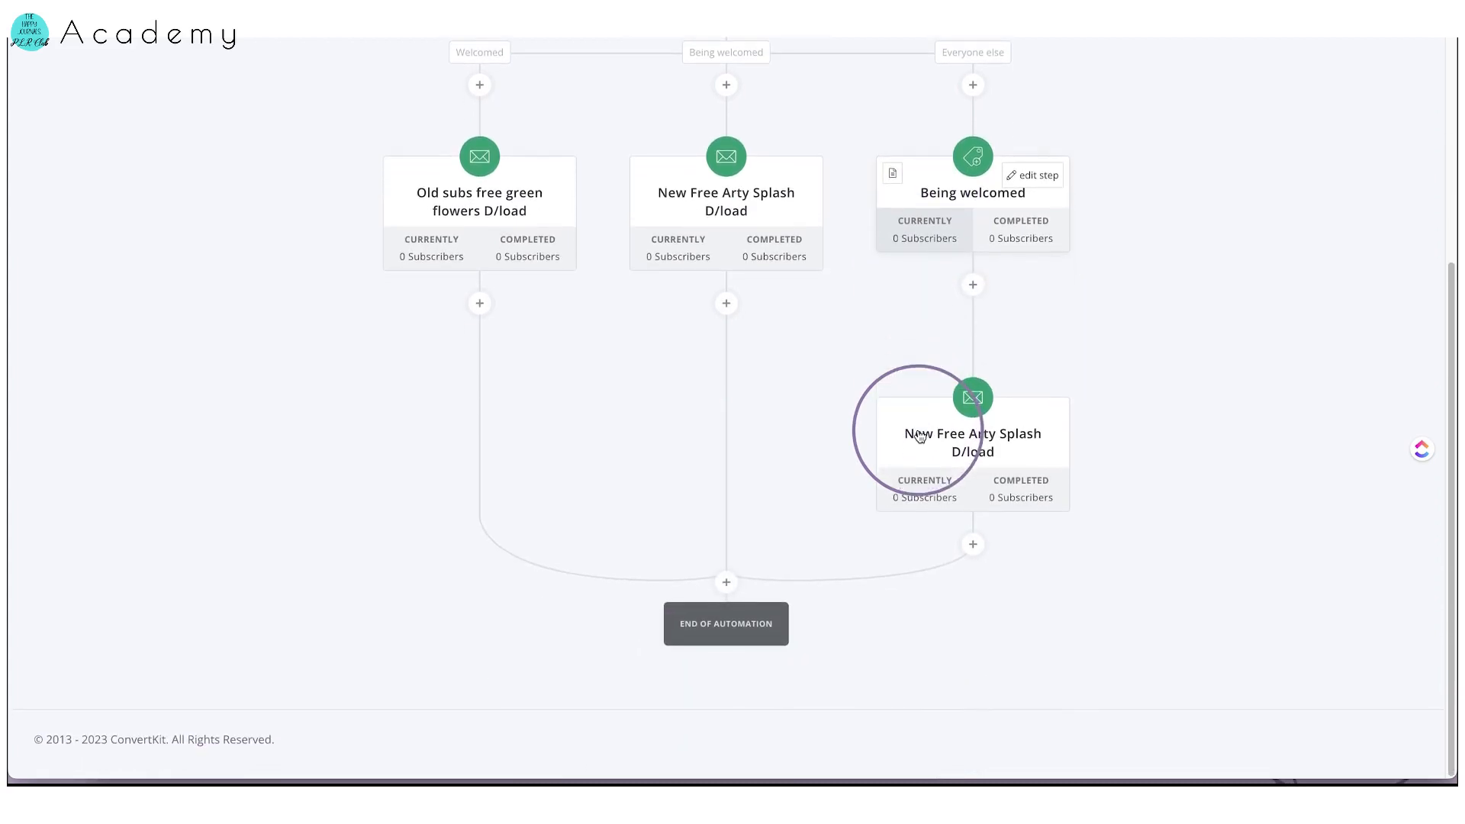
left_click(967, 565)
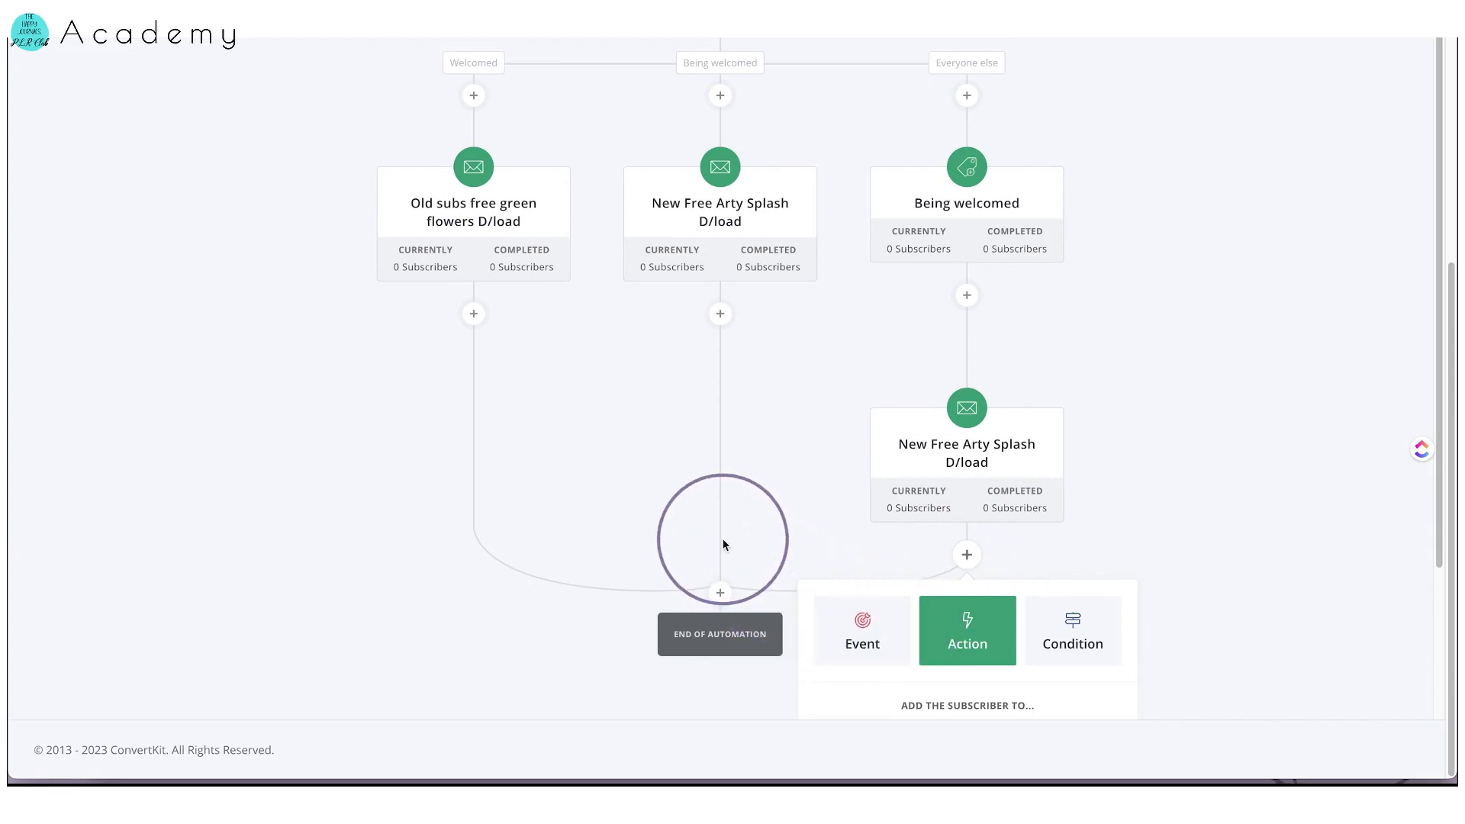
scroll(724, 545, "down", 3)
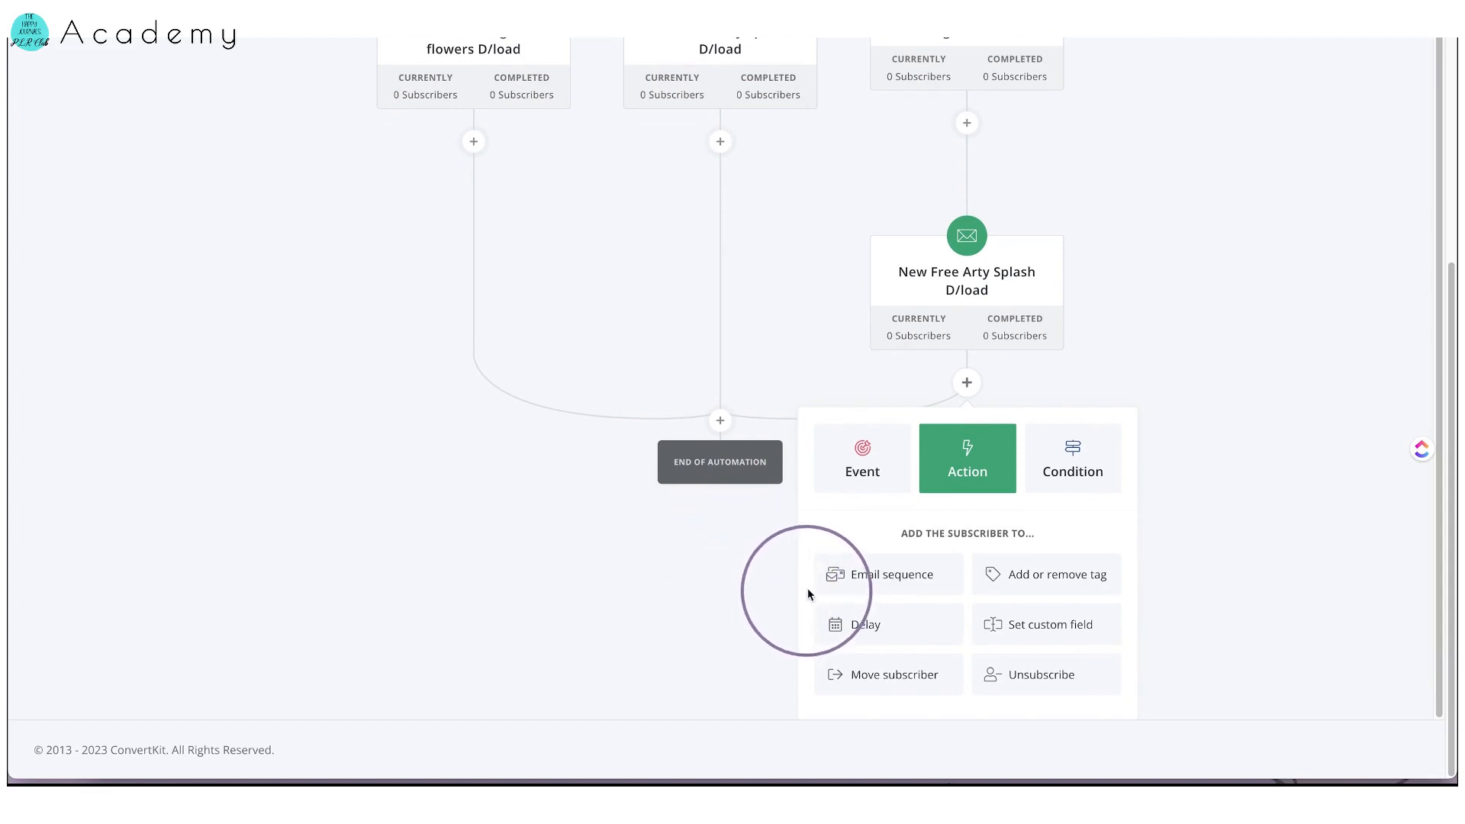
left_click(834, 574)
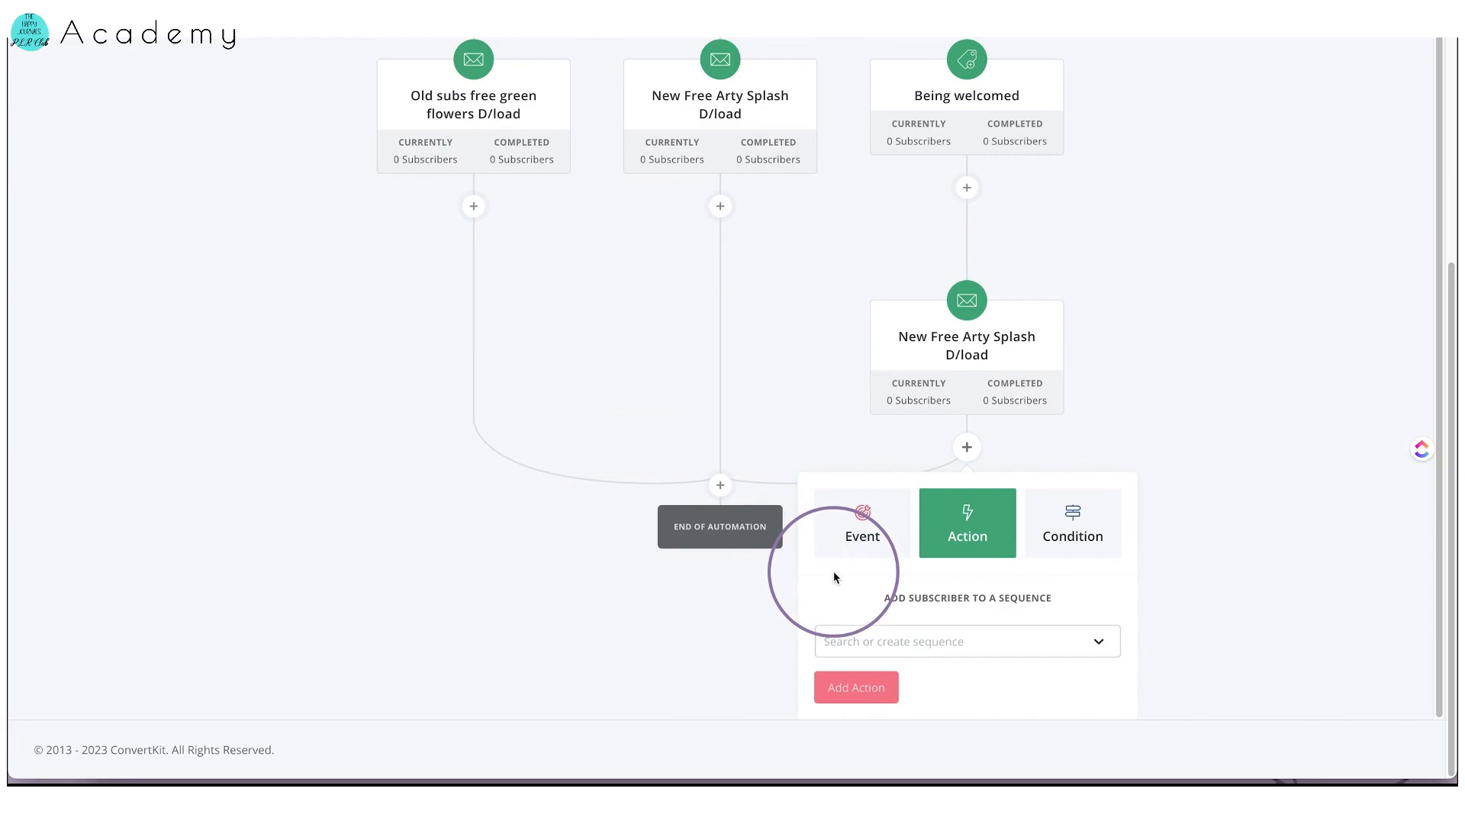
left_click(839, 642)
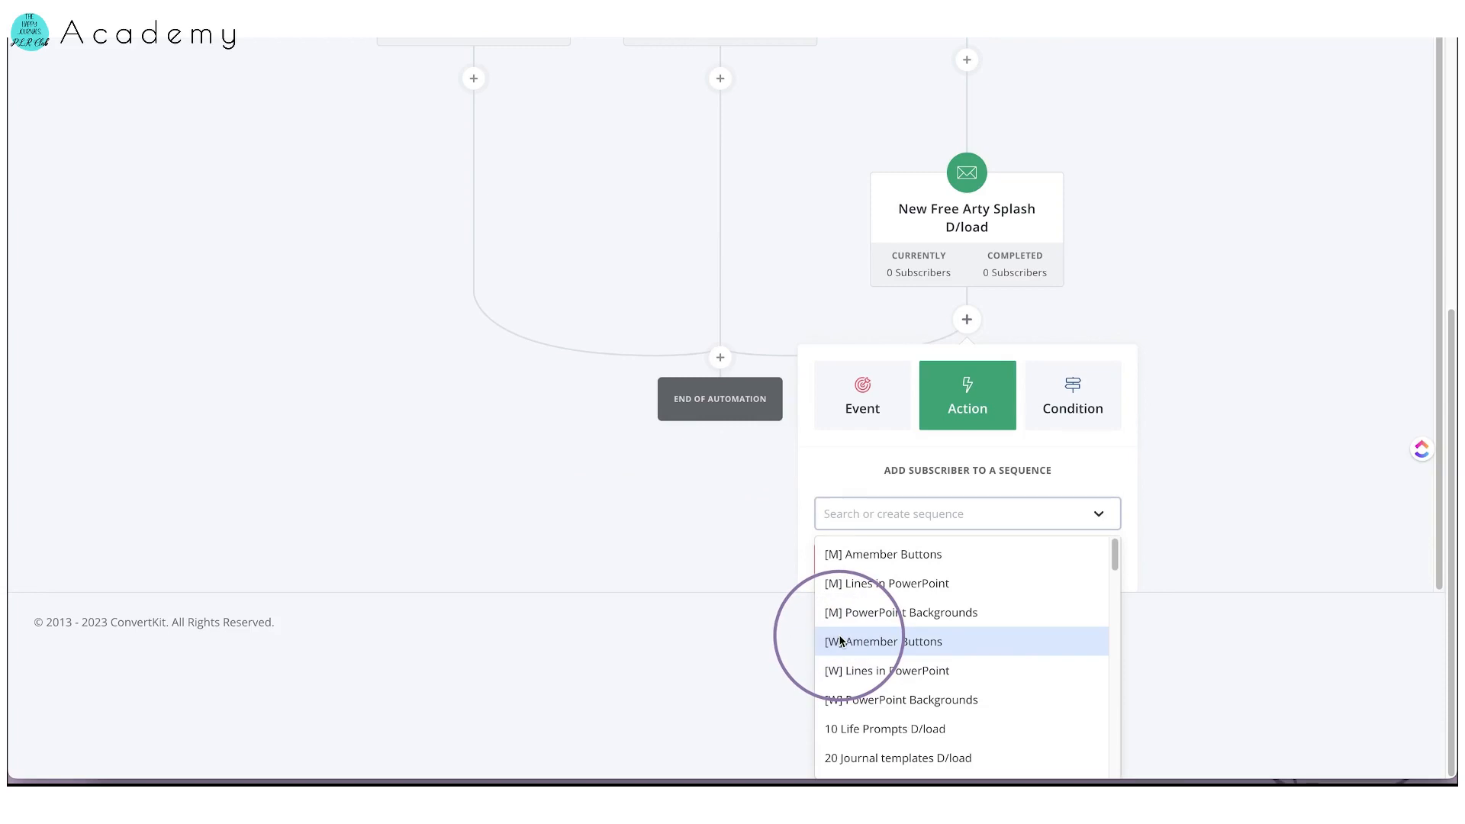
type("f")
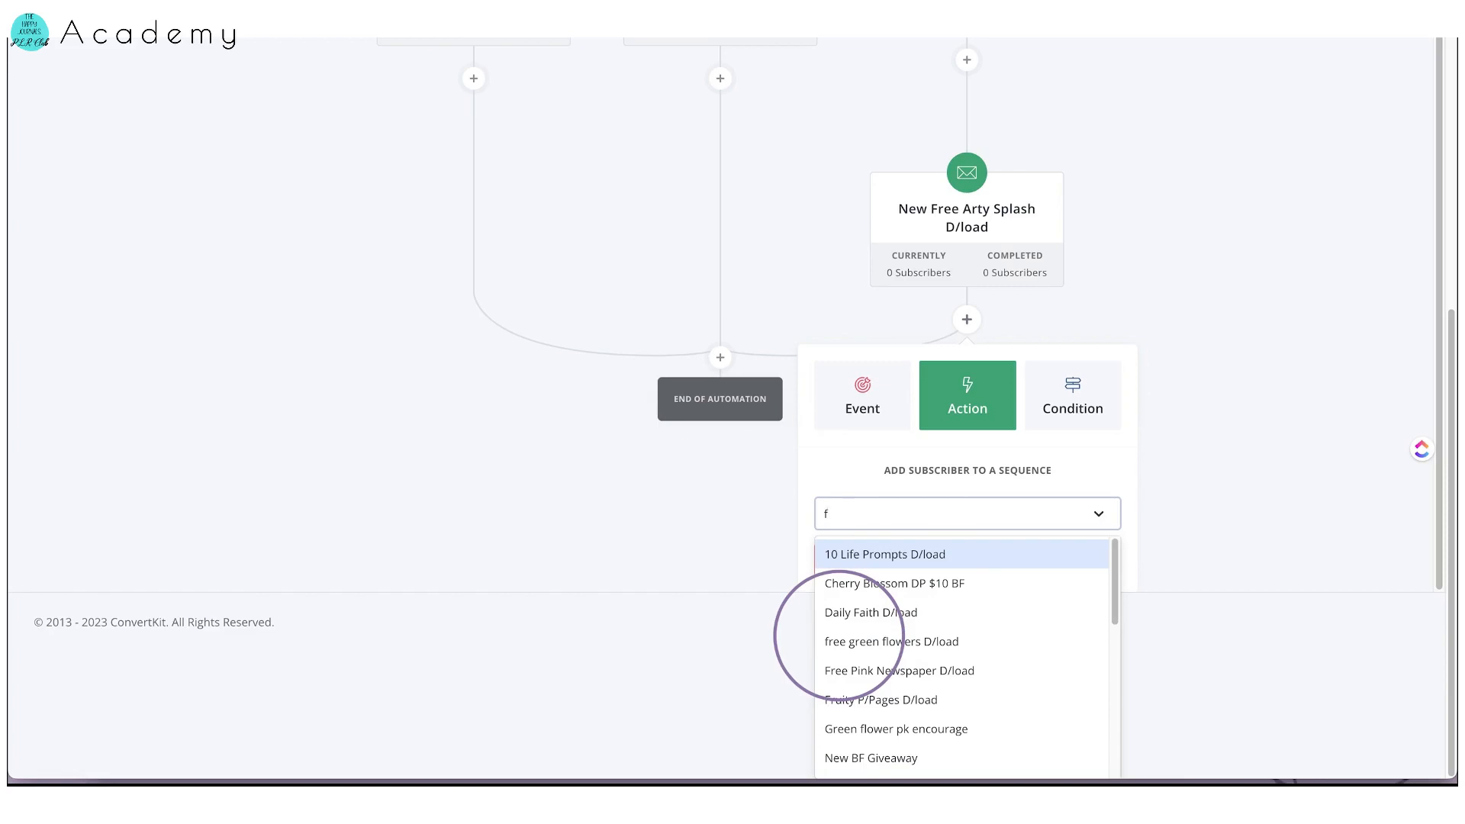
type("r")
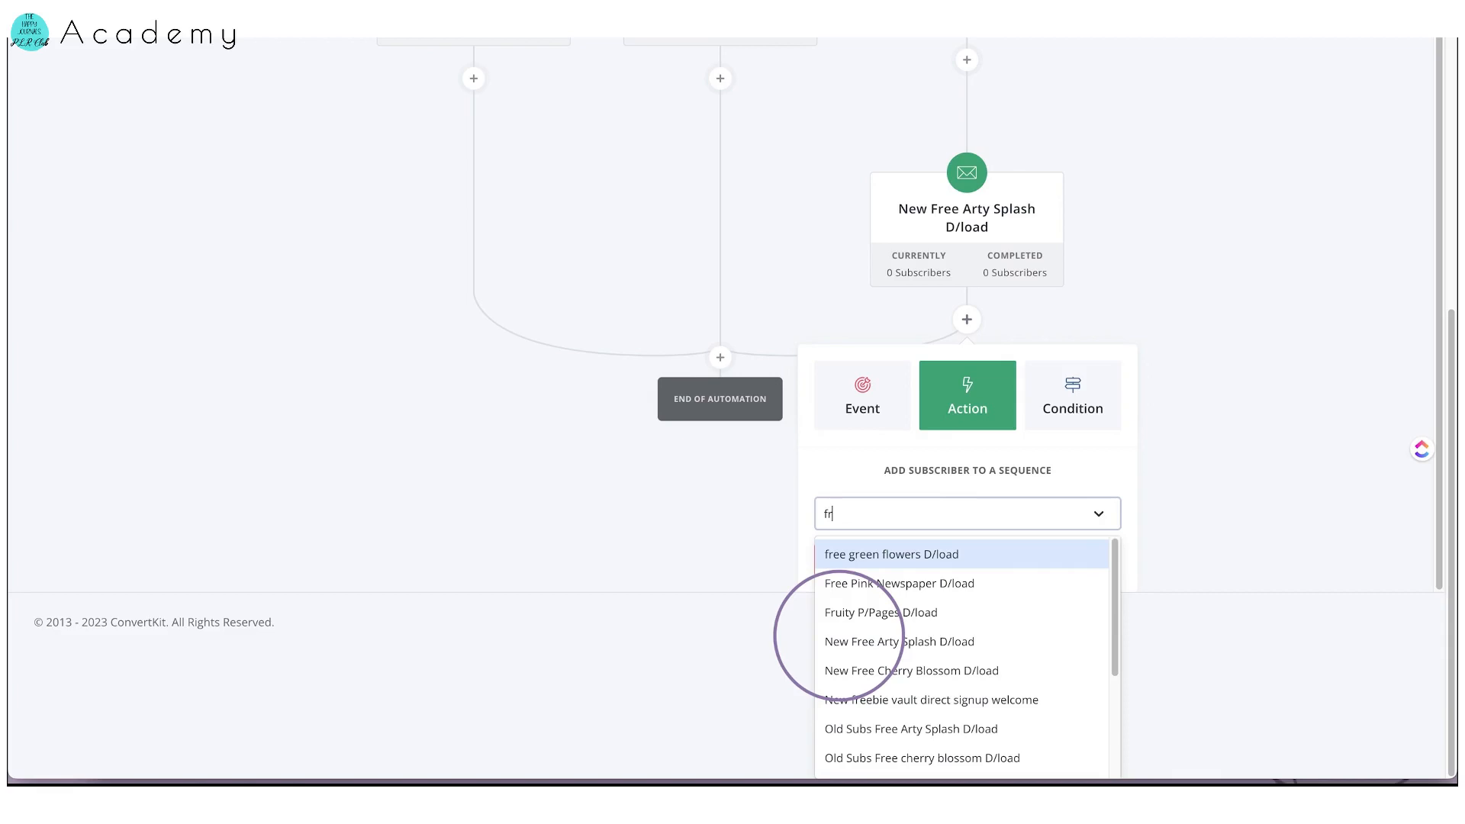
type("e")
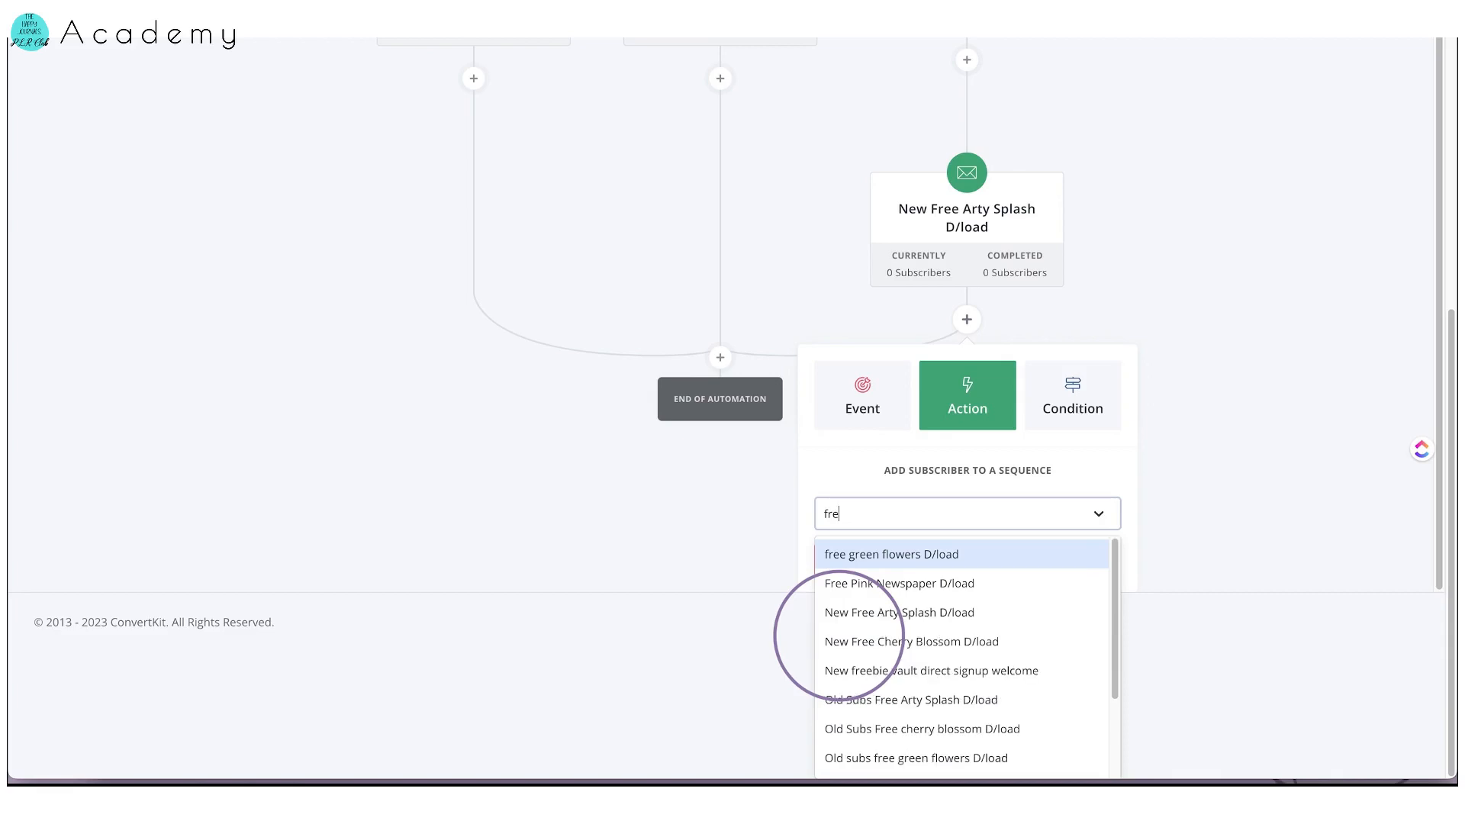
type("b")
left_click(848, 733)
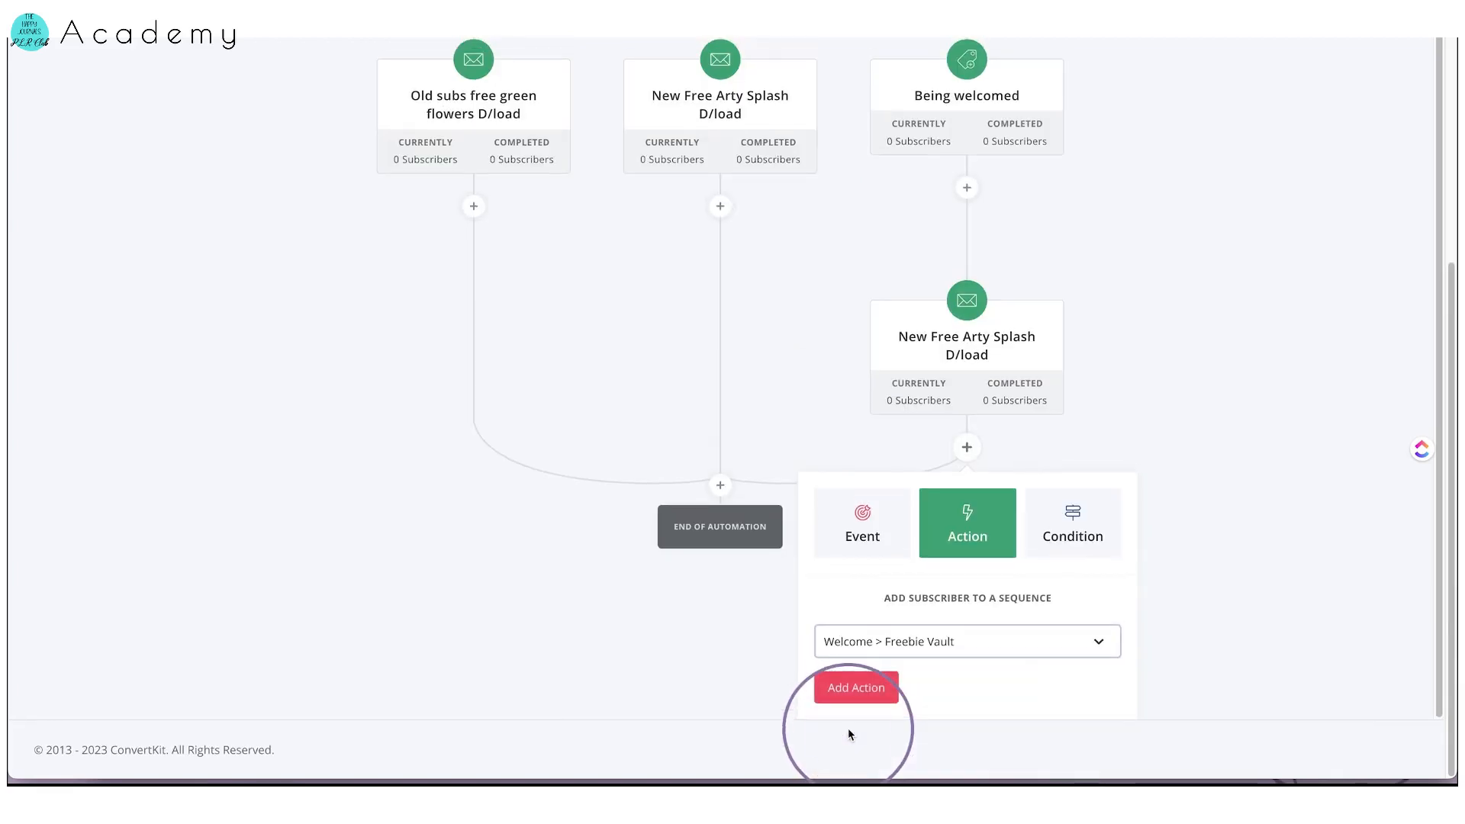
left_click(836, 695)
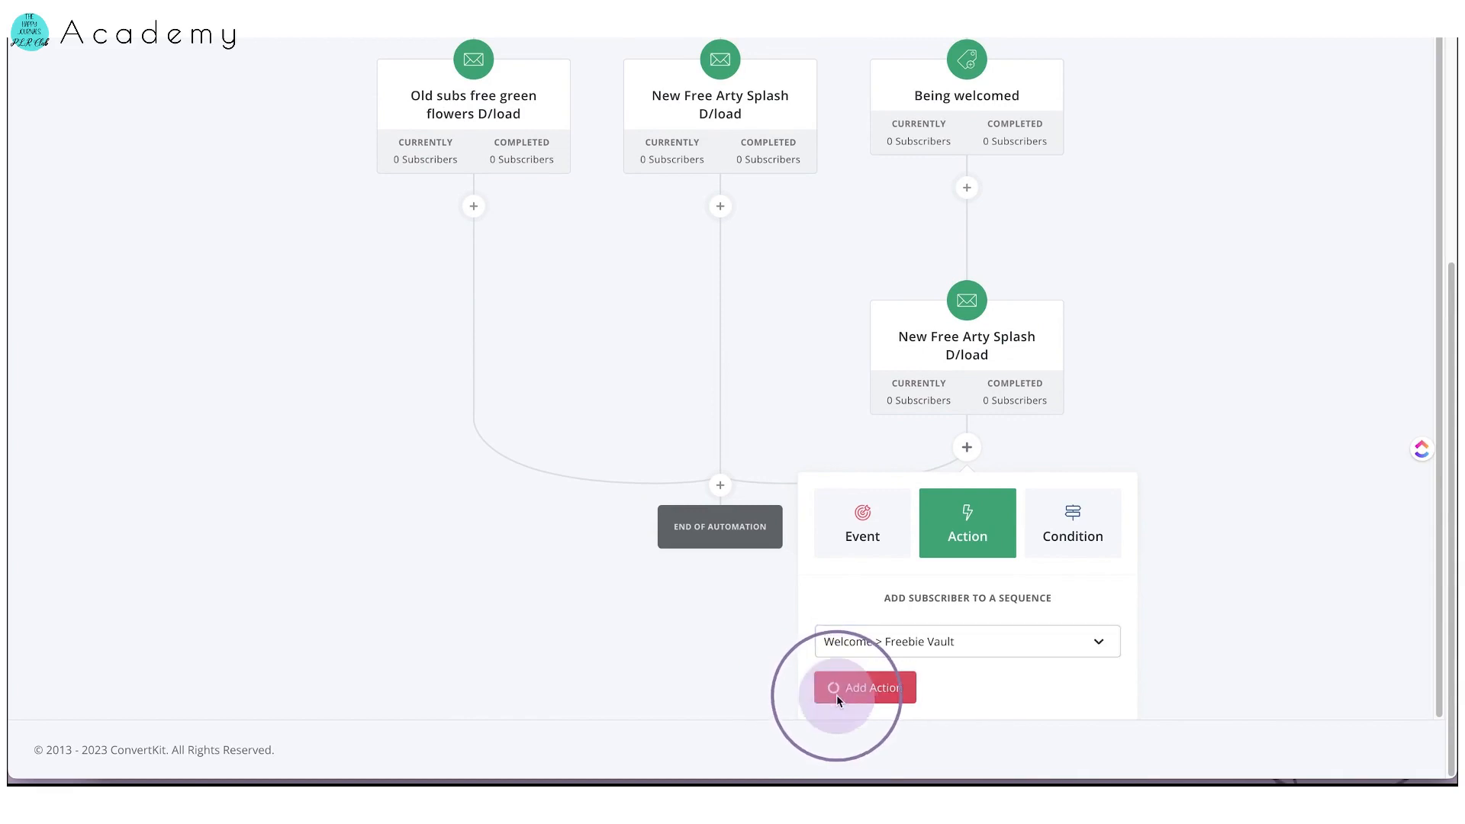
- Open the "Welcome > Freebie Vault" sequence and examine the send delay and text of the "after watching this tutorial..." email
scroll(763, 535, "down", 5)
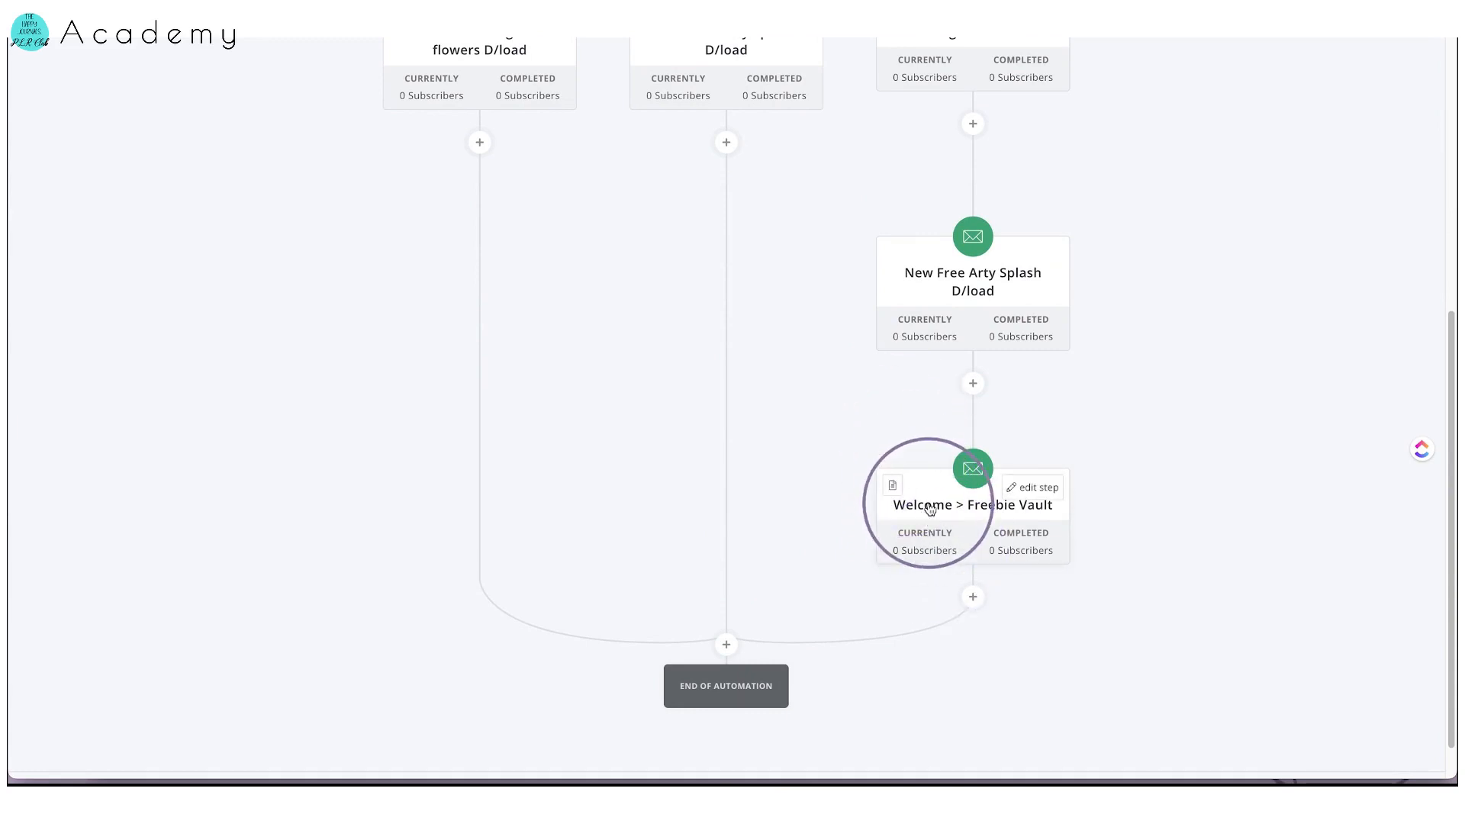
left_click(971, 475)
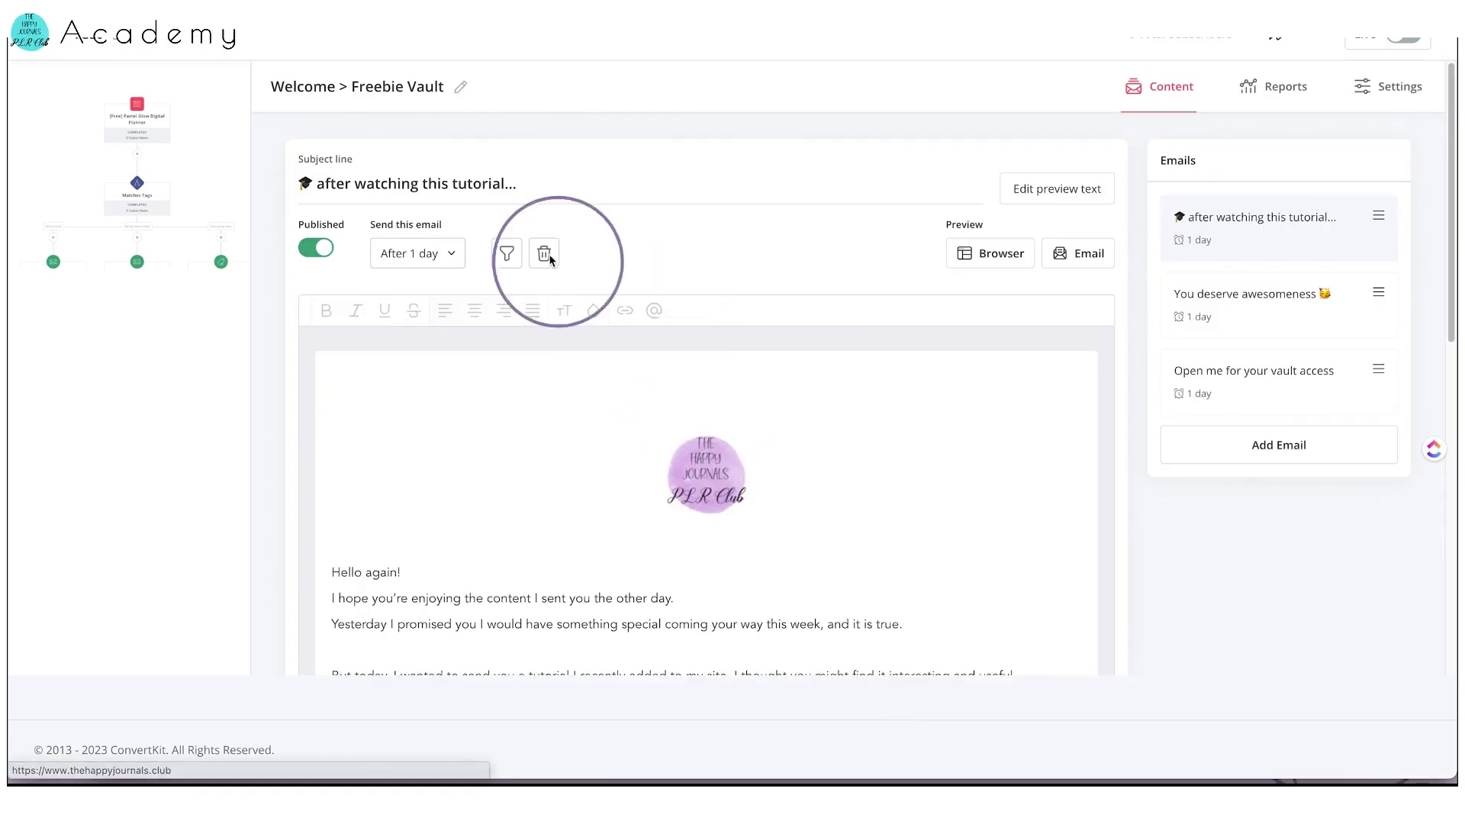
left_click(449, 259)
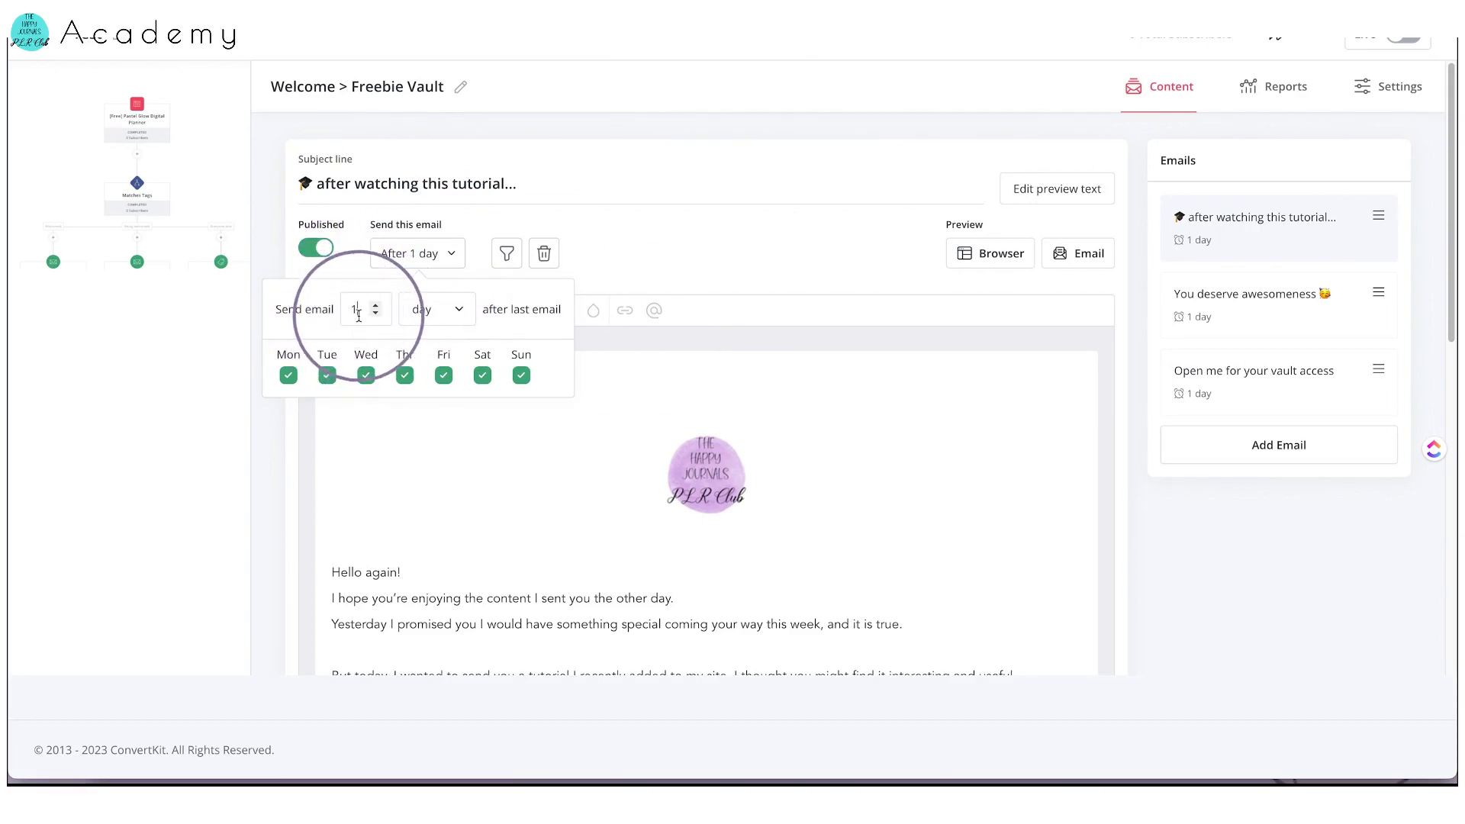
scroll(371, 308, "down", 4)
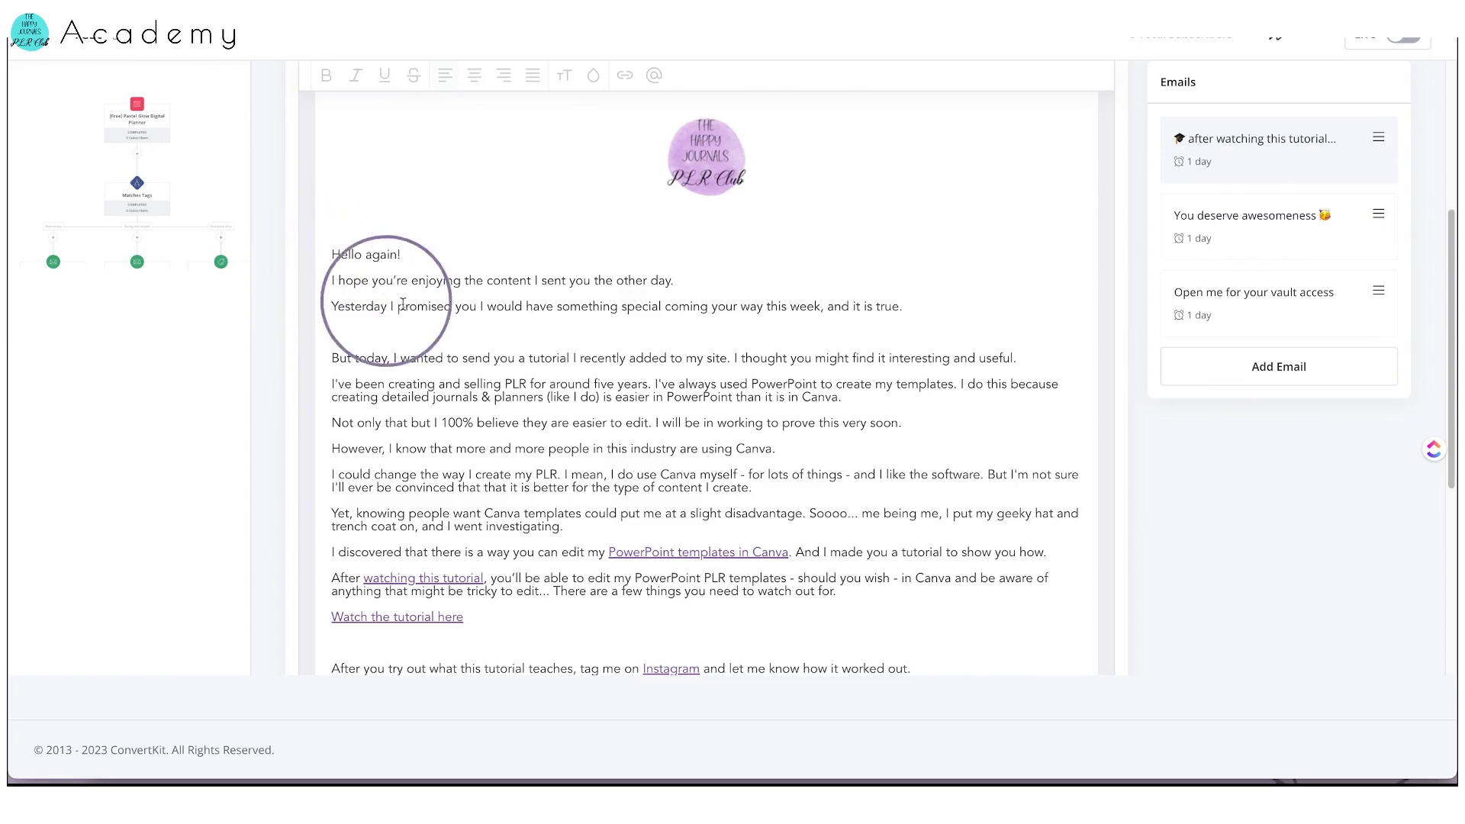
scroll(526, 281, "down", 3)
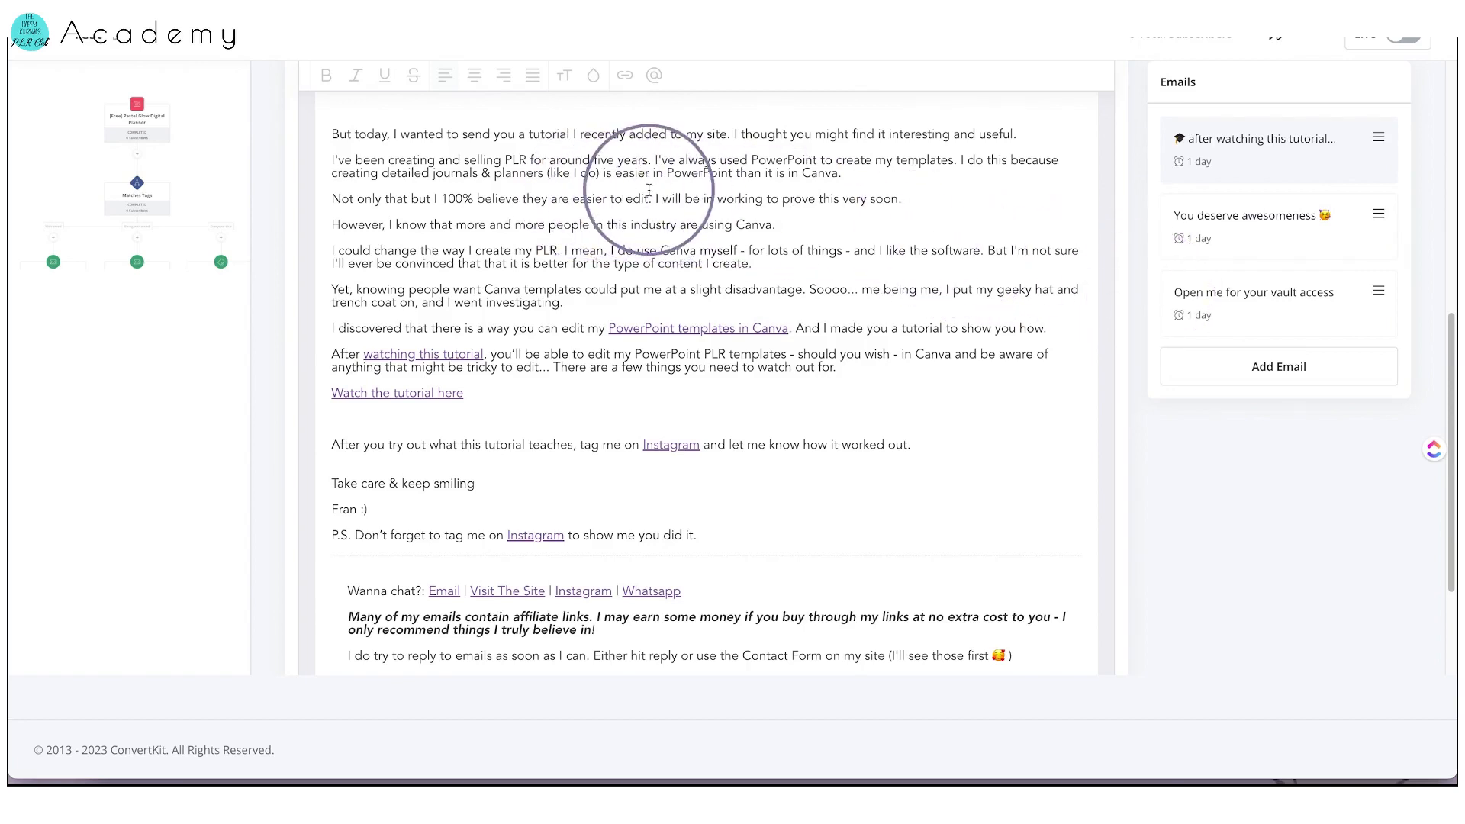
triple_click(512, 226)
left_click_drag(526, 246, 583, 270)
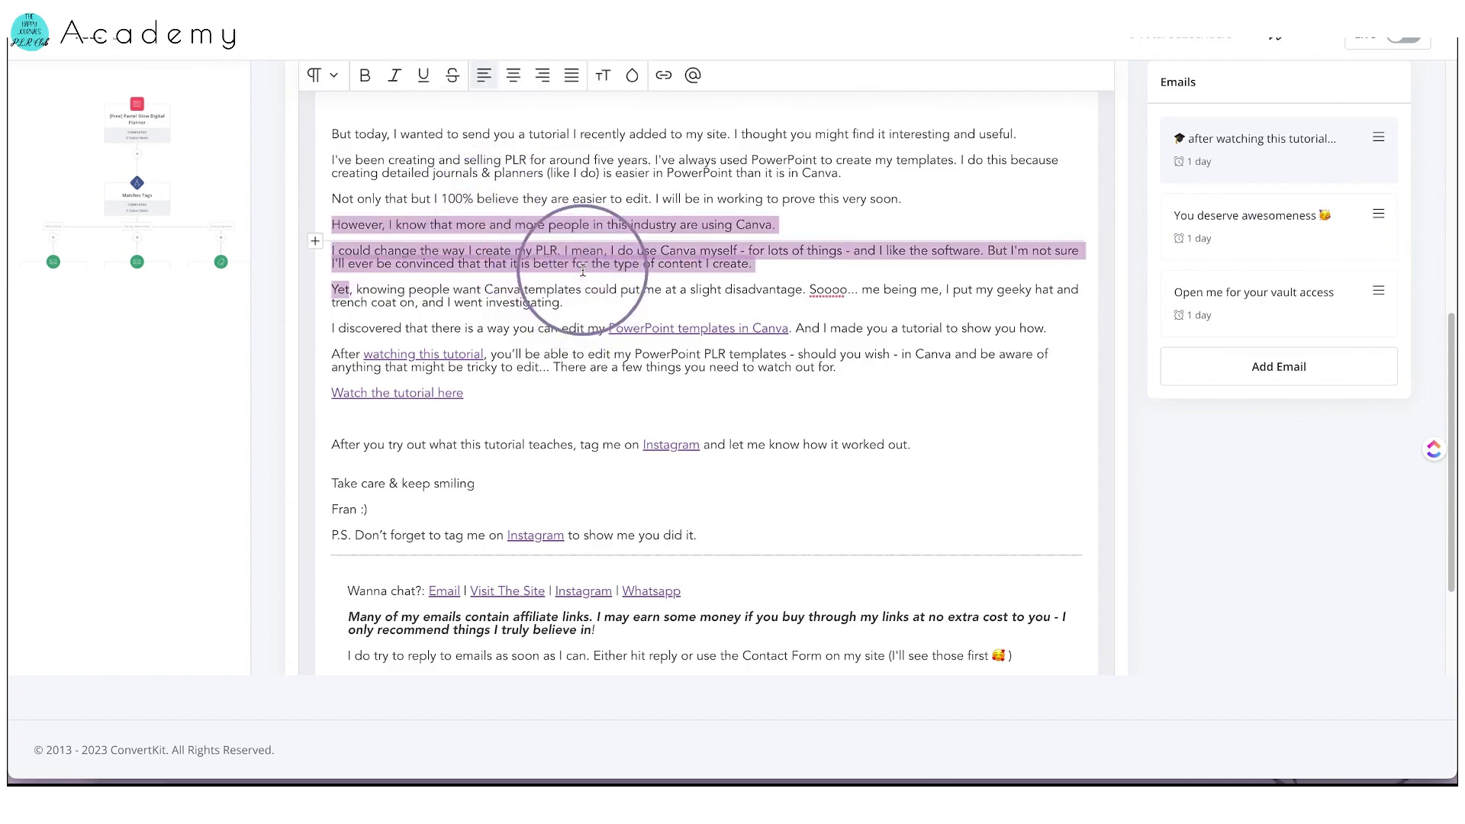
left_click(584, 265)
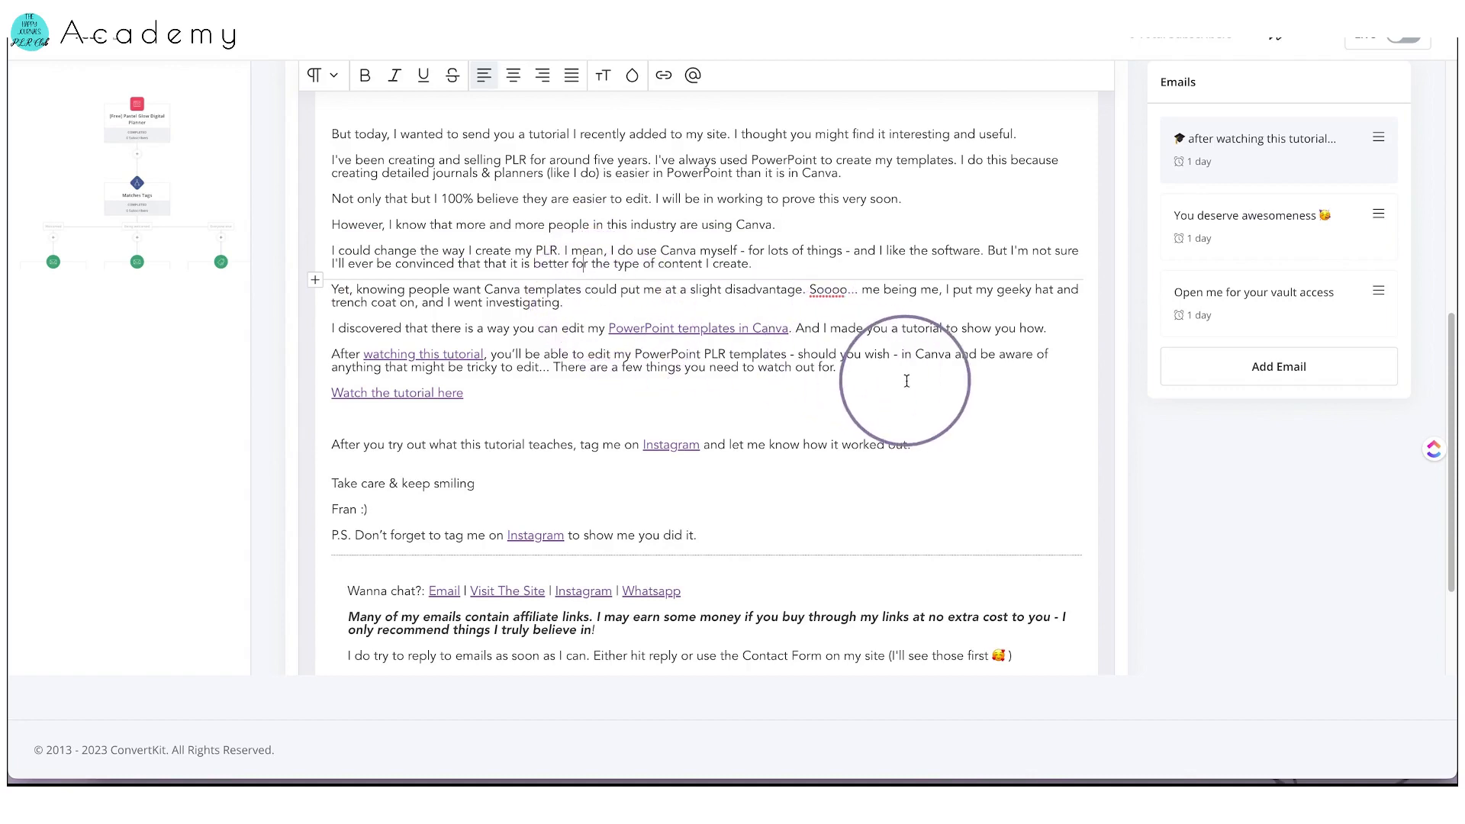
- Read through the "You deserve awesomeness" email, focusing on its reply request and the freebie vault paragraph
left_click(1181, 259)
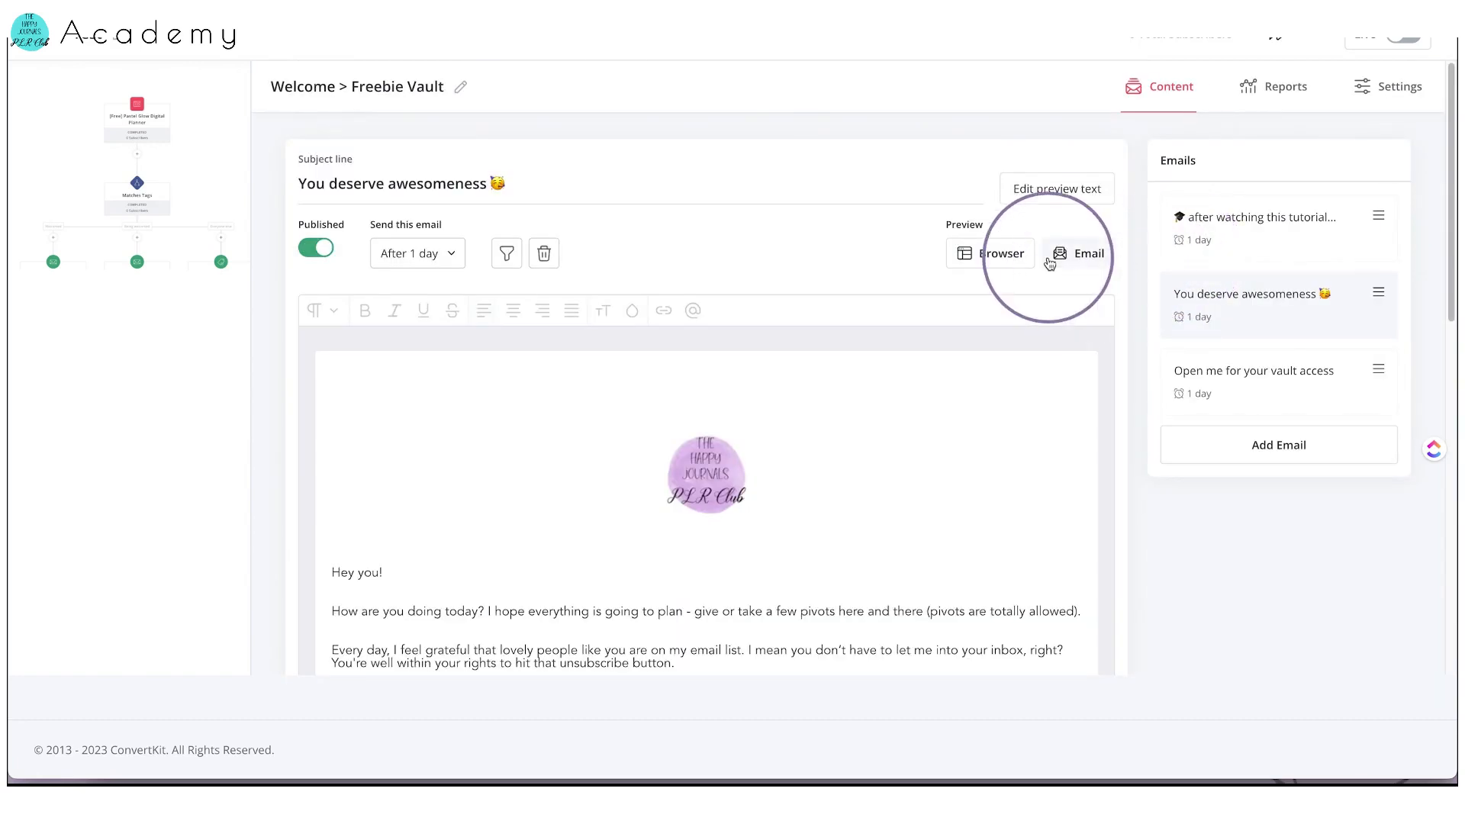
scroll(1050, 260, "down", 4)
scroll(1050, 248, "down", 7)
scroll(1047, 243, "up", 1)
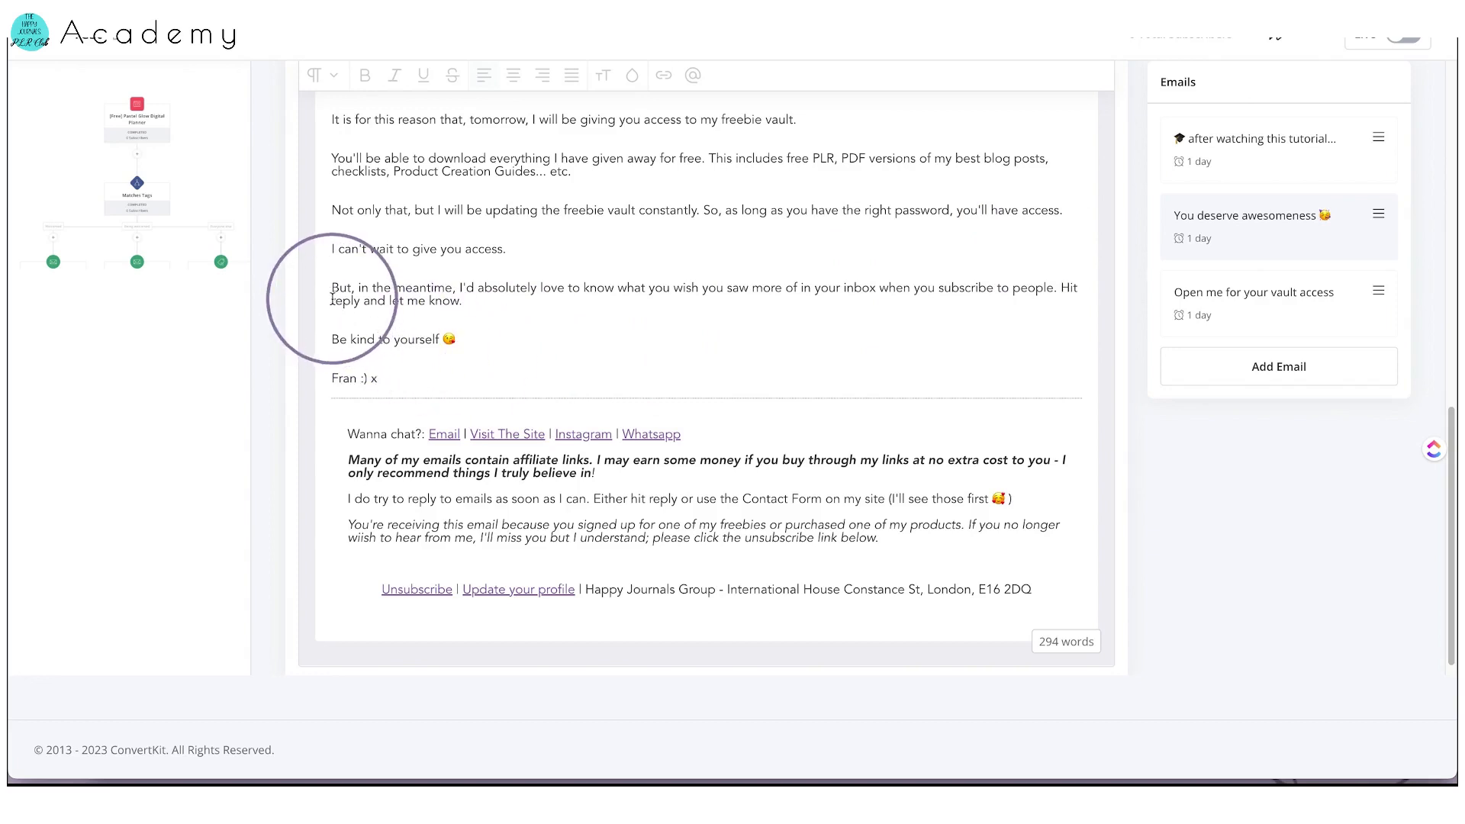
left_click_drag(329, 297, 471, 299)
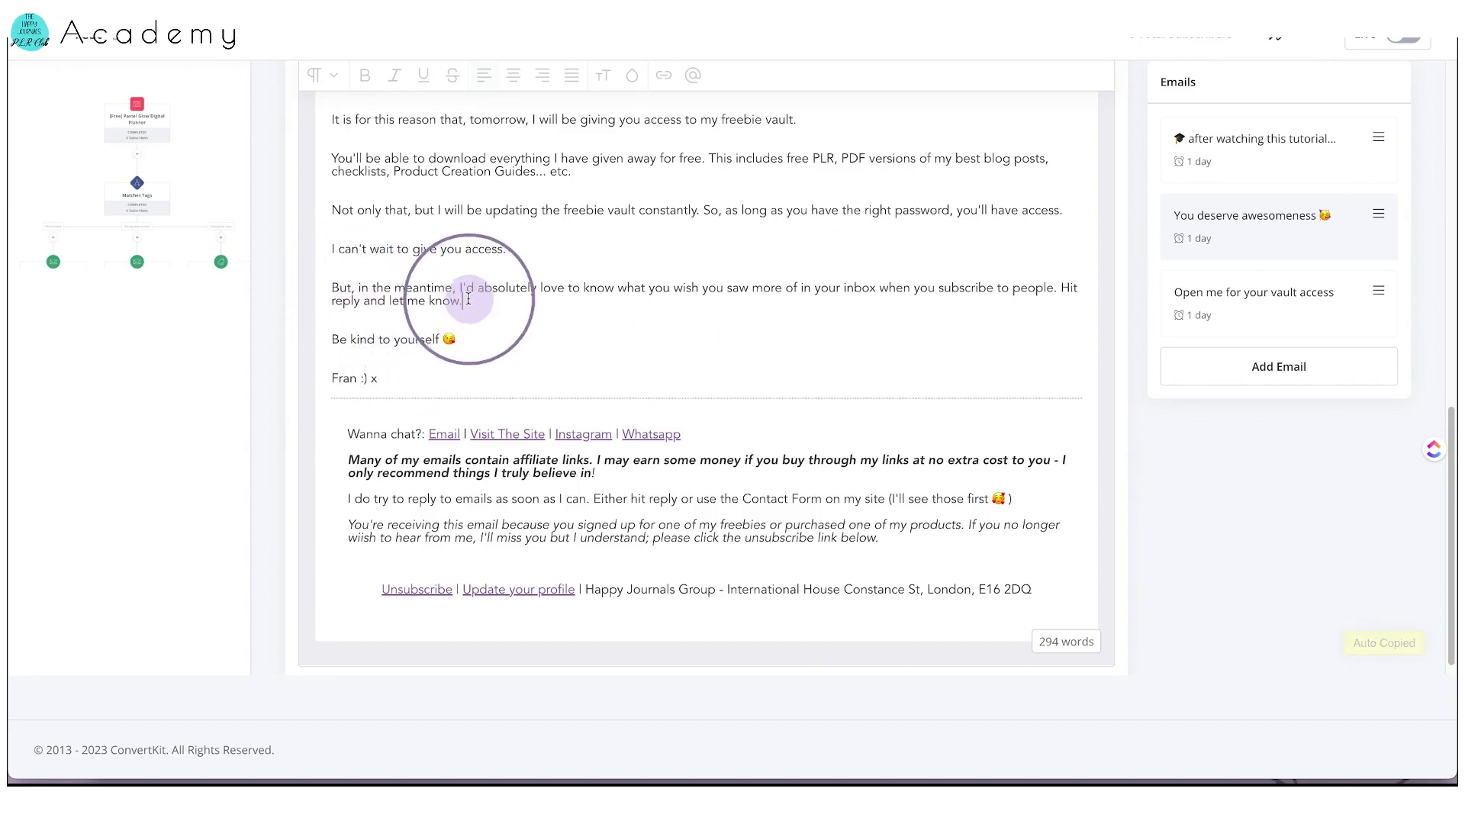
triple_click(481, 288)
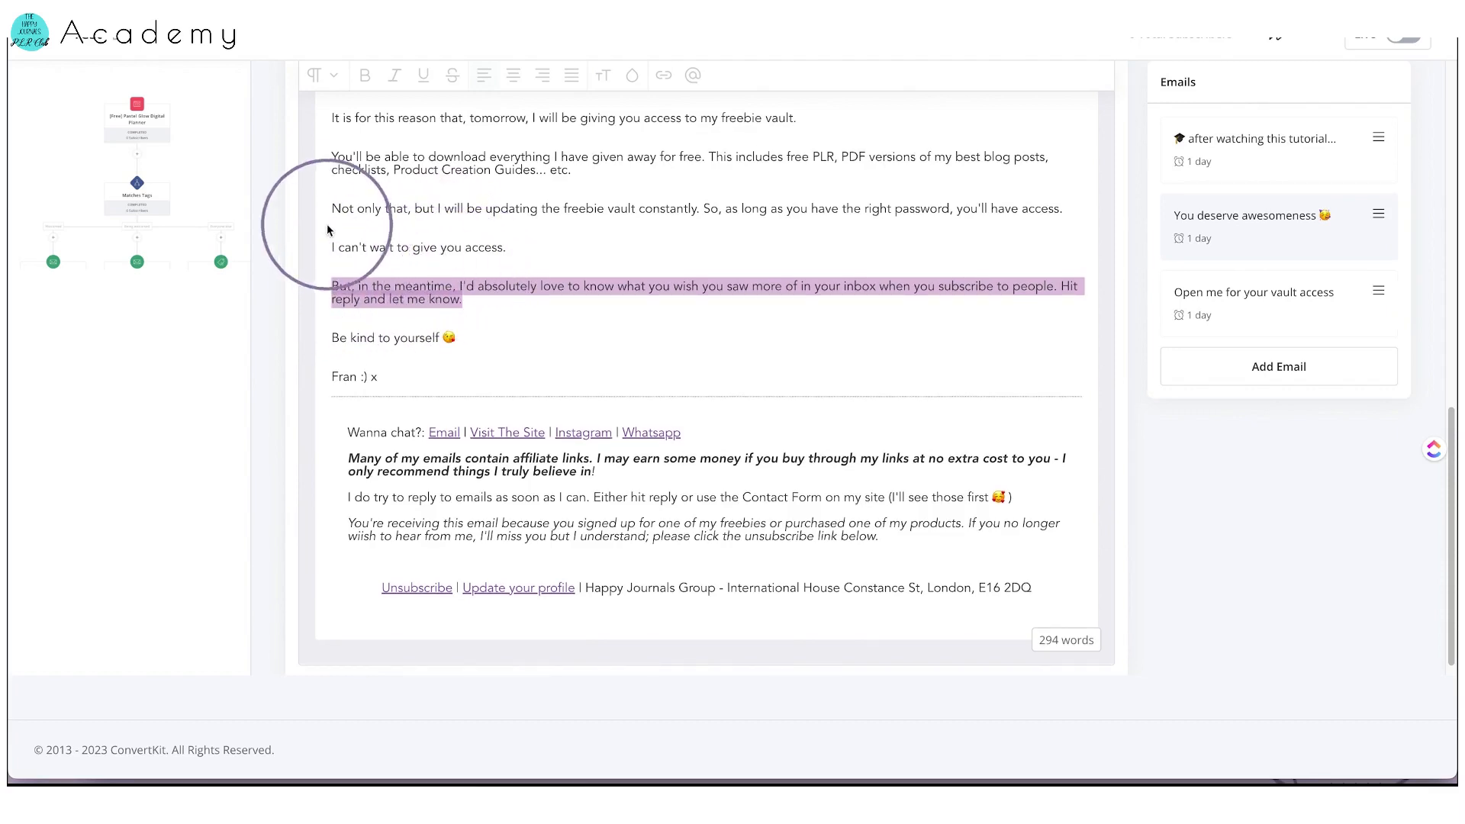
left_click_drag(335, 211, 607, 229)
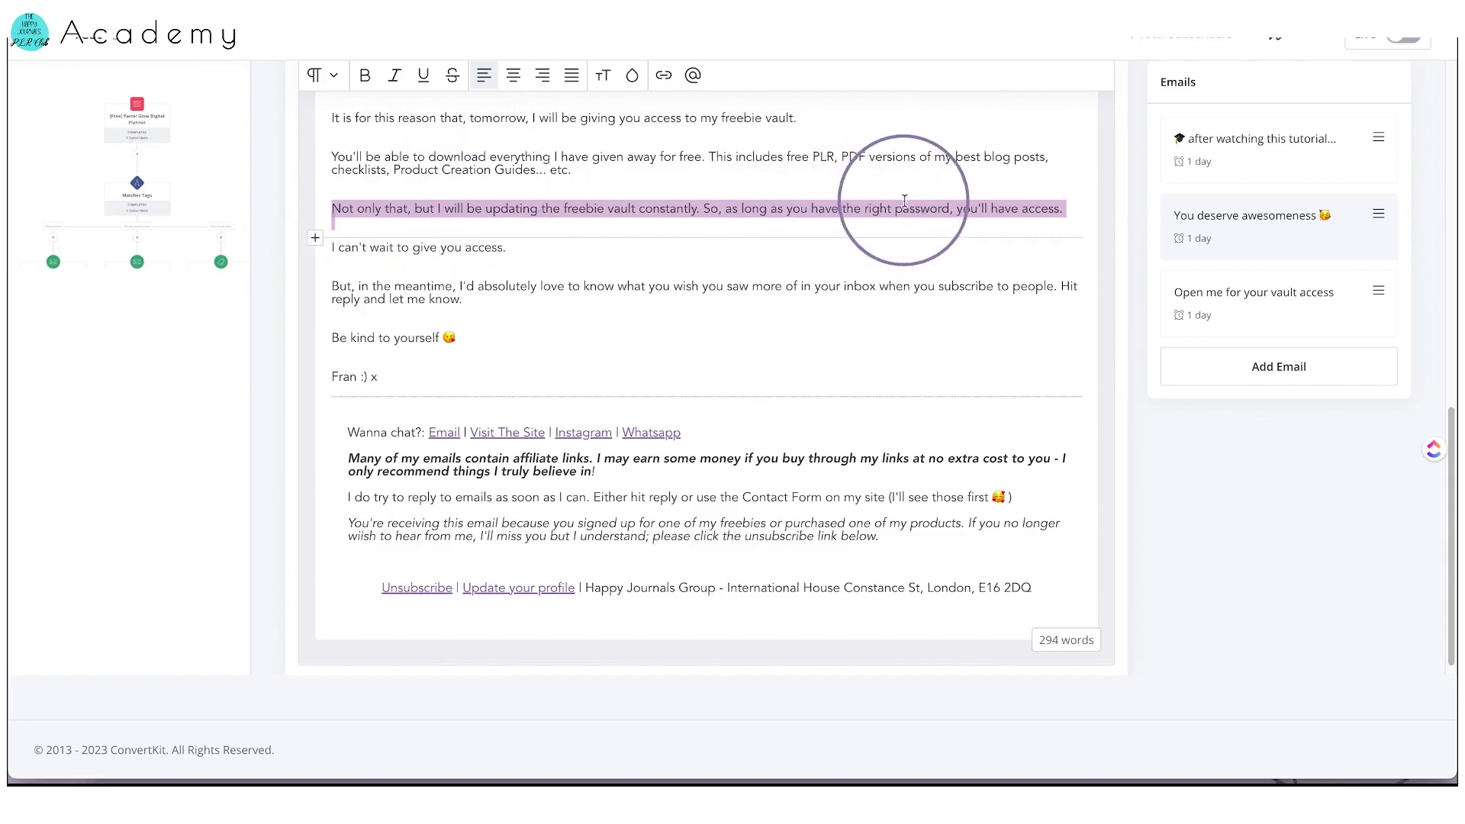
left_click(992, 325)
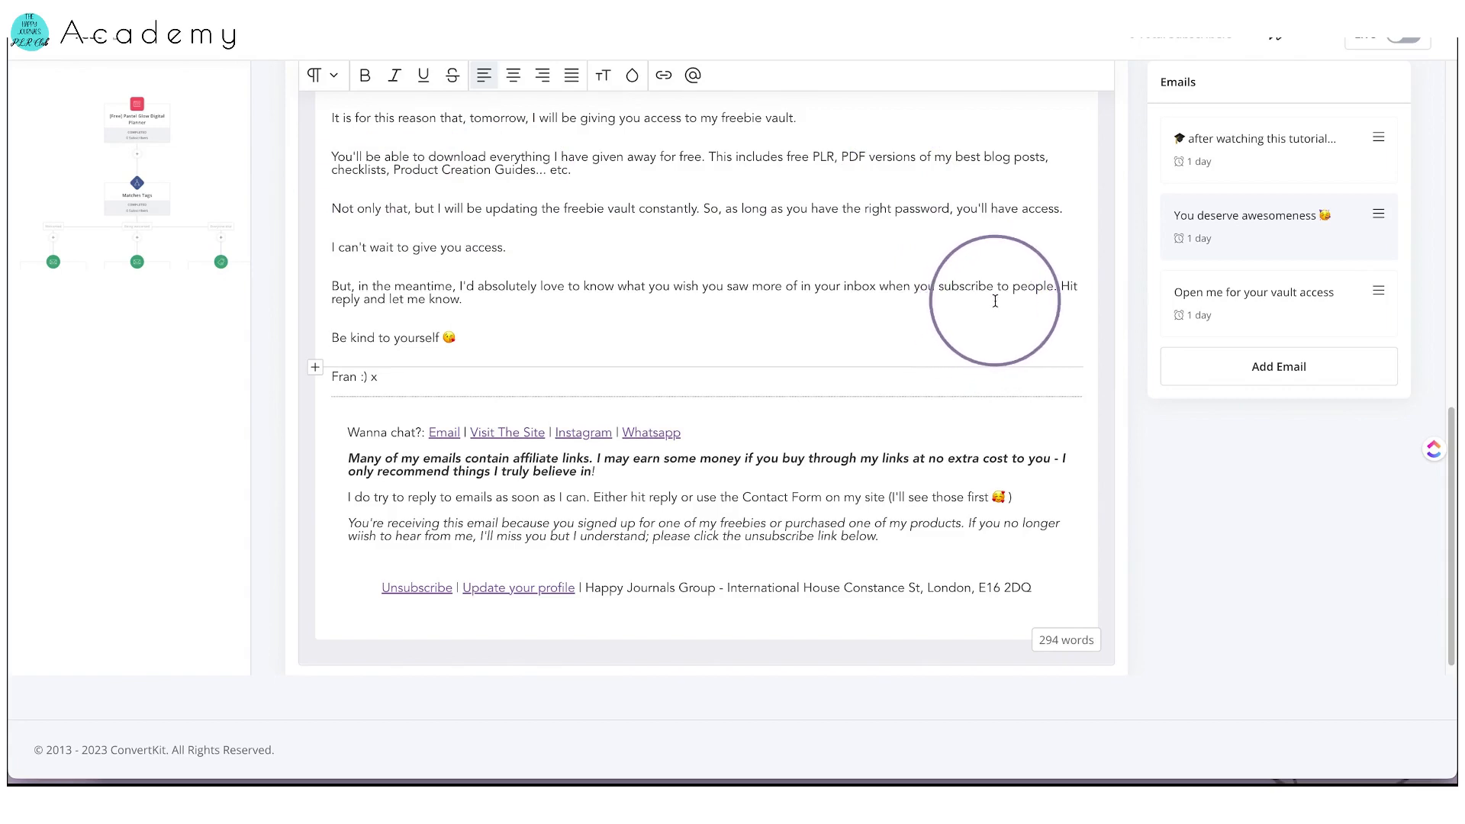
- Read through the "Open me for your vault access" email down to its footer
left_click(1202, 317)
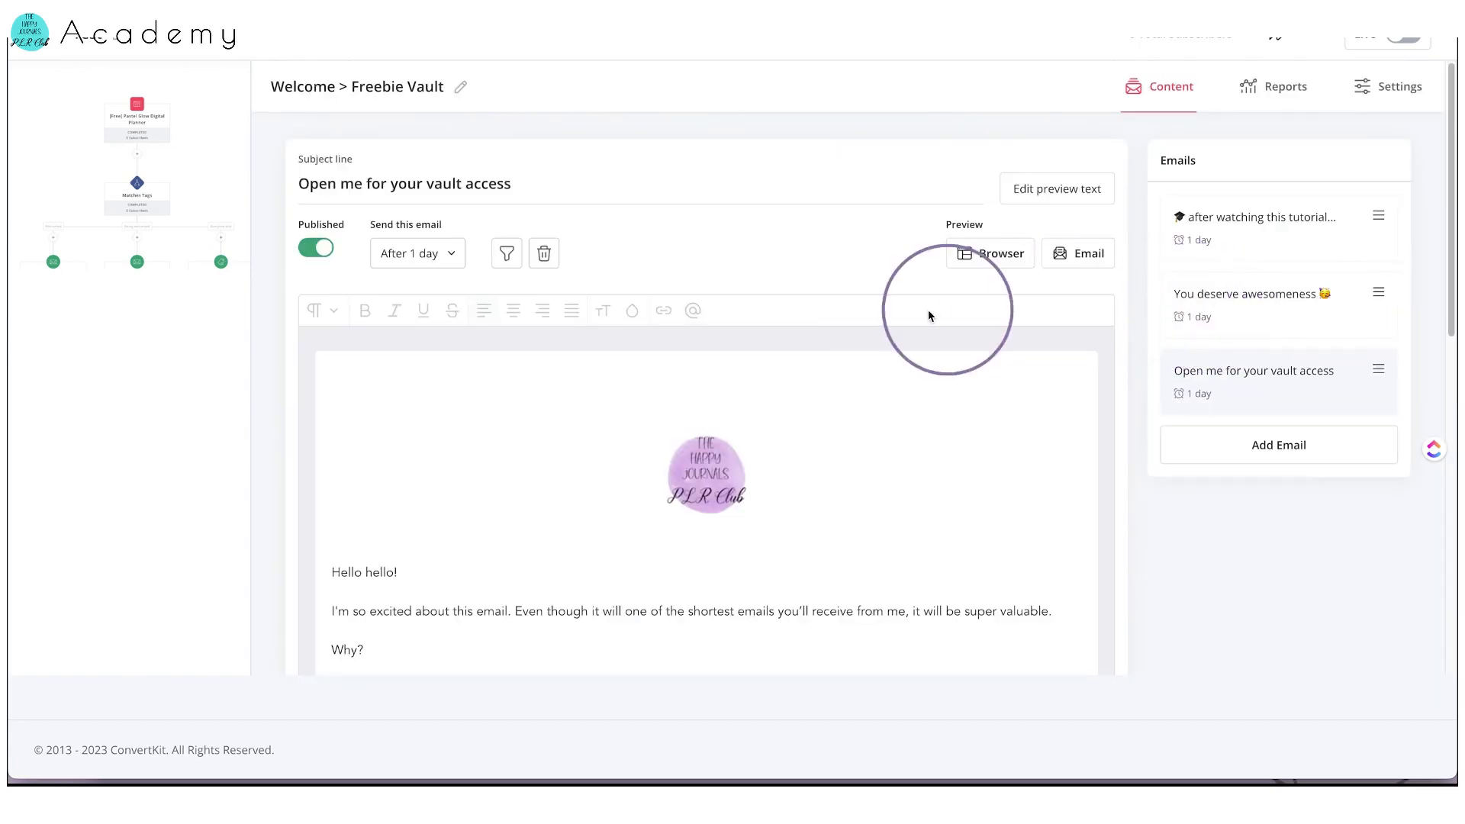
scroll(807, 301, "down", 5)
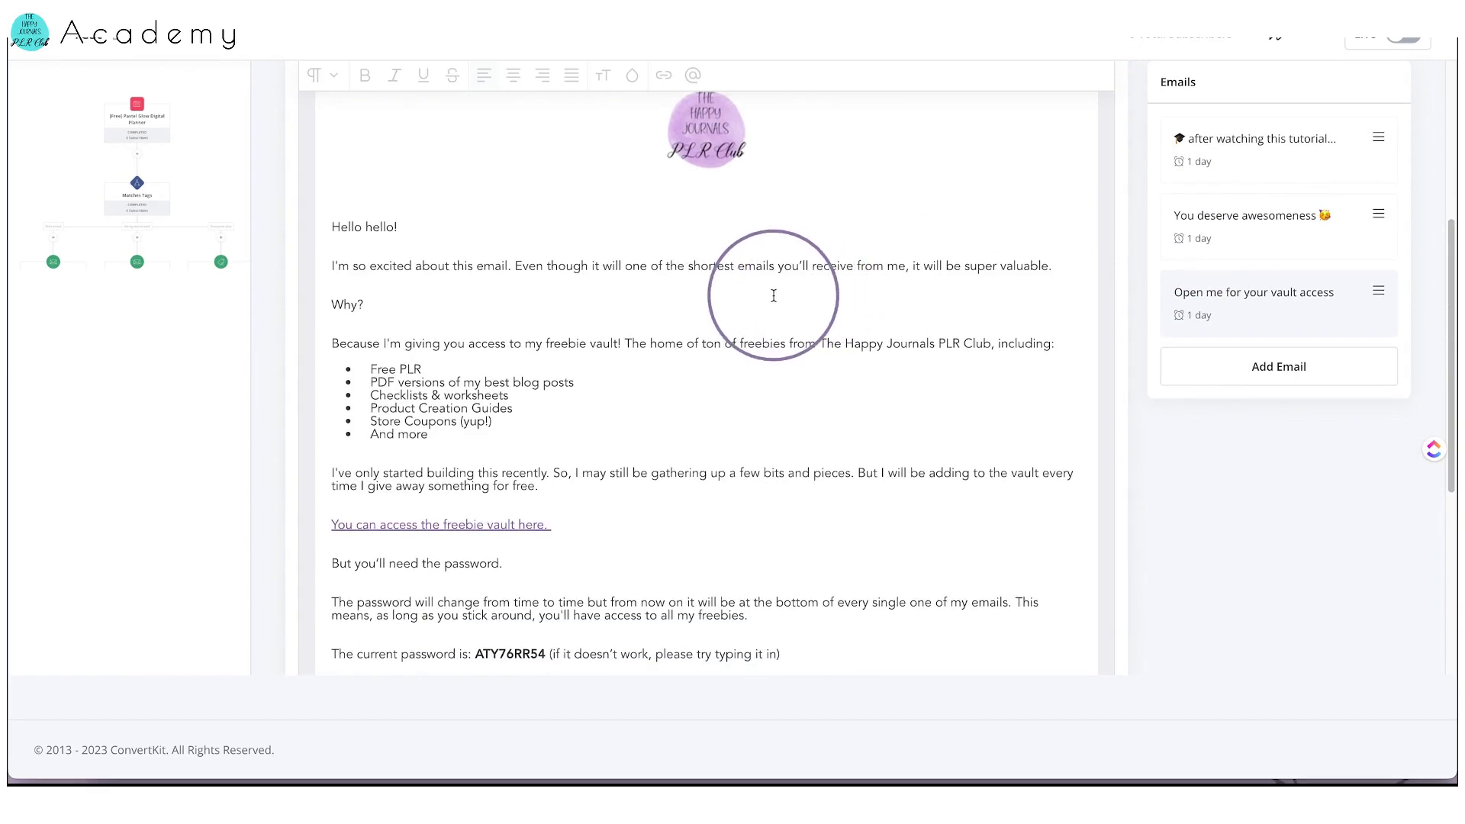
scroll(776, 299, "down", 5)
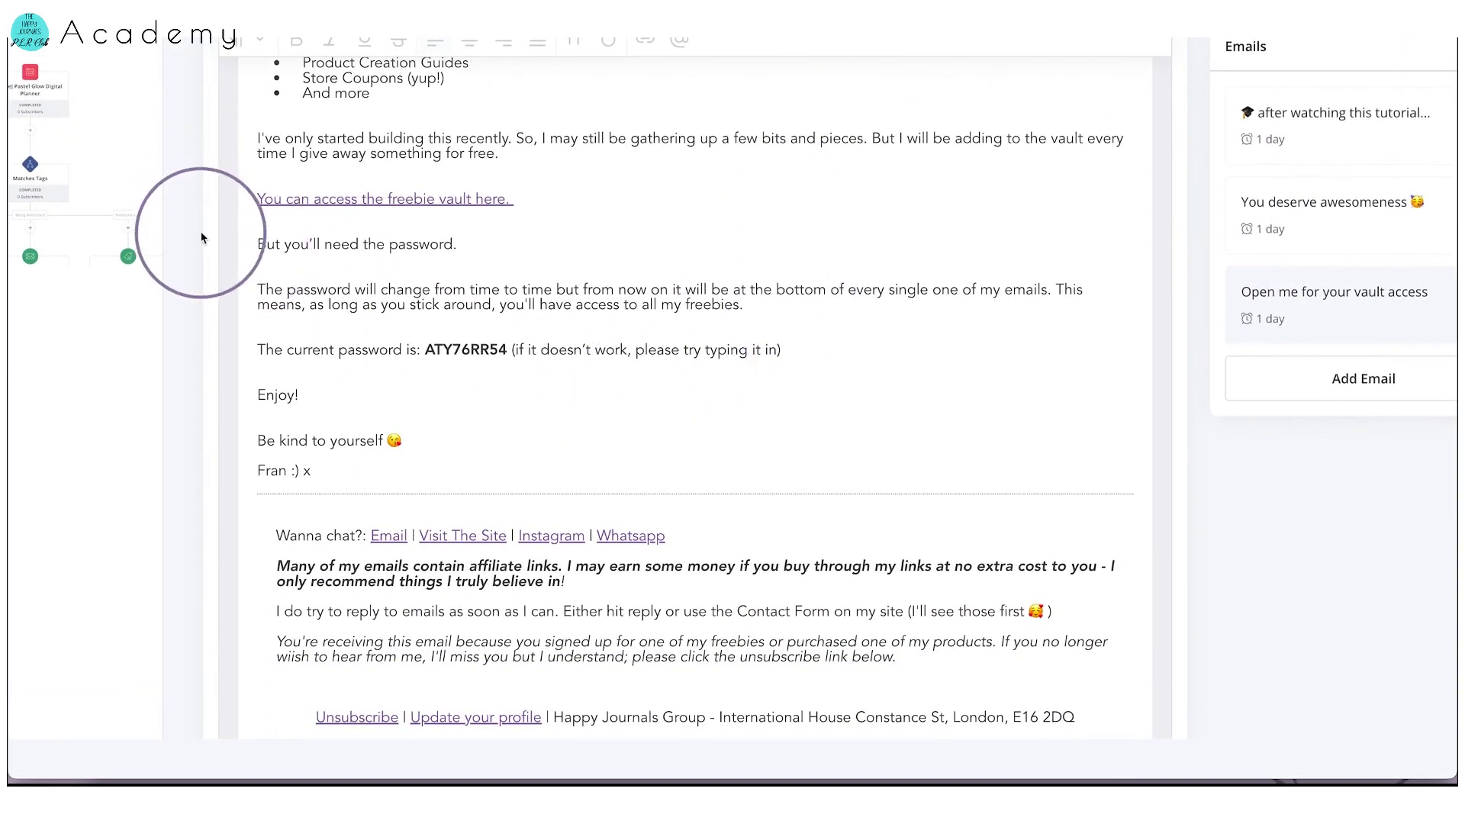
scroll(202, 222, "down", 1)
scroll(203, 223, "down", 1)
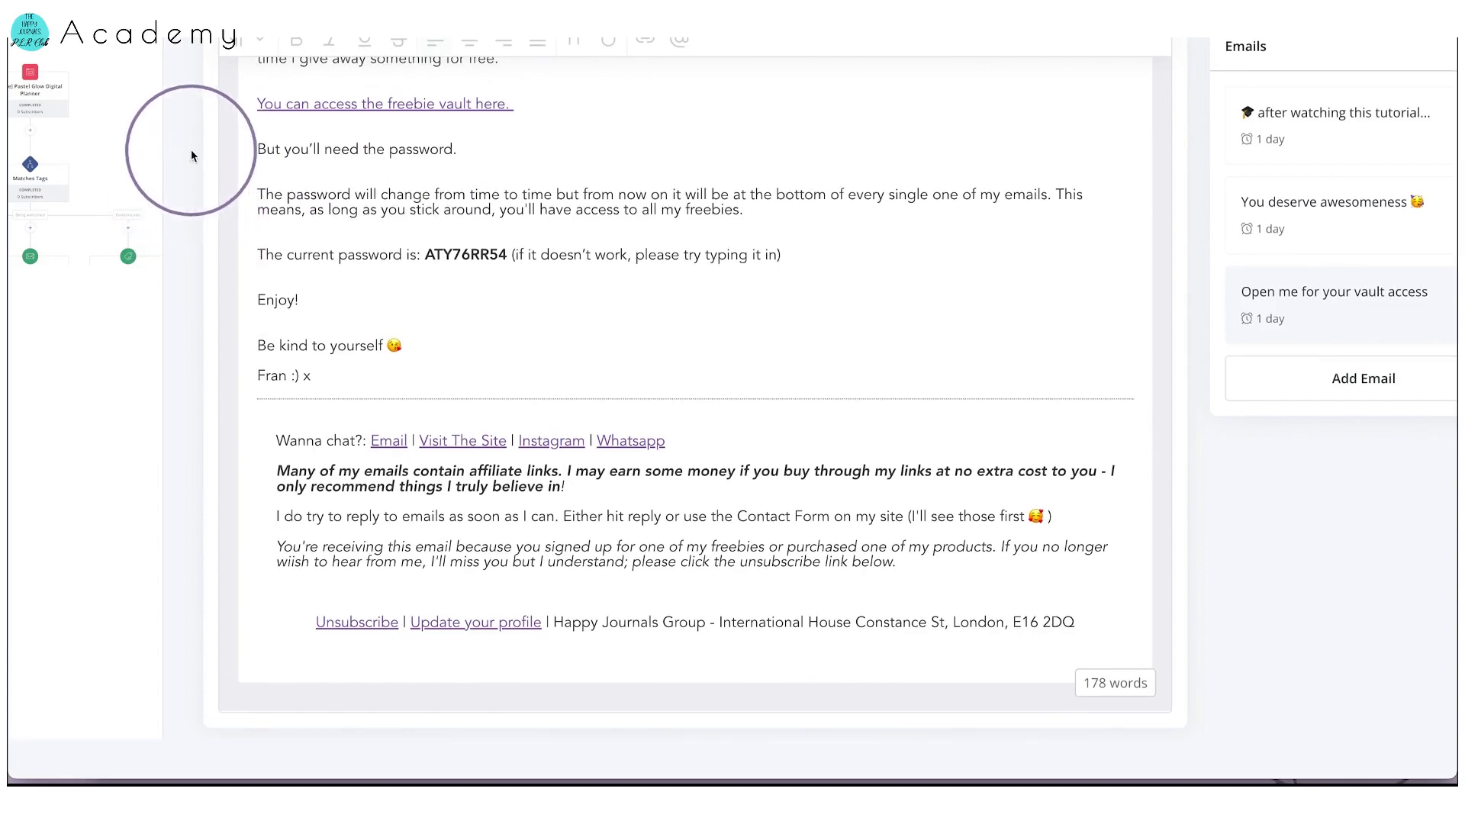
- Reset the page zoom to actual size and return to the automation overview
left_click(180, 2)
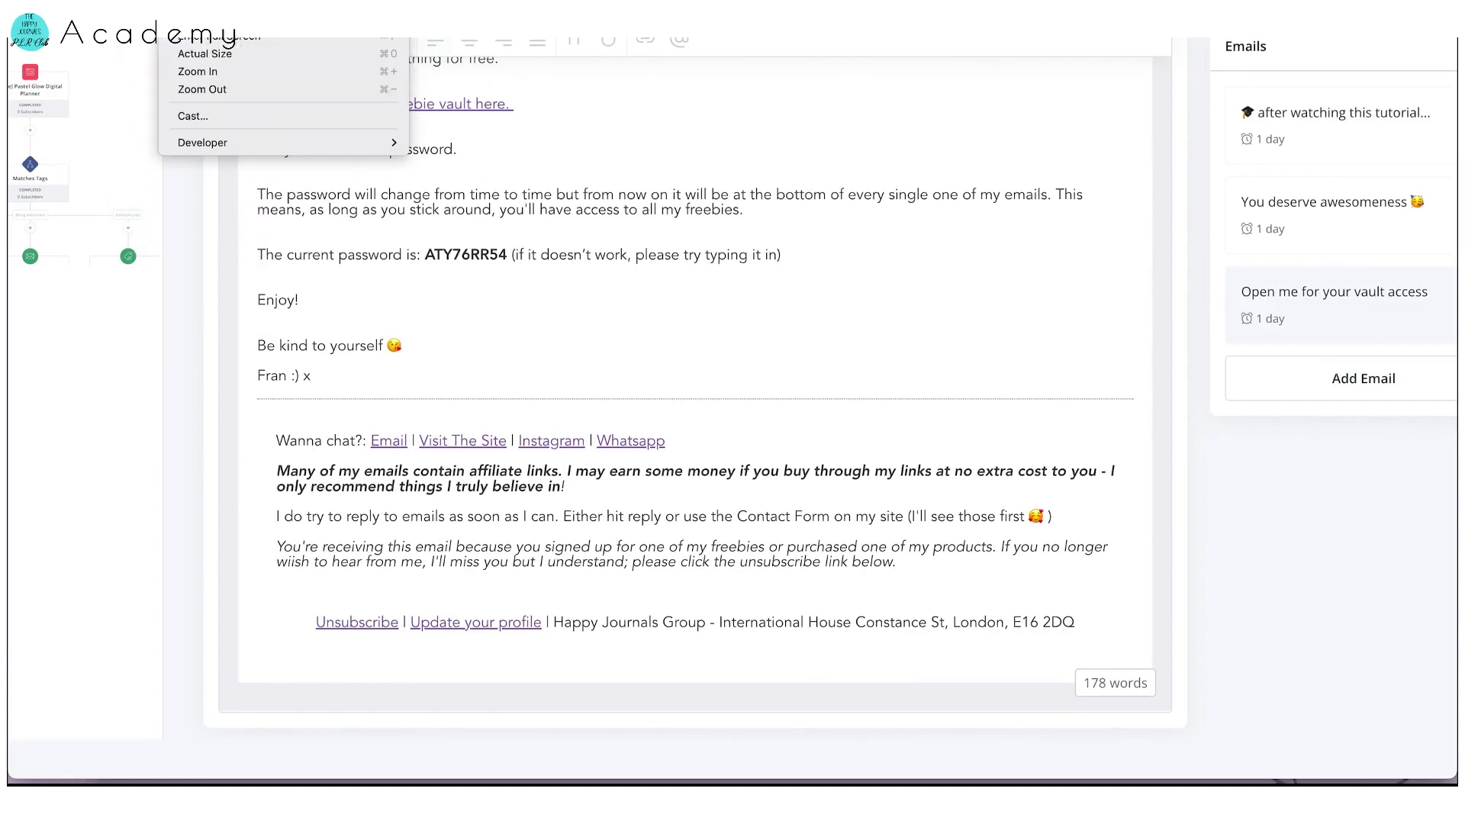
left_click(212, 54)
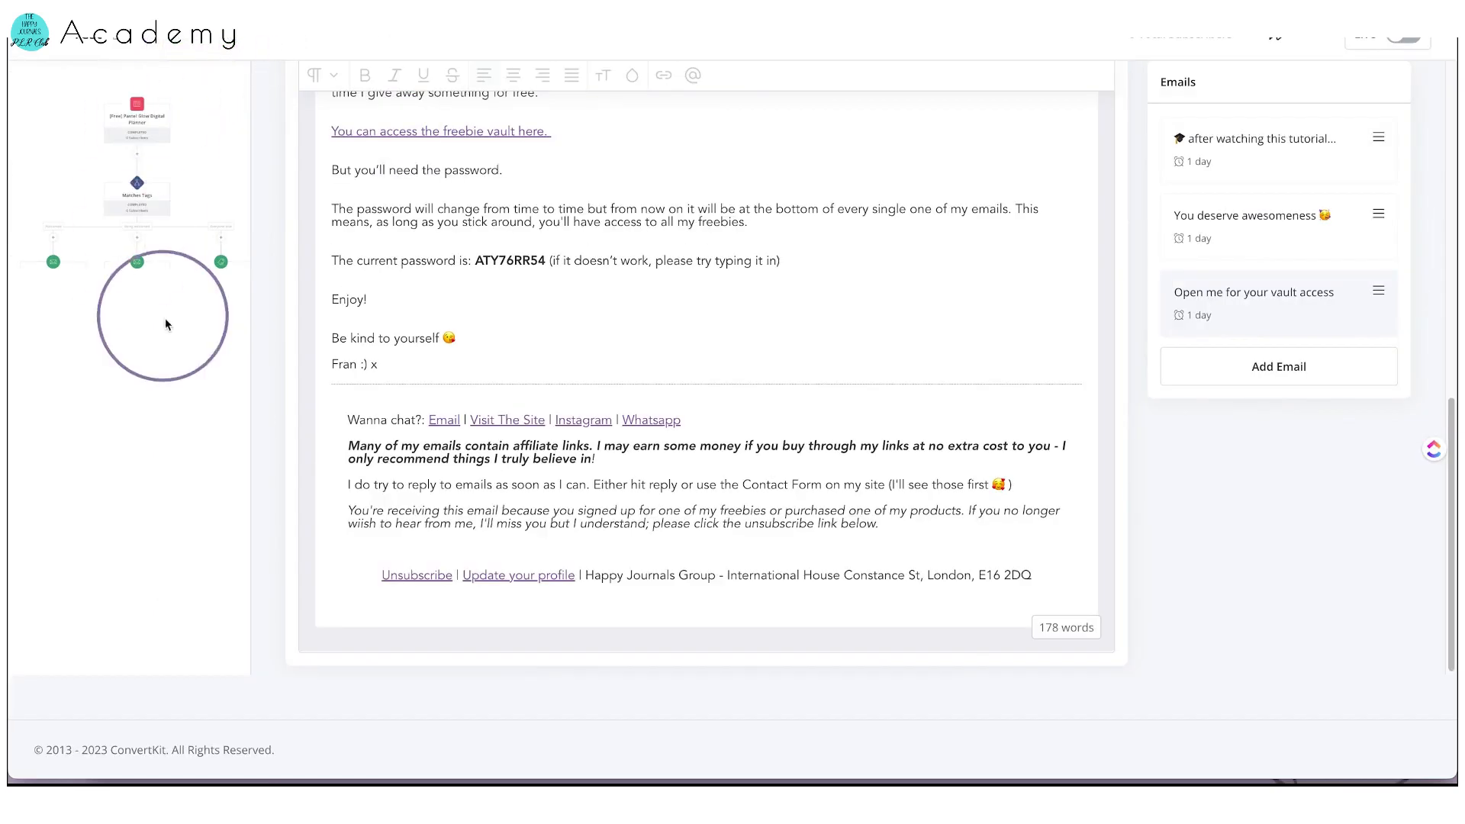
right_click(174, 347)
left_click(50, 374)
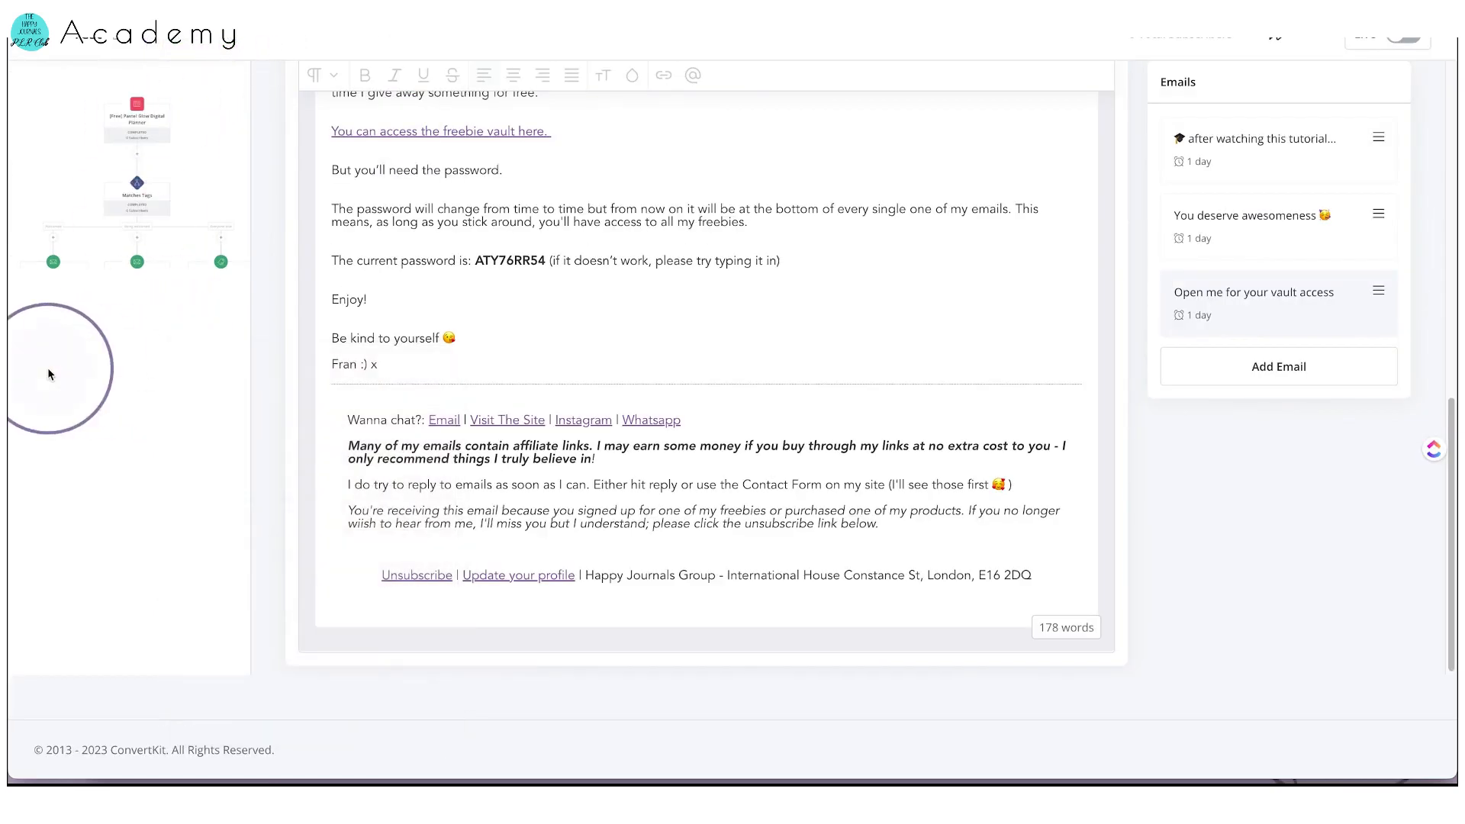
left_click(48, 372)
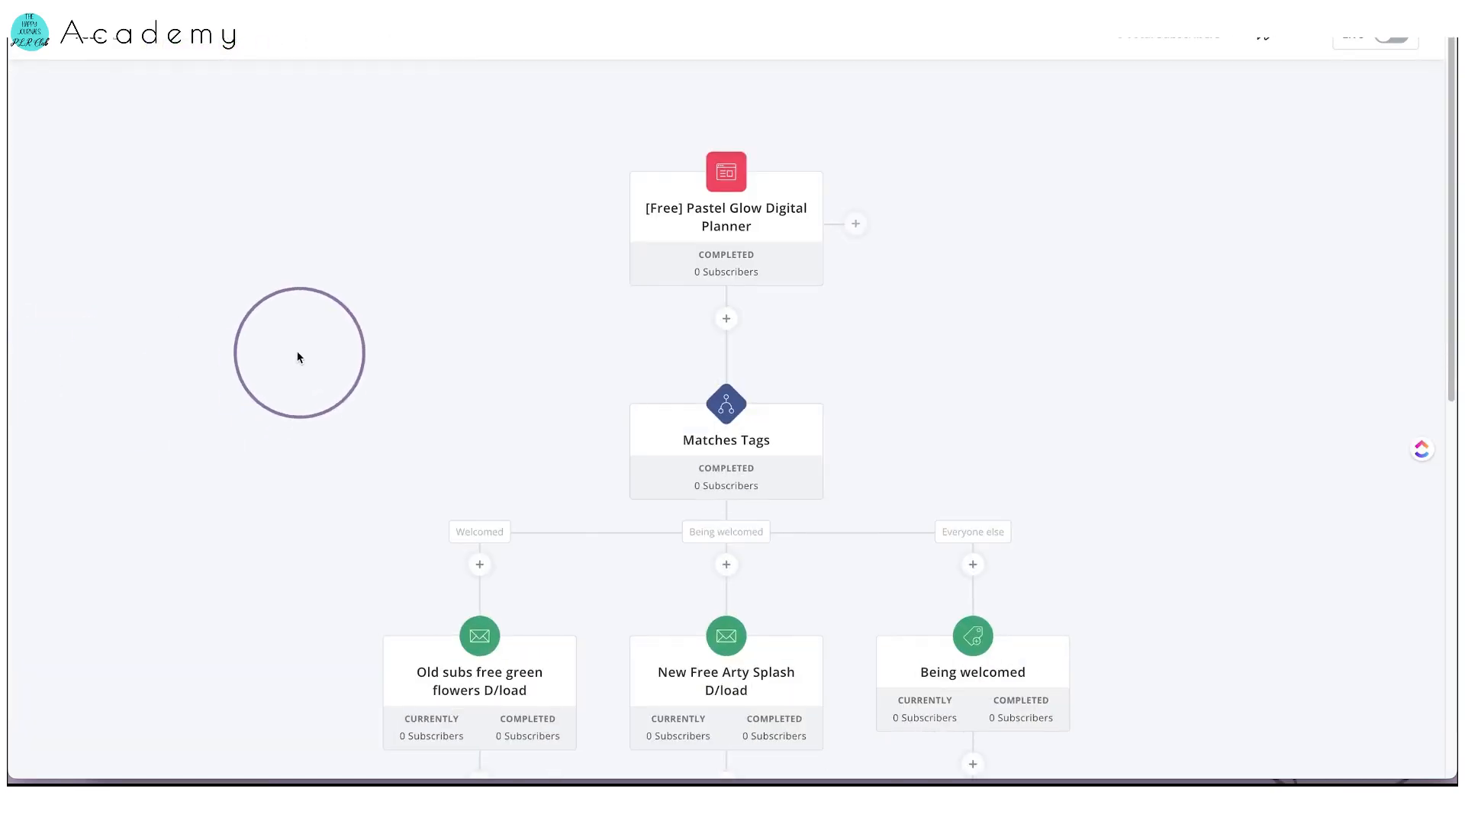
- Add an action after the "Welcome > Freebie Vault" sequence that removes the "Being welcomed" tag from the subscriber
scroll(271, 361, "down", 8)
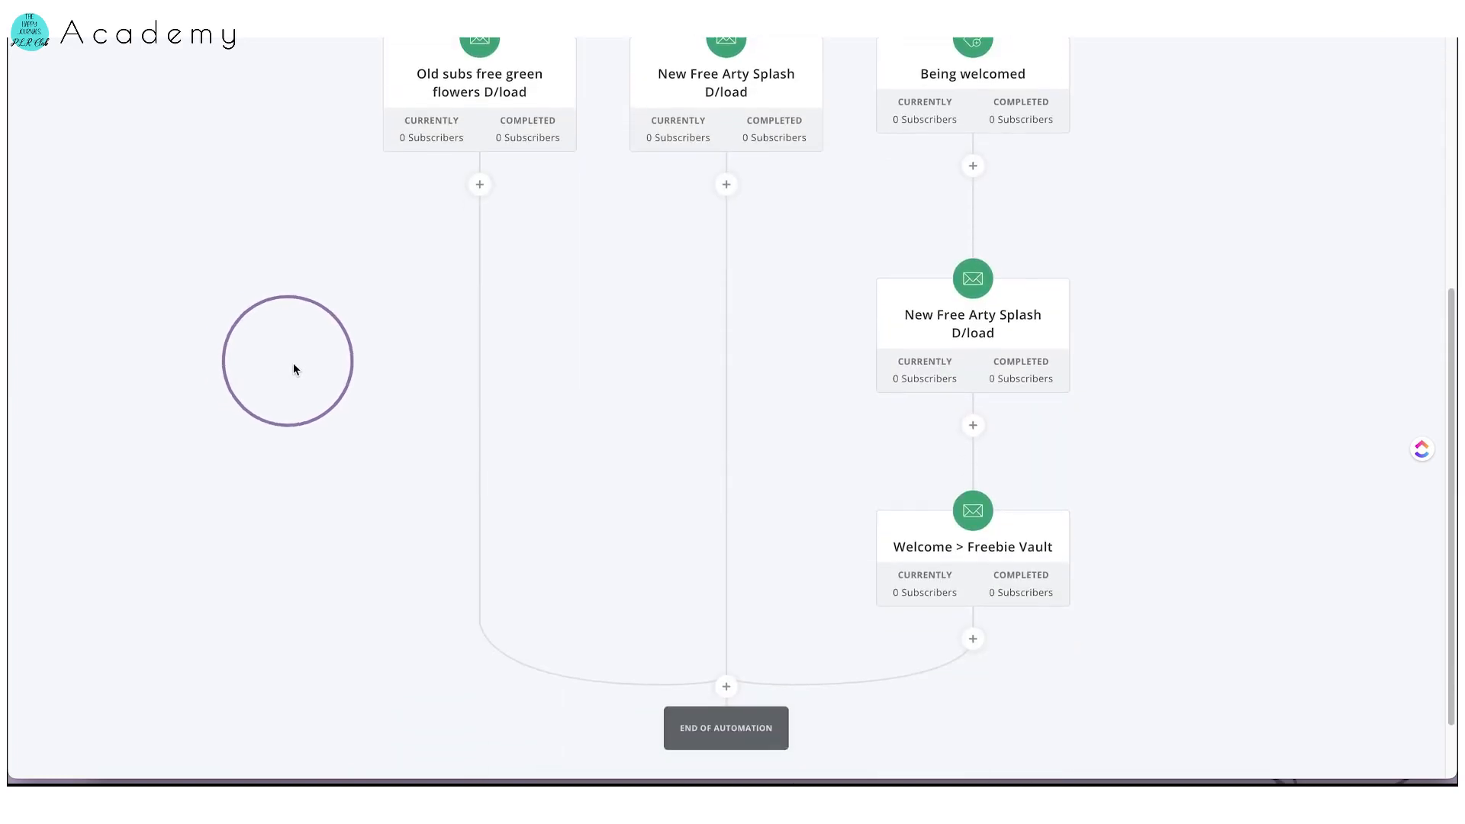
scroll(469, 324, "down", 2)
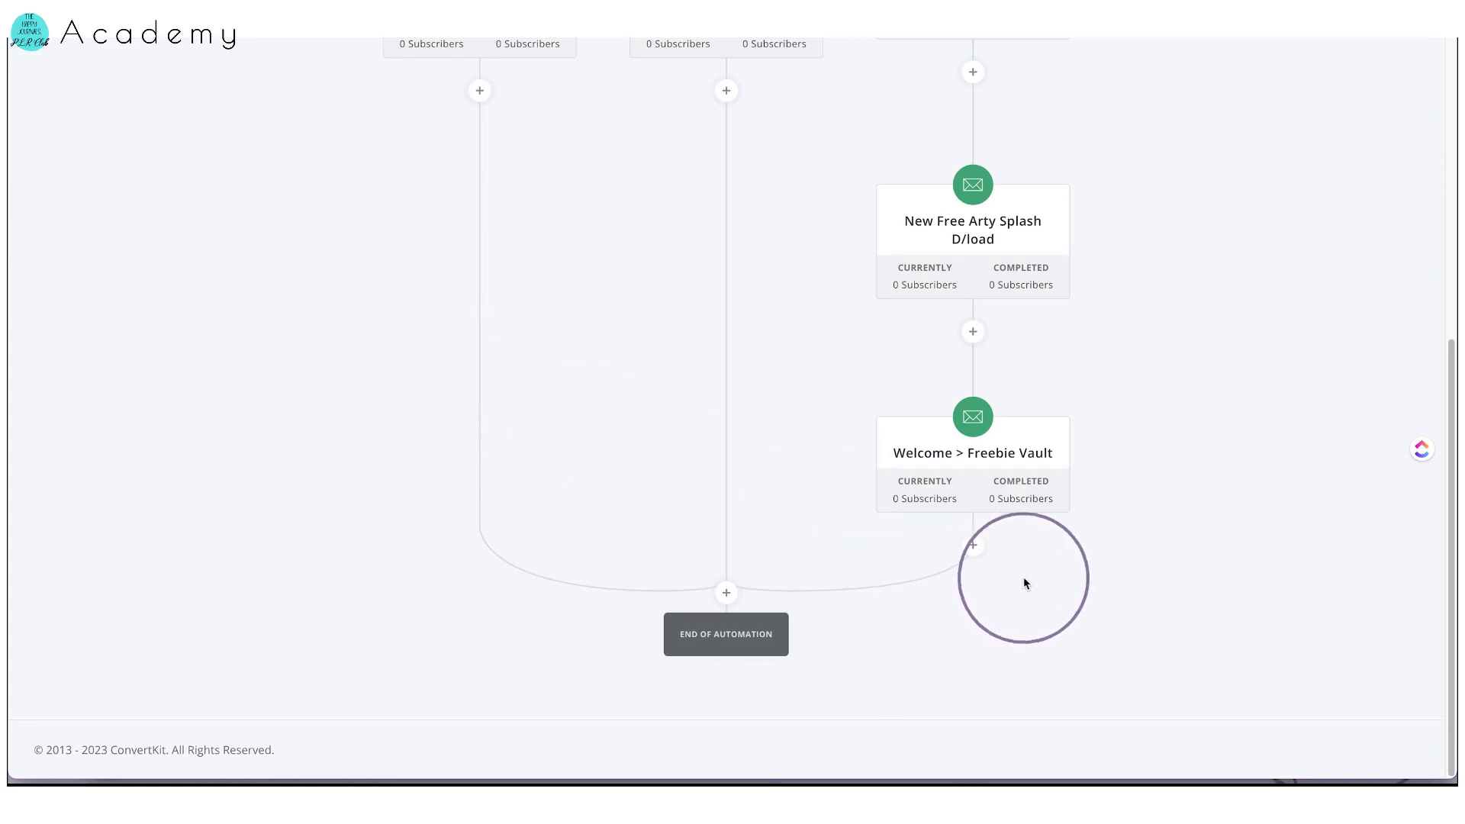
left_click(971, 547)
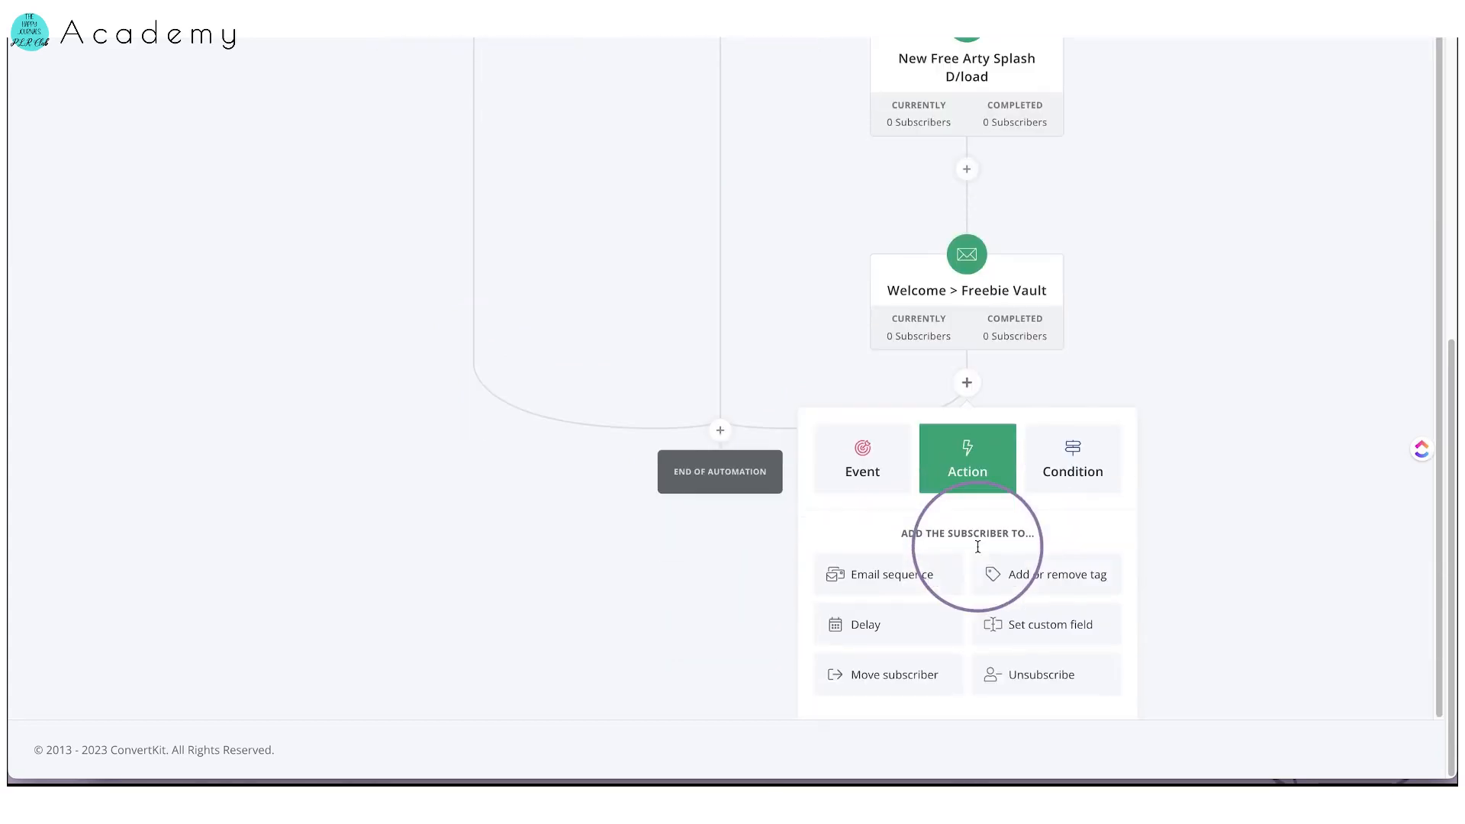
left_click(1006, 585)
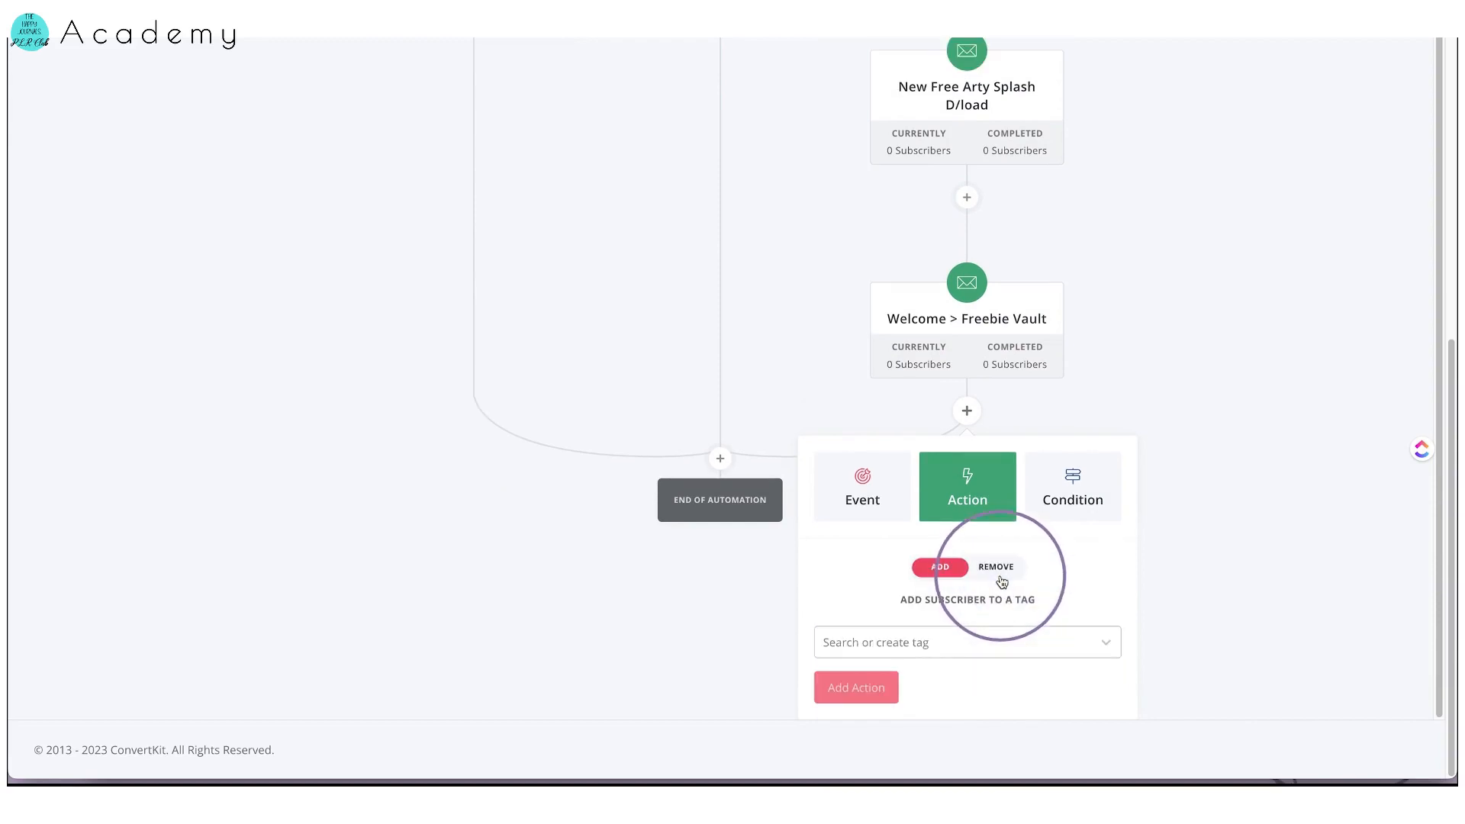
left_click(982, 574)
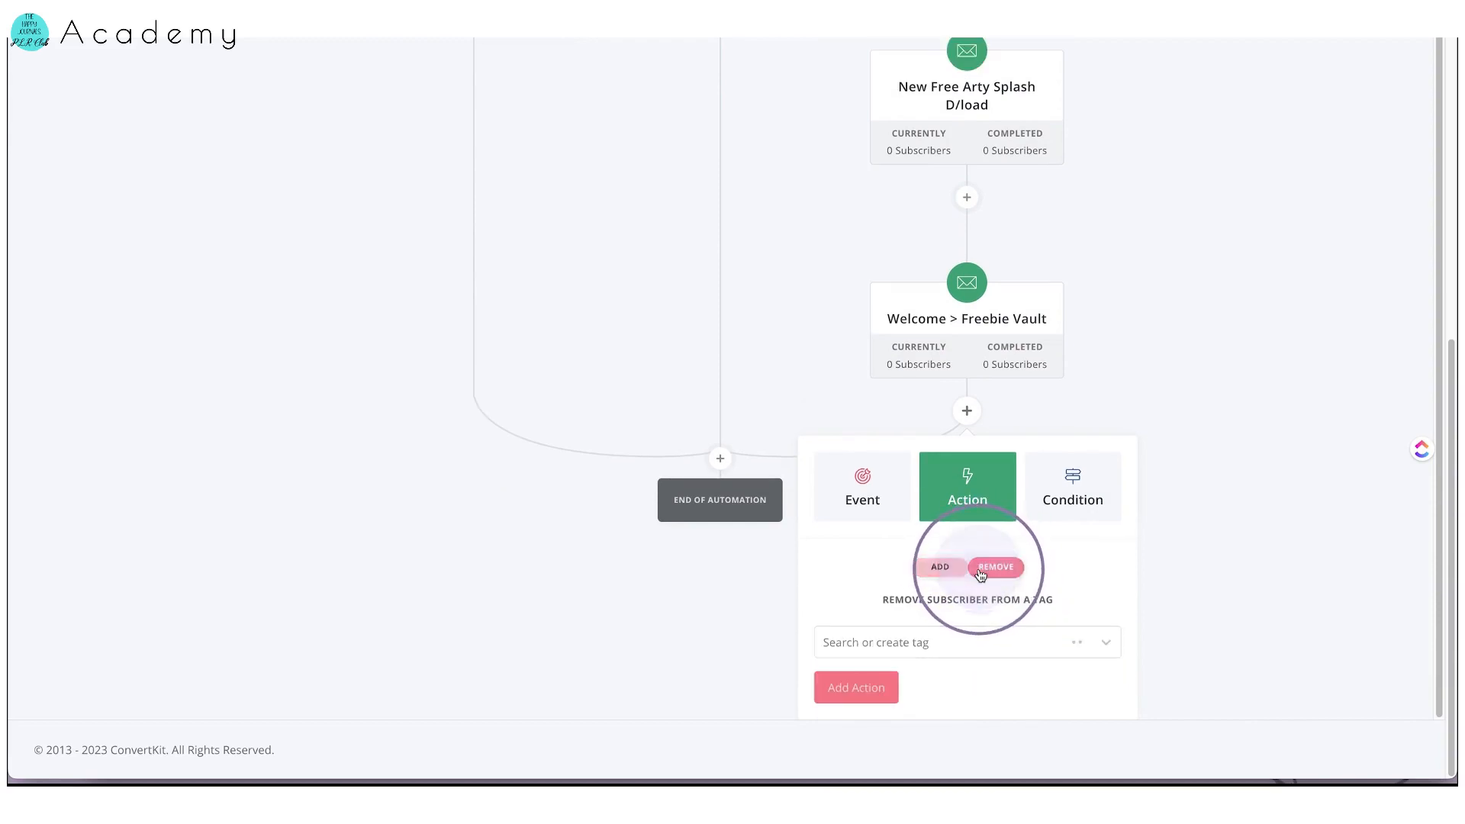
left_click(972, 645)
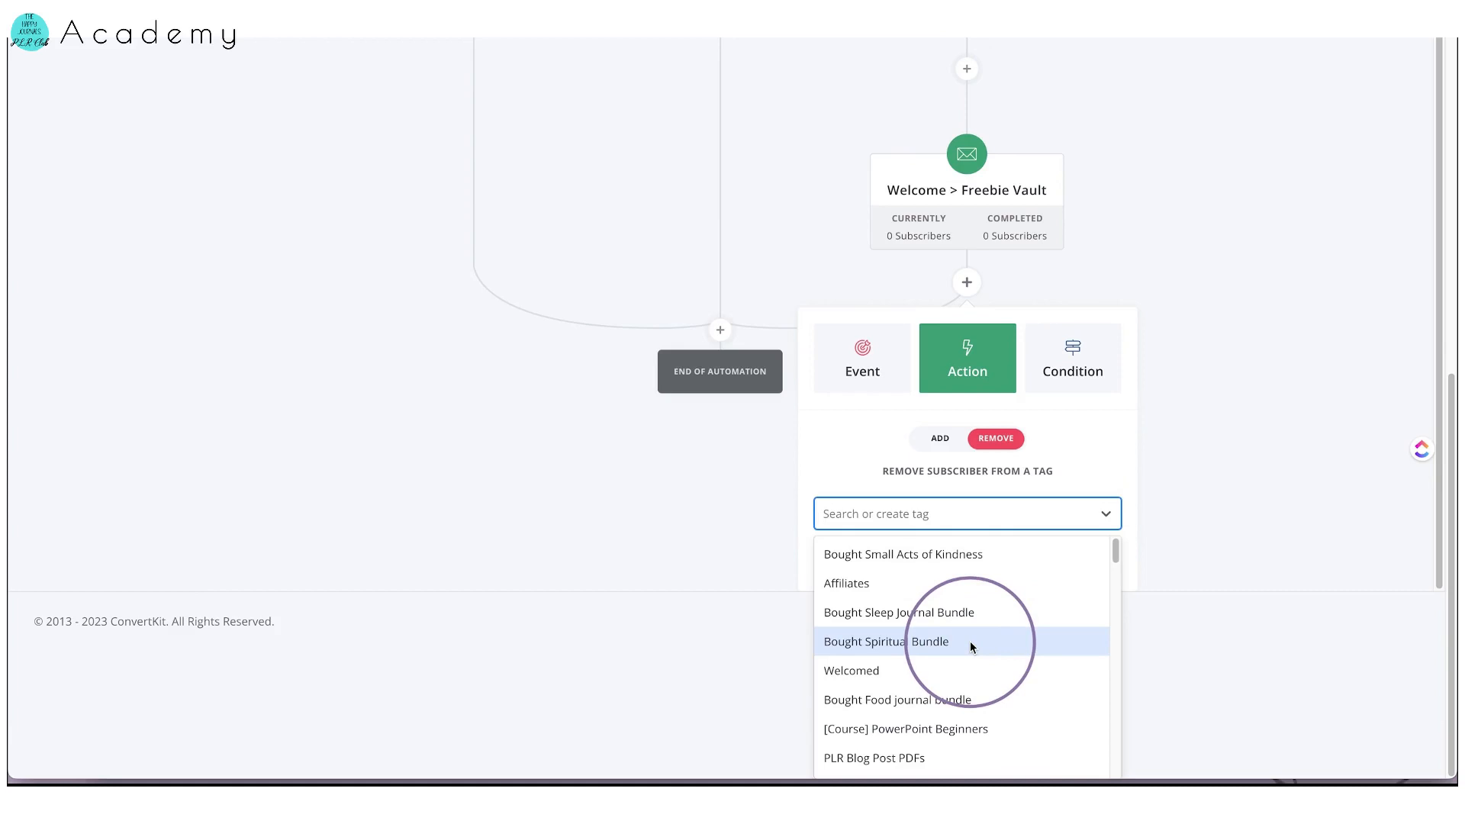
type("b")
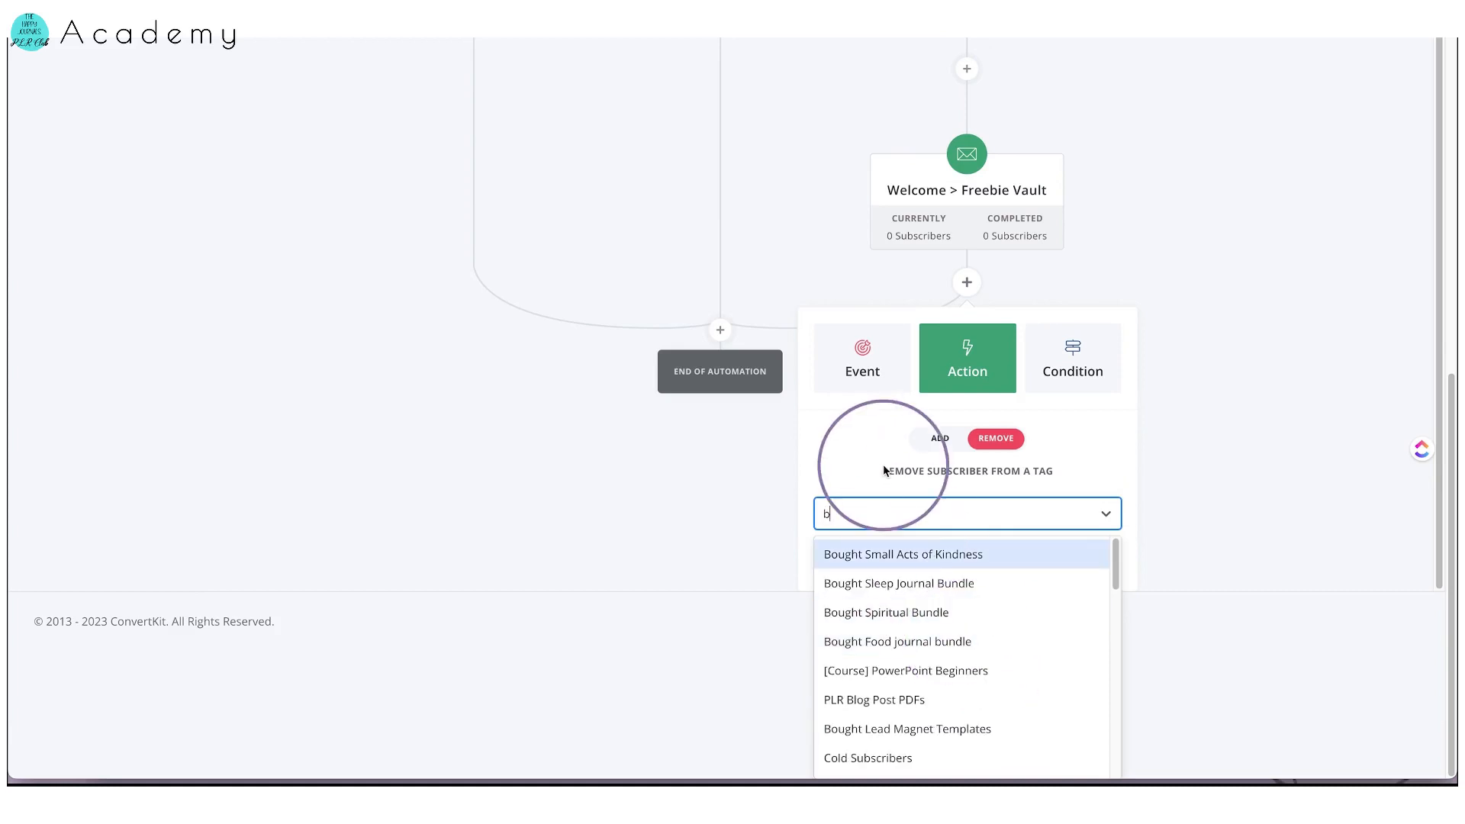
type("ei")
left_click(877, 691)
left_click(878, 697)
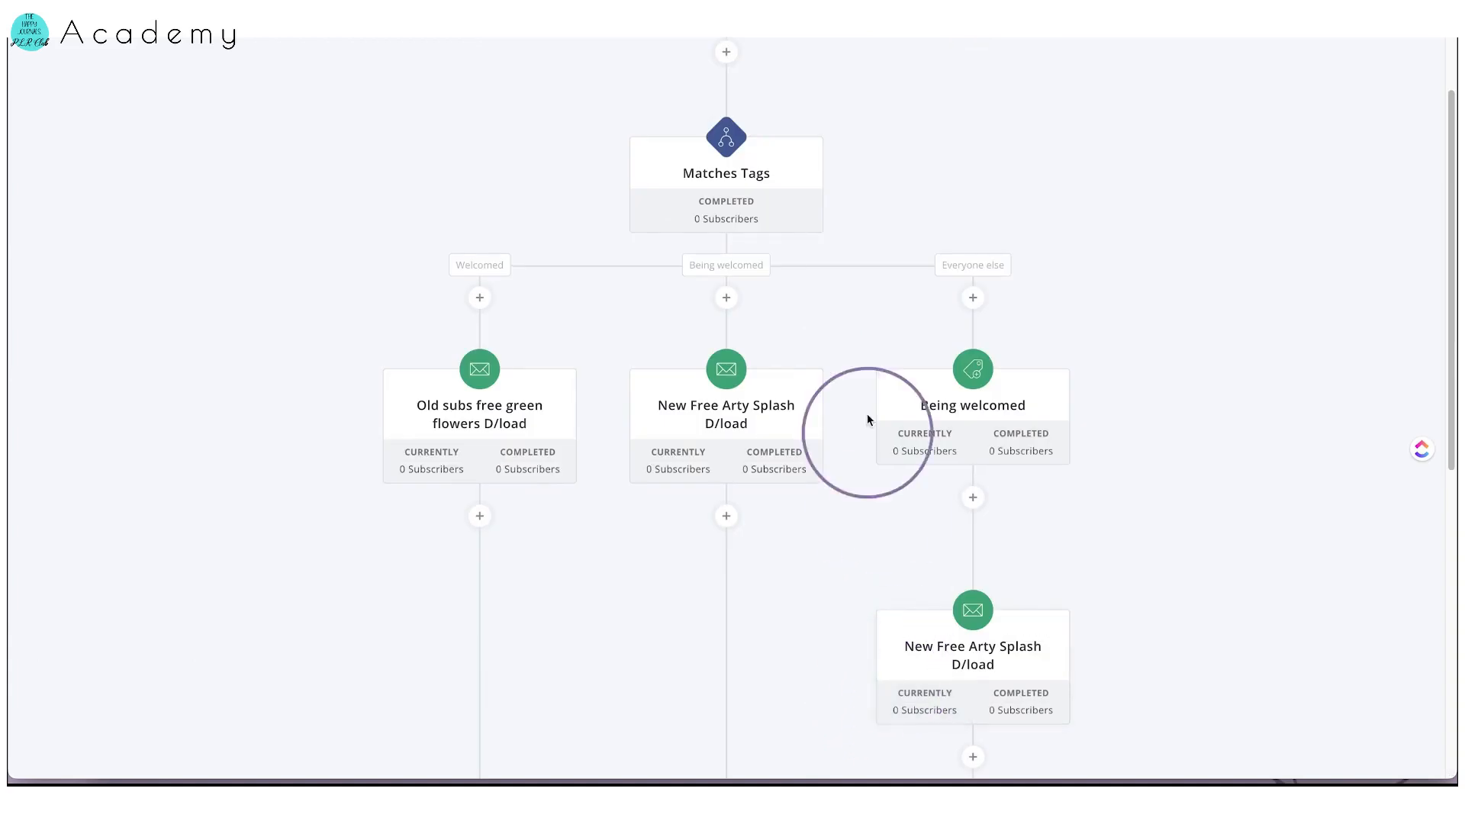
- Add an action after the "Being welcomed" tag removal that gives the subscriber the "Welcomed" tag
scroll(841, 337, "down", 10)
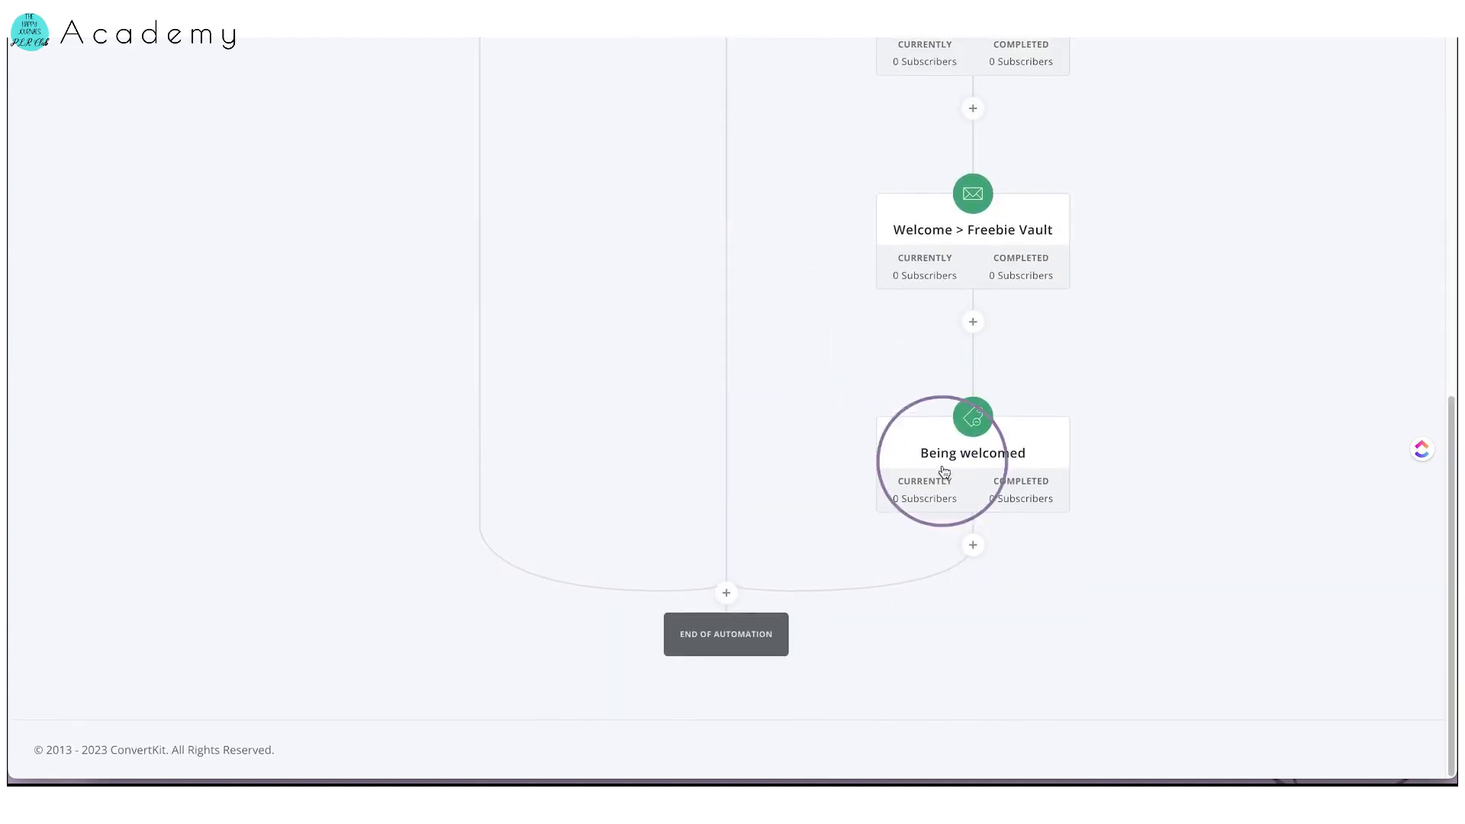
left_click(974, 547)
scroll(935, 452, "down", 2)
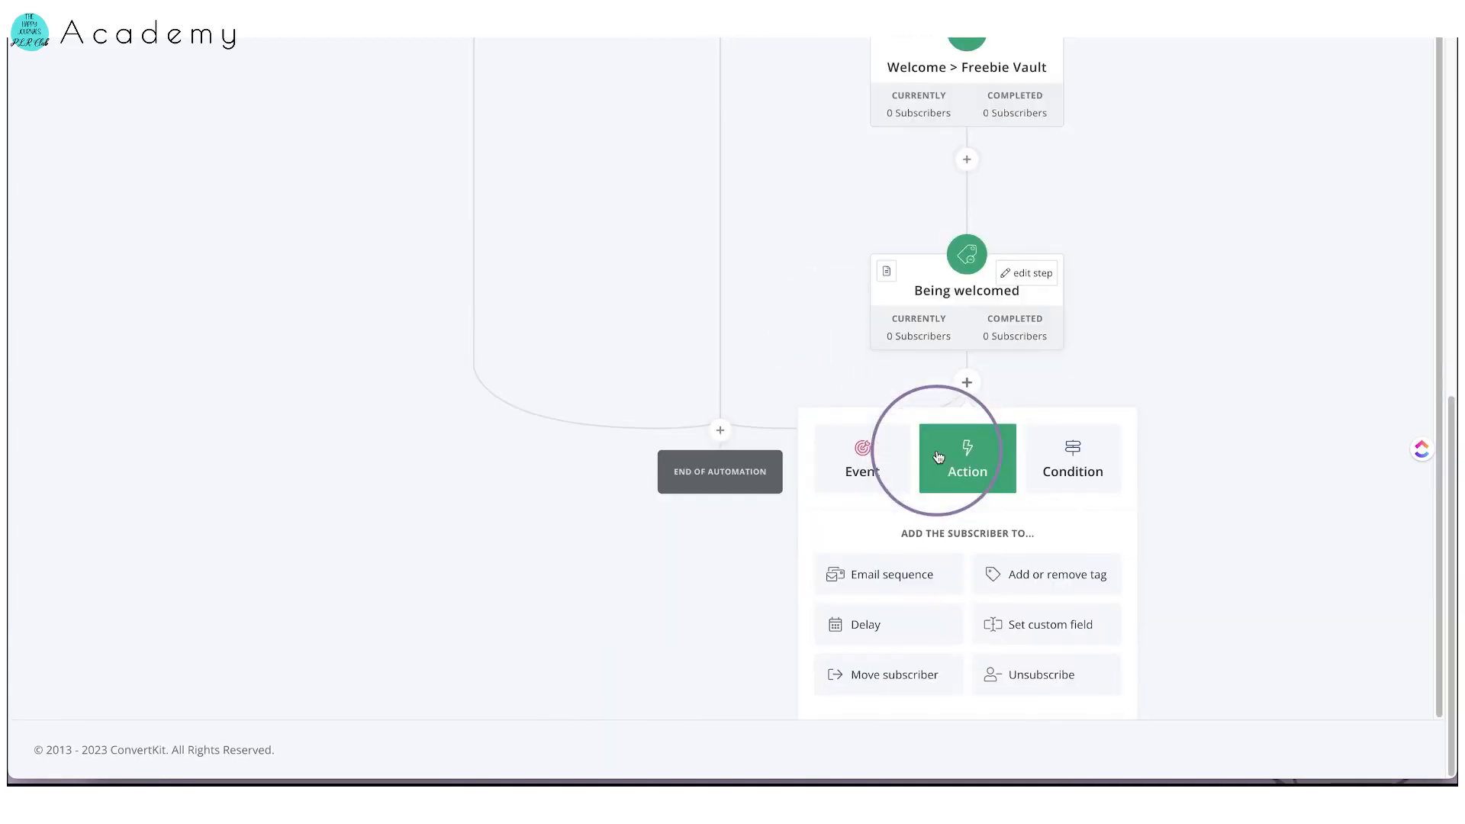
left_click(1005, 576)
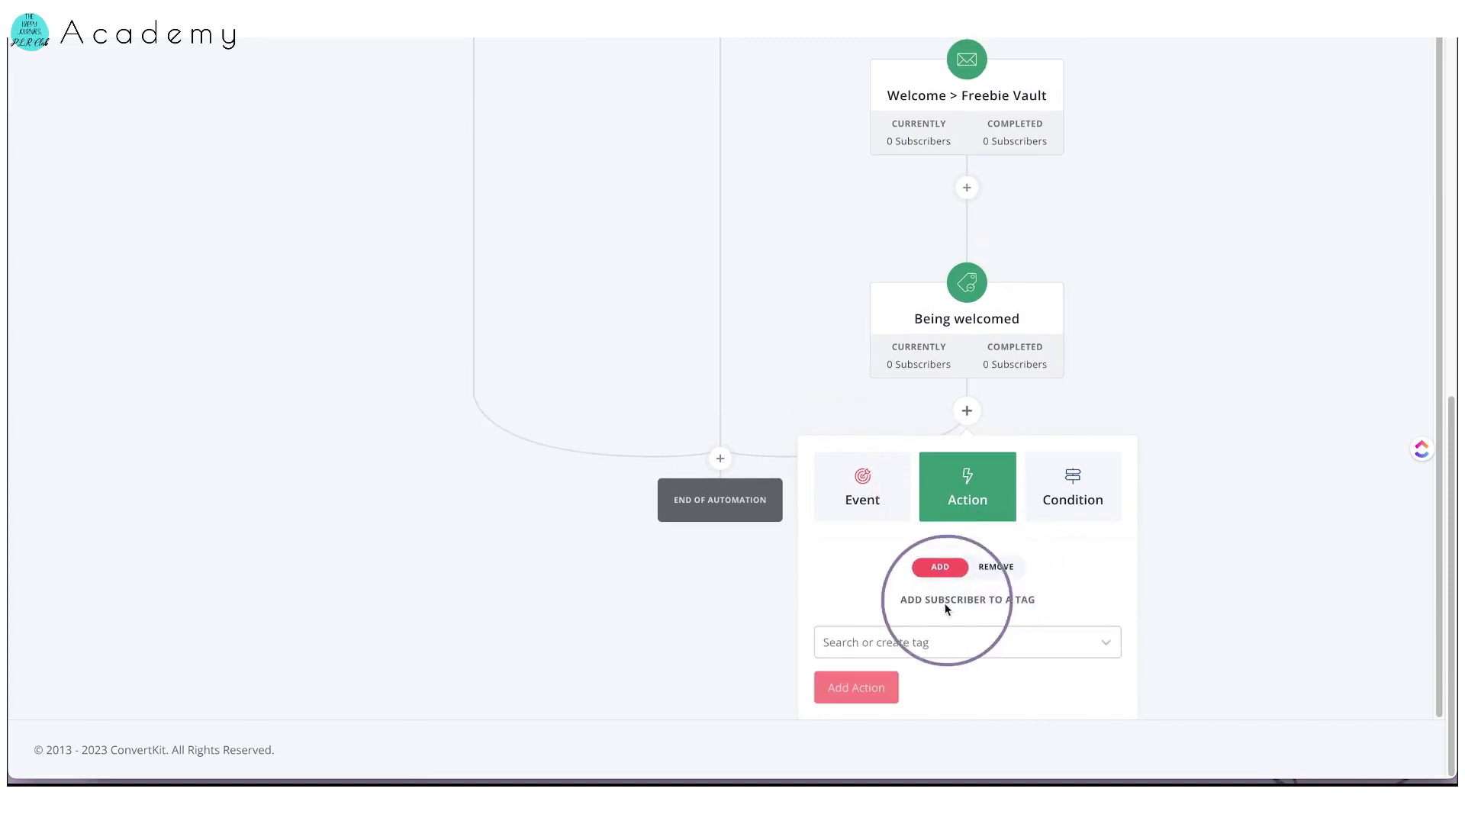
left_click(866, 649)
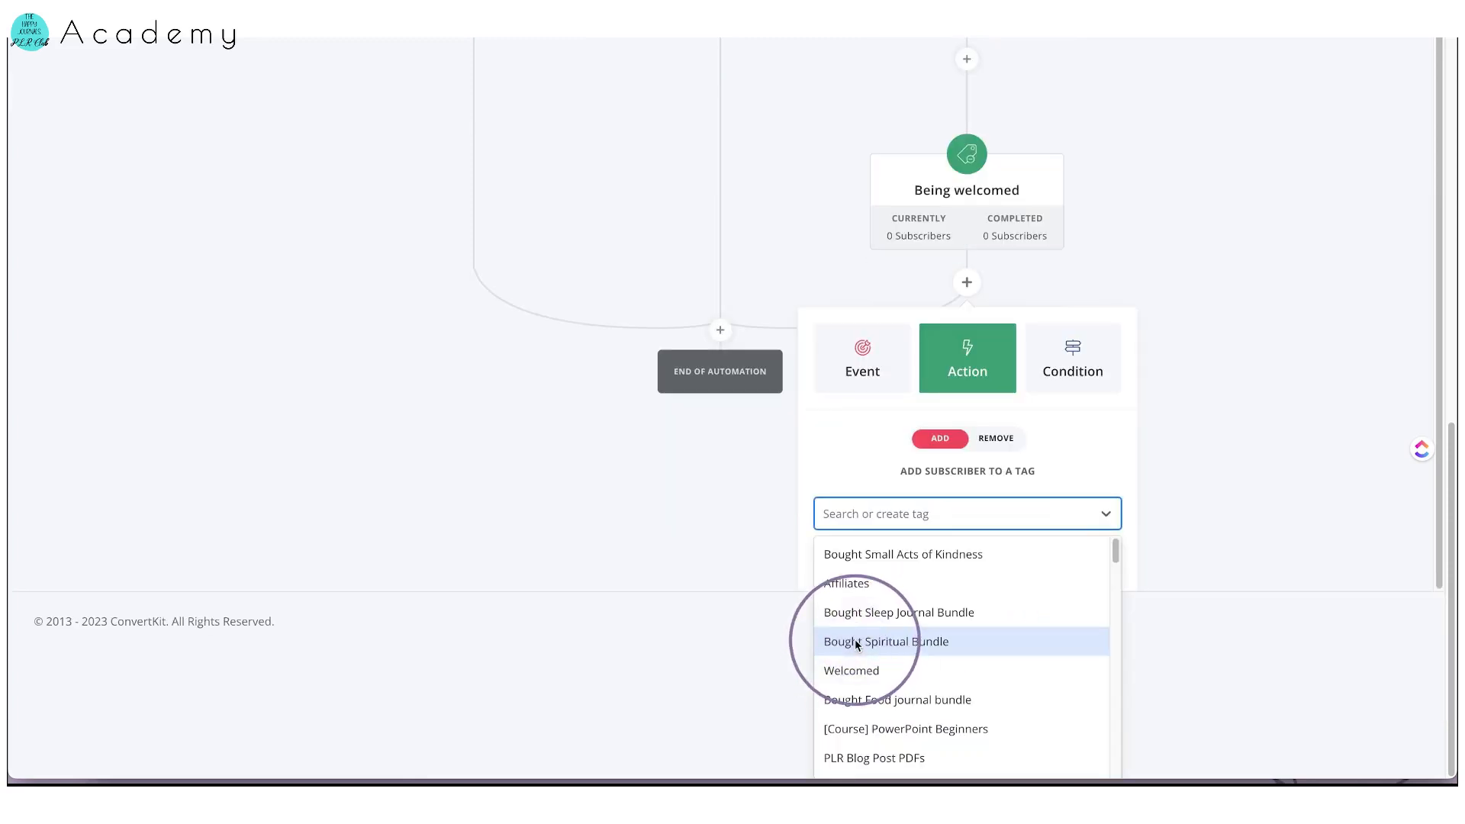
left_click(857, 671)
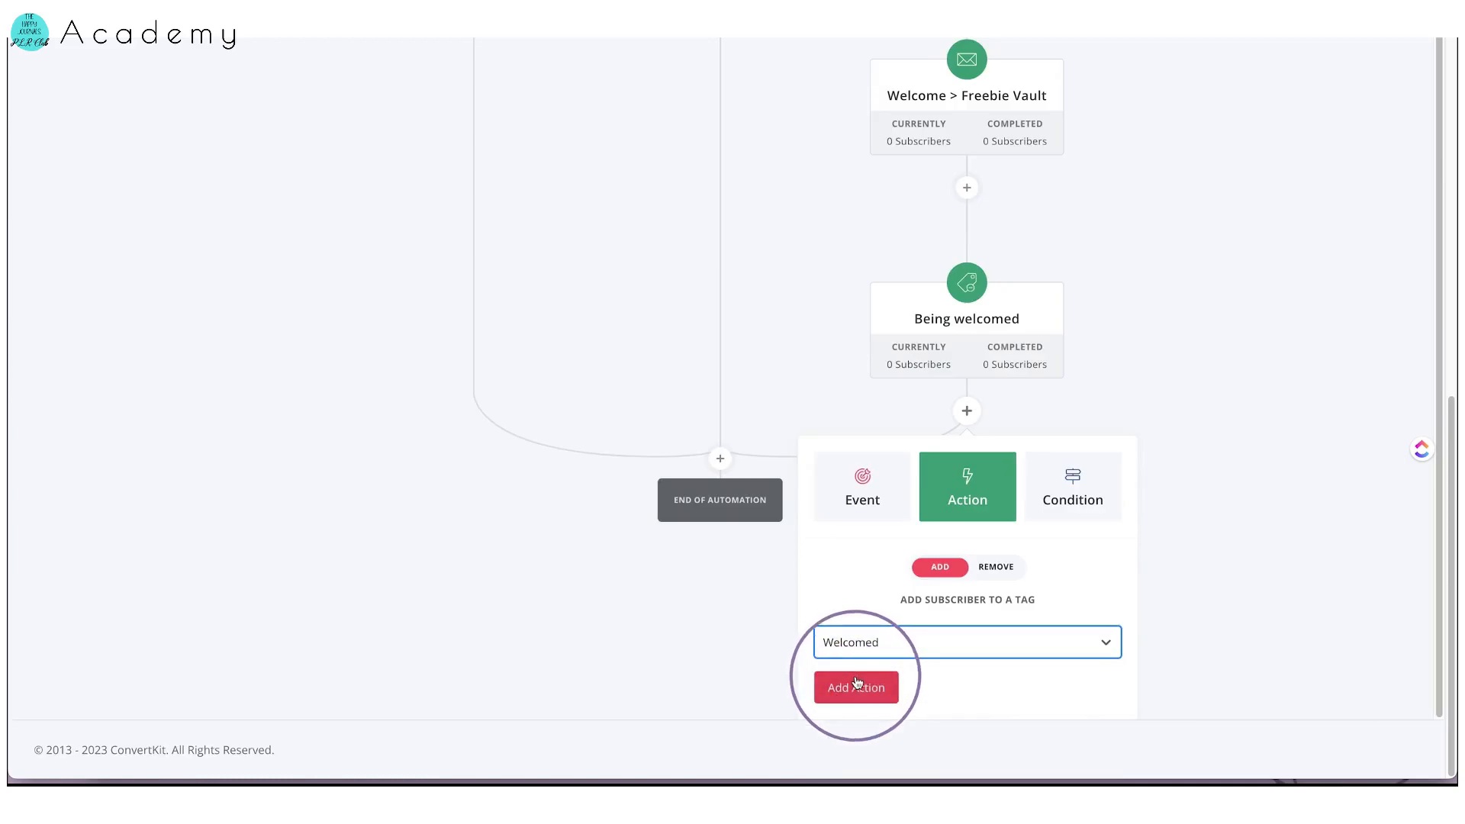
left_click(865, 690)
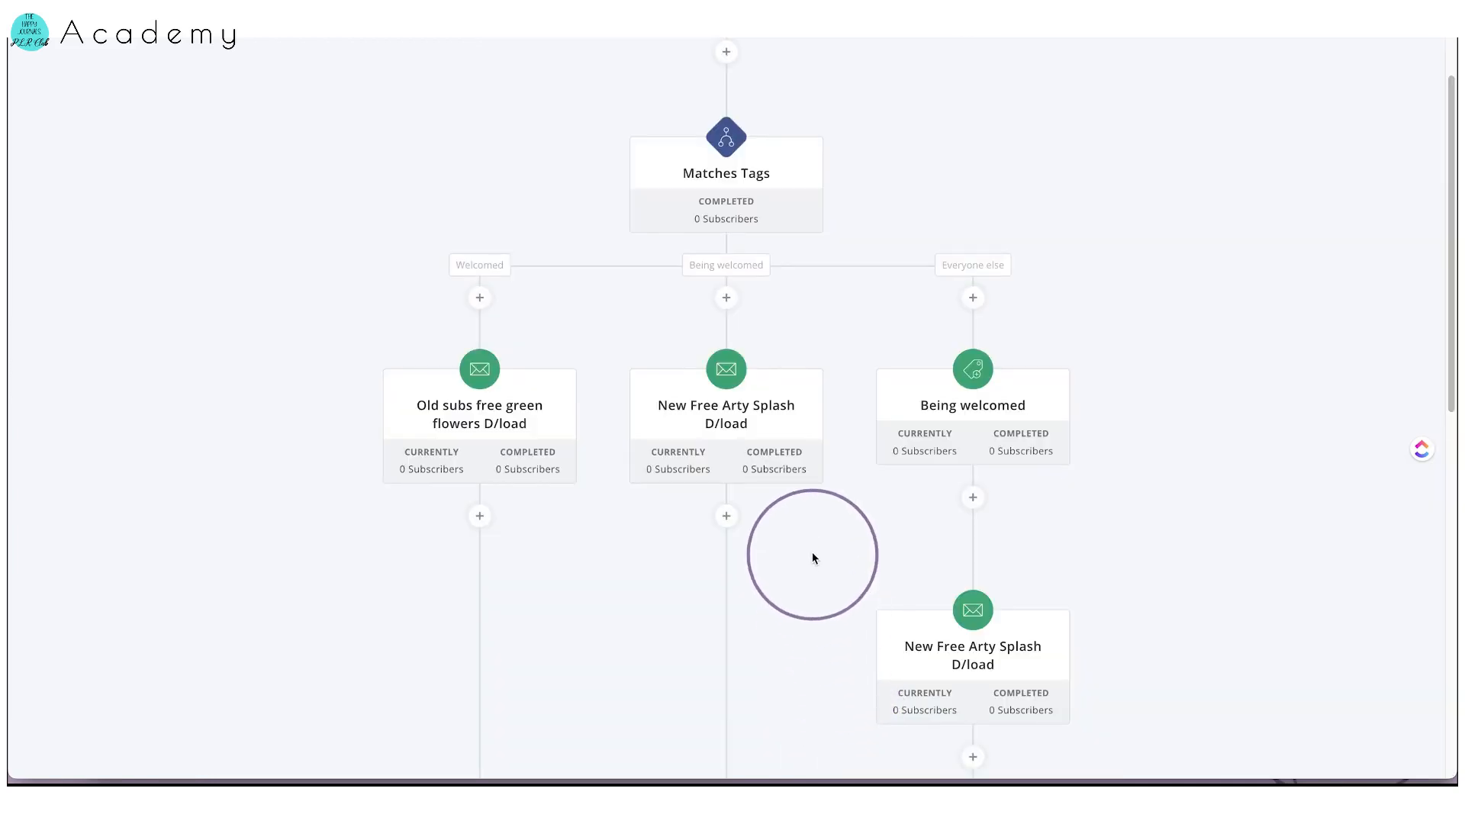
- Add a 7-day delay at the point where the three branches merge, before the end of the automation
scroll(805, 543, "down", 10)
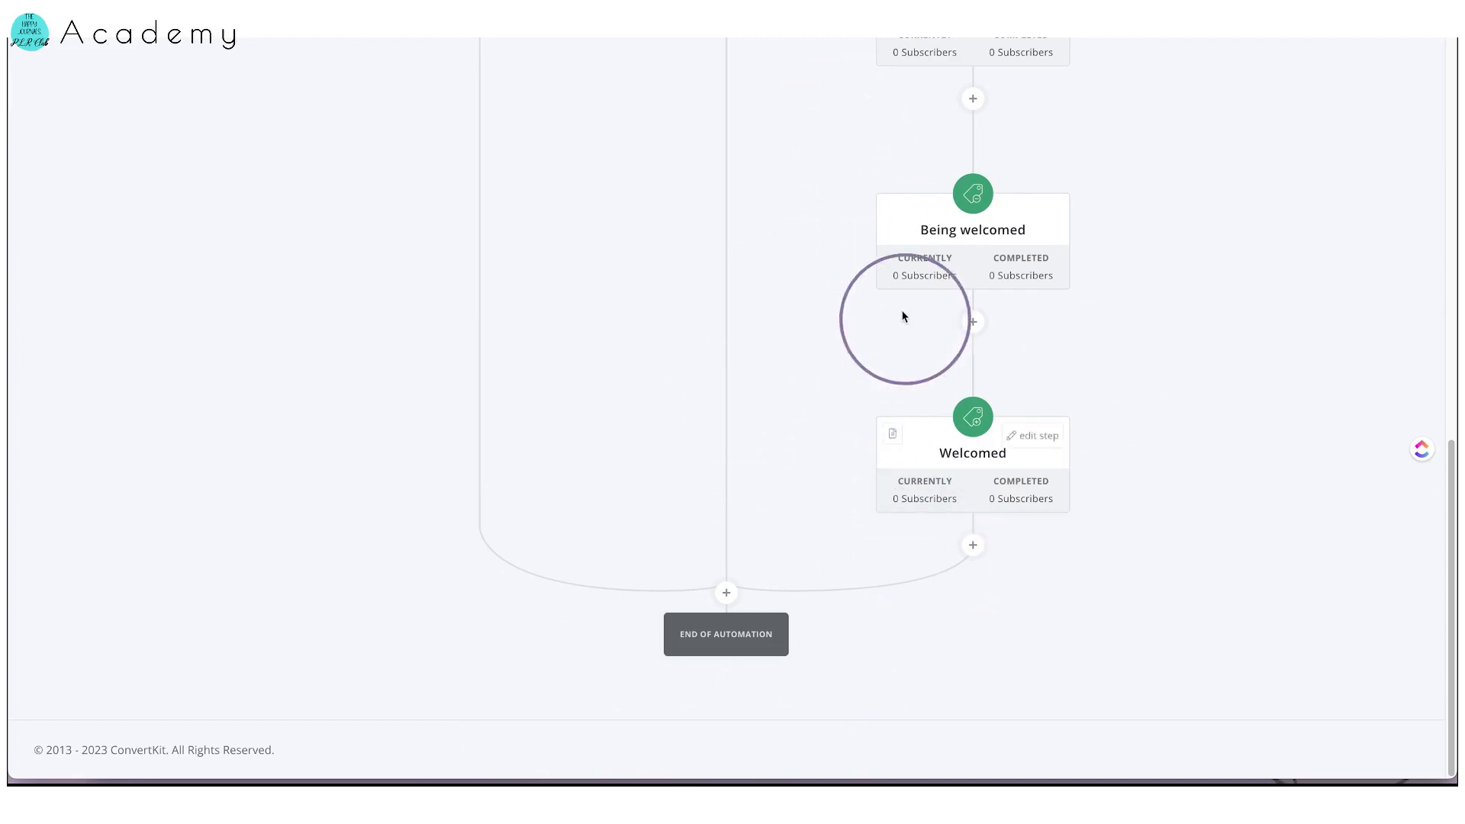
scroll(860, 472, "up", 1)
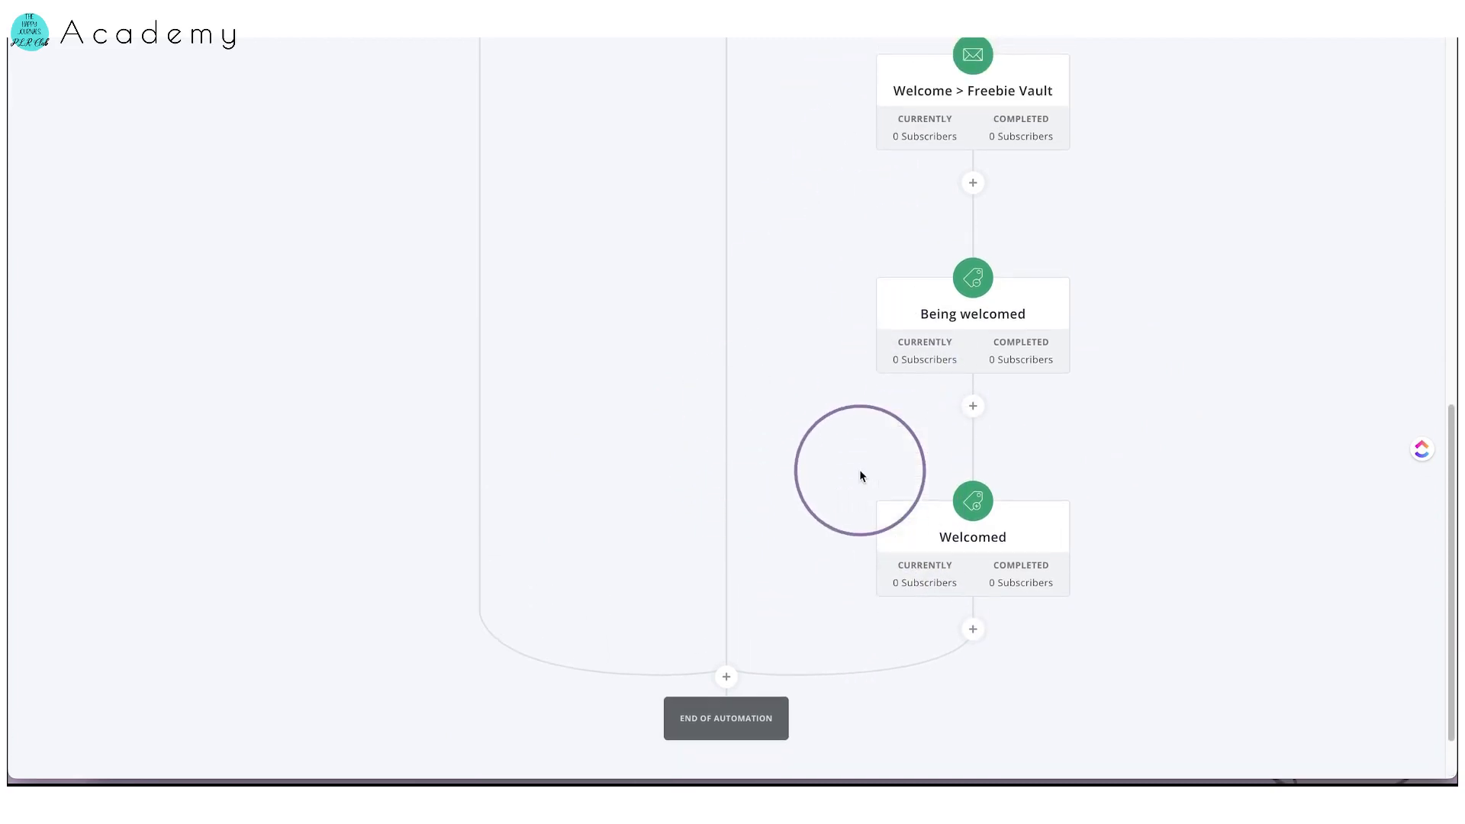
scroll(807, 396, "down", 1)
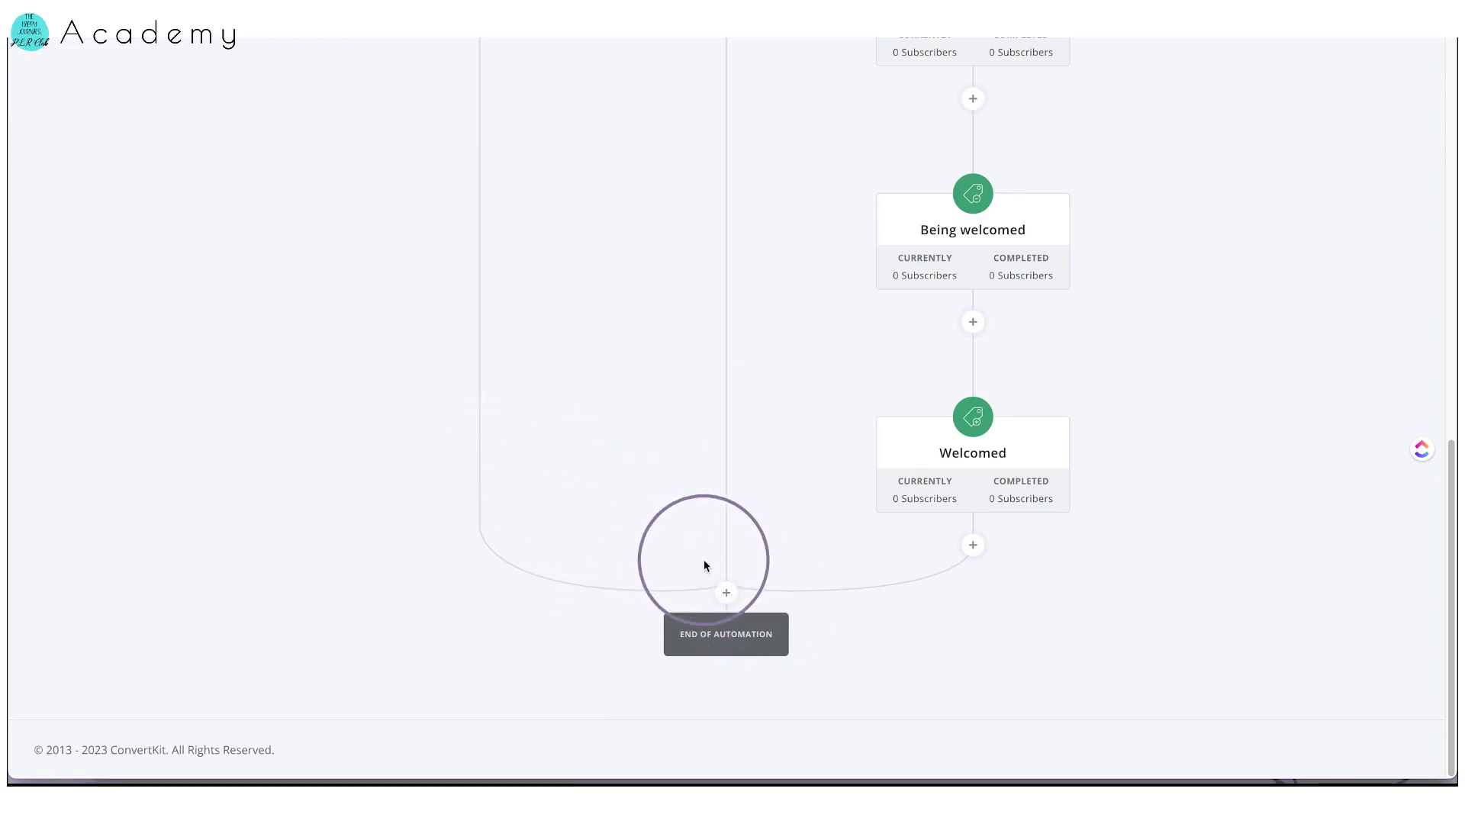
left_click(725, 595)
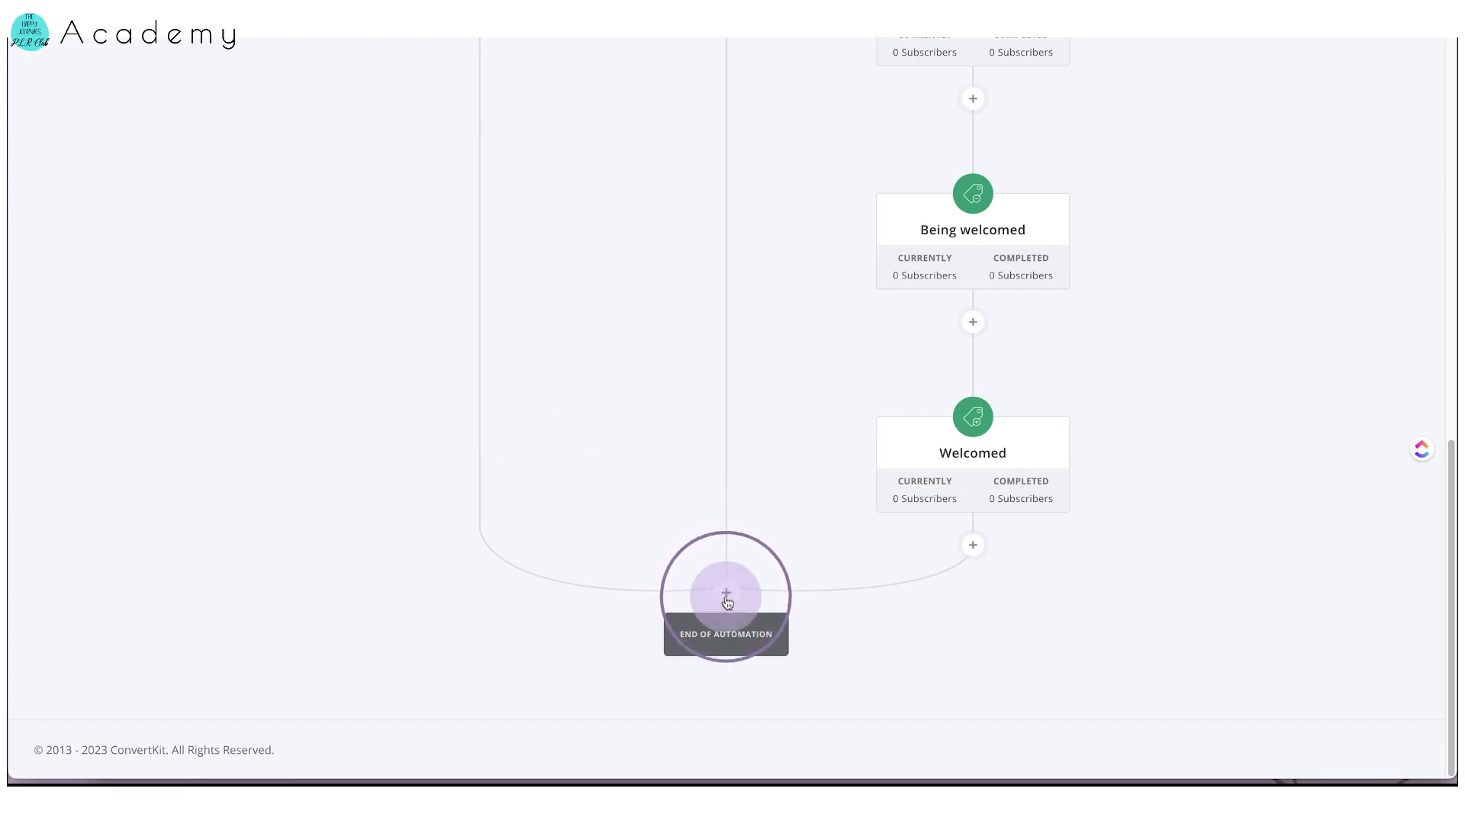
scroll(605, 495, "down", 3)
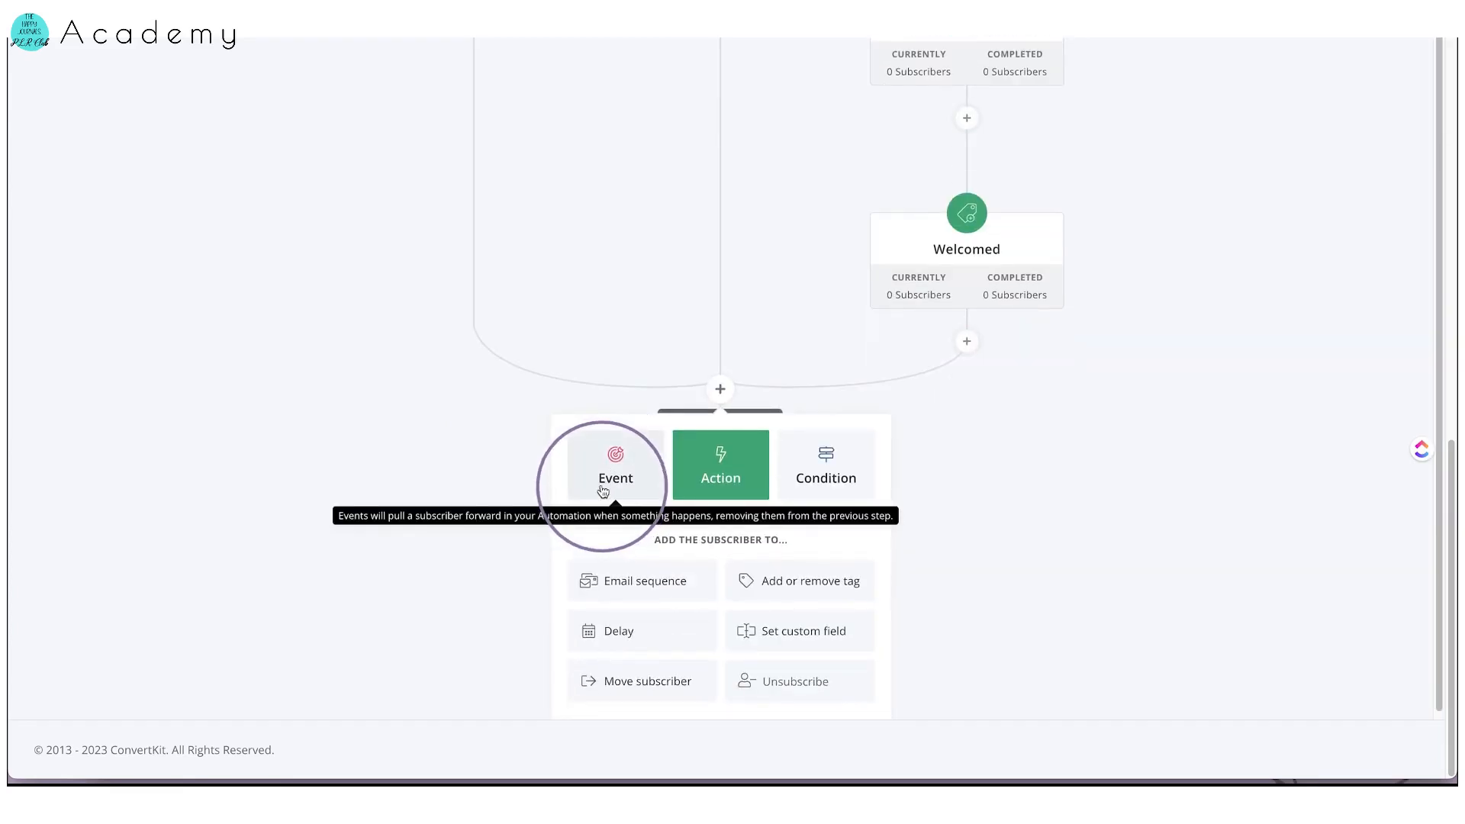
scroll(605, 496, "up", 1)
left_click(660, 708)
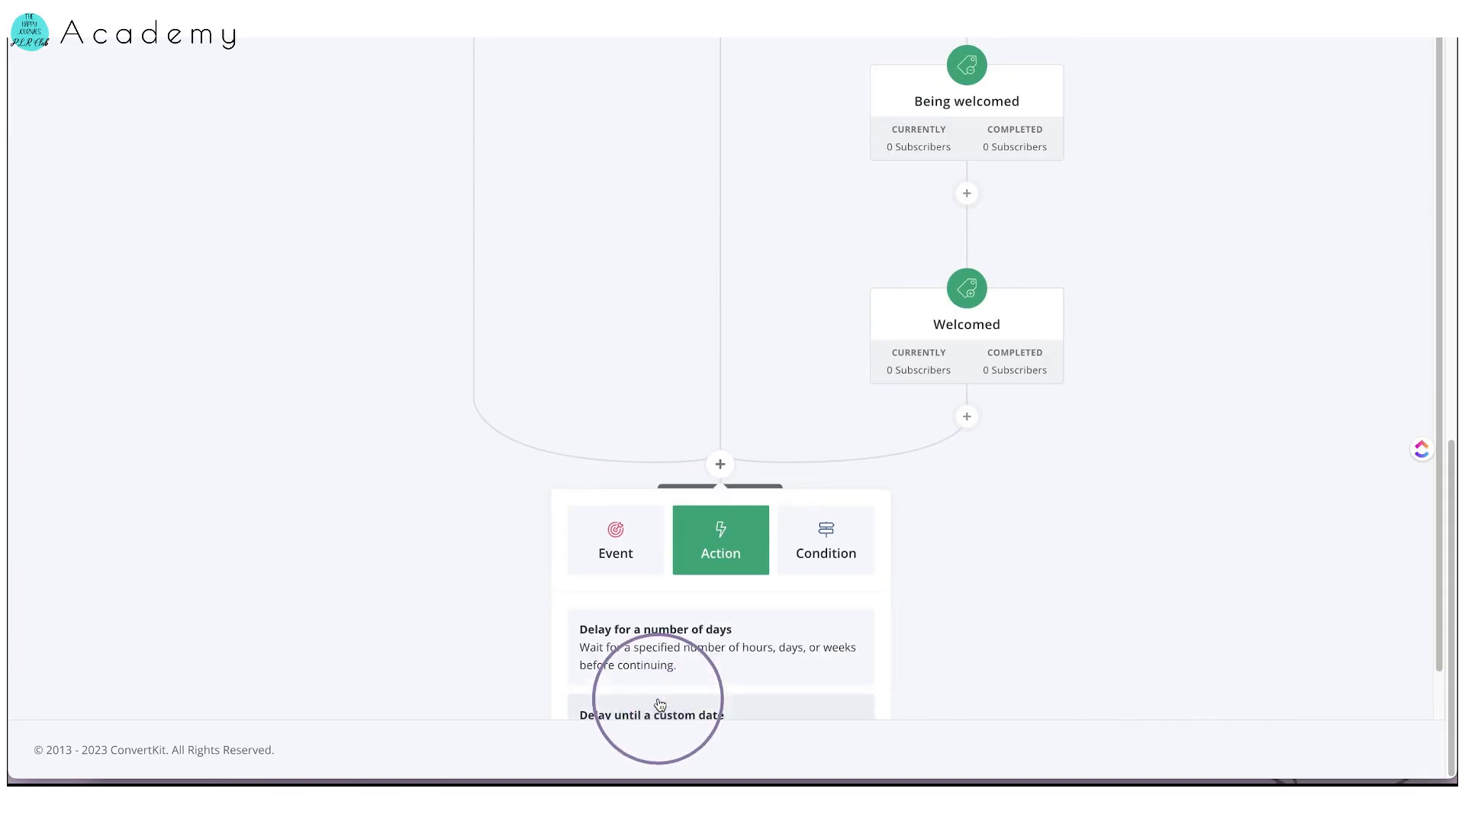
left_click(654, 628)
left_click(656, 639)
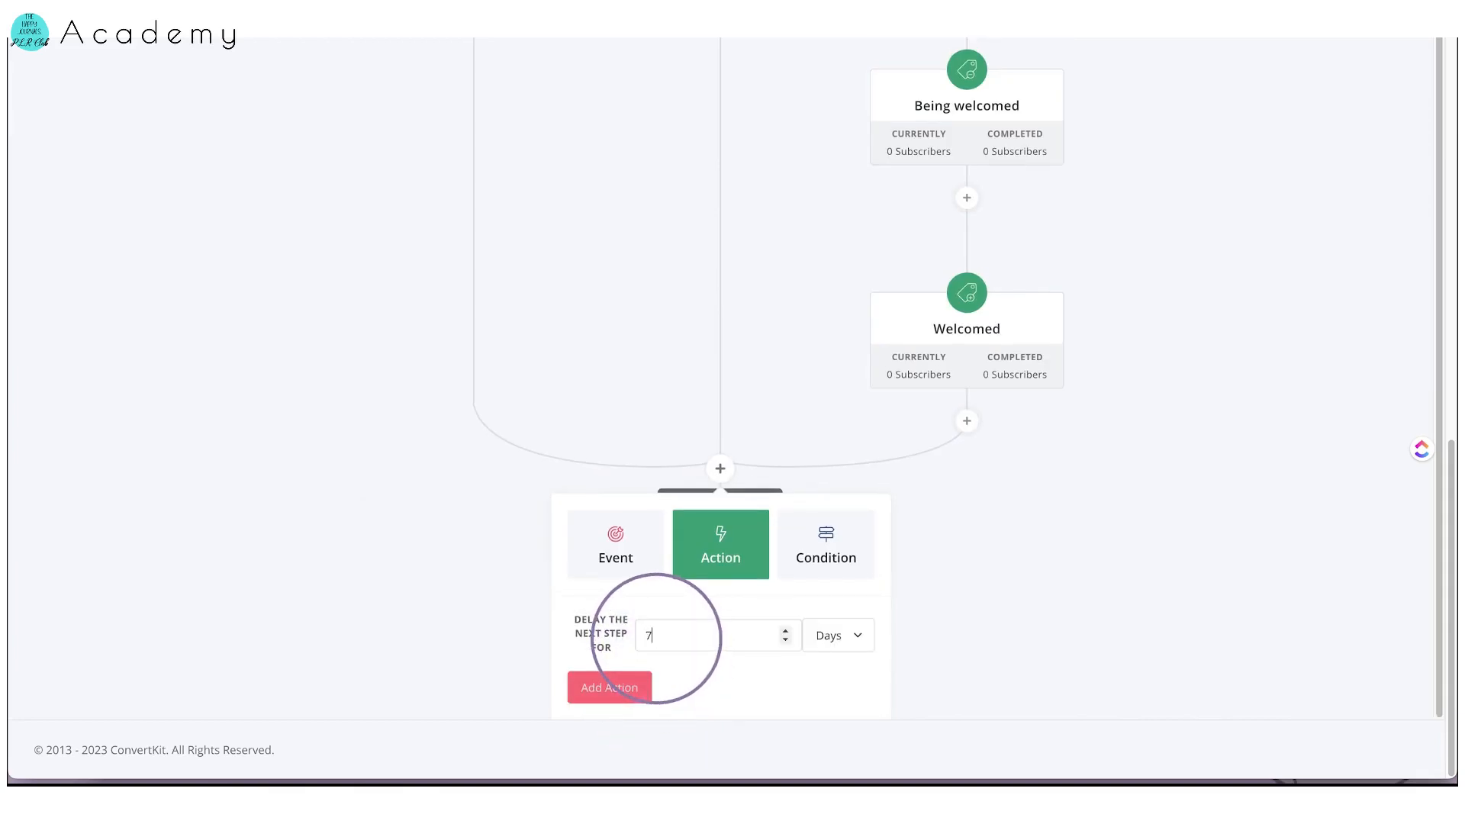
left_click(594, 694)
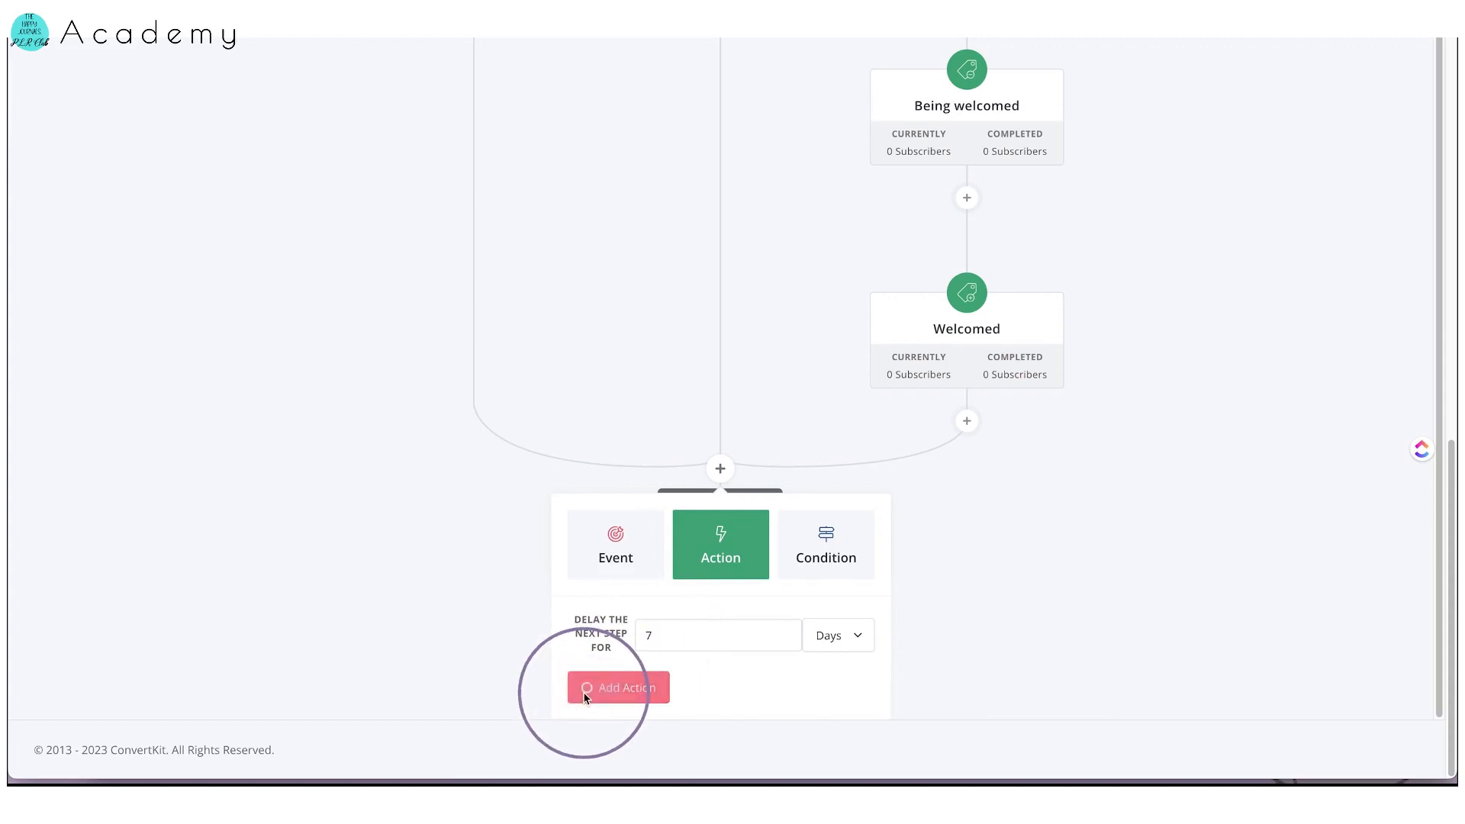
- Add a yes/no condition after the 7-day delay checking whether the subscriber has the "Bought Green Flower Template Pack" tag
scroll(673, 458, "down", 10)
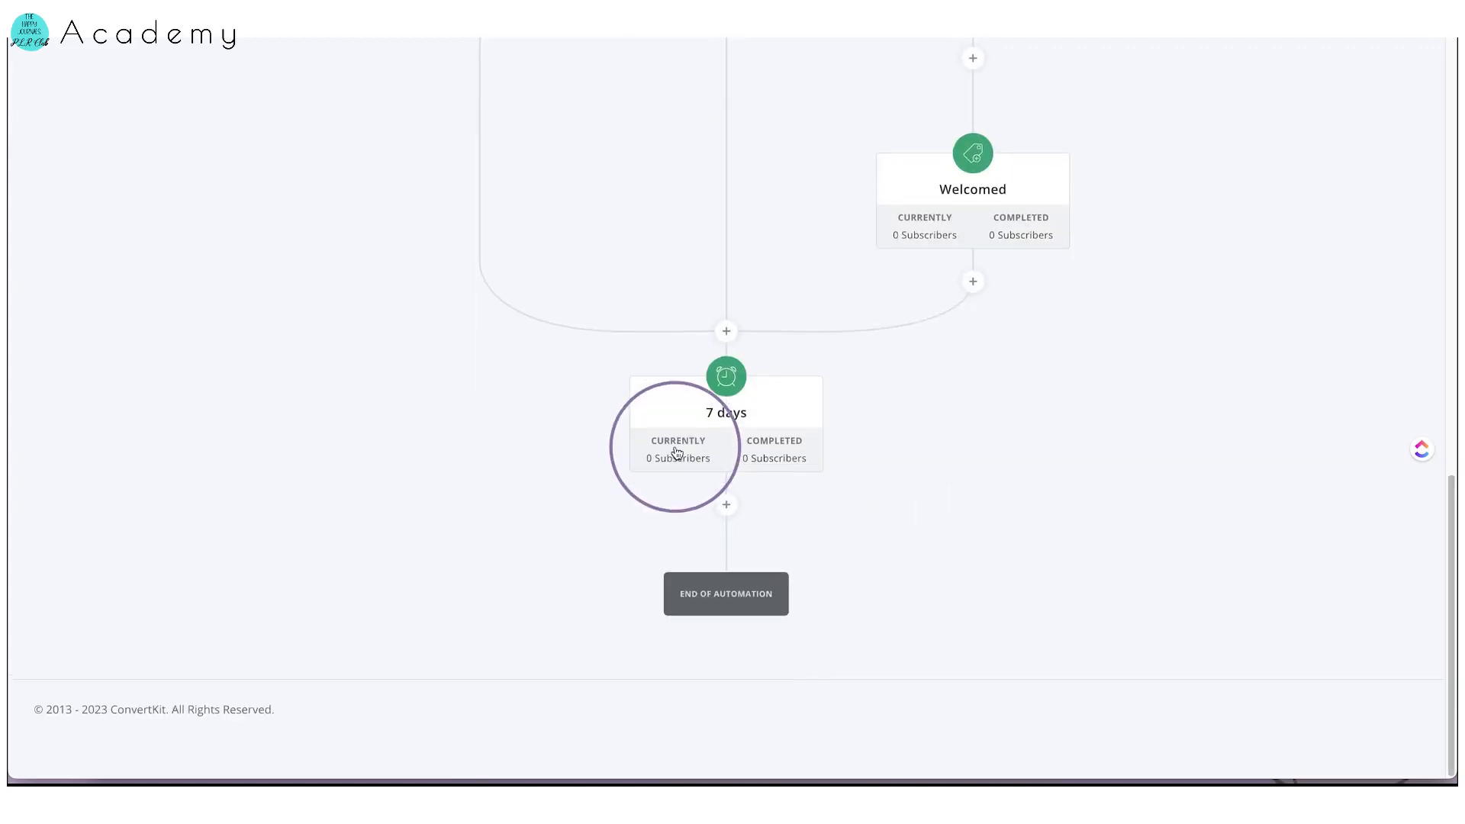
left_click(727, 545)
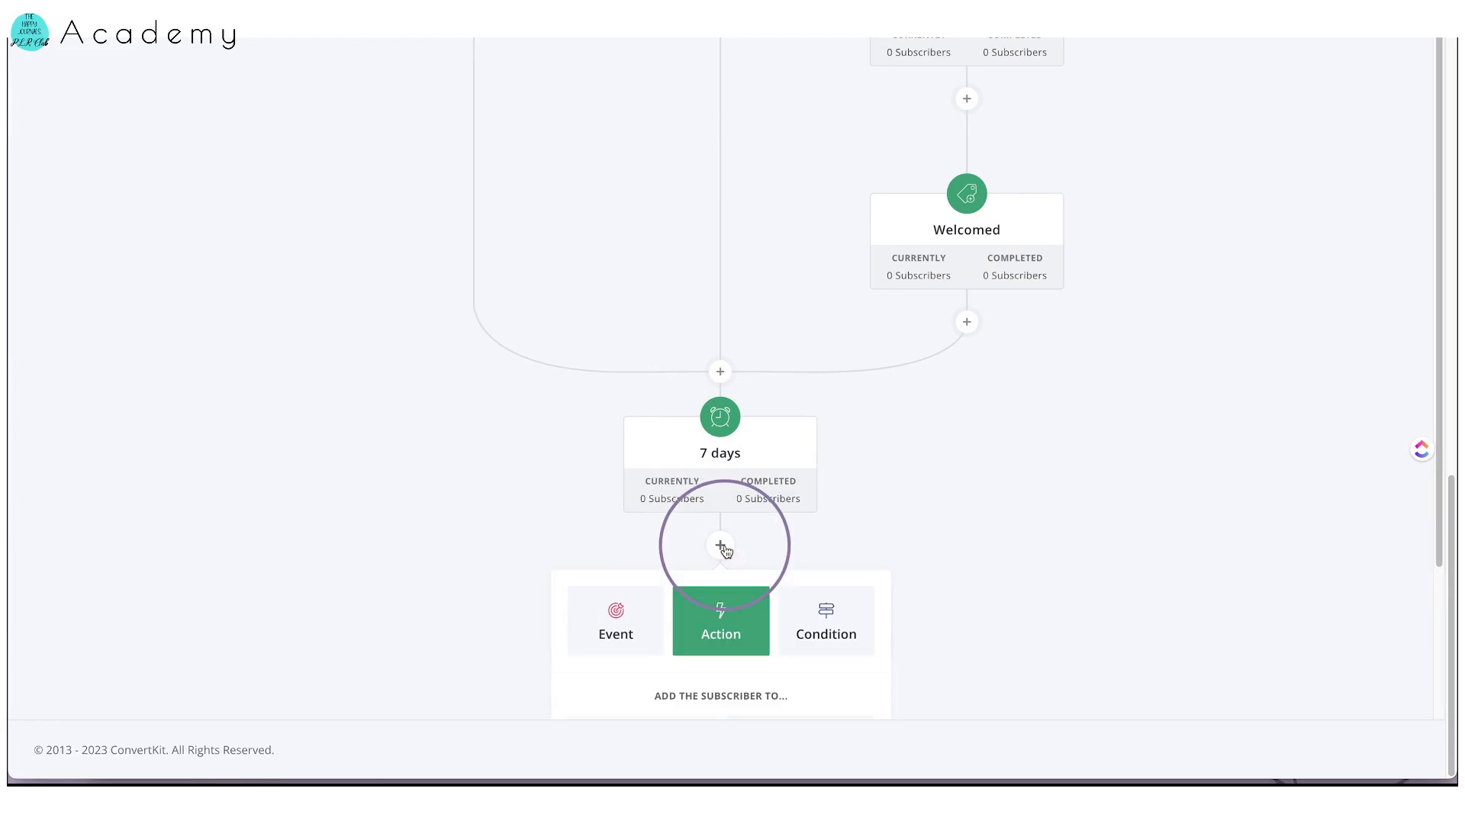
left_click(802, 612)
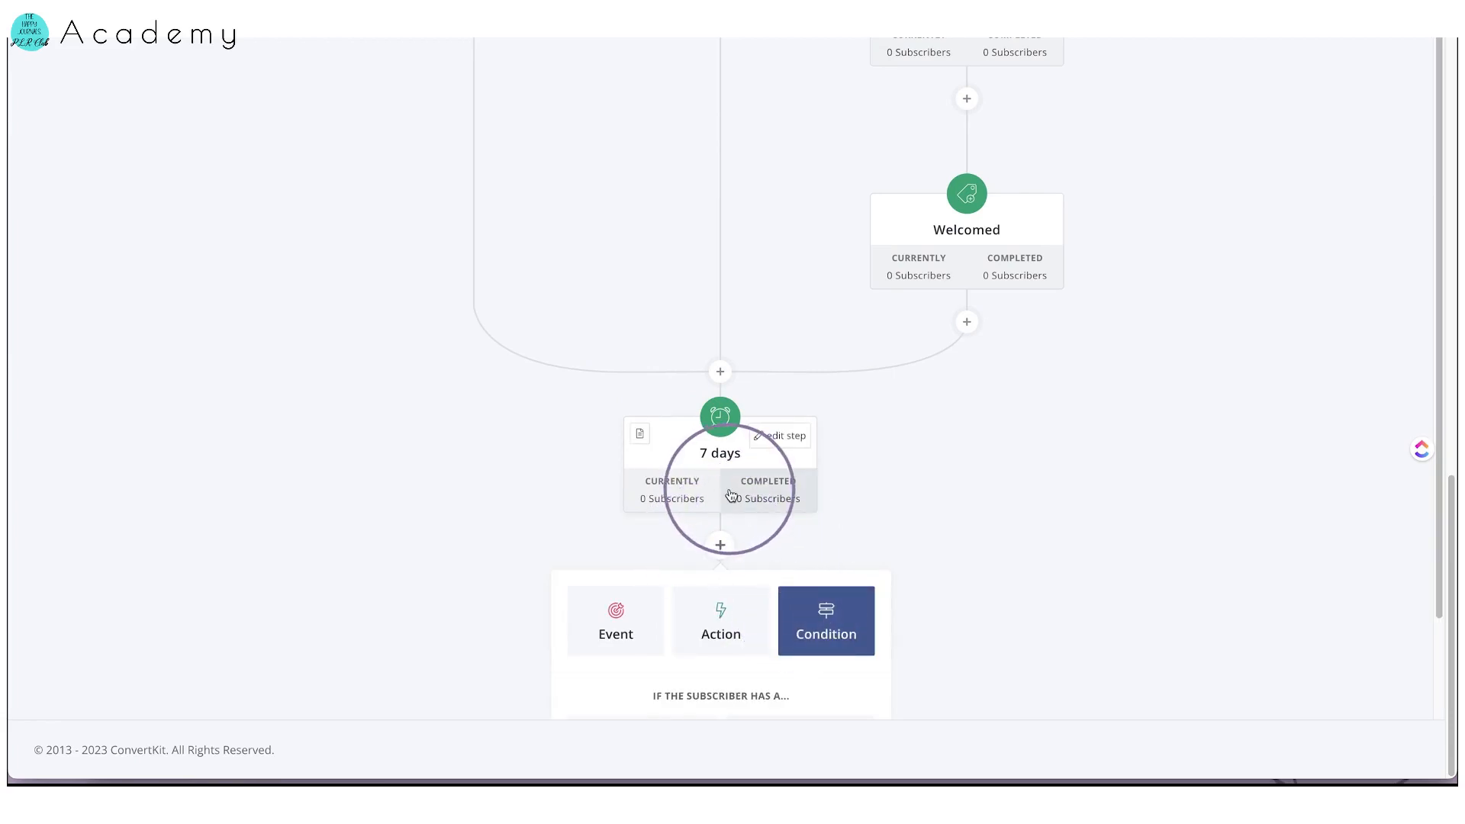
scroll(721, 492, "down", 2)
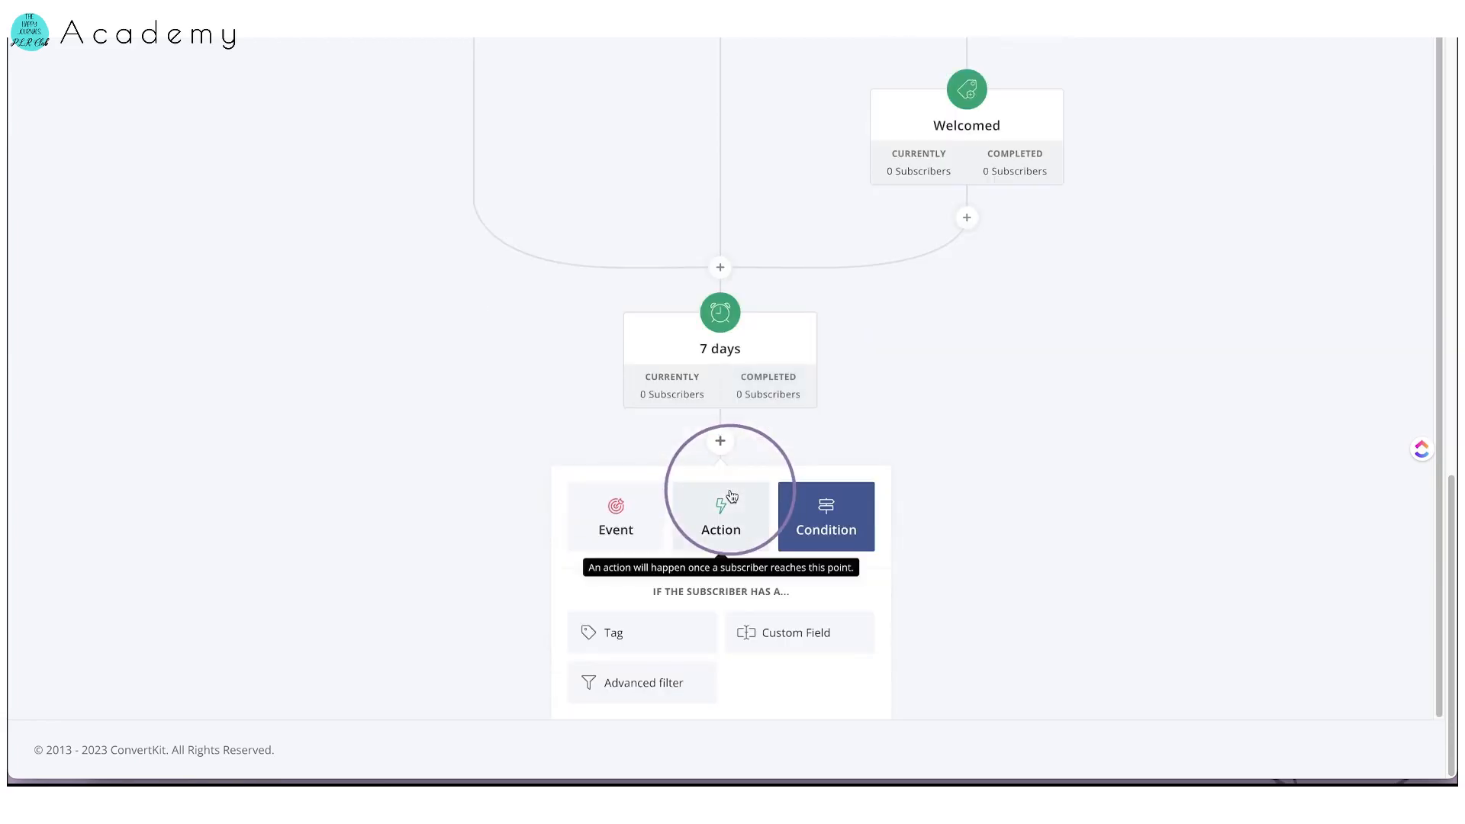
left_click(634, 636)
scroll(616, 610, "down", 1)
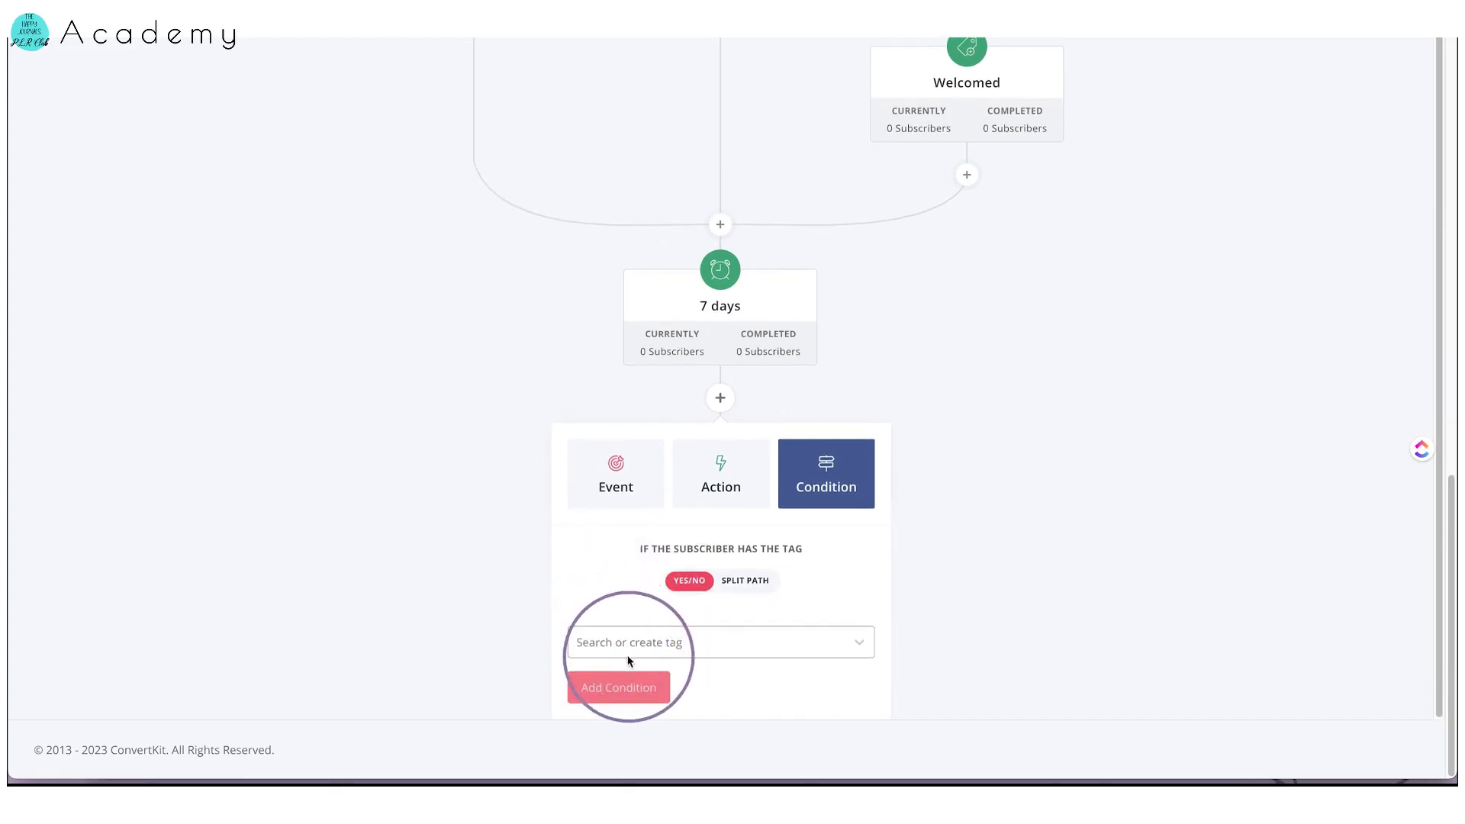
left_click(629, 658)
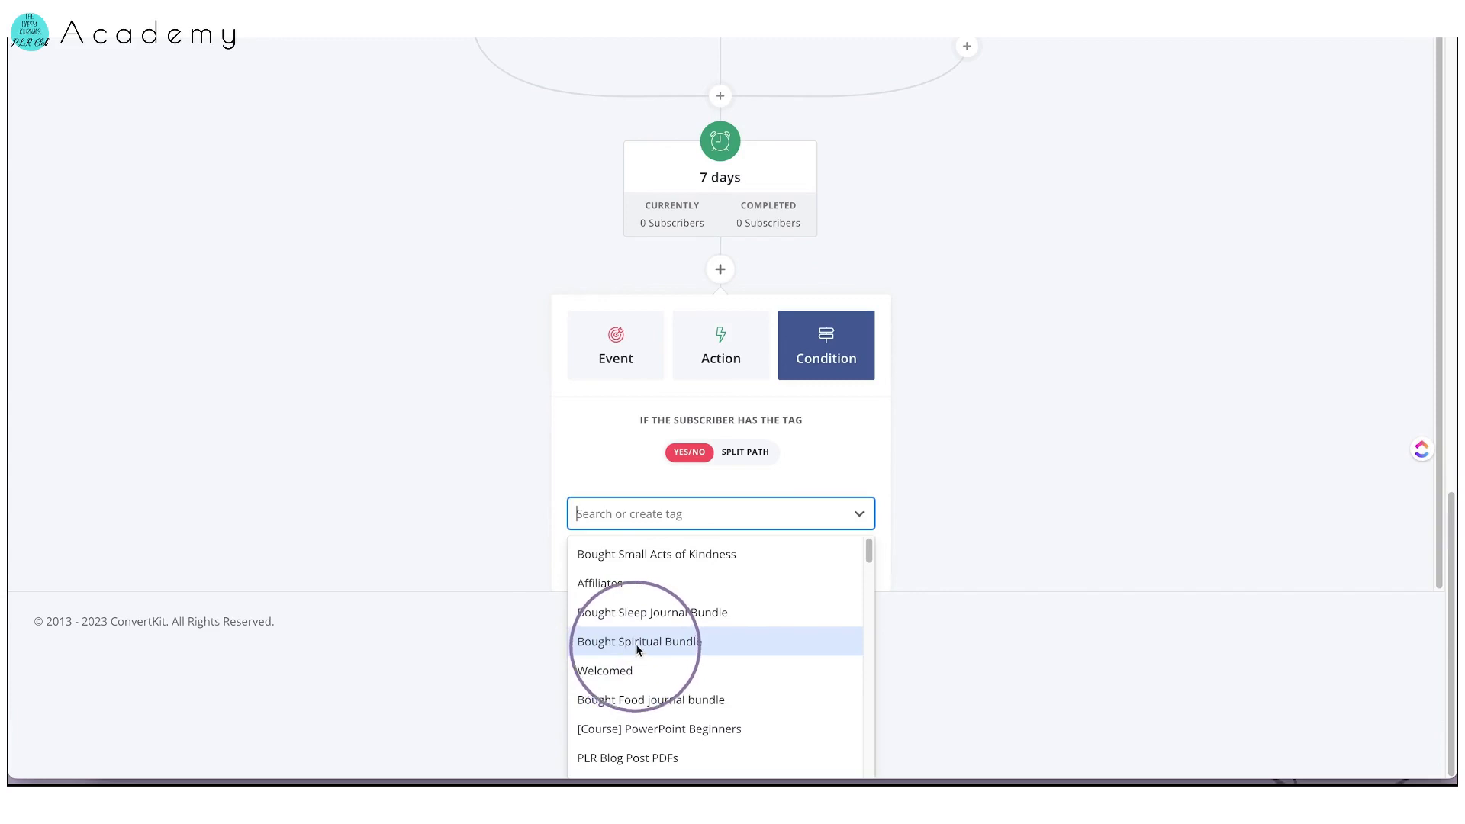
scroll(609, 605, "down", 1)
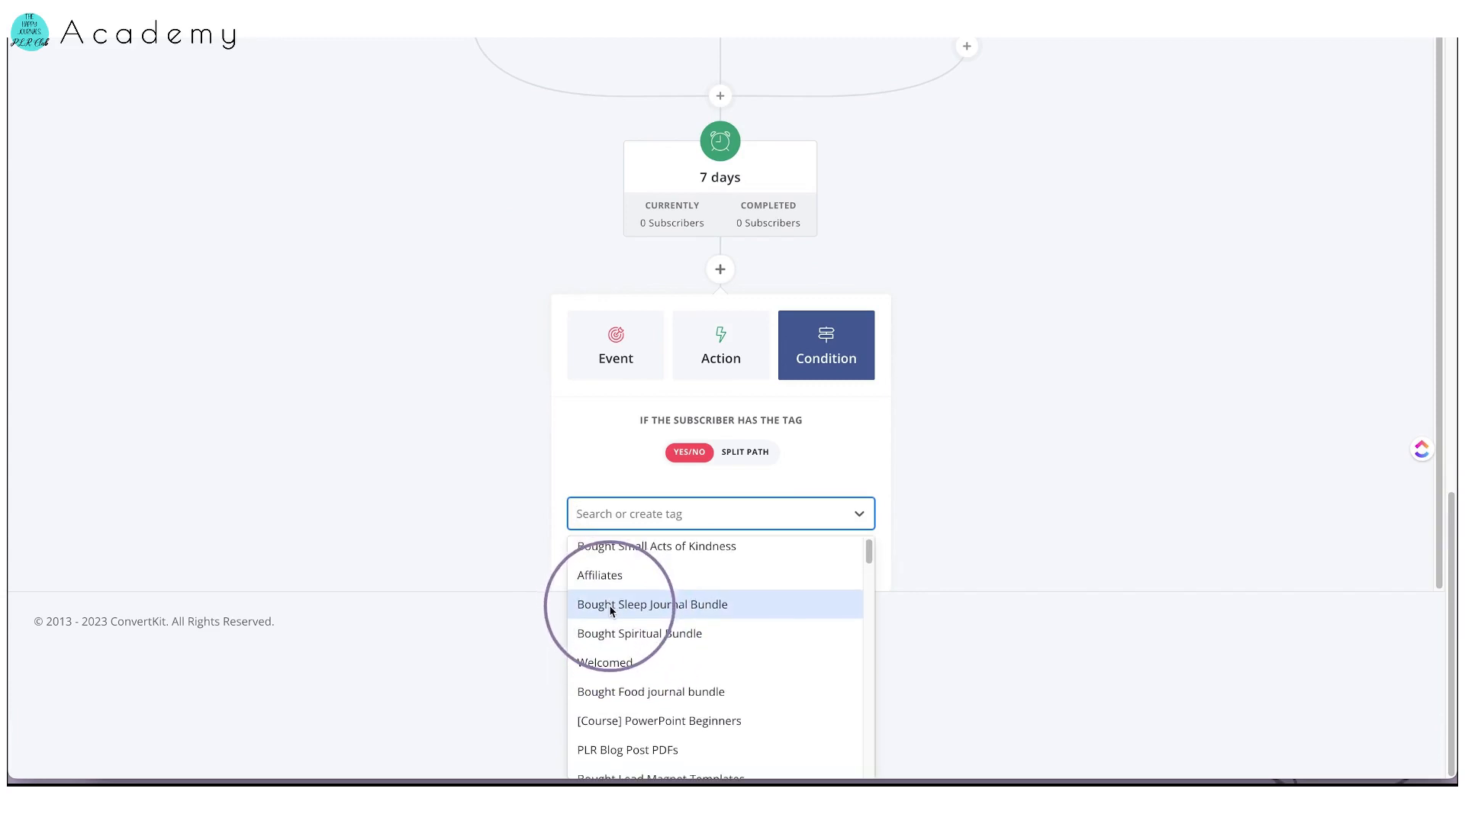
type("bok")
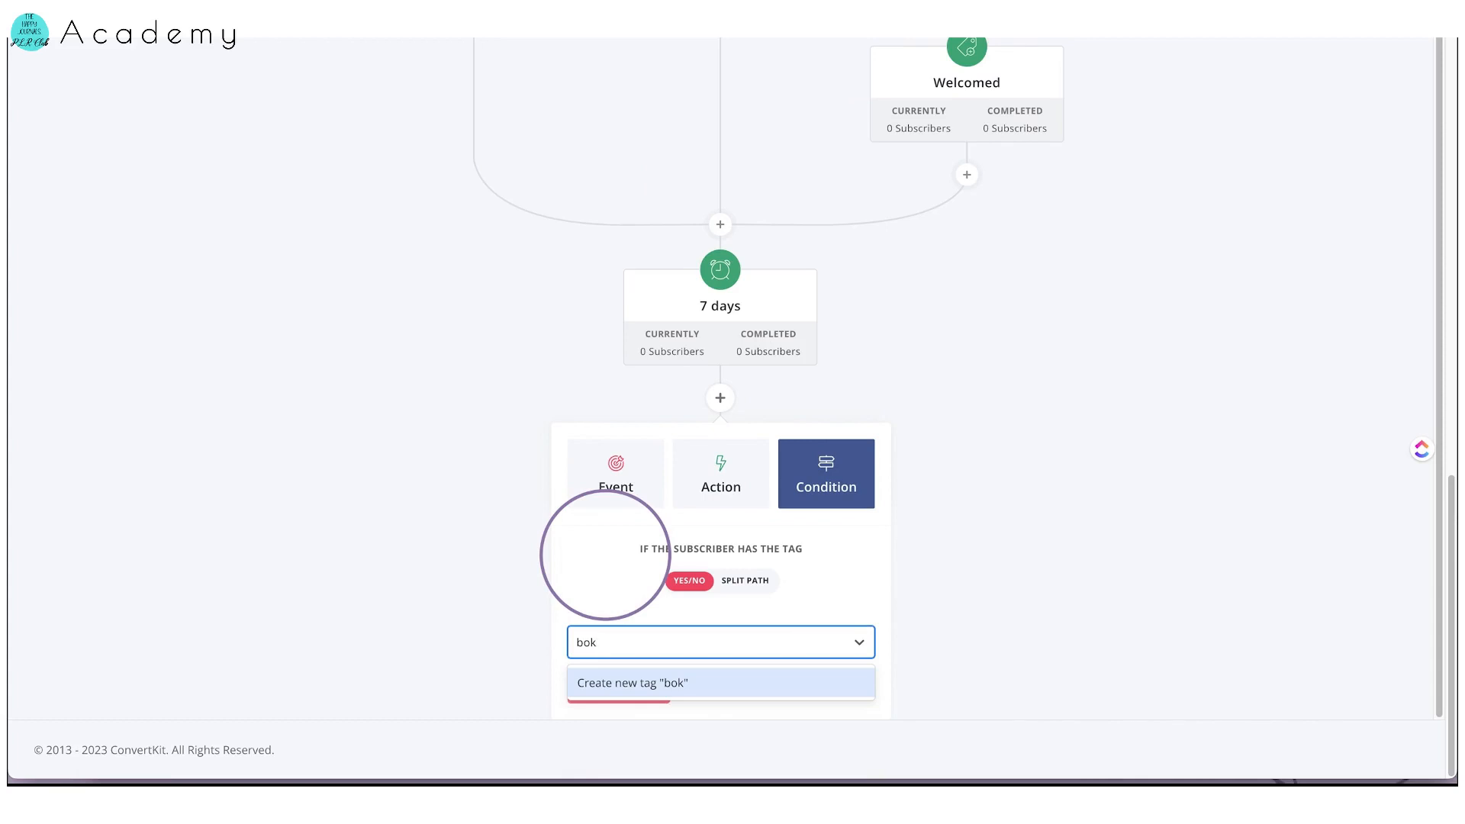
key("BackSpace")
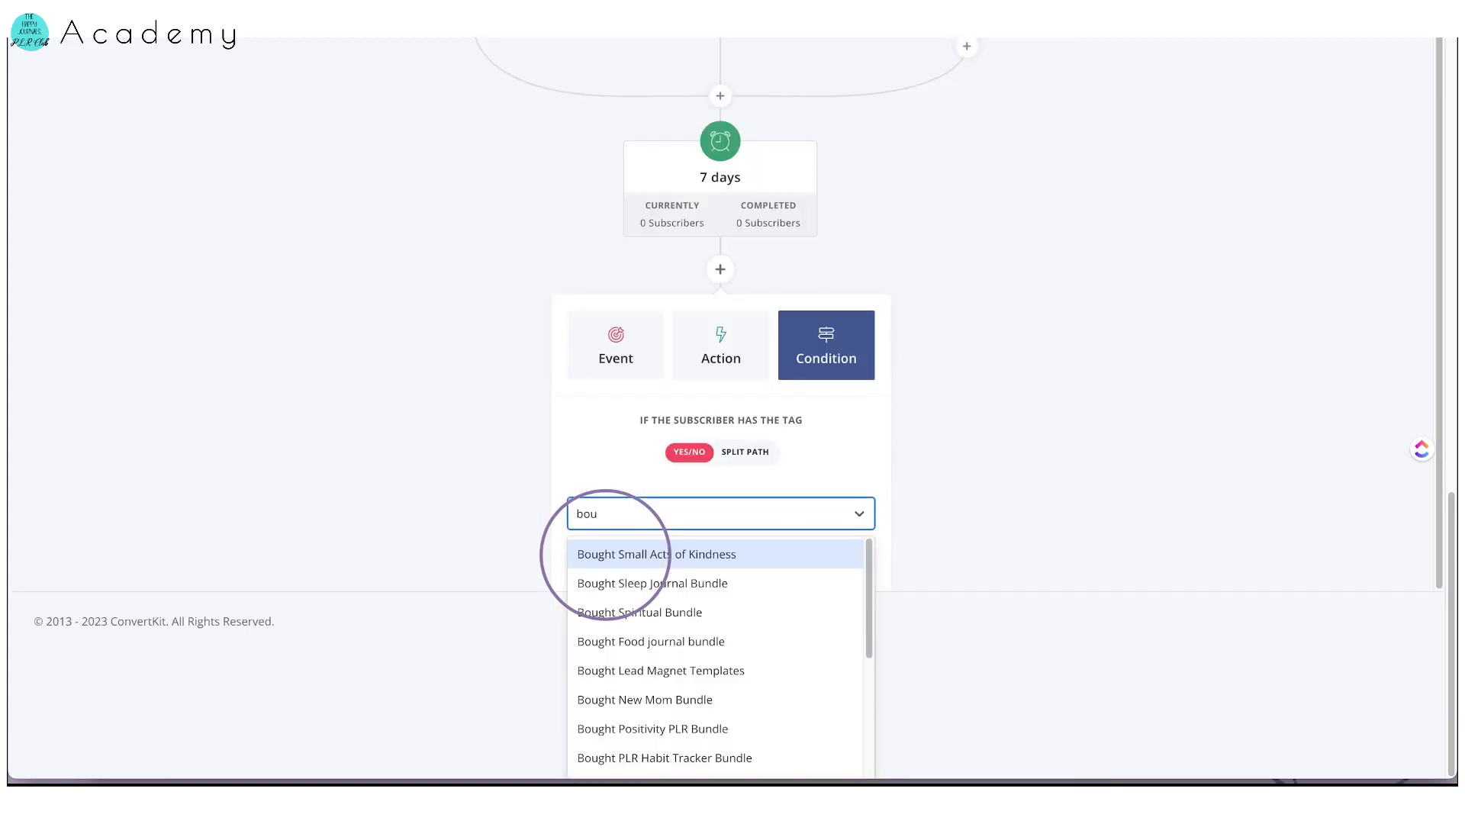
scroll(606, 555, "down", 5)
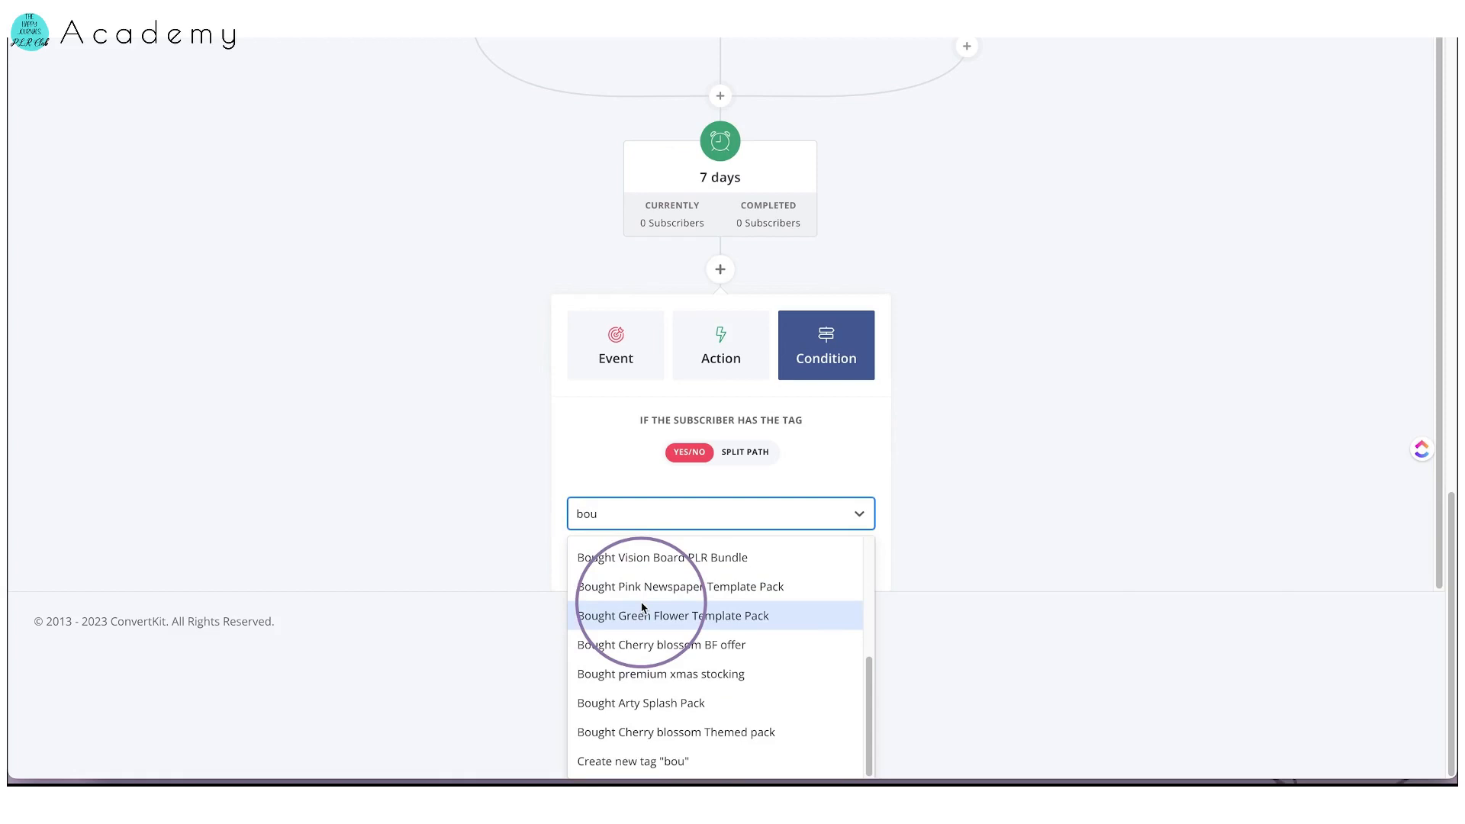
left_click(643, 614)
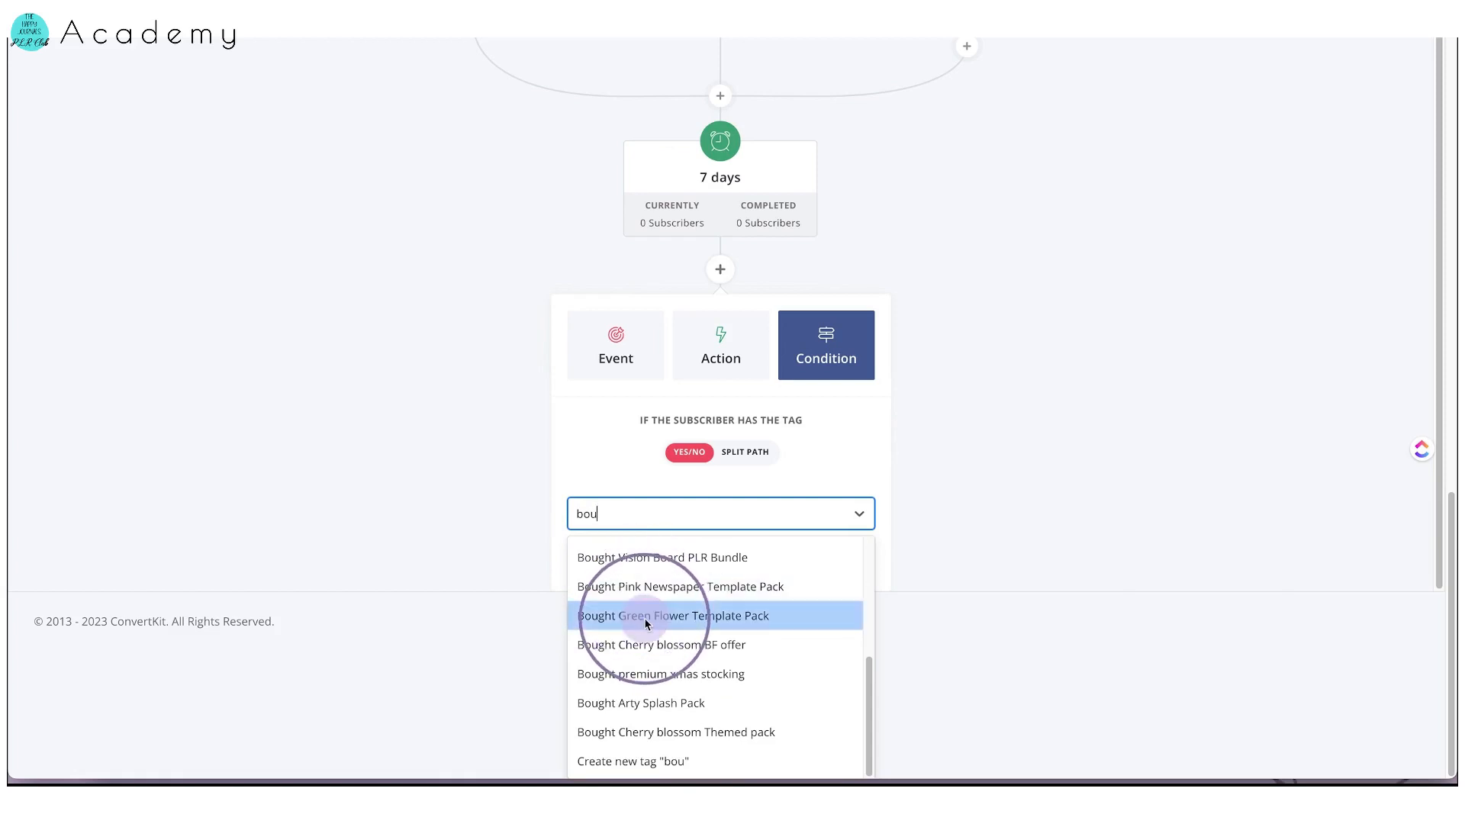
left_click(619, 686)
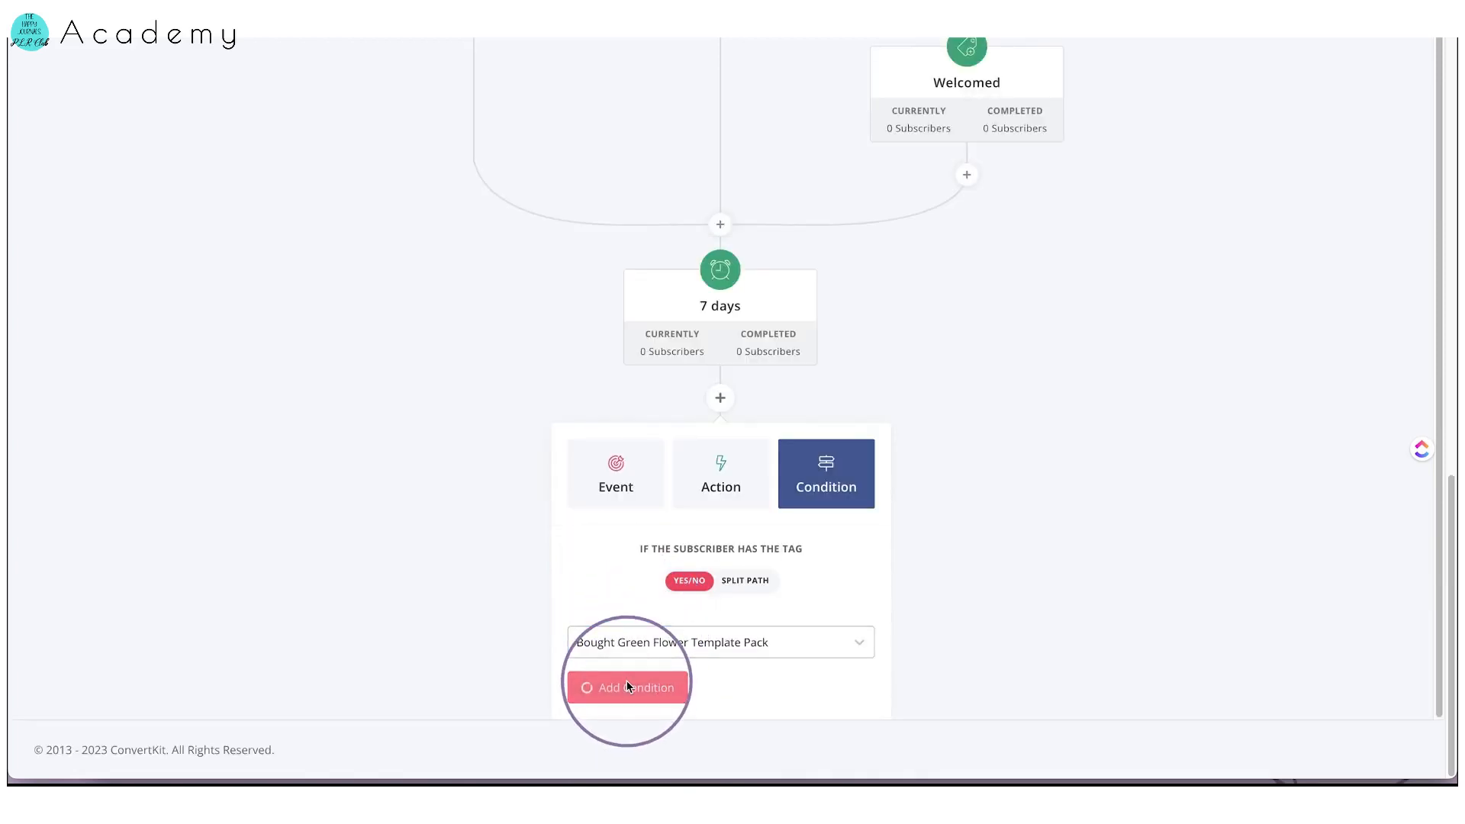
scroll(551, 499, "down", 18)
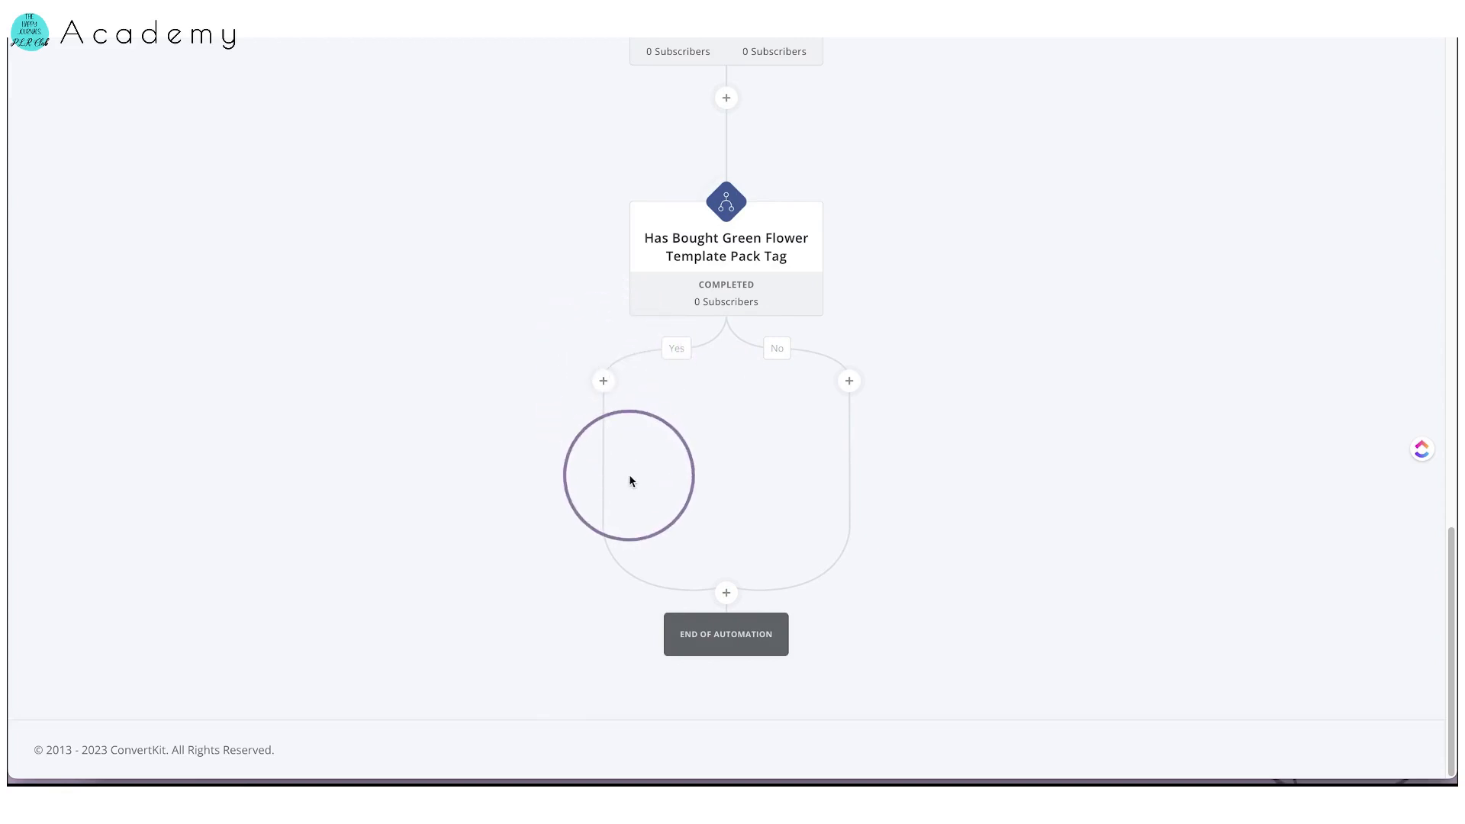
left_click(851, 385)
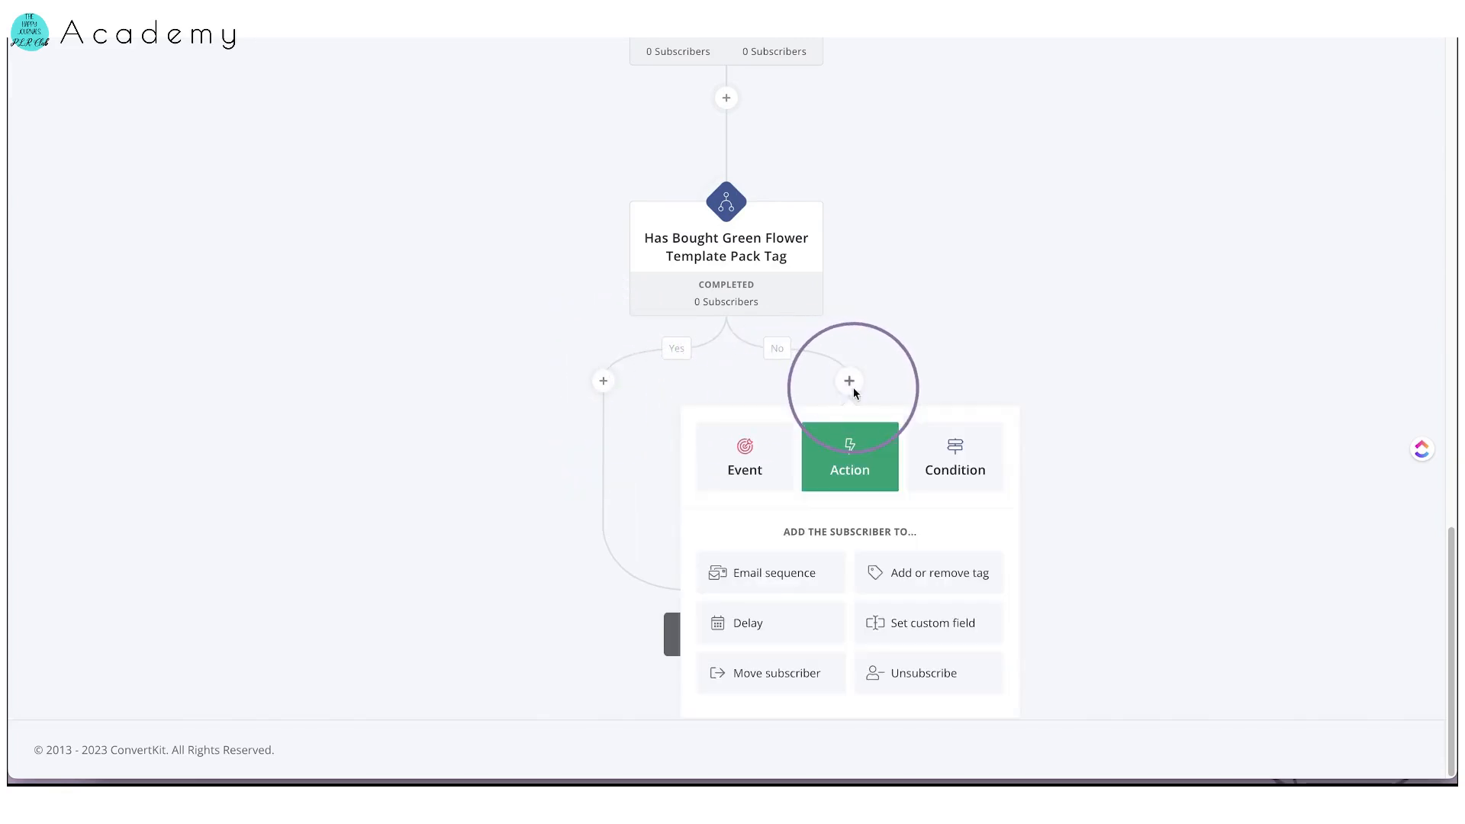
left_click(773, 572)
type("en")
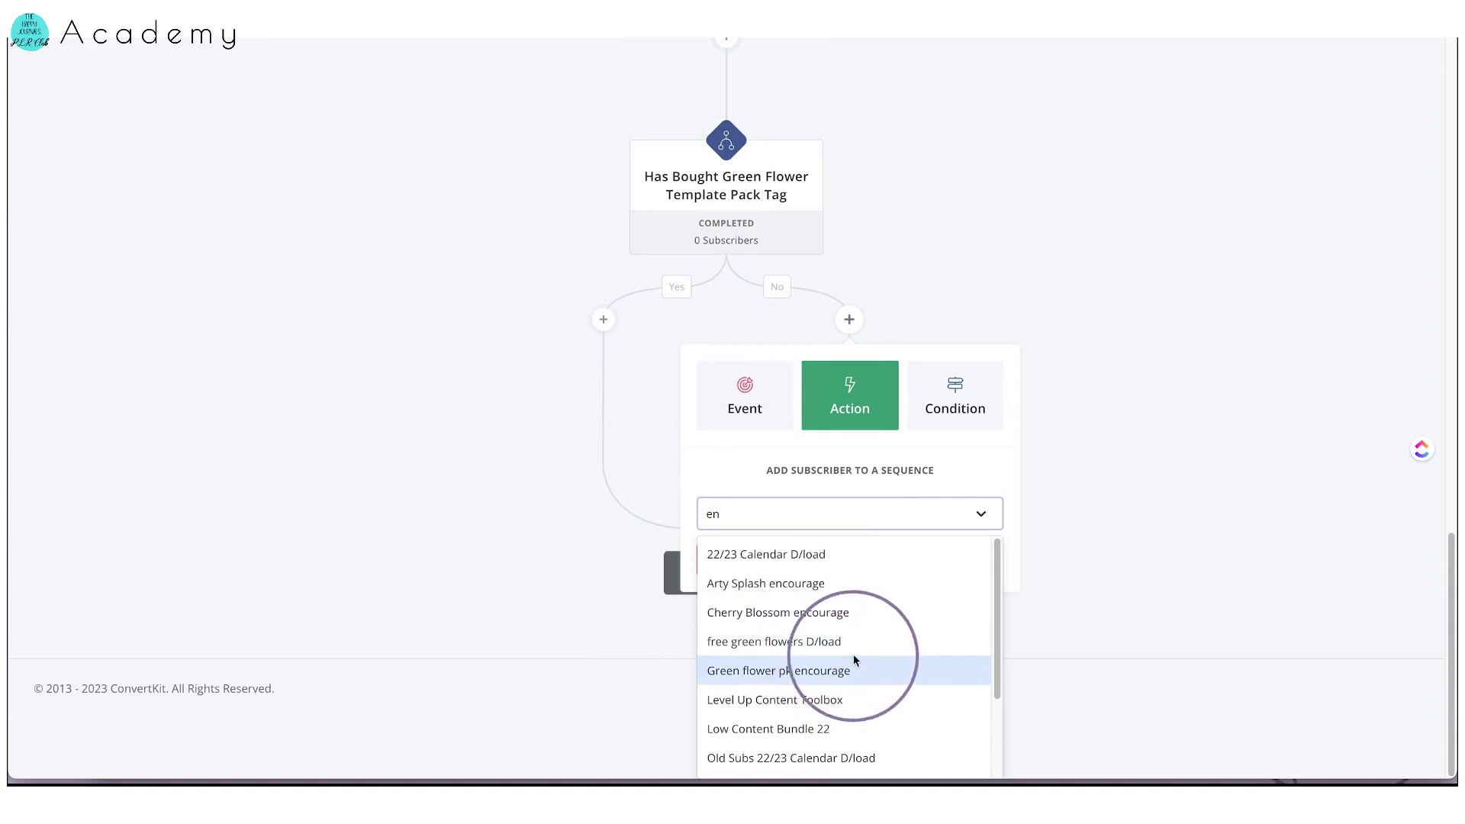
left_click(846, 672)
left_click(846, 675)
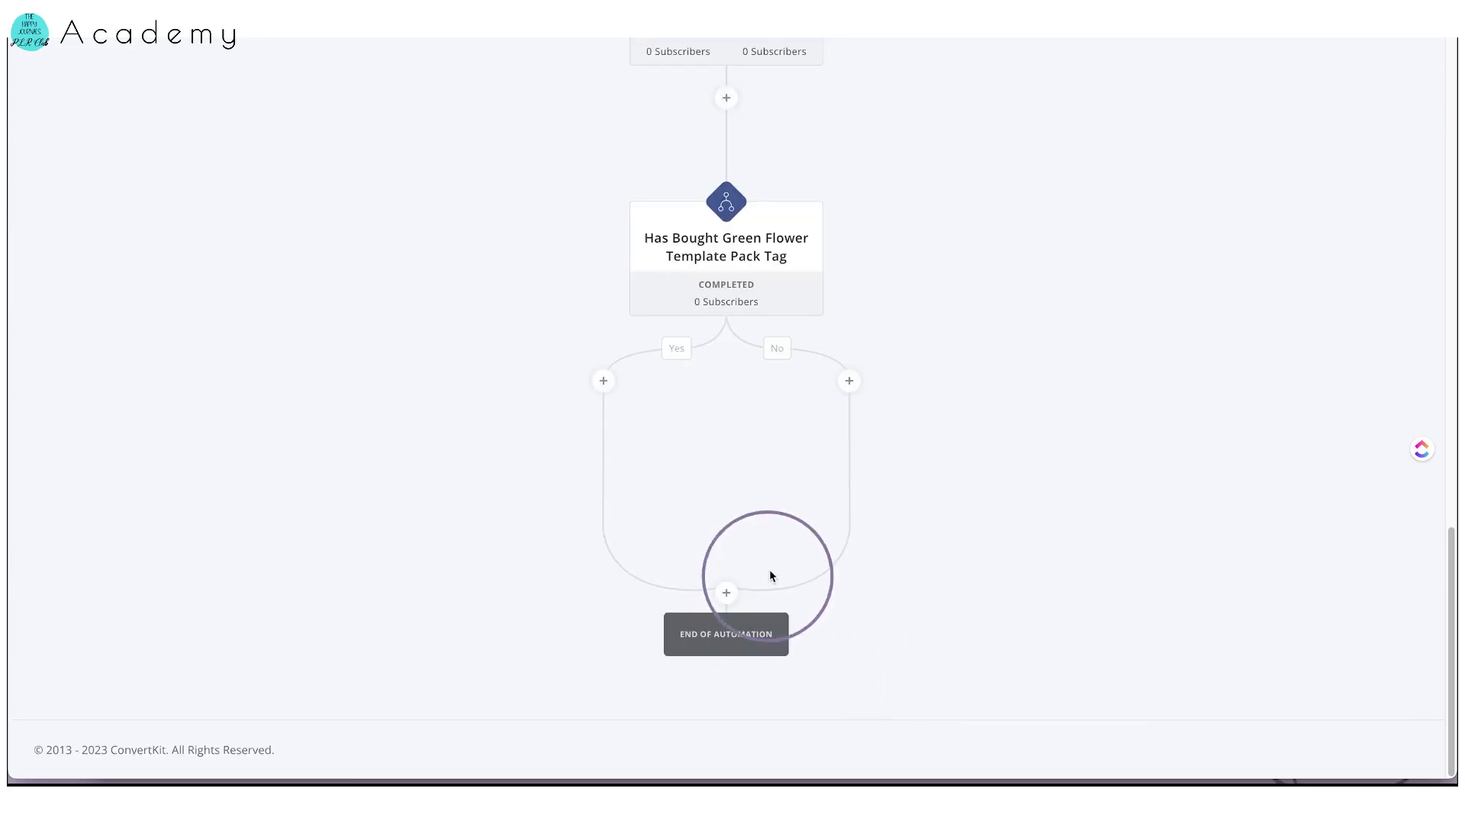
- Add the "Green flower pk encourage" email sequence to the No branch of the "Bought Green Flower Template Pack" condition
left_click(847, 384)
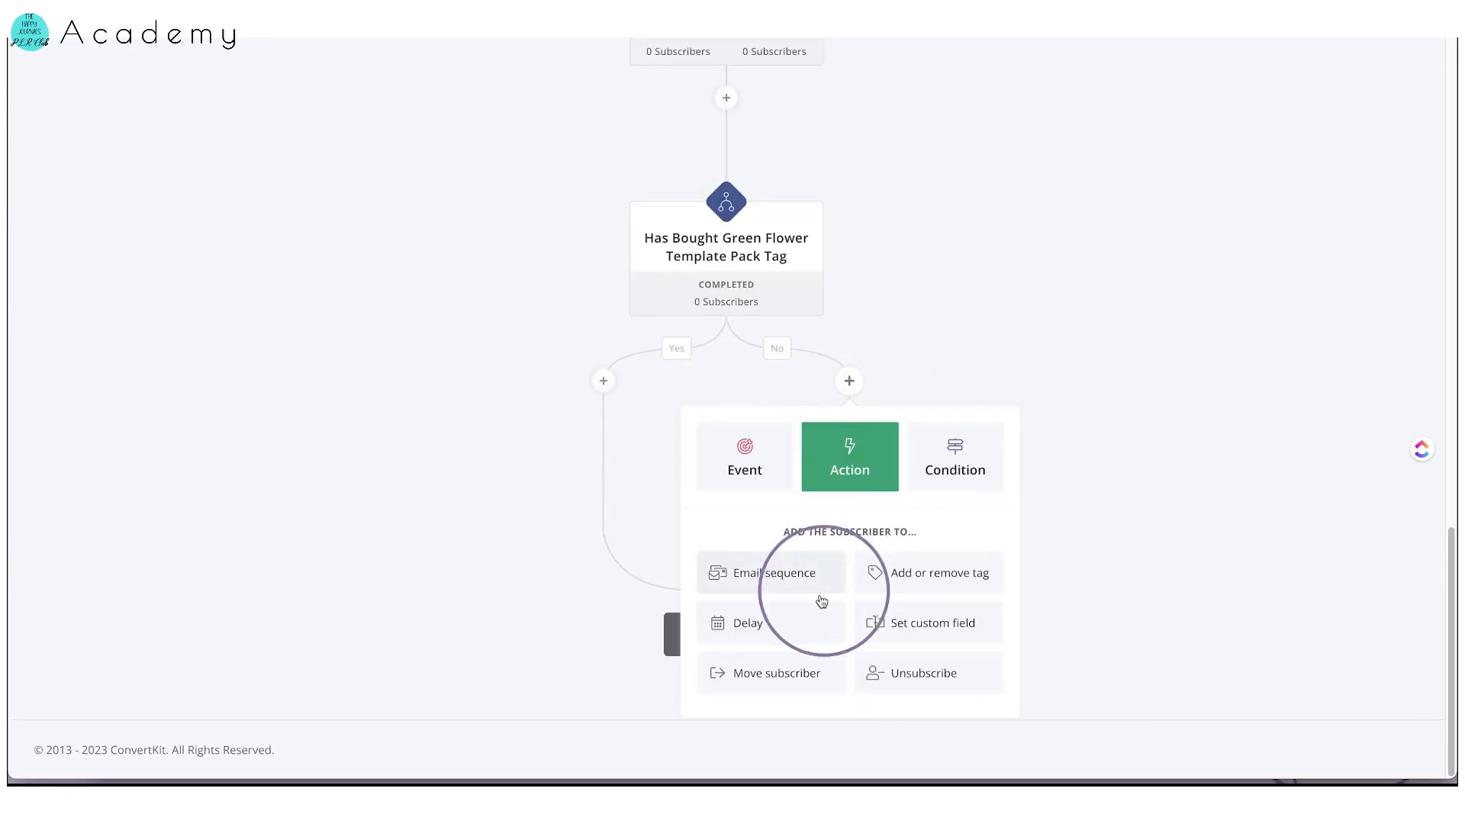
left_click(783, 584)
left_click(785, 594)
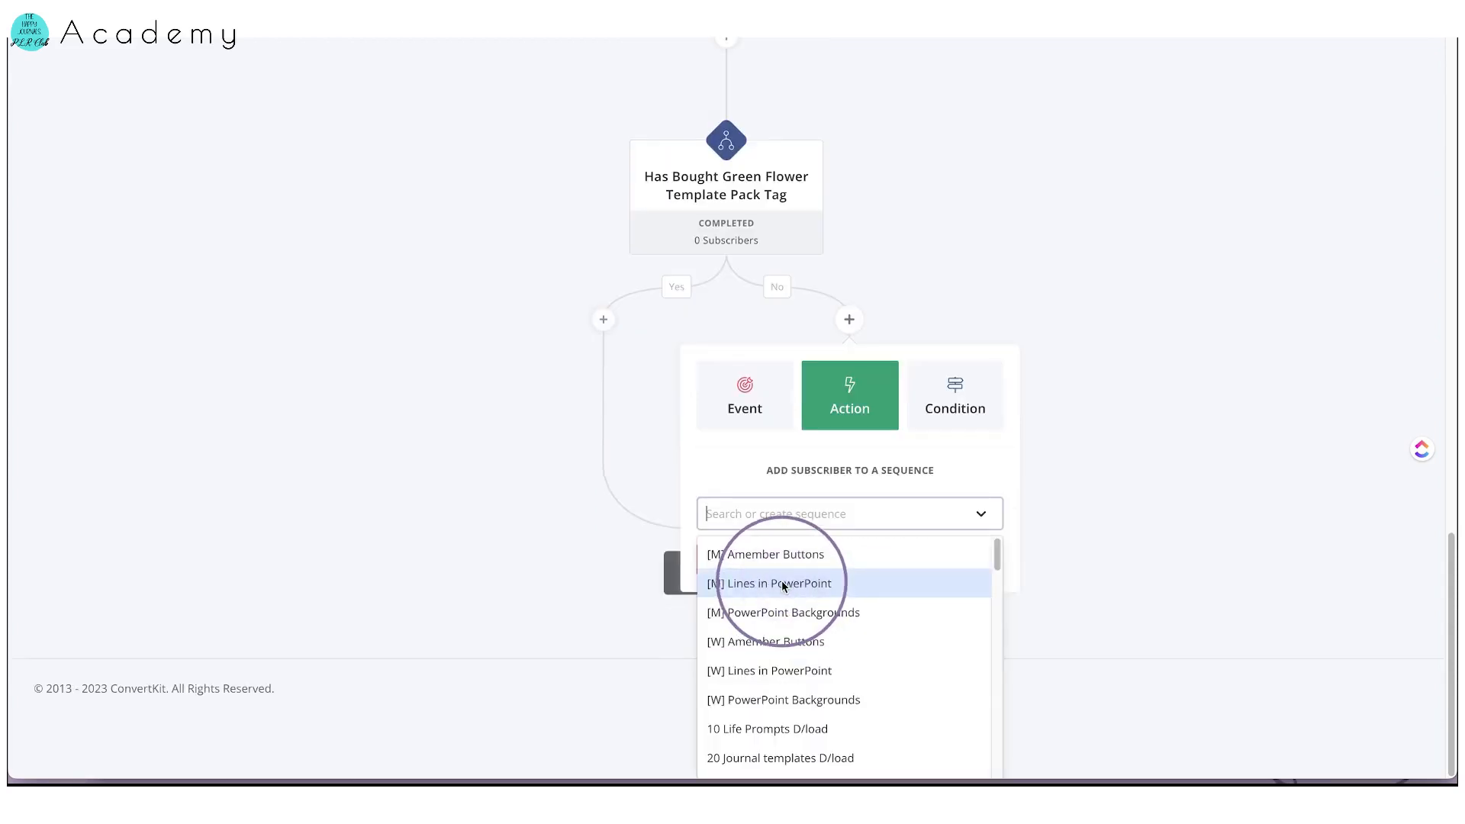
type("en")
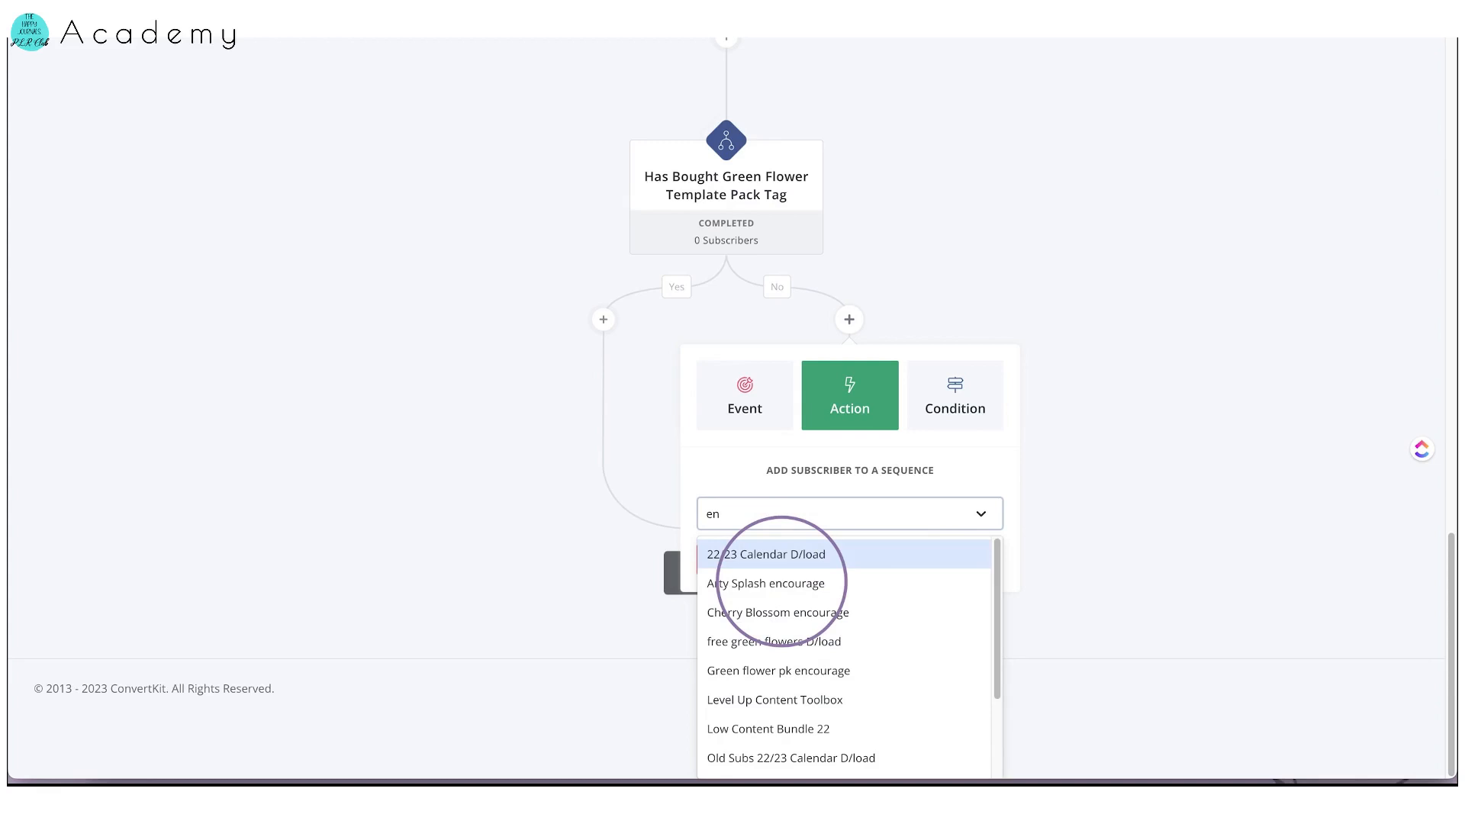
left_click(769, 671)
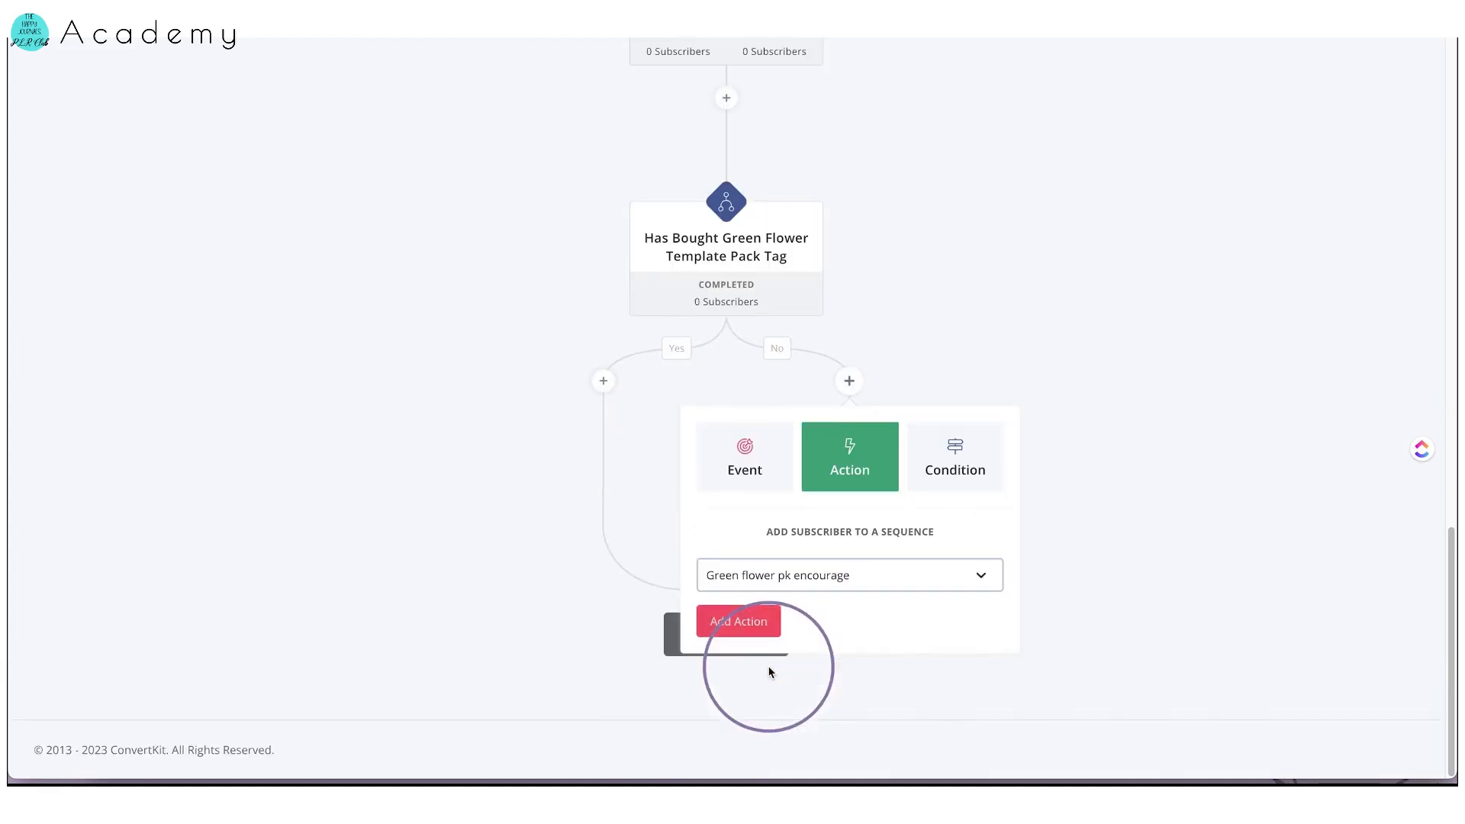
left_click(759, 622)
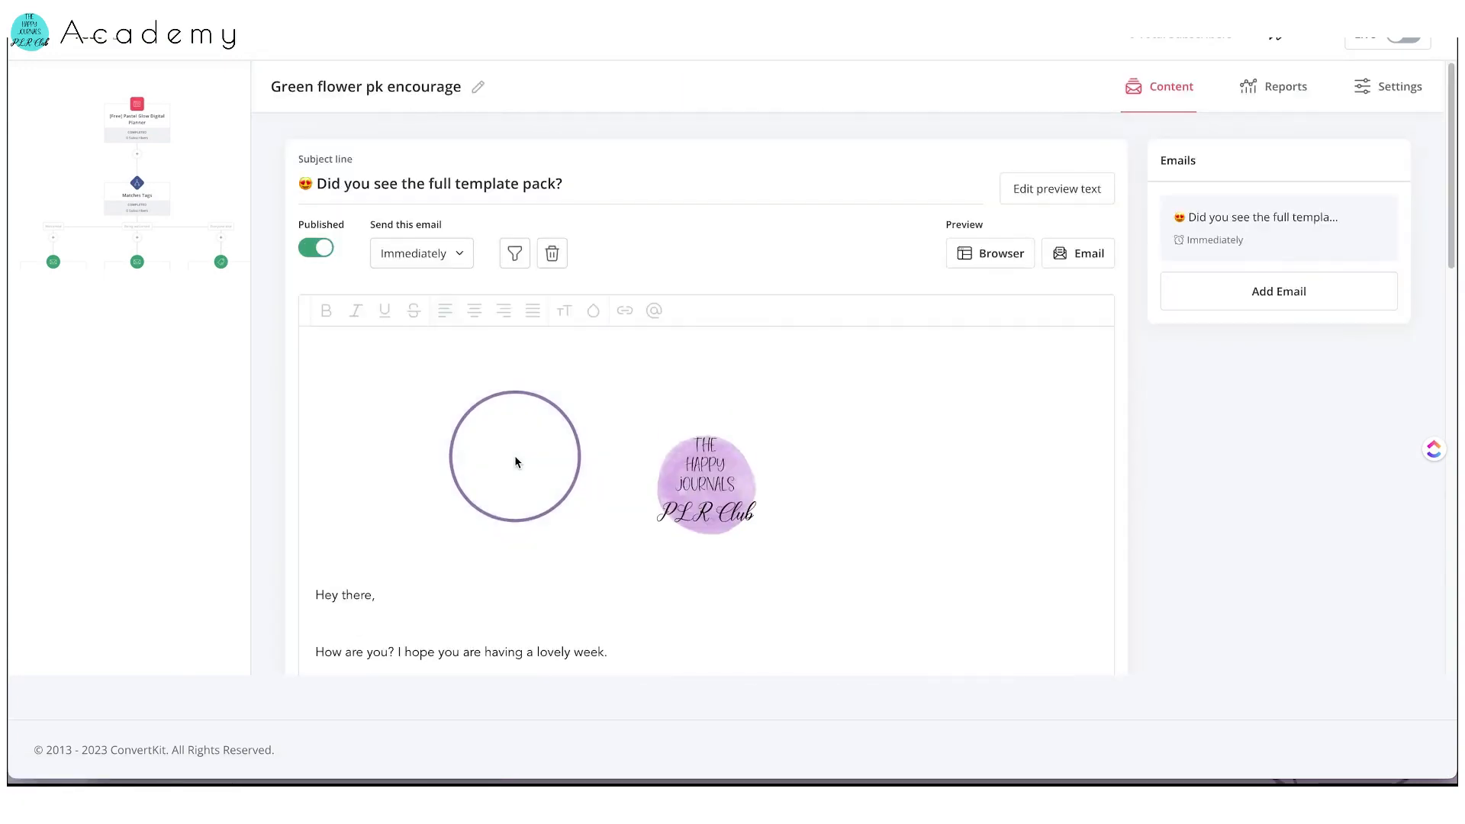
- Read through the "Did you see the full template pack?" email in the encourage sequence and return to the automation flow
scroll(515, 461, "down", 6)
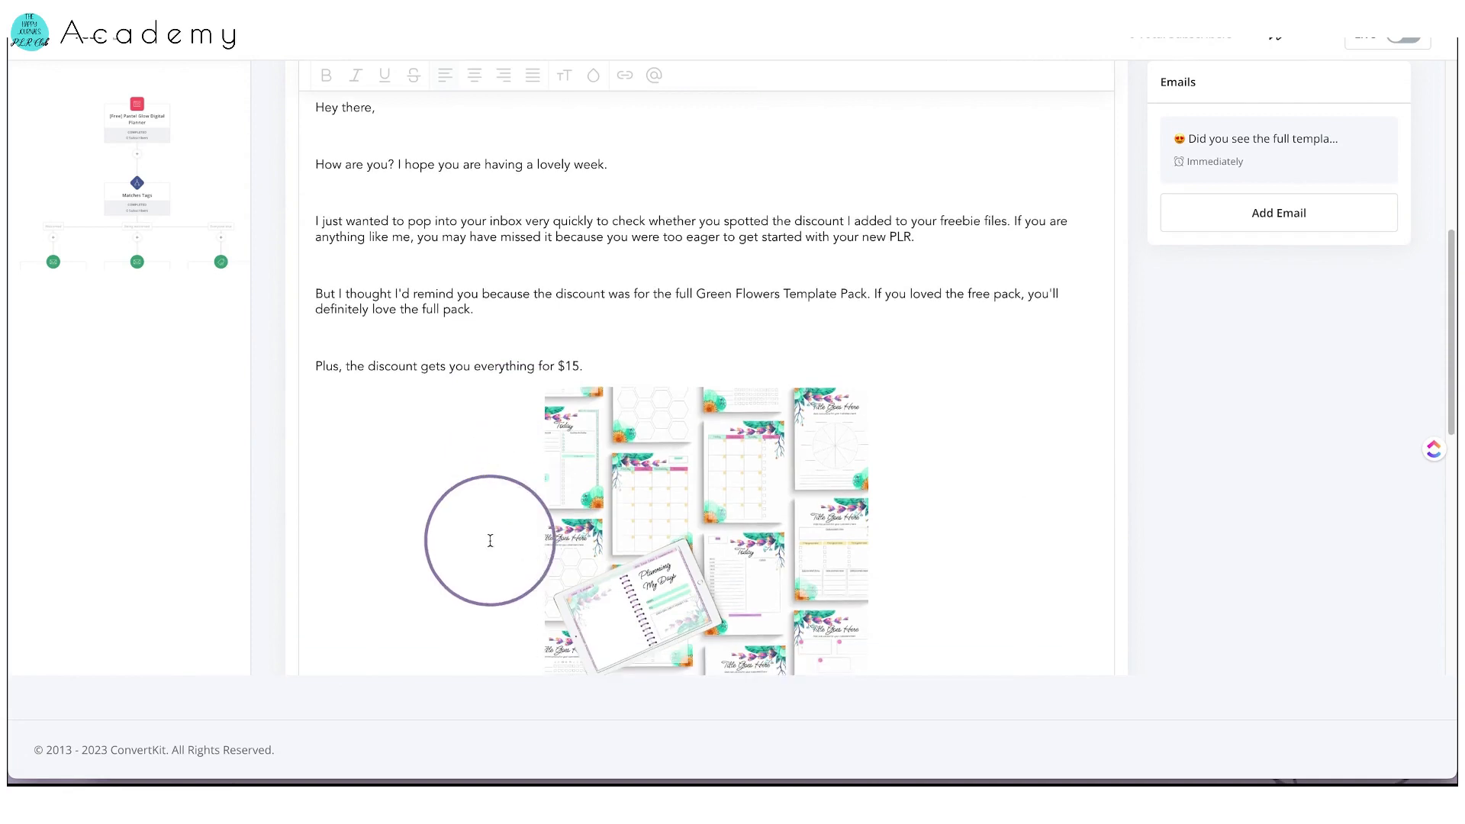
scroll(491, 541, "down", 3)
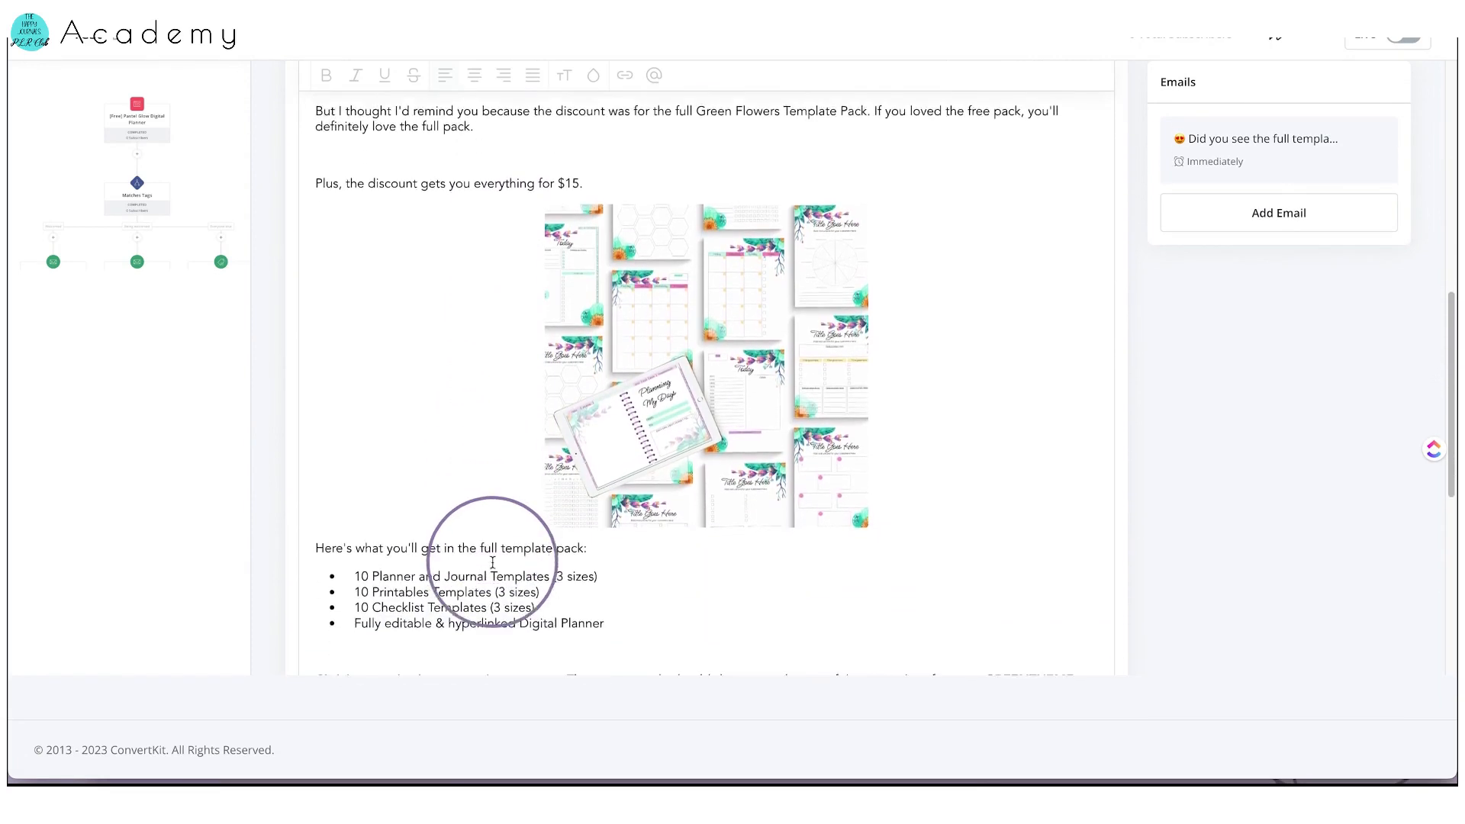
scroll(427, 534, "down", 2)
scroll(421, 537, "down", 5)
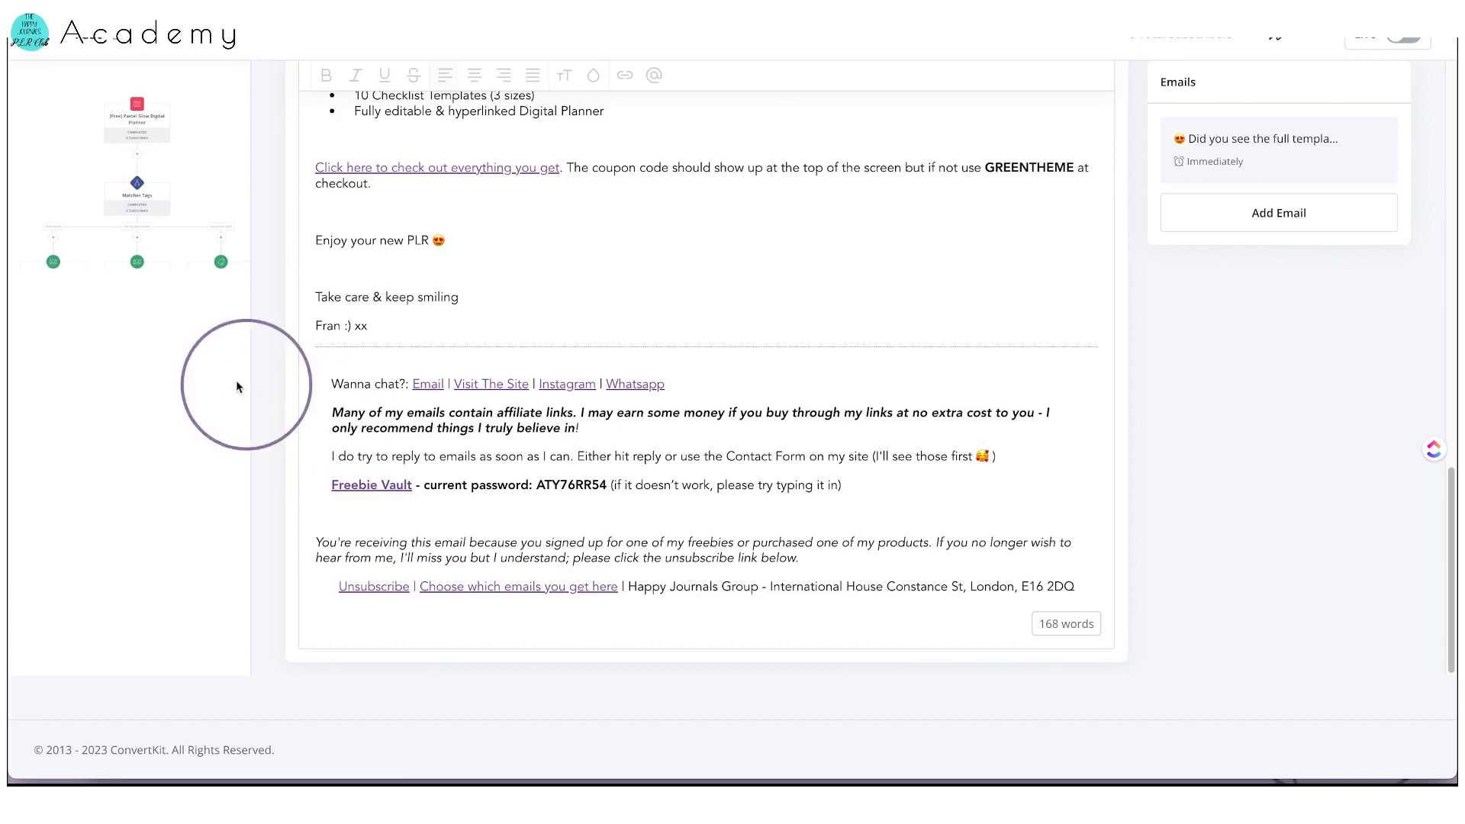
left_click(98, 347)
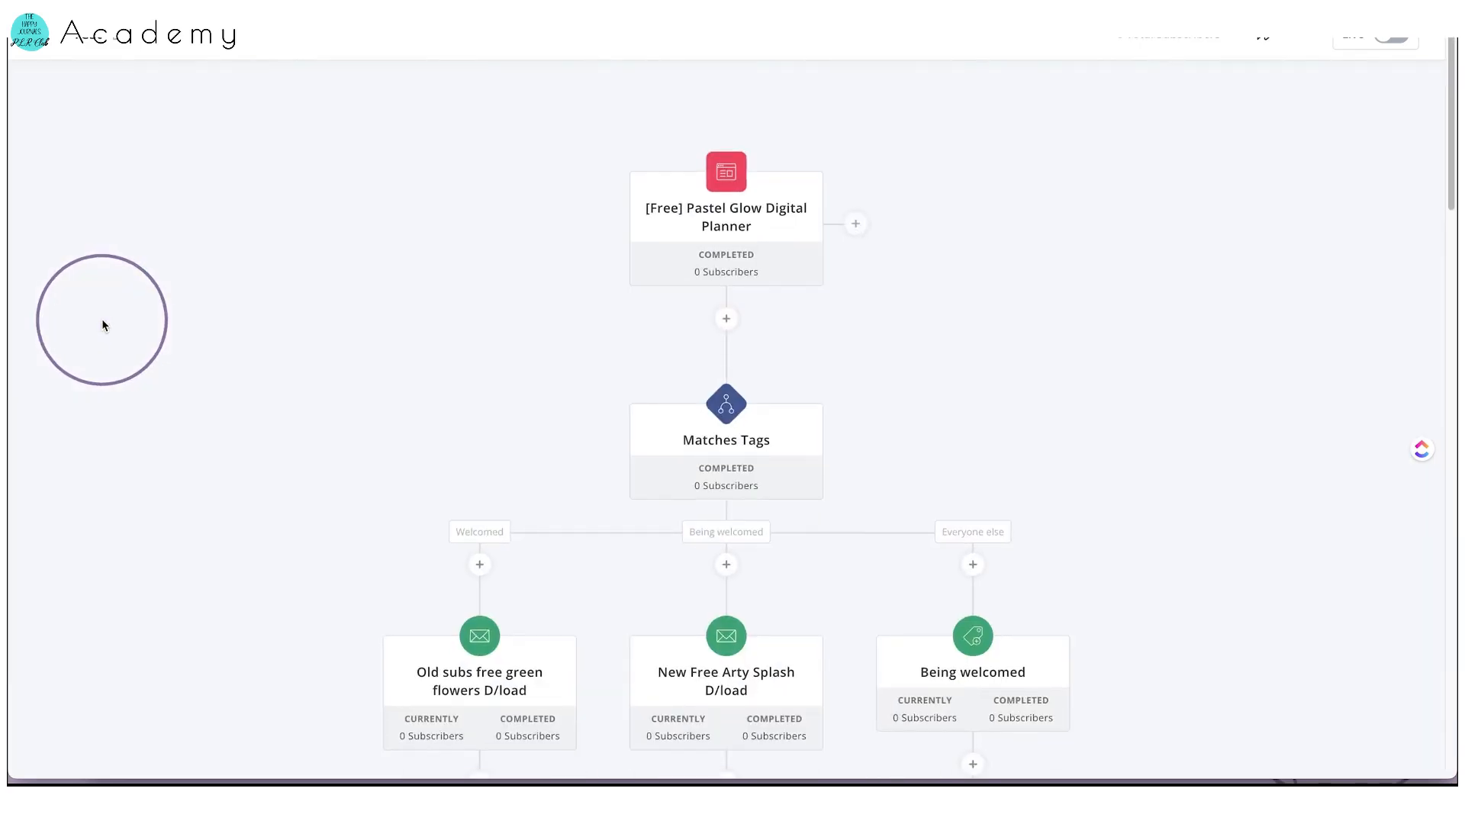
- Review the whole automation flow from the tag-matching branches through the delay and purchase check to the end
scroll(252, 288, "down", 5)
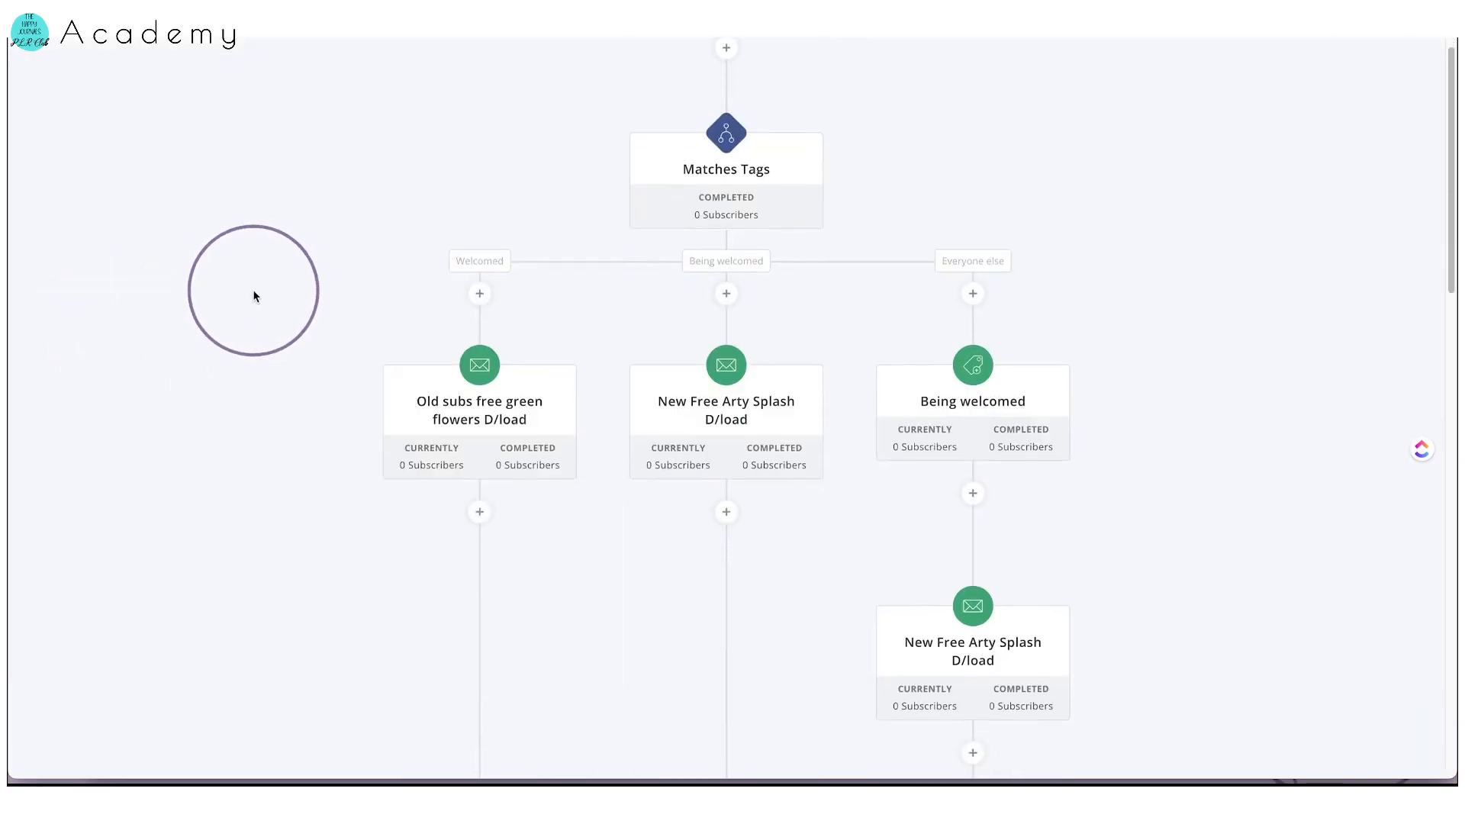
scroll(254, 294, "down", 4)
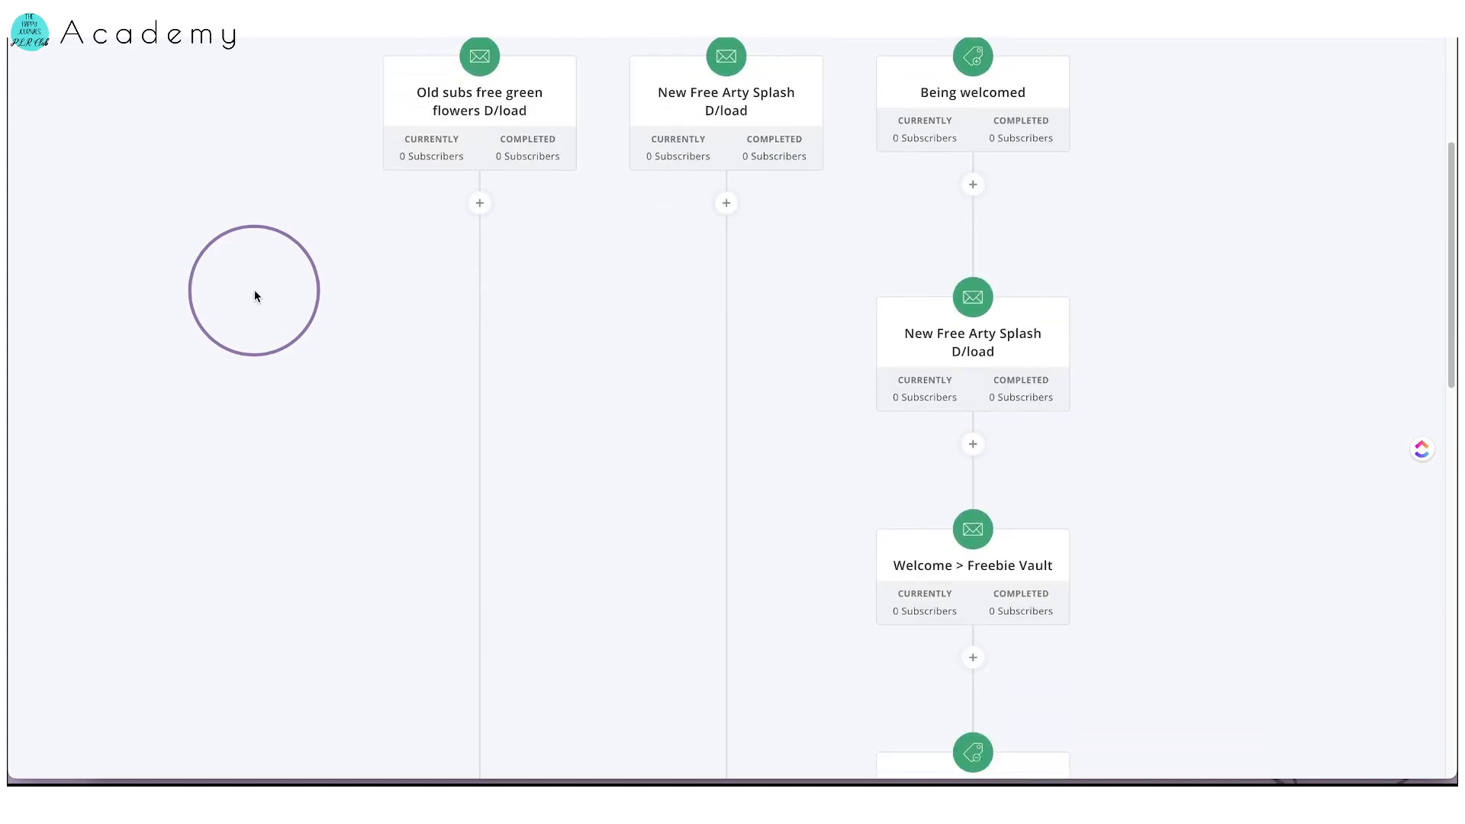
scroll(256, 297, "down", 4)
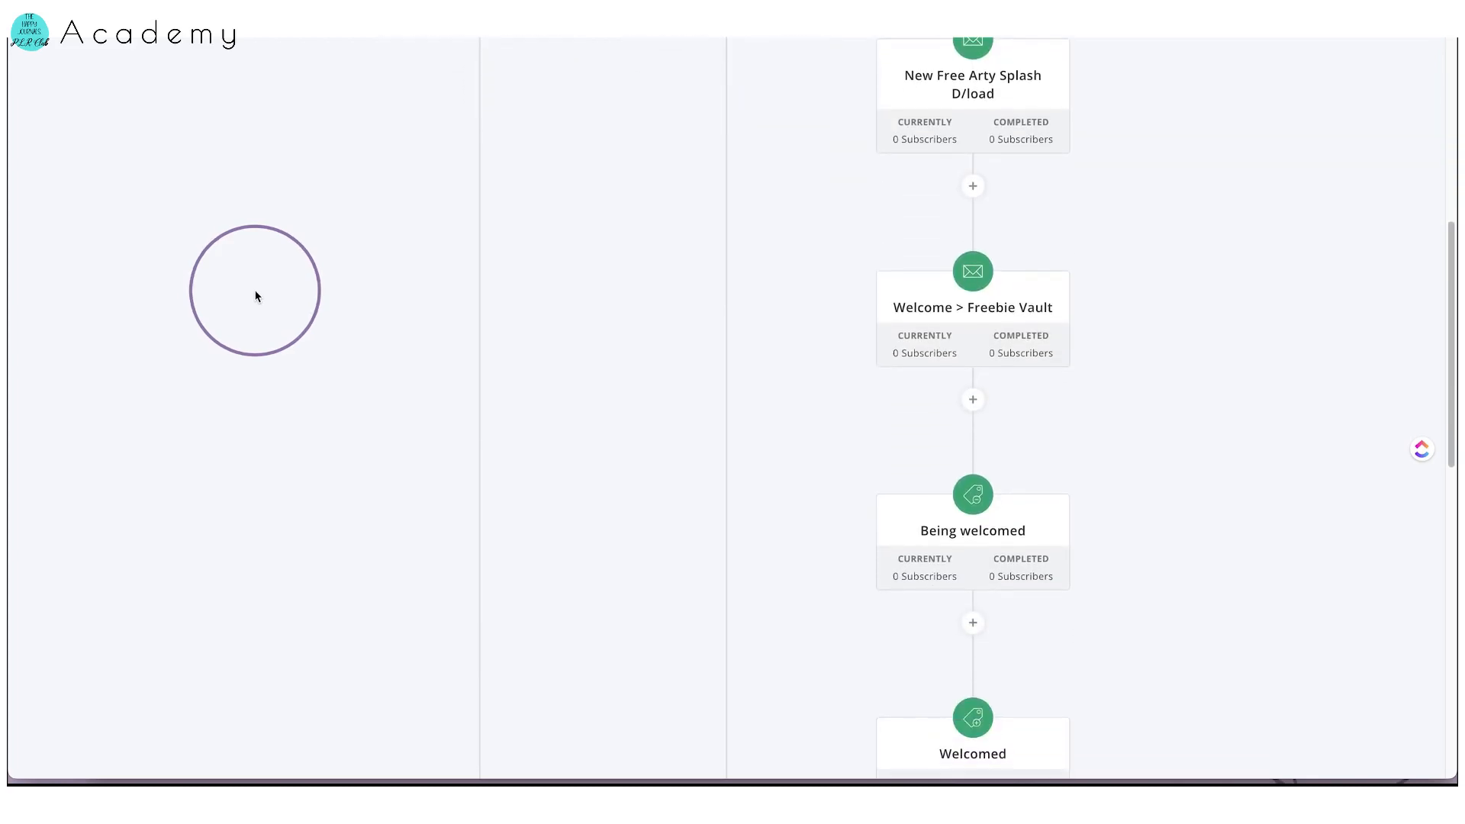
scroll(256, 297, "down", 3)
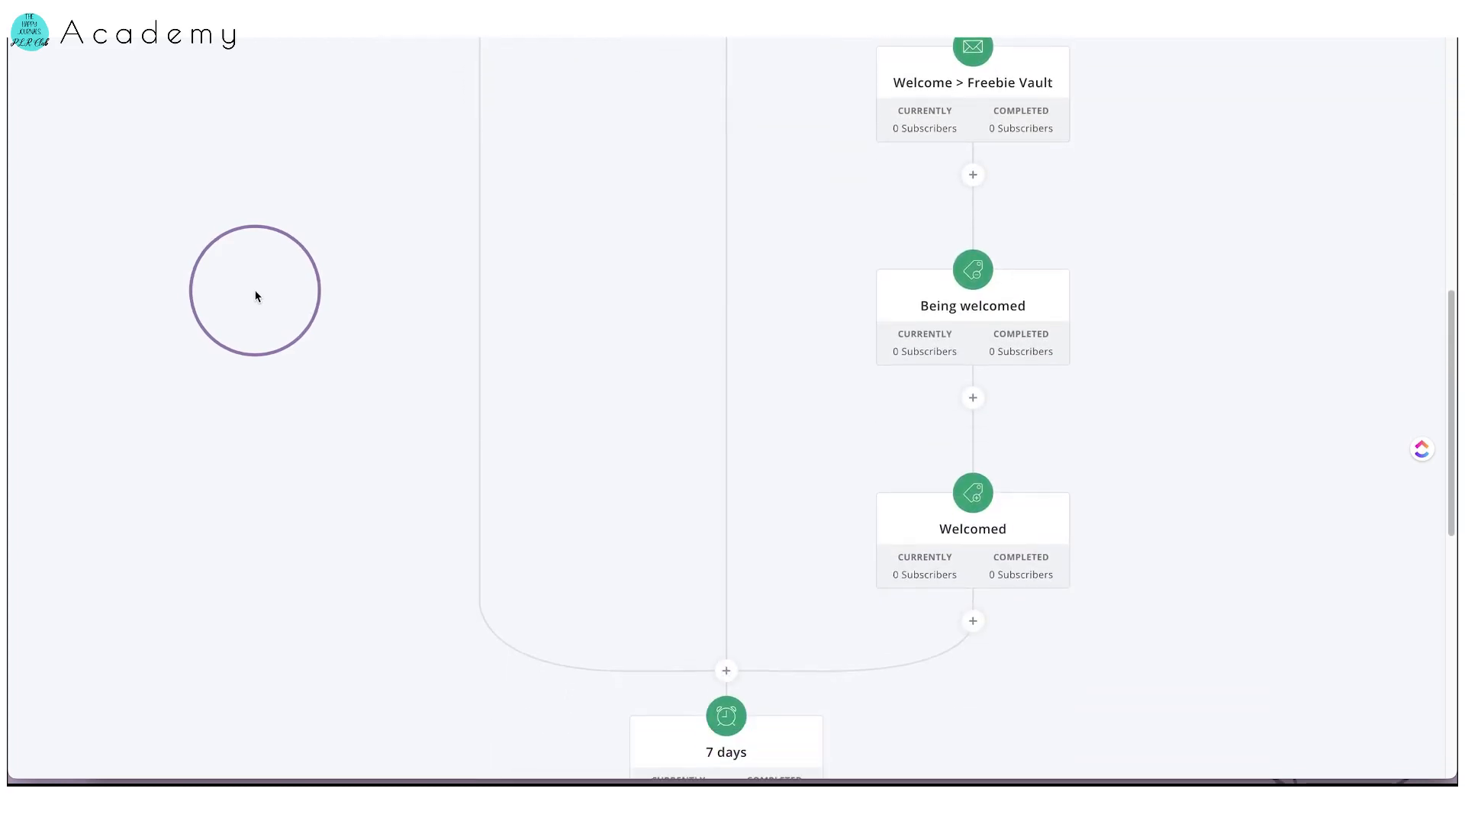
scroll(256, 292, "down", 4)
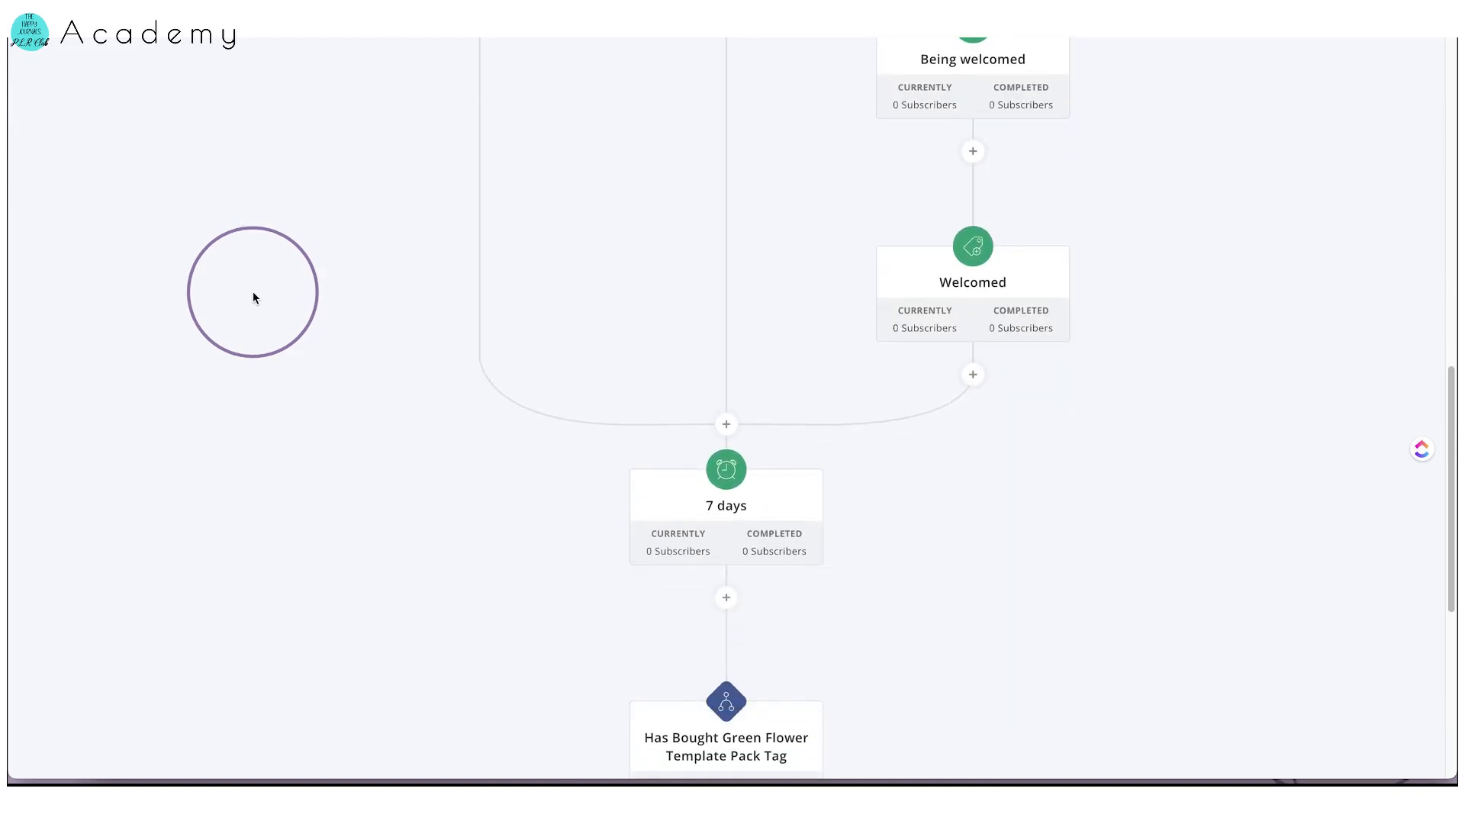
scroll(253, 292, "down", 4)
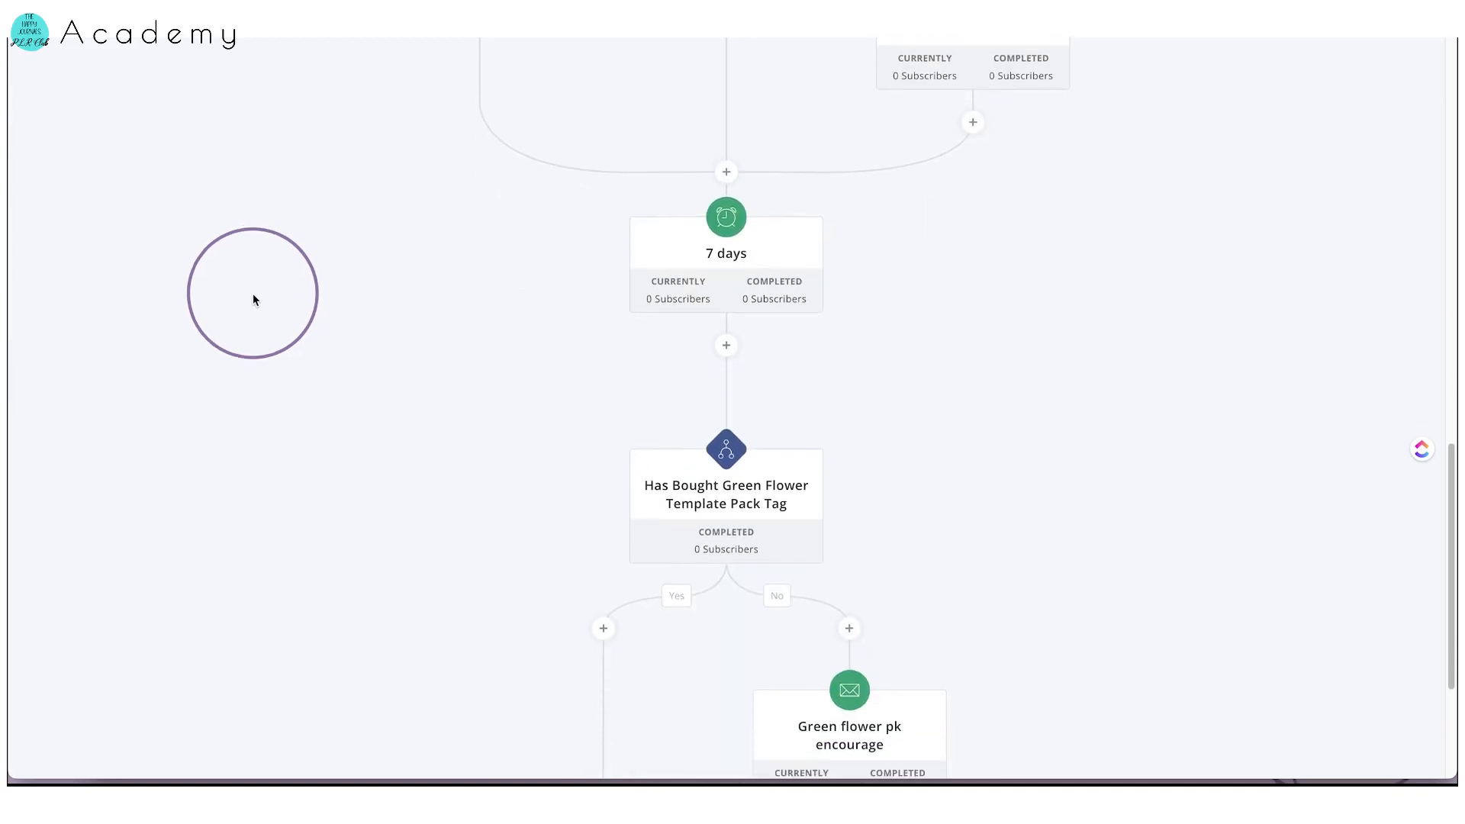
scroll(241, 309, "down", 3)
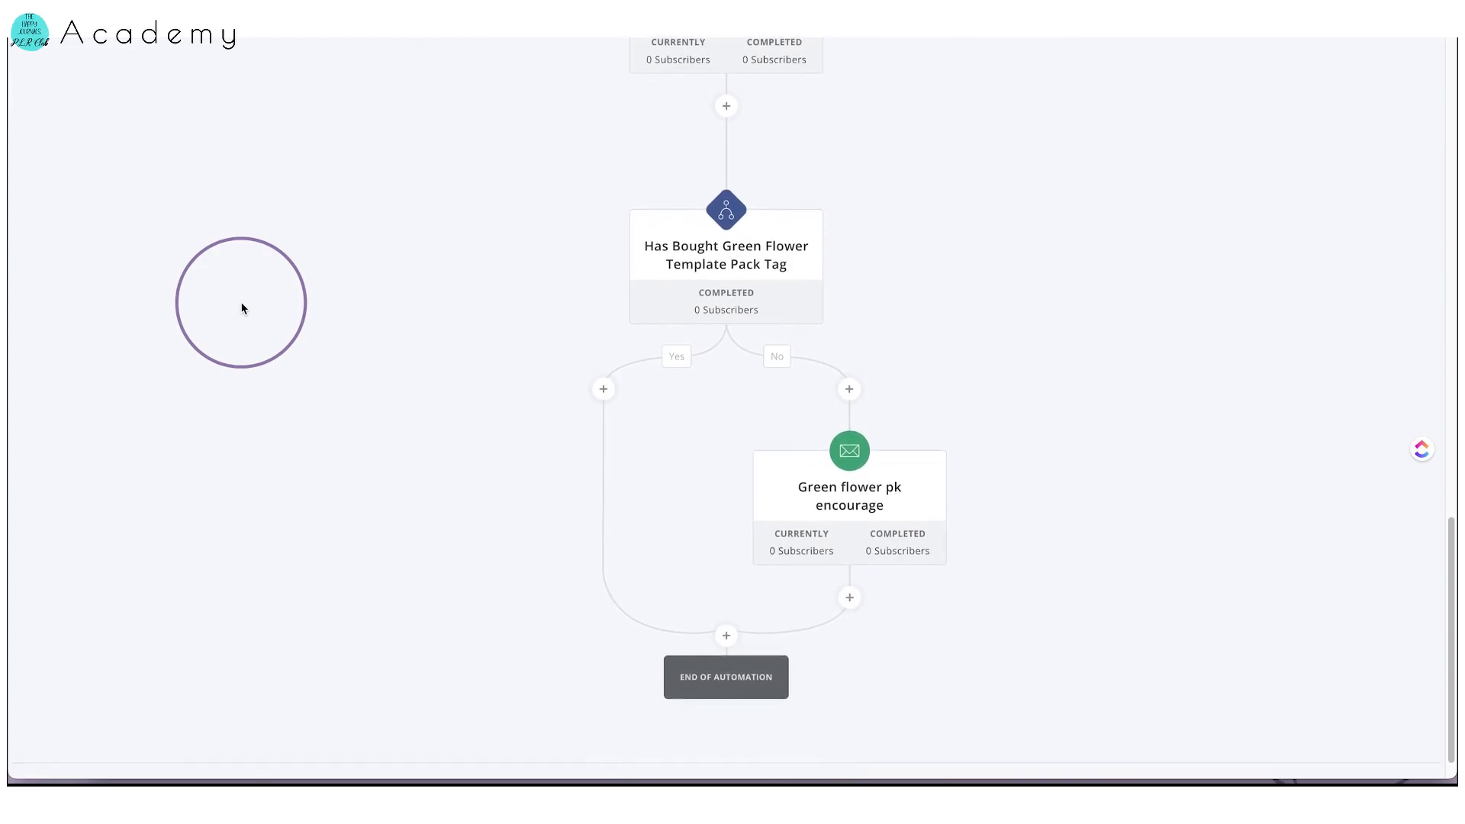